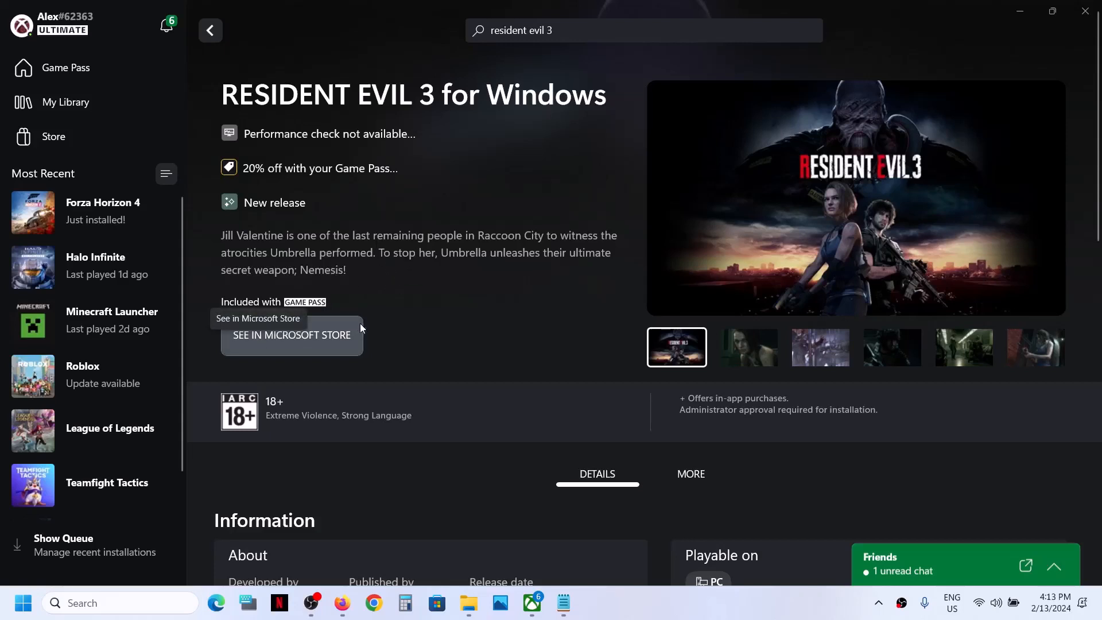
Open the RESIDENT EVIL 3 for Windows page in the Microsoft Store and install the game to C:\XboxGames
click(322, 339)
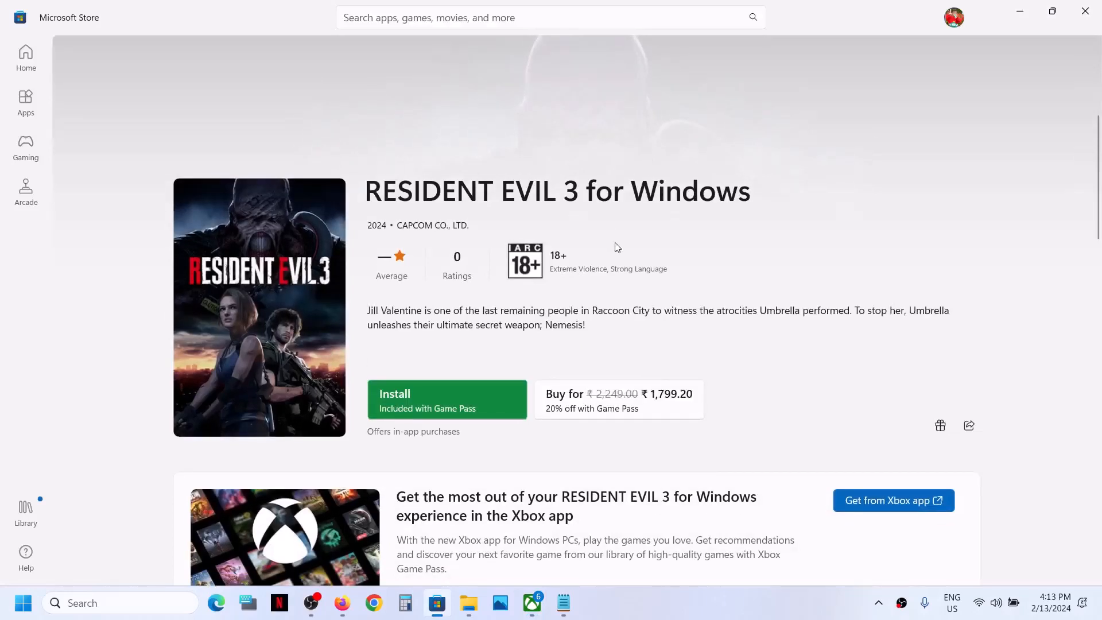
click(955, 17)
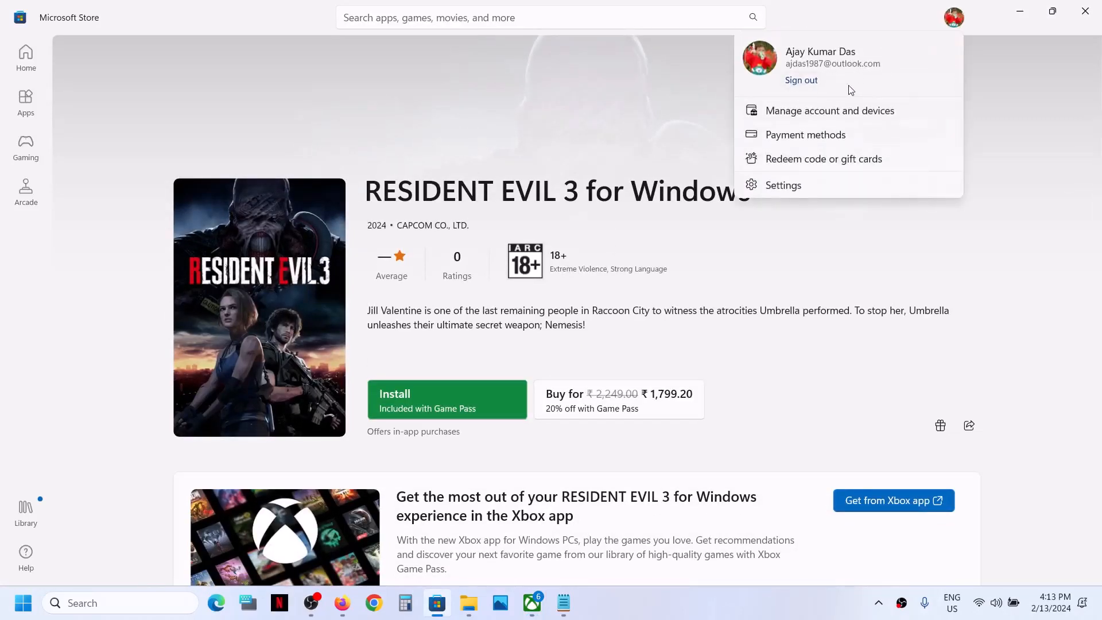
click(671, 111)
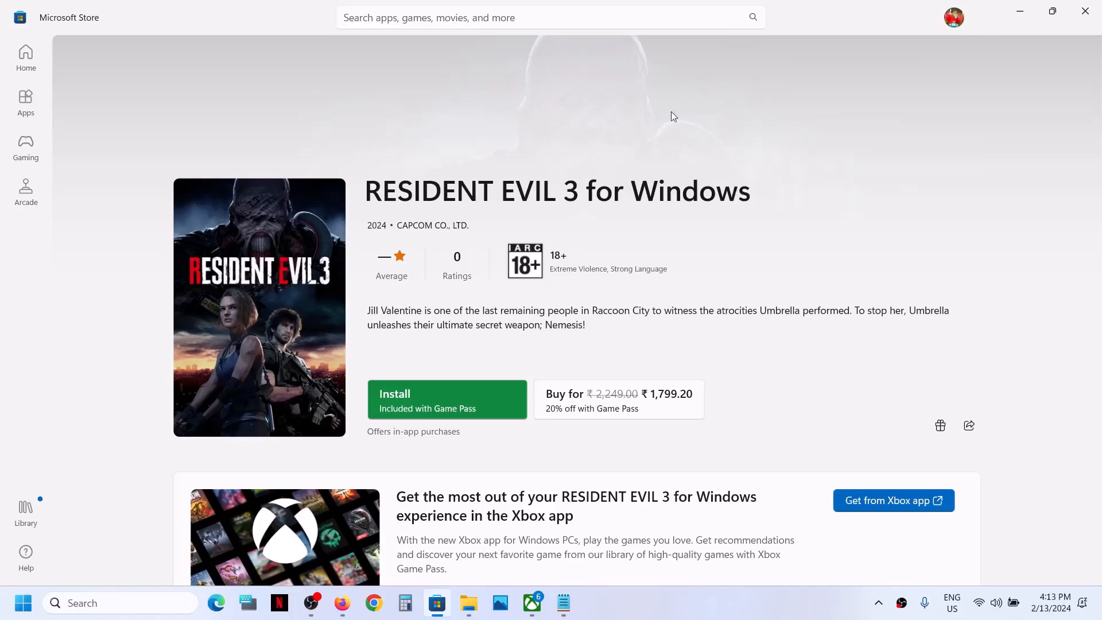
click(435, 396)
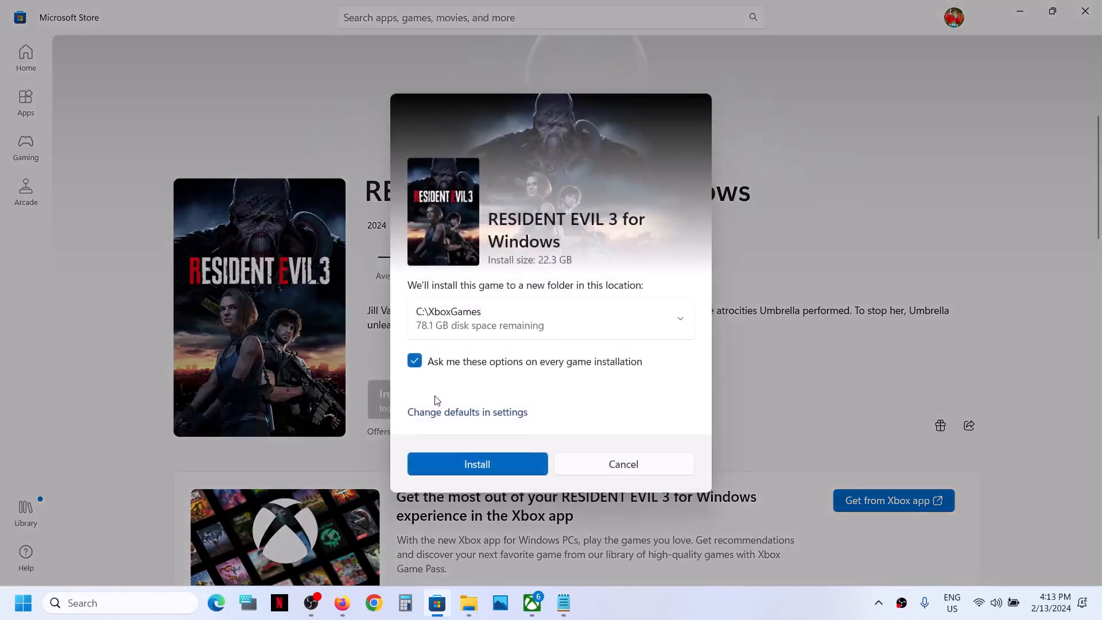
click(469, 460)
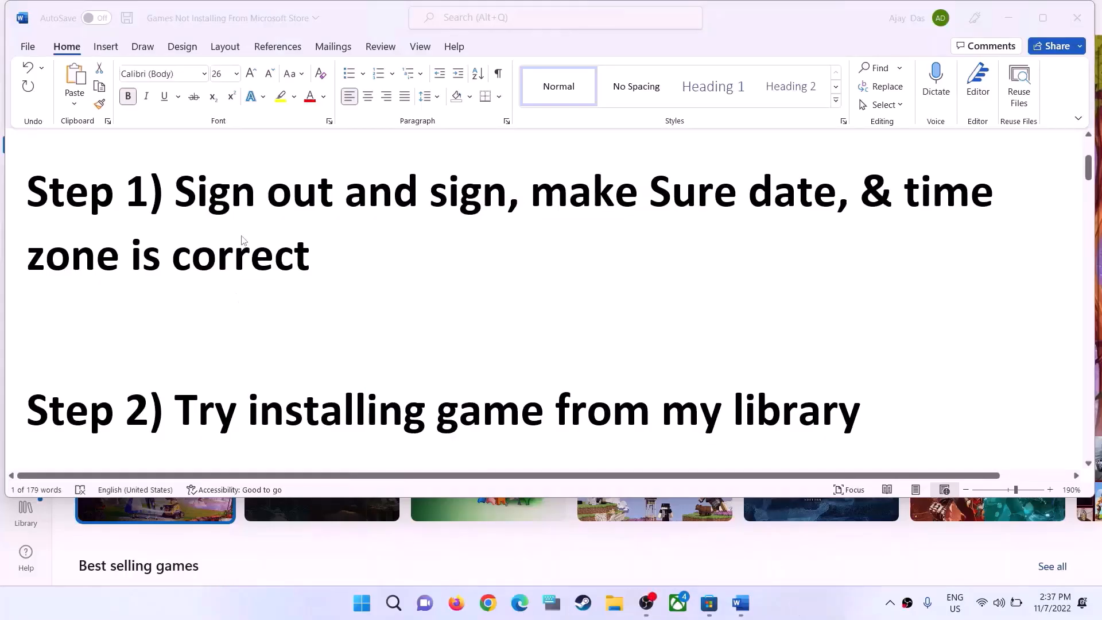
Highlight "Sign out and sign" in the Word guide's Step 1, and sign out of the Microsoft Store account
drag(175, 200, 501, 193)
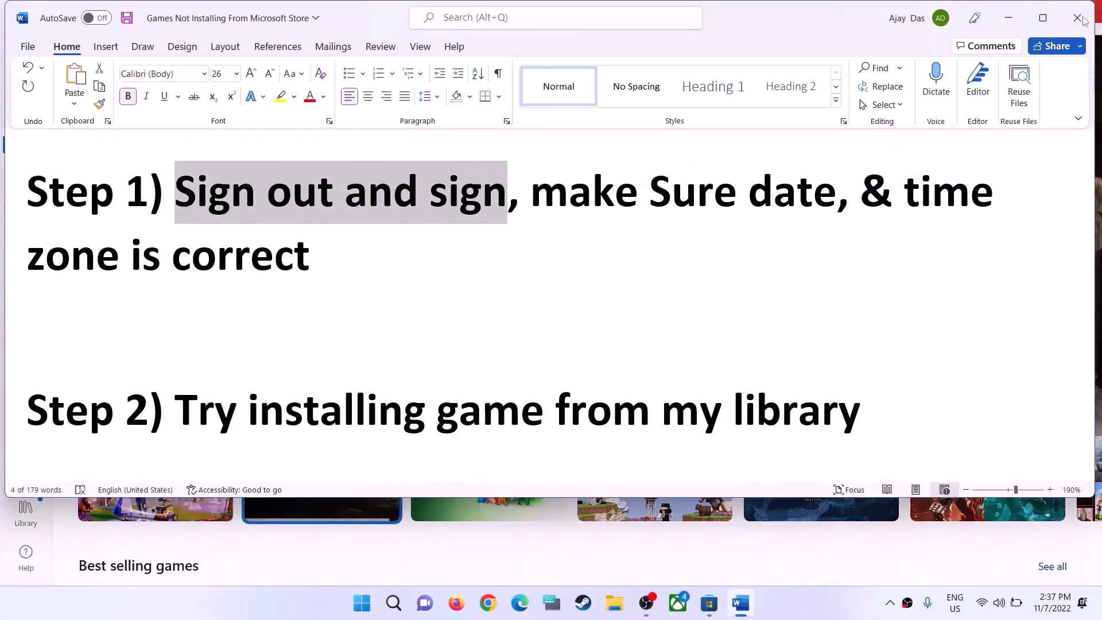
click(1008, 18)
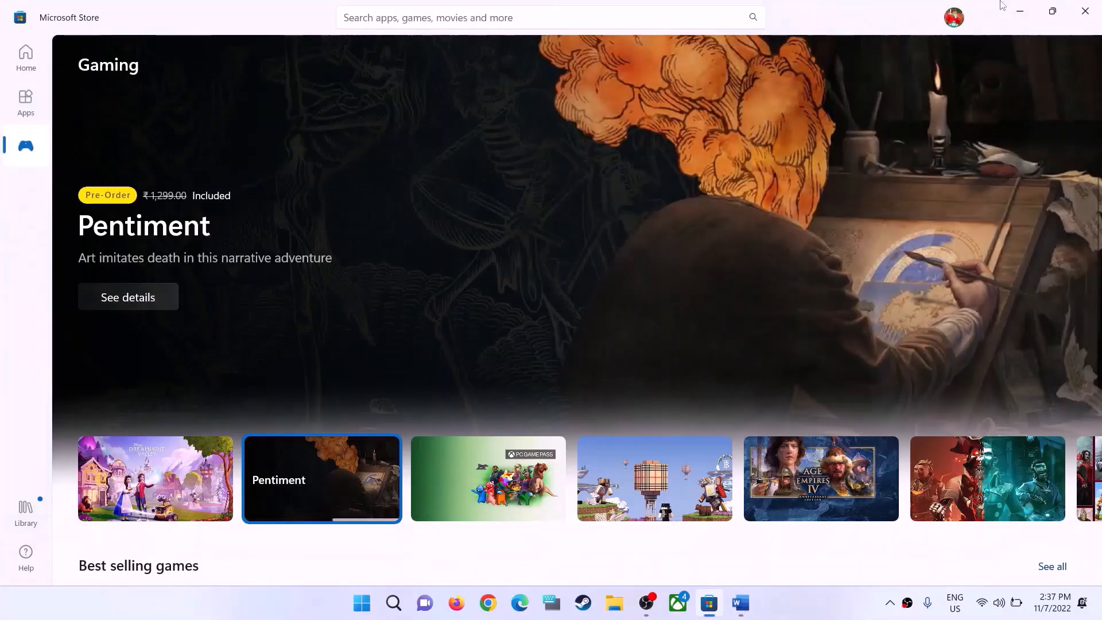
click(954, 18)
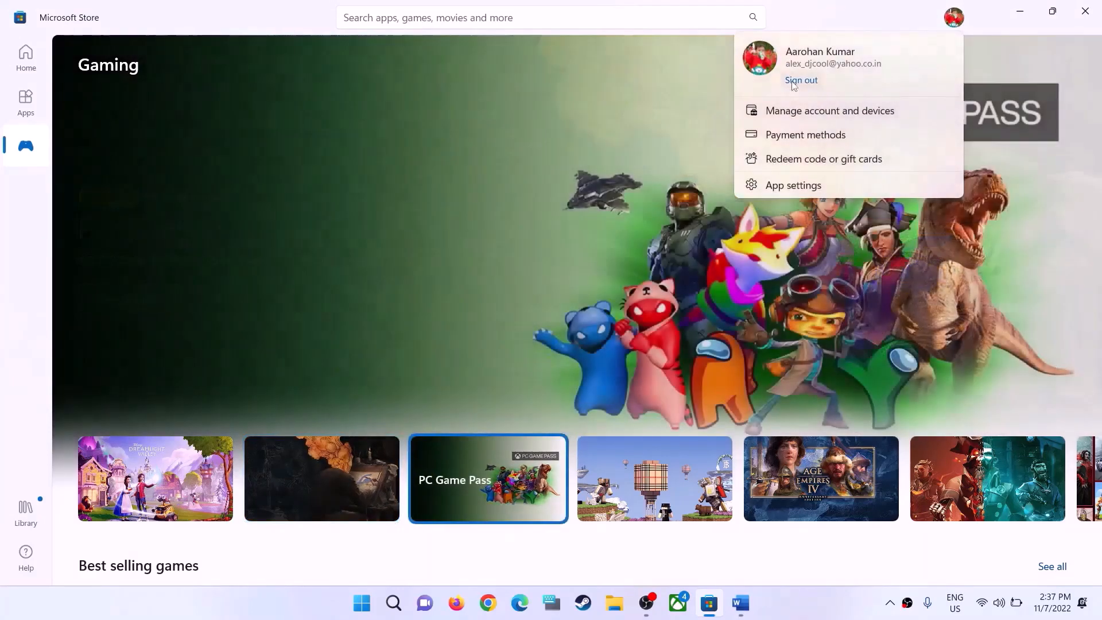
click(803, 81)
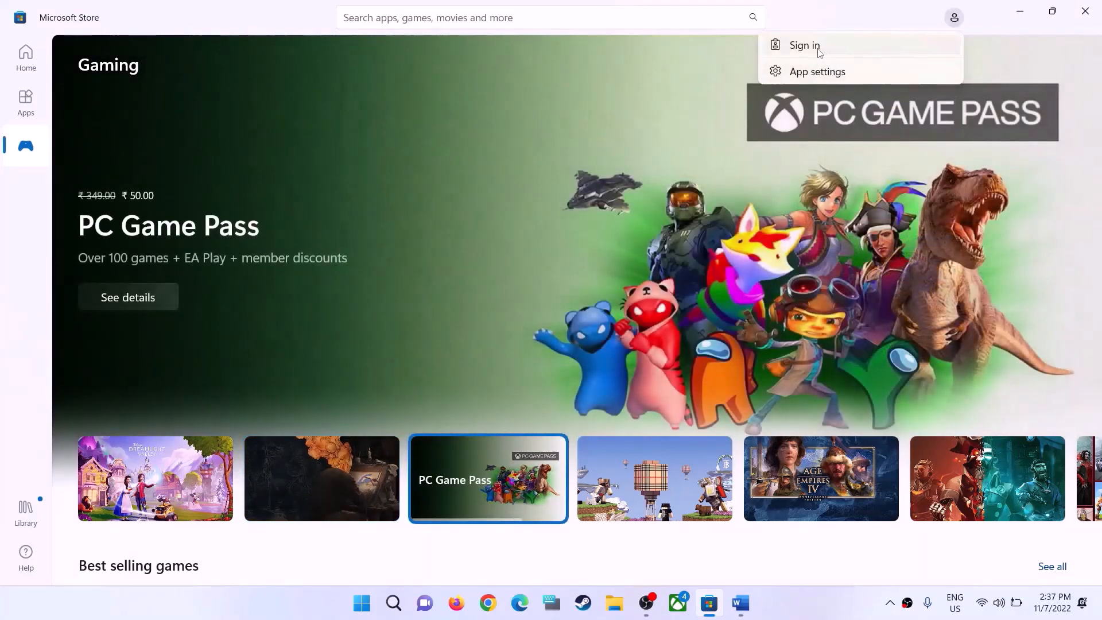
Sign back in to the Microsoft Store with the first saved account, entering the Windows PIN for verification
click(819, 49)
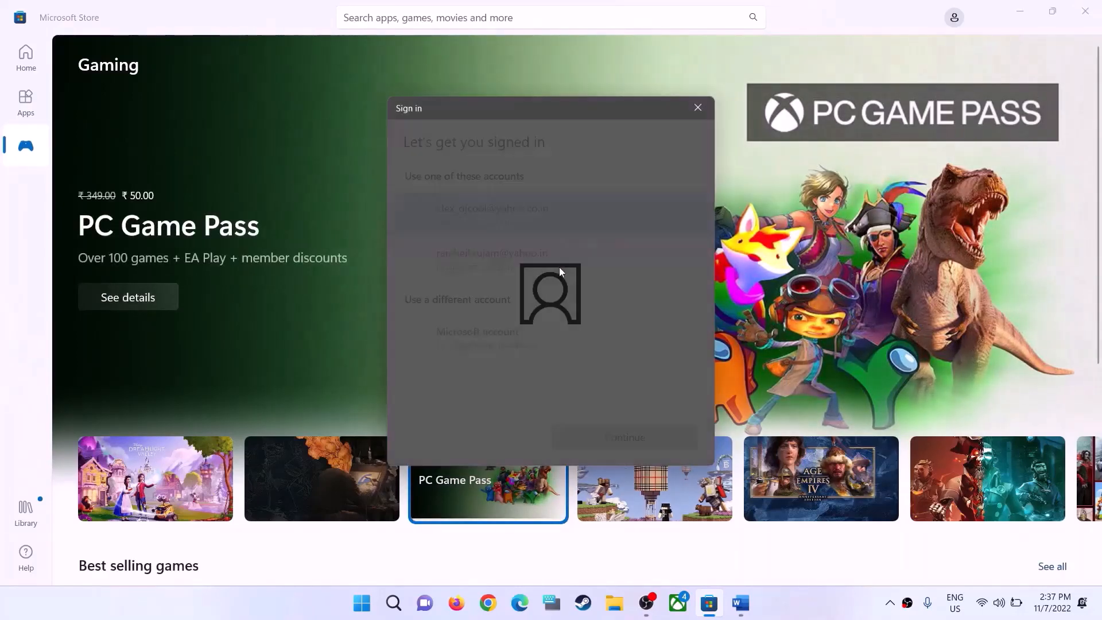
click(488, 209)
click(637, 438)
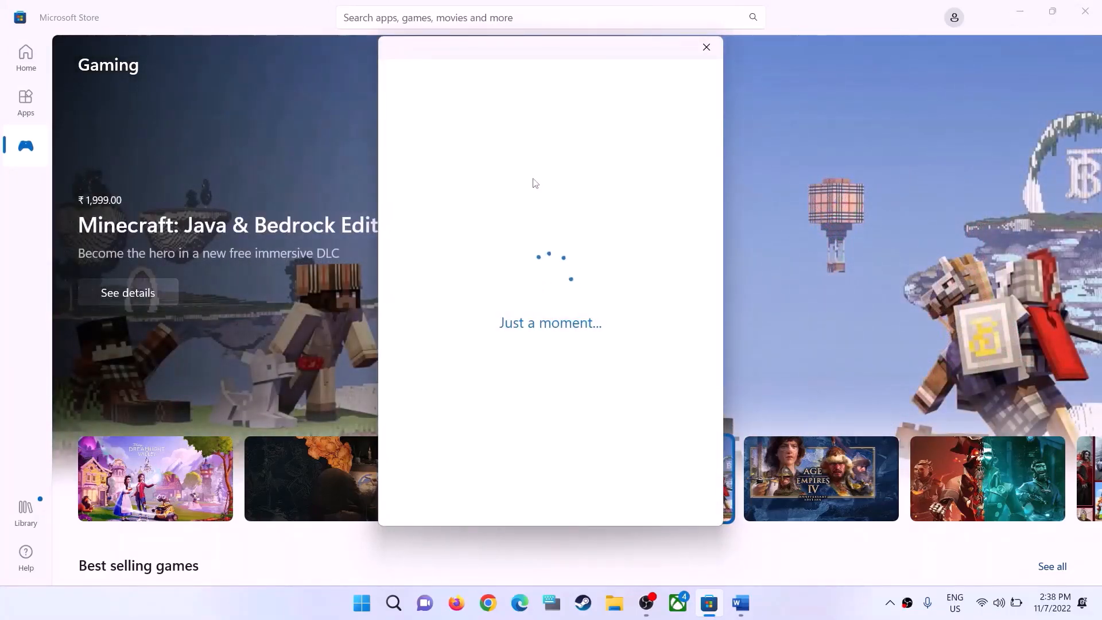
text(123)
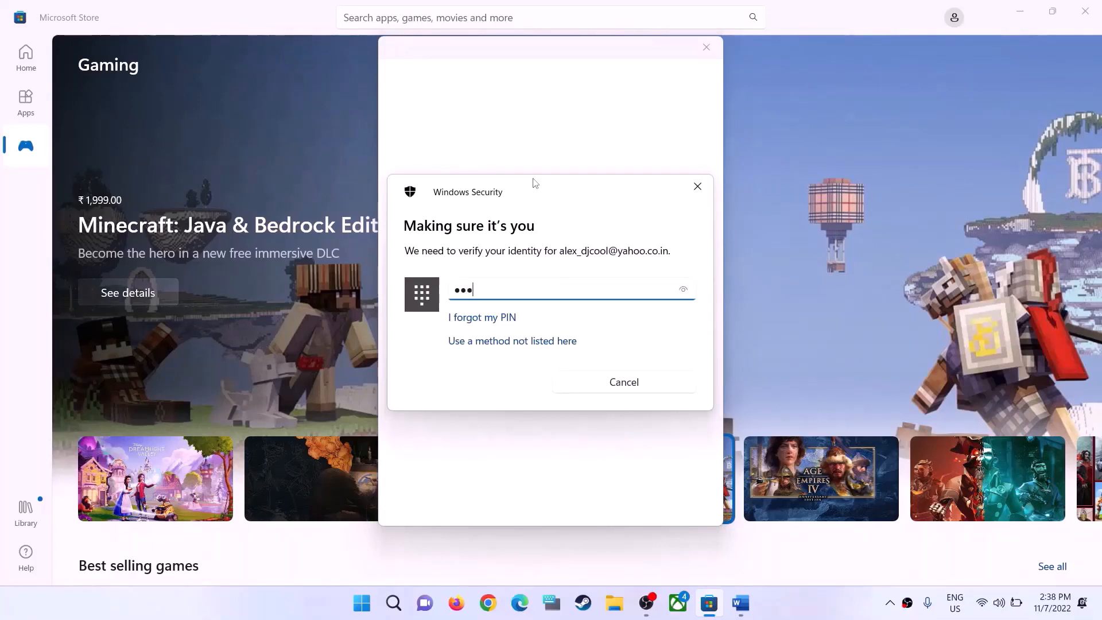
text(4)
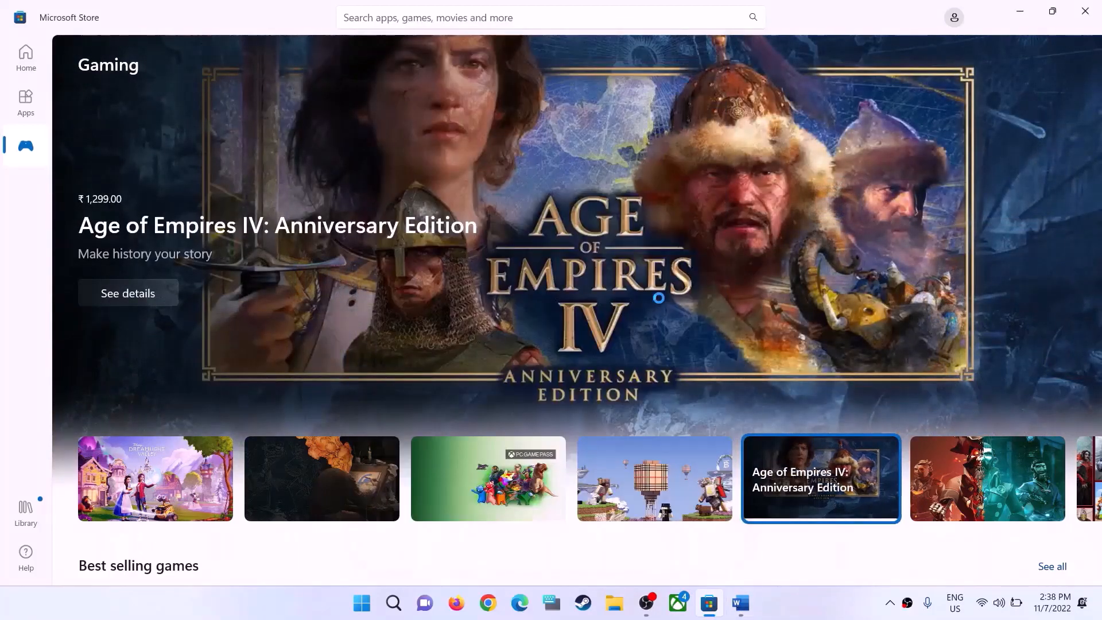
Switch to the Word guide, highlight "make Sure date, & time zone is correct" in Step 1, and return to the Store
click(740, 602)
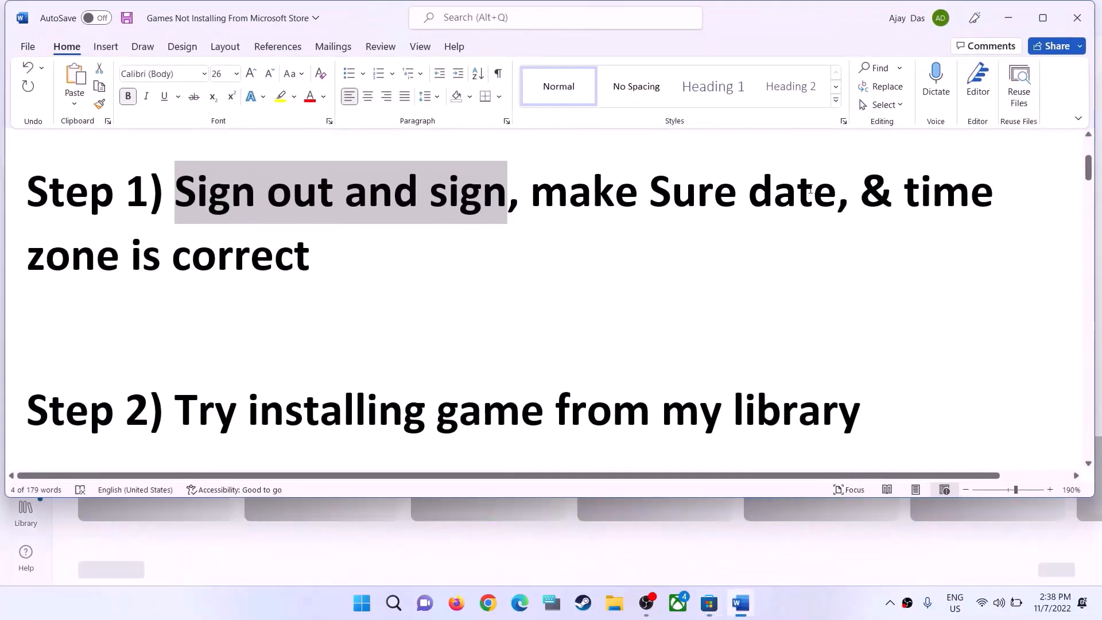
drag(531, 192, 346, 255)
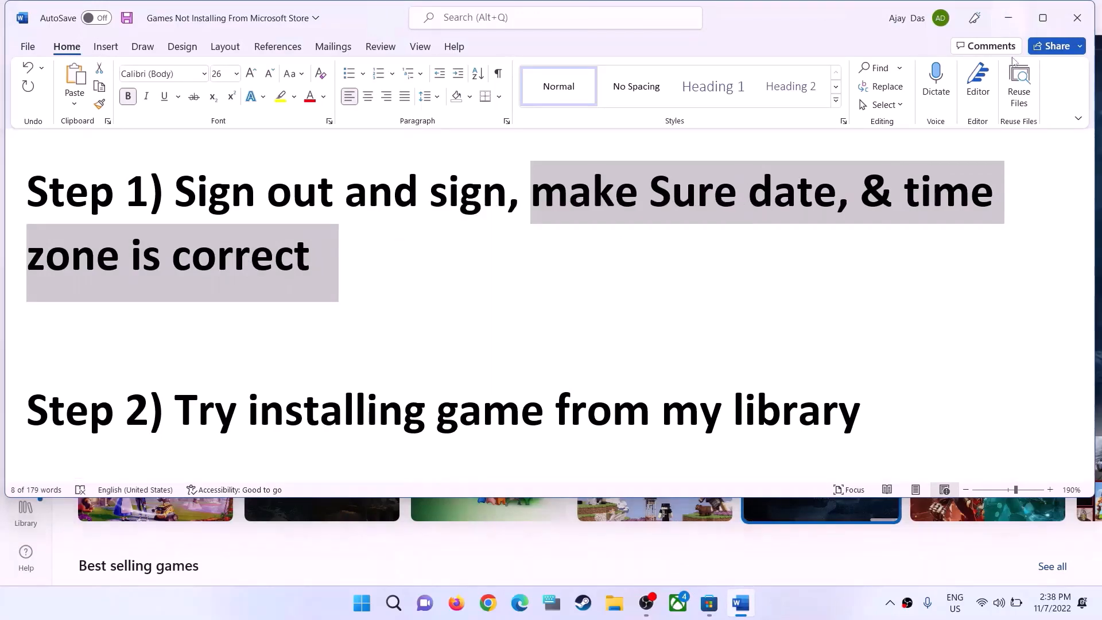
click(1008, 18)
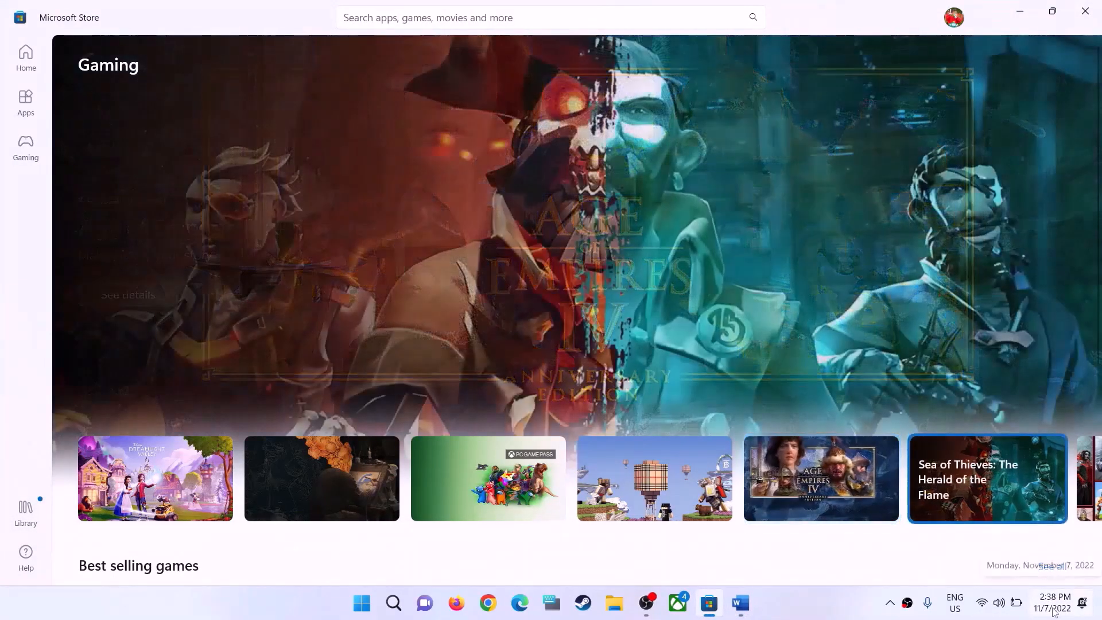
Open the Windows date and time settings and synchronize the clock with the time server
right_click(1053, 603)
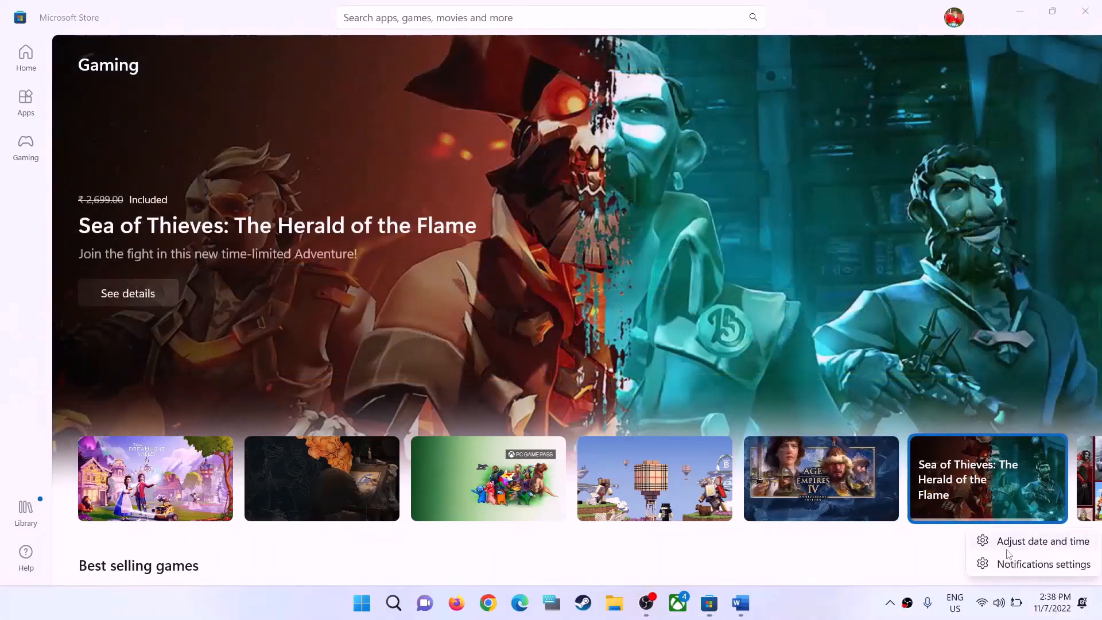
click(1050, 543)
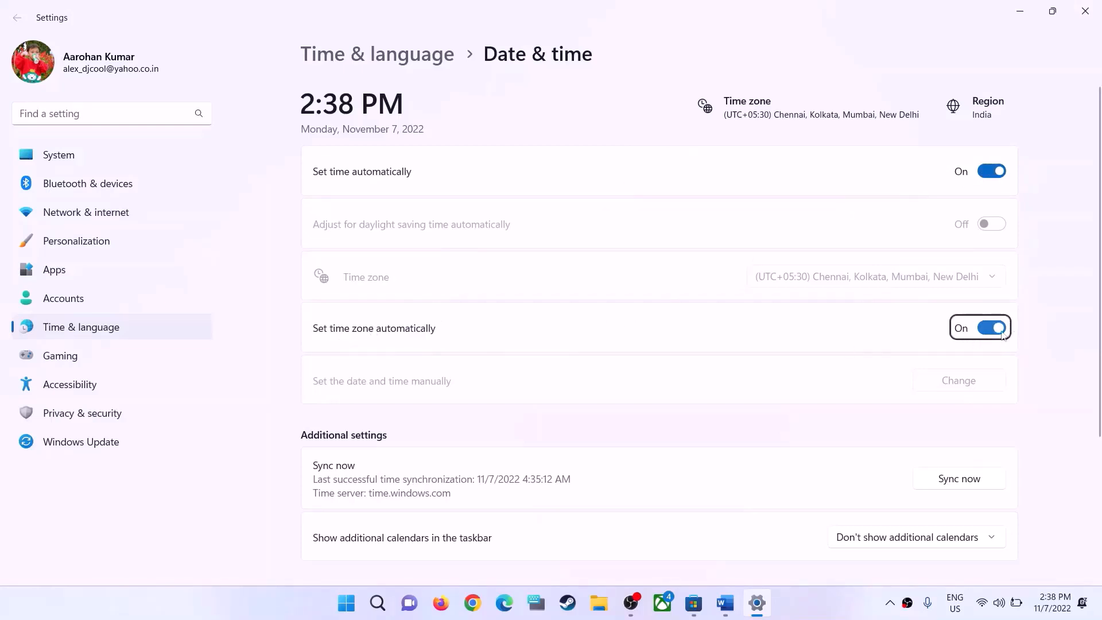
scroll(867, 477, down, 1)
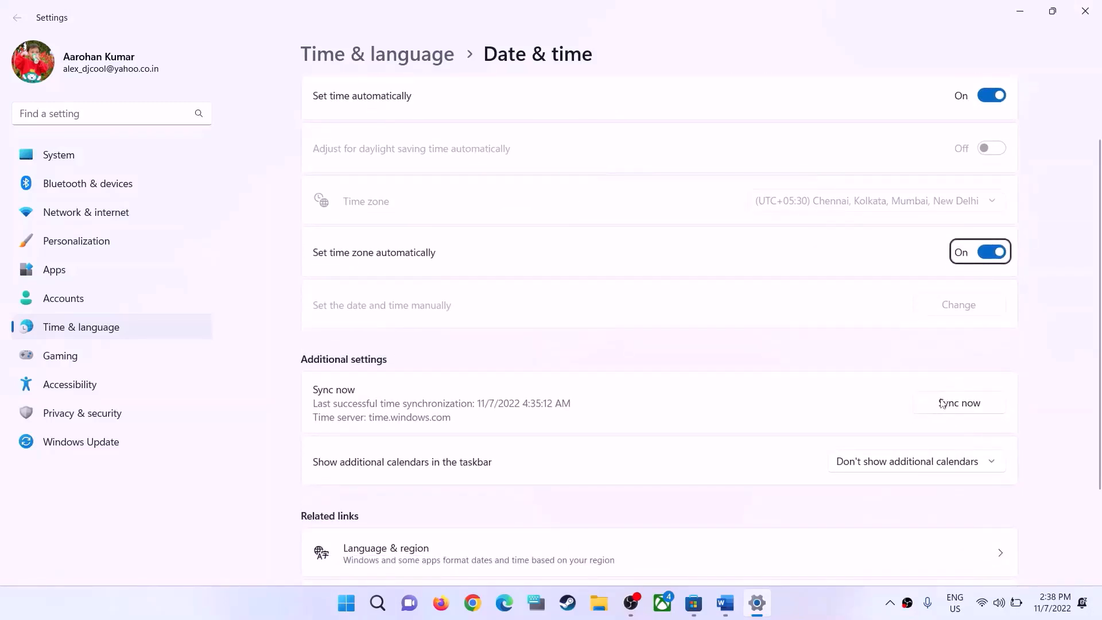
click(980, 409)
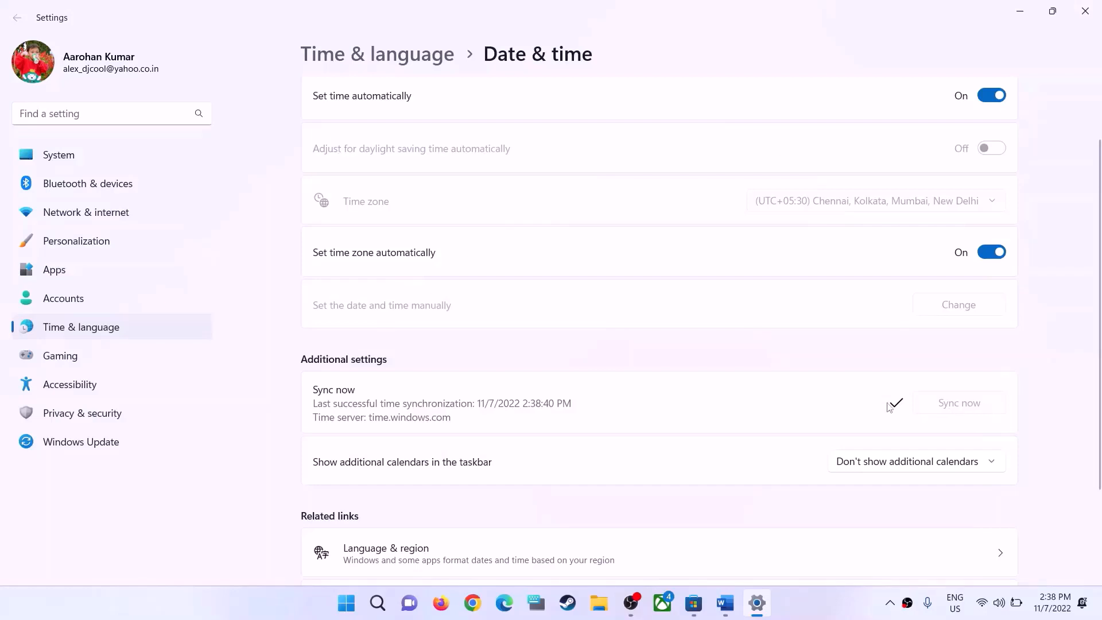
Check the country or region choice in the Language & region settings without changing it, and close Settings
click(79, 333)
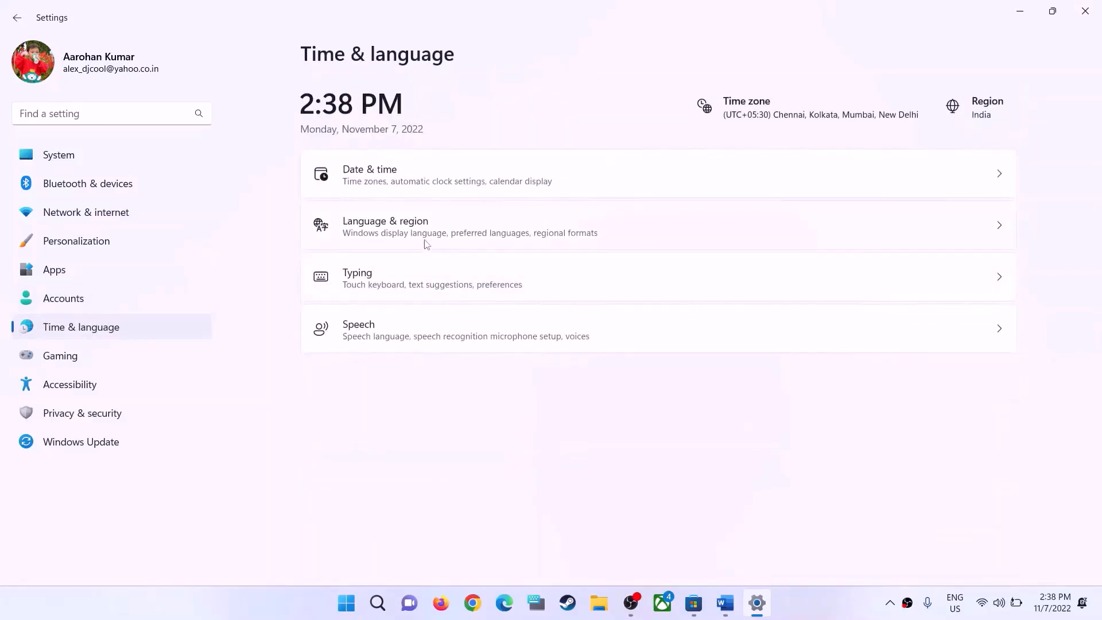
click(406, 239)
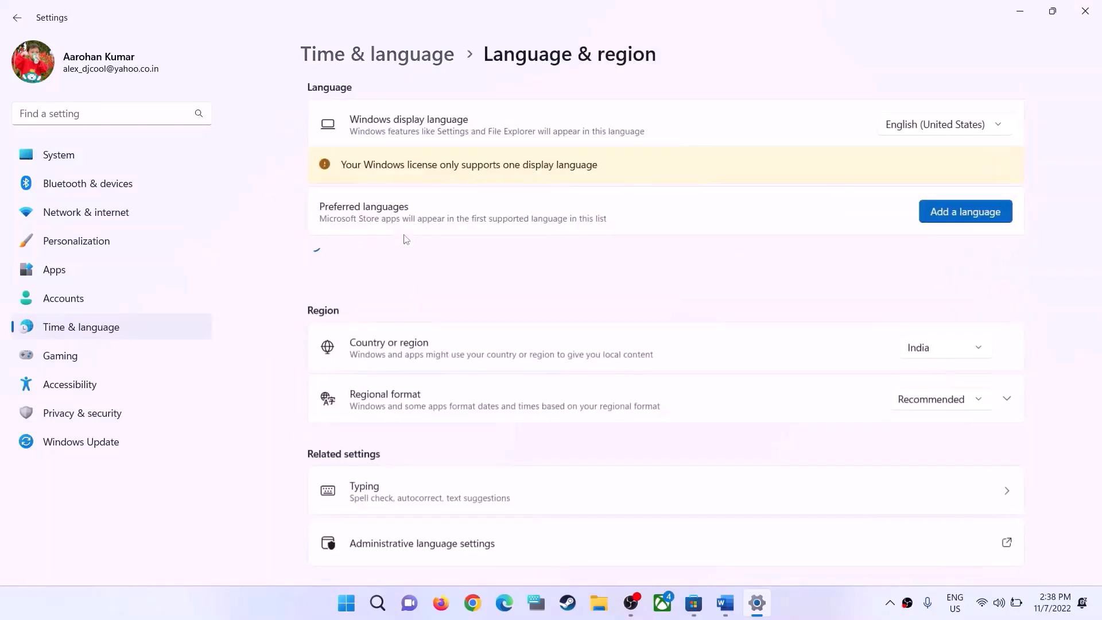
click(949, 358)
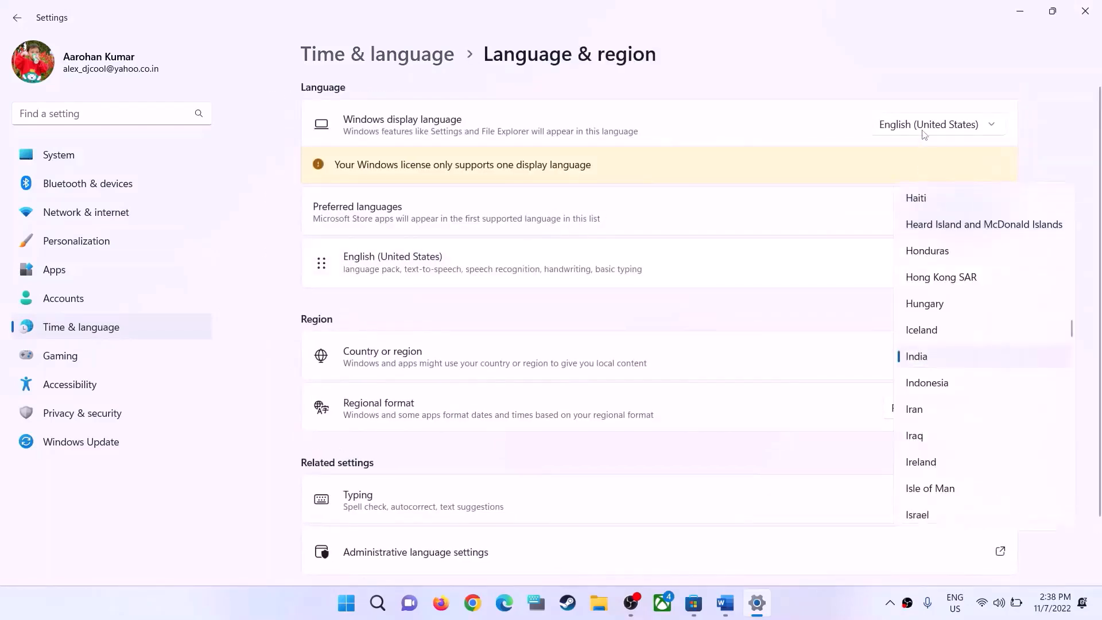
click(1068, 157)
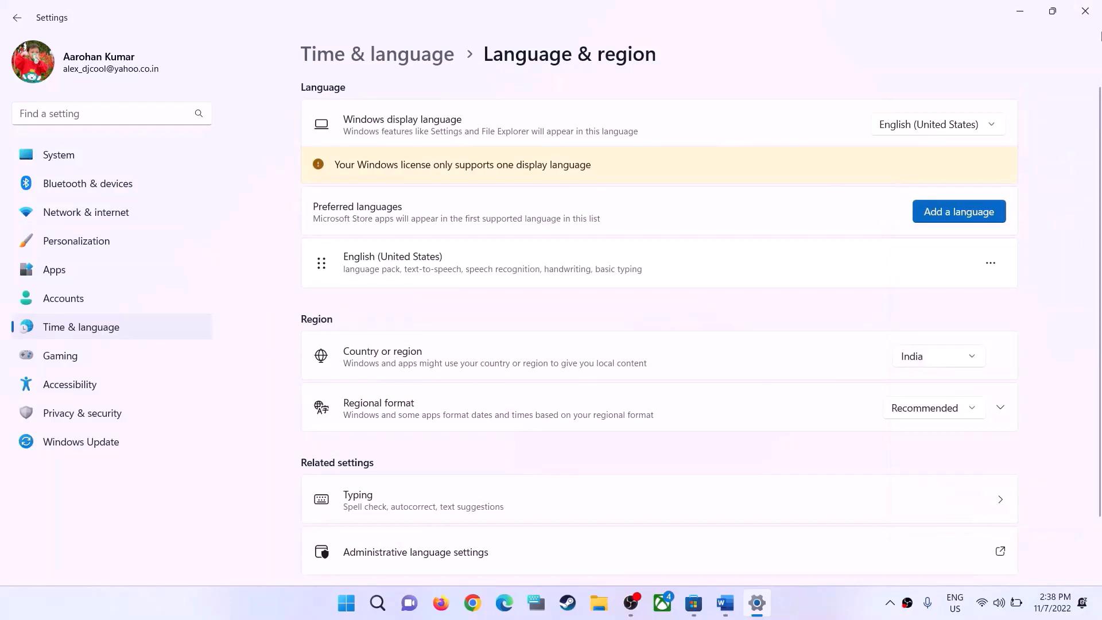
click(1085, 10)
Highlight the Step 2 instruction "Try installing game from my library" in the Word guide, and return to the Store
click(741, 603)
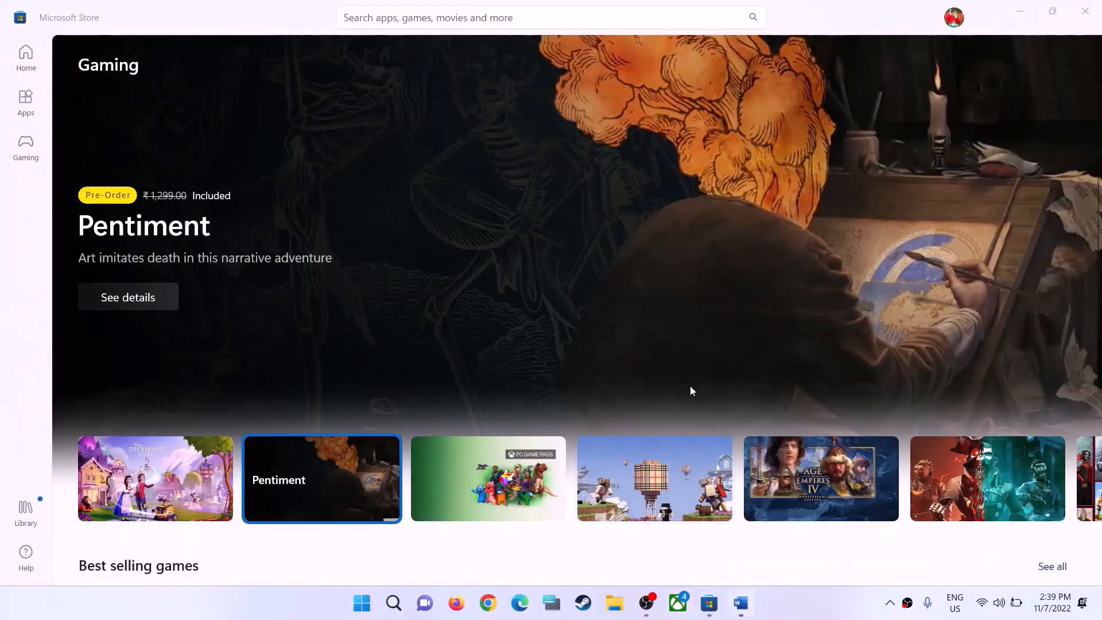
scroll(386, 336, down, 1)
drag(201, 351, 730, 351)
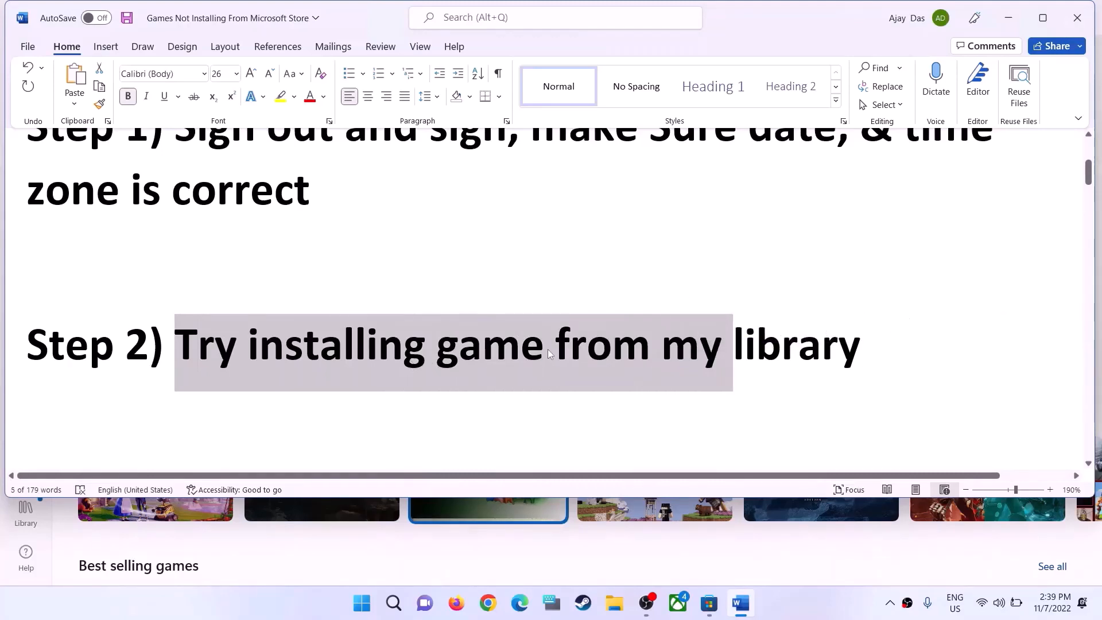
drag(548, 356, 861, 353)
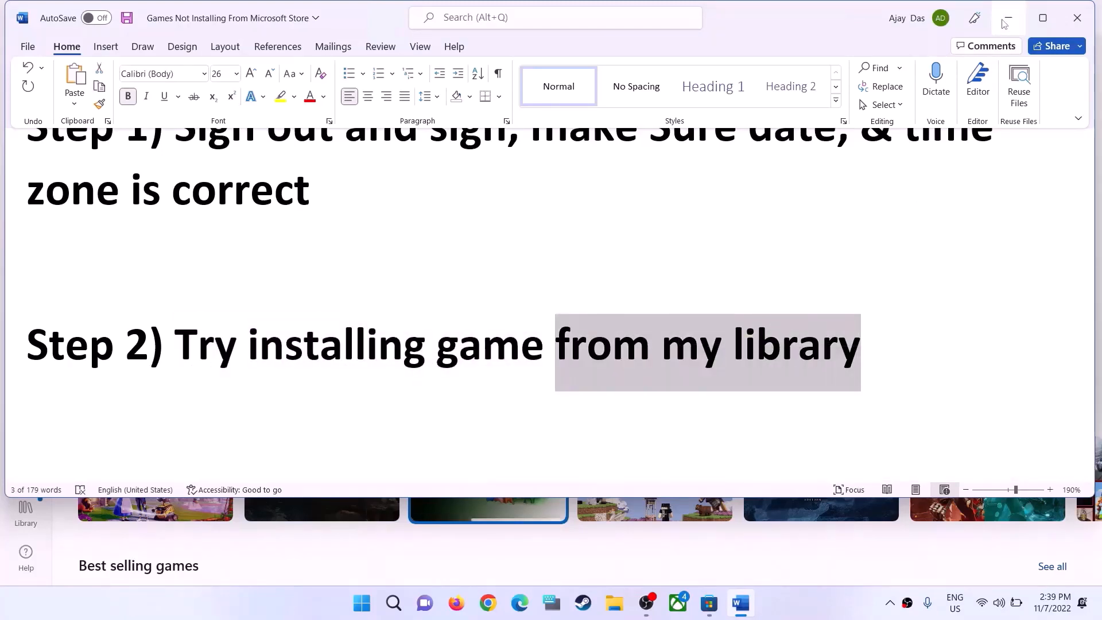
click(1009, 18)
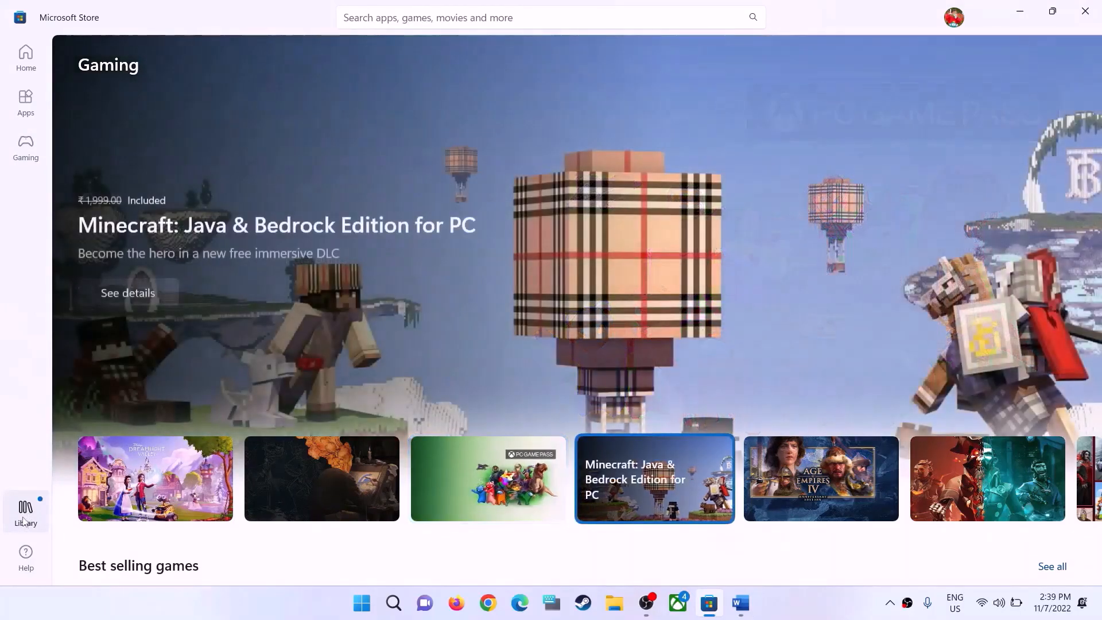
Open the Microsoft Store Library and look through its lists of updates, downloads and apps
click(24, 519)
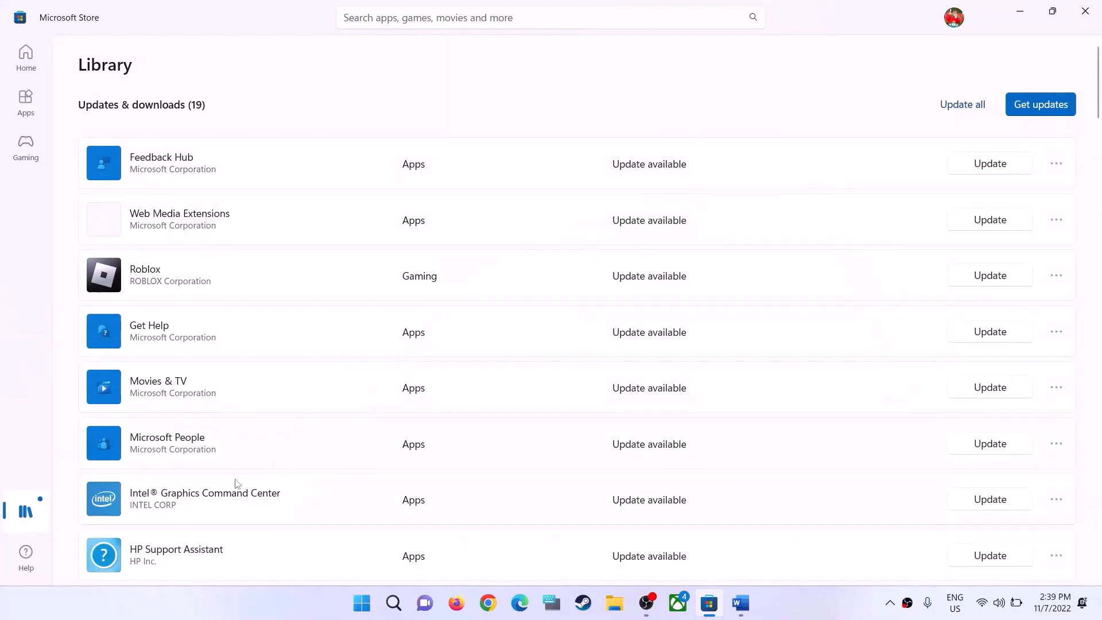
scroll(238, 484, down, 7)
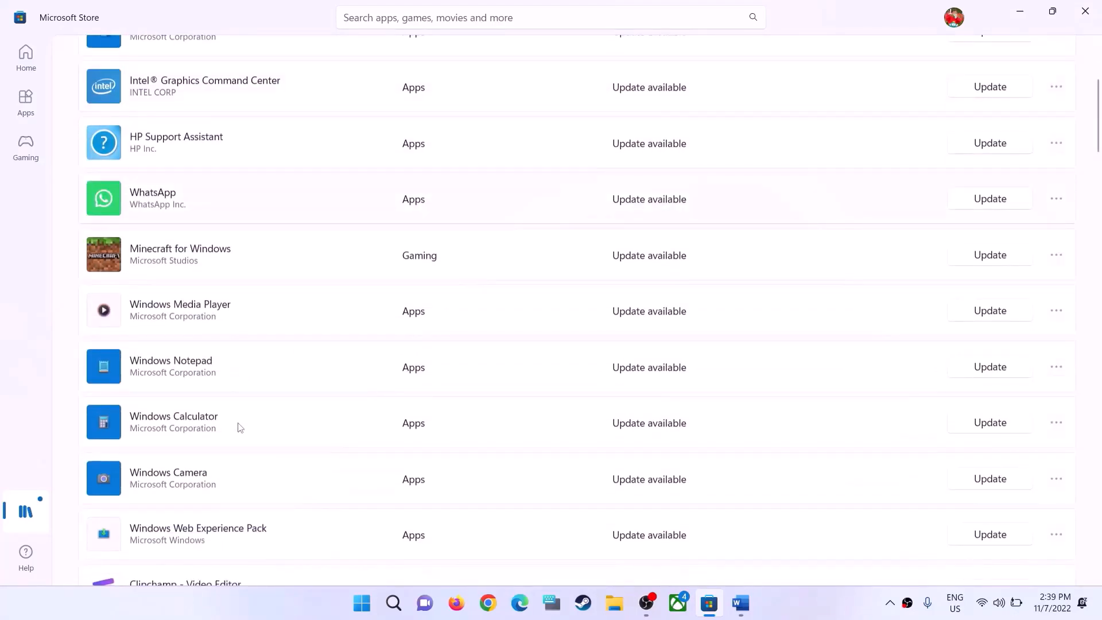
scroll(241, 425, down, 20)
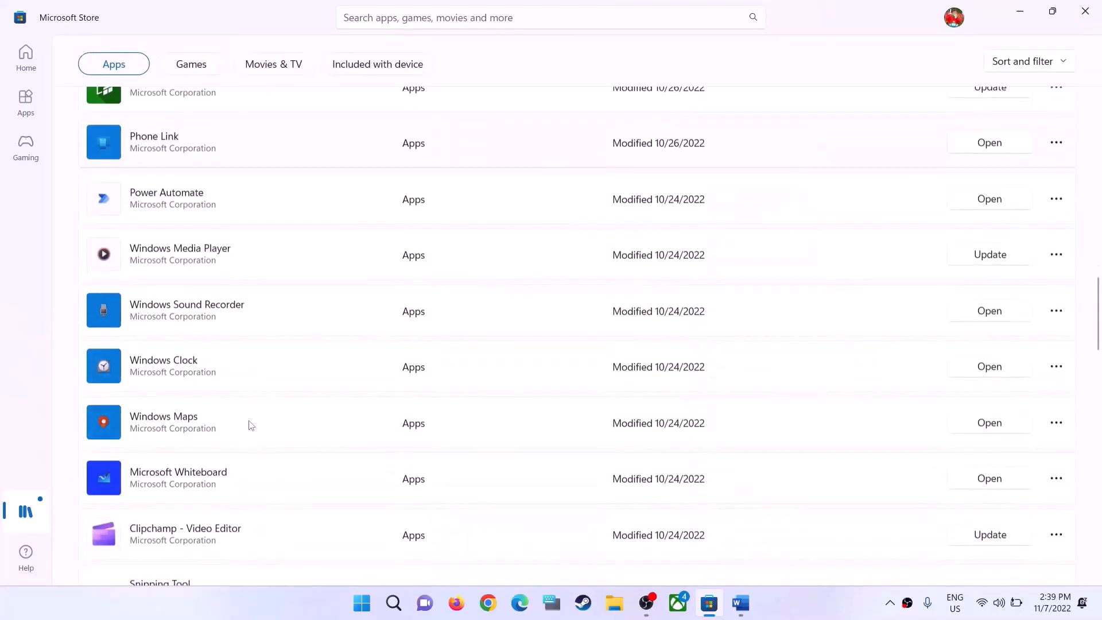
scroll(253, 437, up, 20)
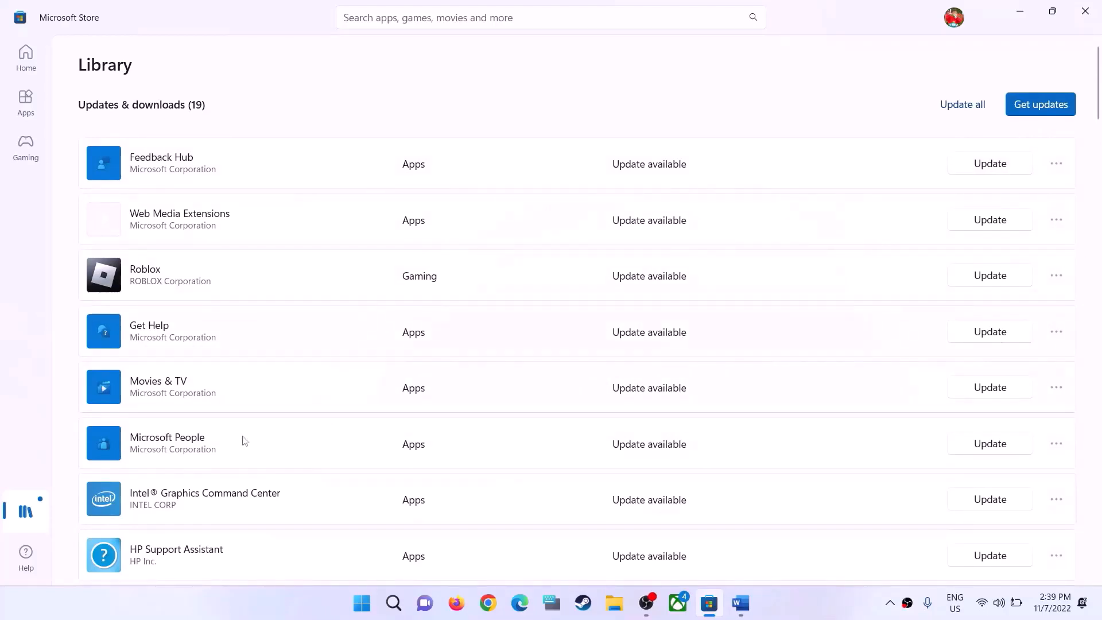
Highlight the instruction following Step 2 in the Word guide, and return to the Store Library
click(740, 603)
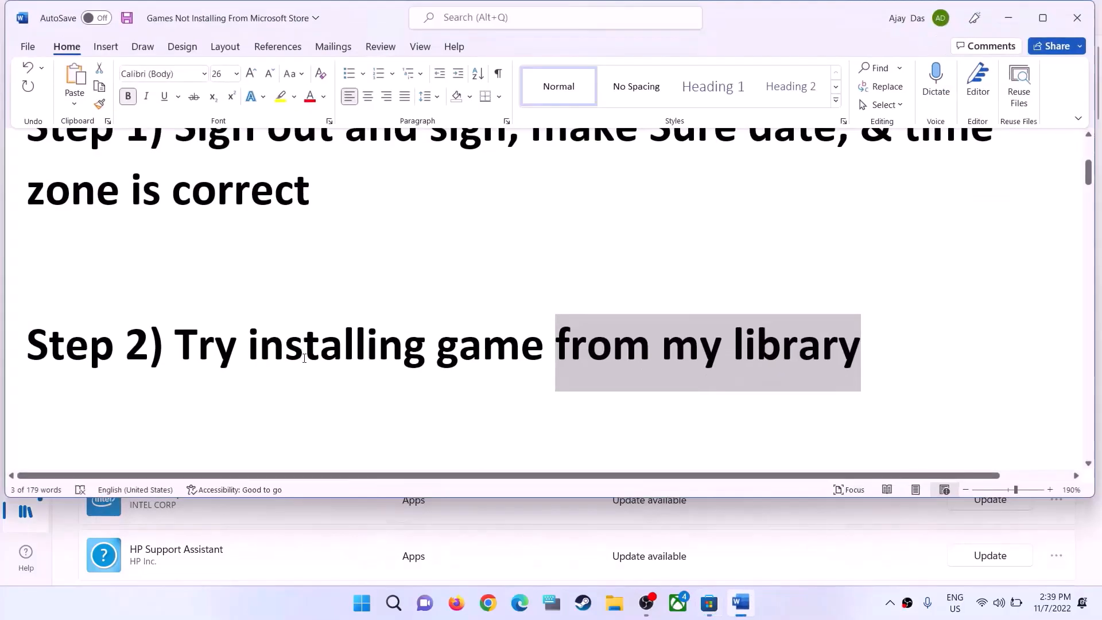
scroll(369, 401, down, 2)
drag(180, 353, 876, 370)
click(1006, 23)
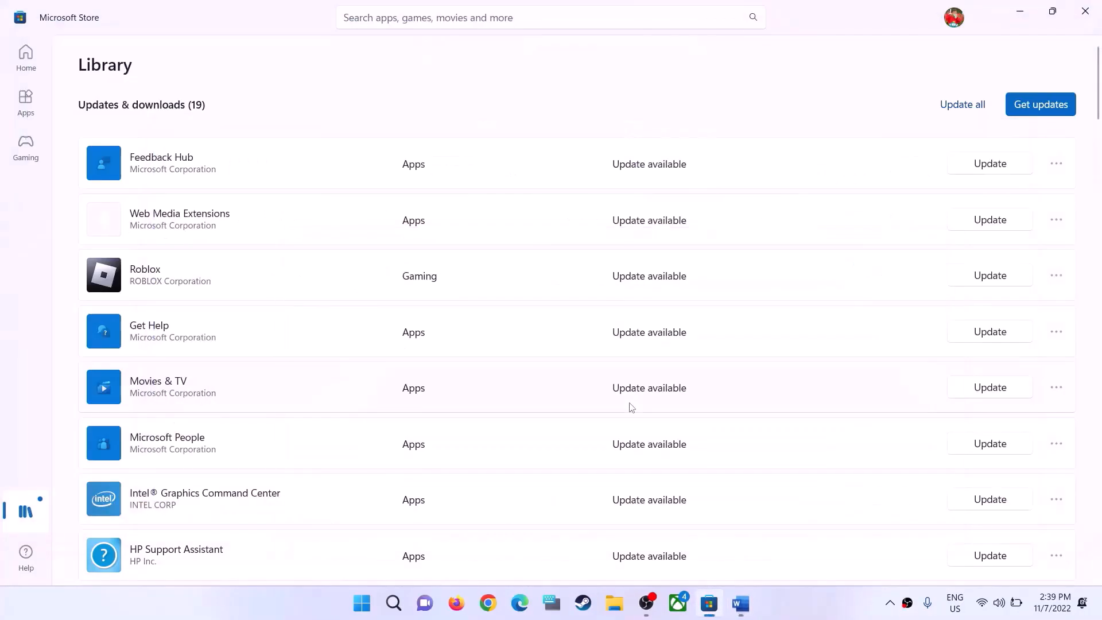
Run the Windows Store Apps troubleshooter from the Other troubleshooters page of the System settings, and bring Settings back to the front
click(362, 603)
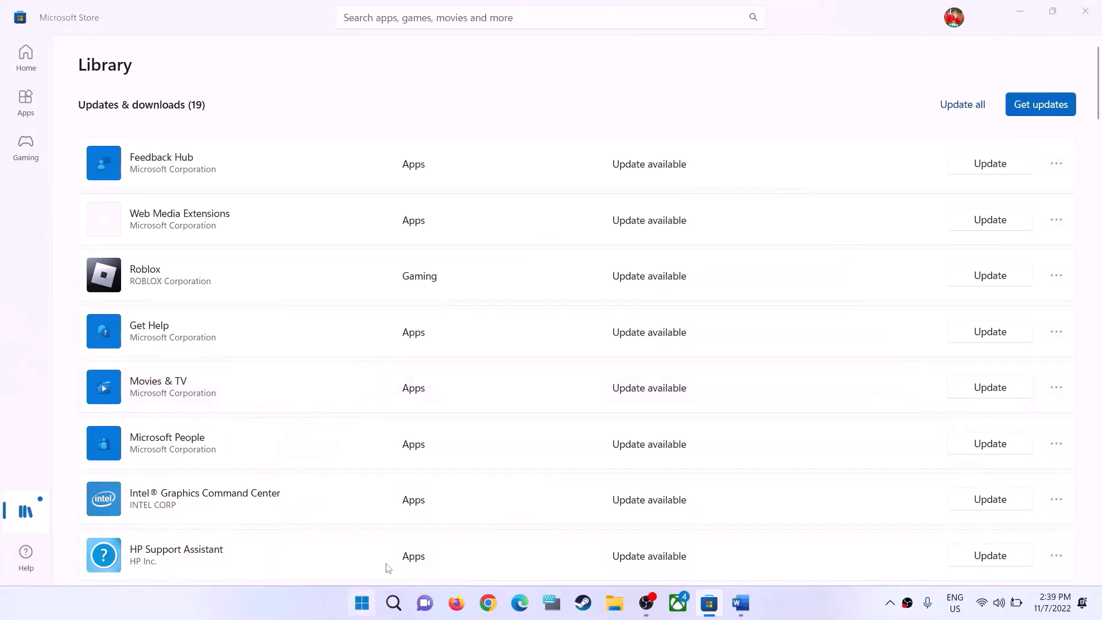
click(523, 250)
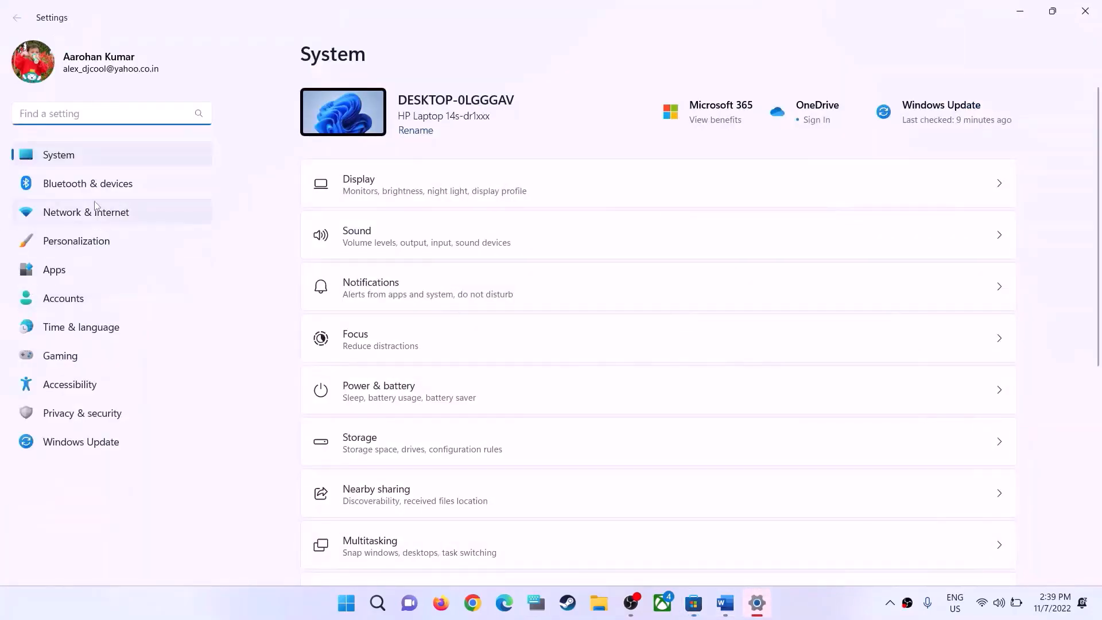
click(54, 159)
scroll(511, 327, down, 5)
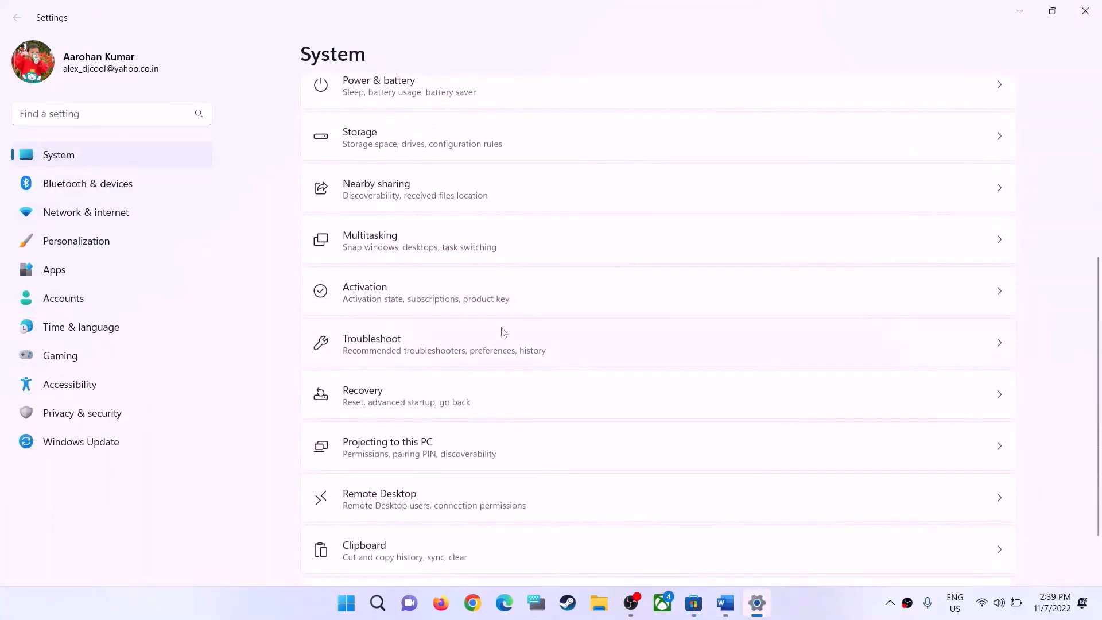
scroll(502, 331, up, 5)
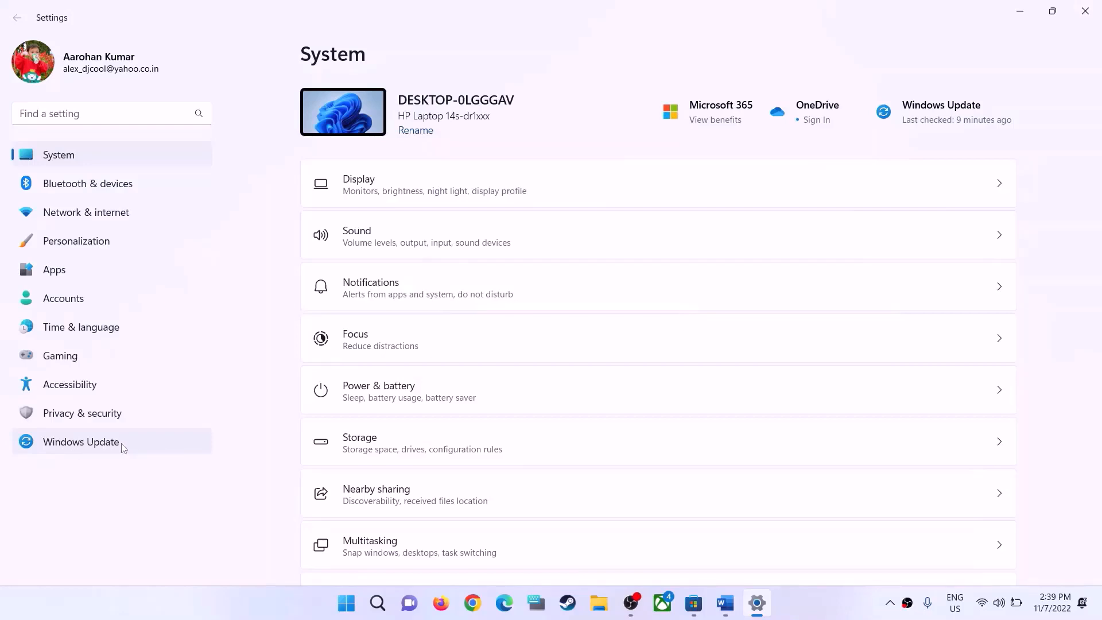
scroll(448, 433, down, 4)
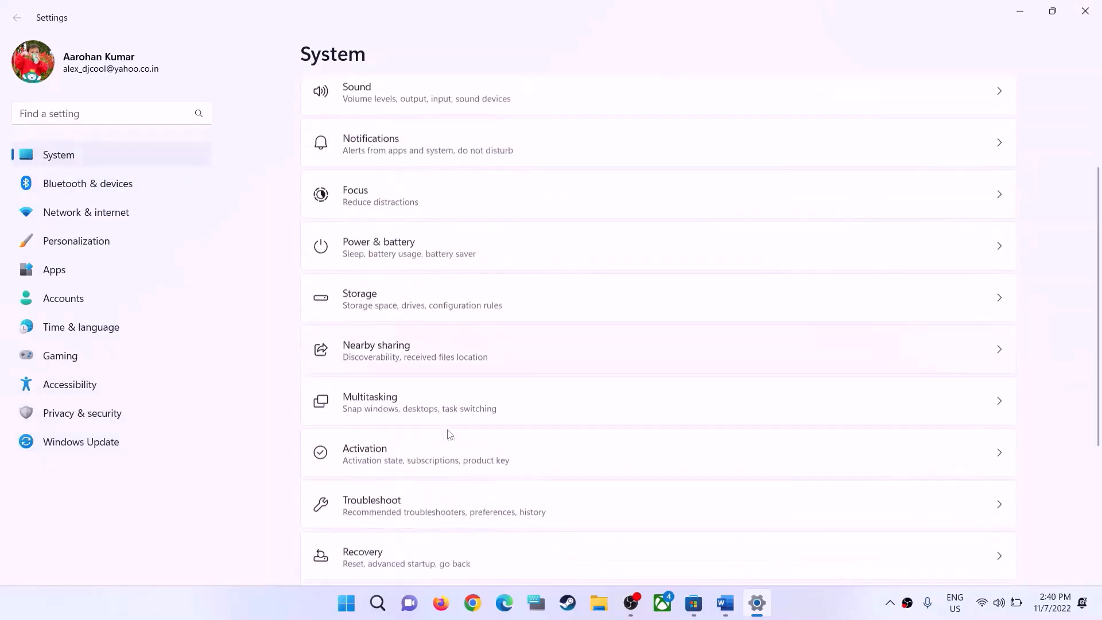
click(365, 423)
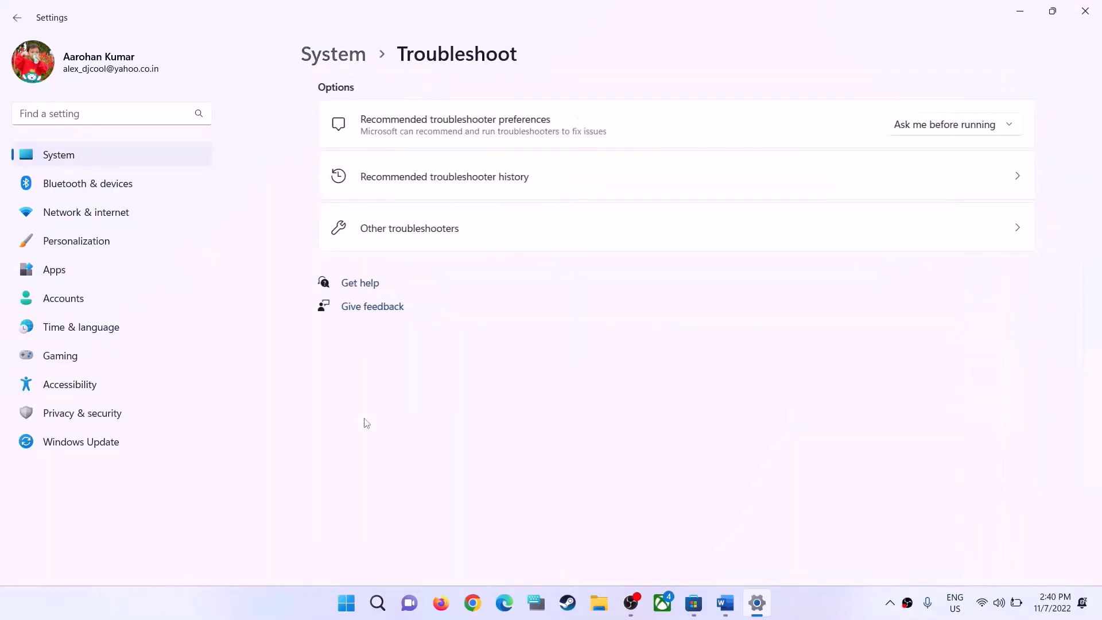
click(371, 234)
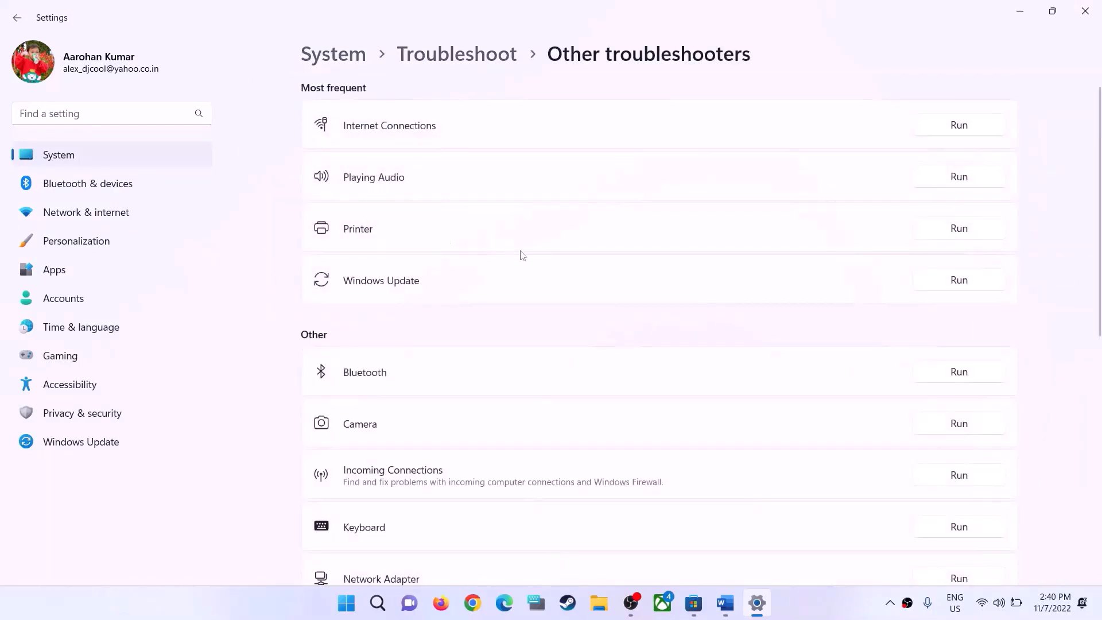
scroll(560, 336, down, 8)
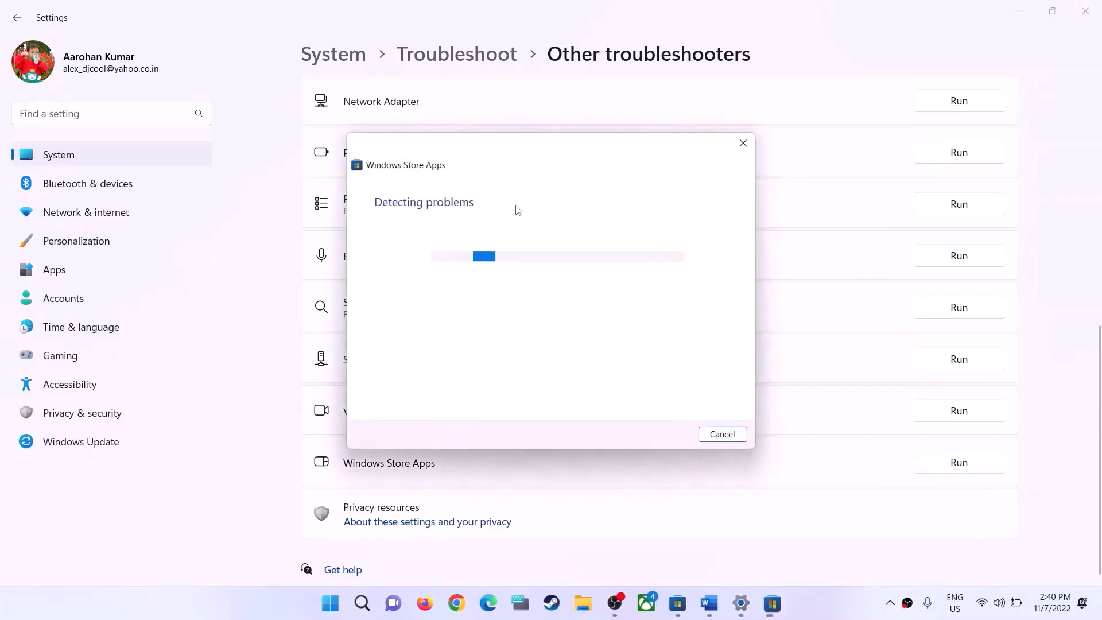
click(1060, 340)
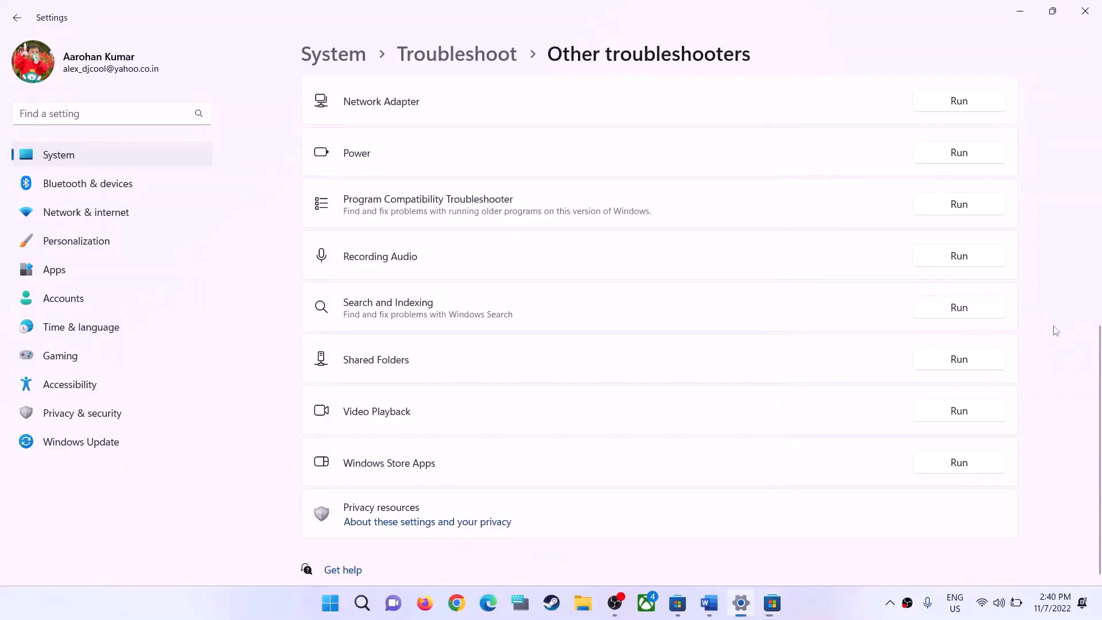
Highlight the Step 4 instruction about clearing the store cache in the Word guide, and copy the word "wsreset" from it
click(709, 604)
scroll(362, 353, down, 3)
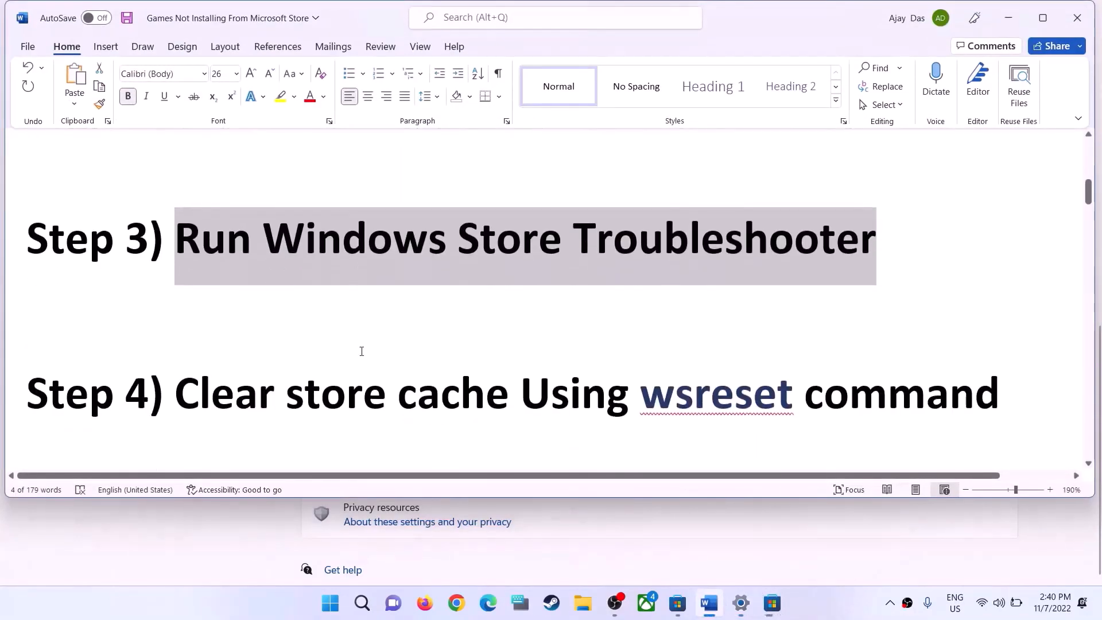
drag(192, 389, 899, 369)
click(785, 400)
drag(793, 402, 640, 402)
key(ctrl+c)
Search Windows for the copied wsreset command, run it to clear the store cache, and bring the reopened Microsoft Store forward
click(330, 603)
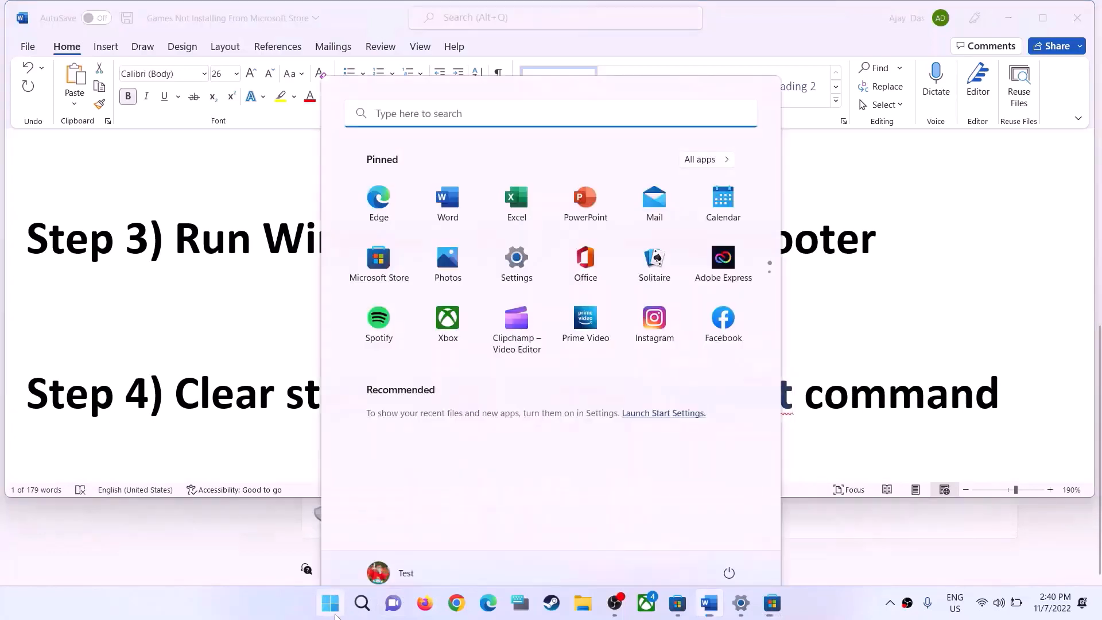
key(ctrl+v)
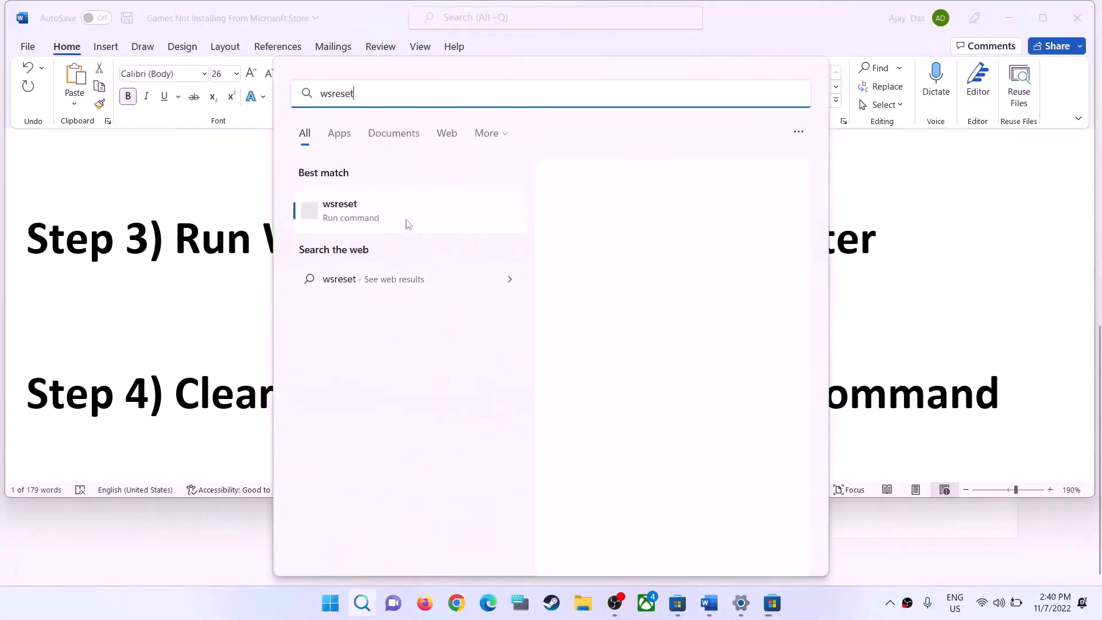
click(370, 217)
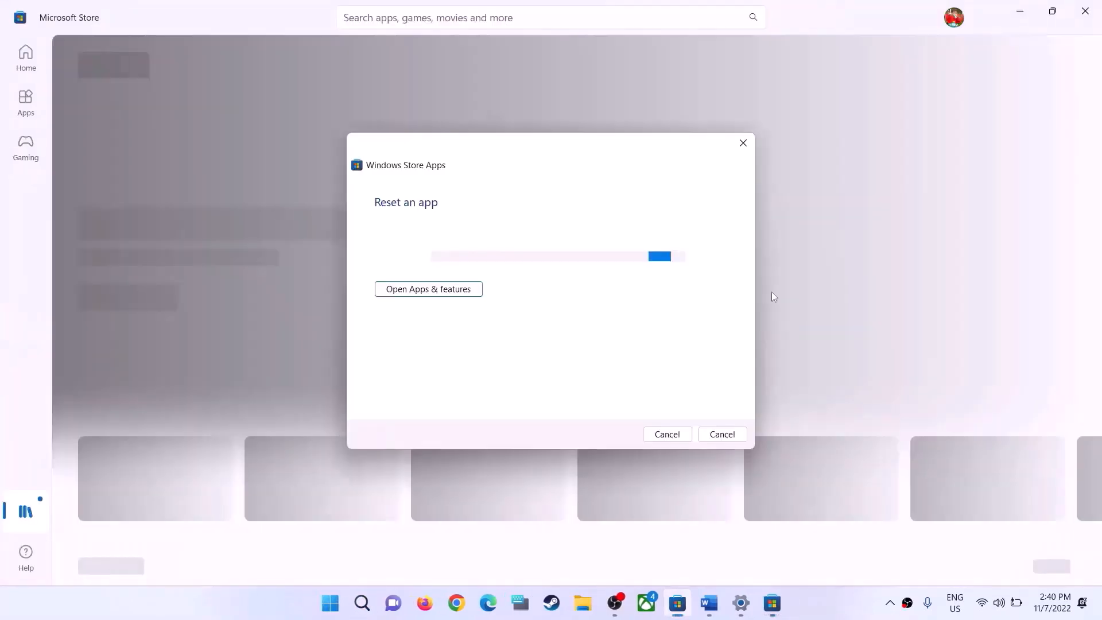
click(836, 185)
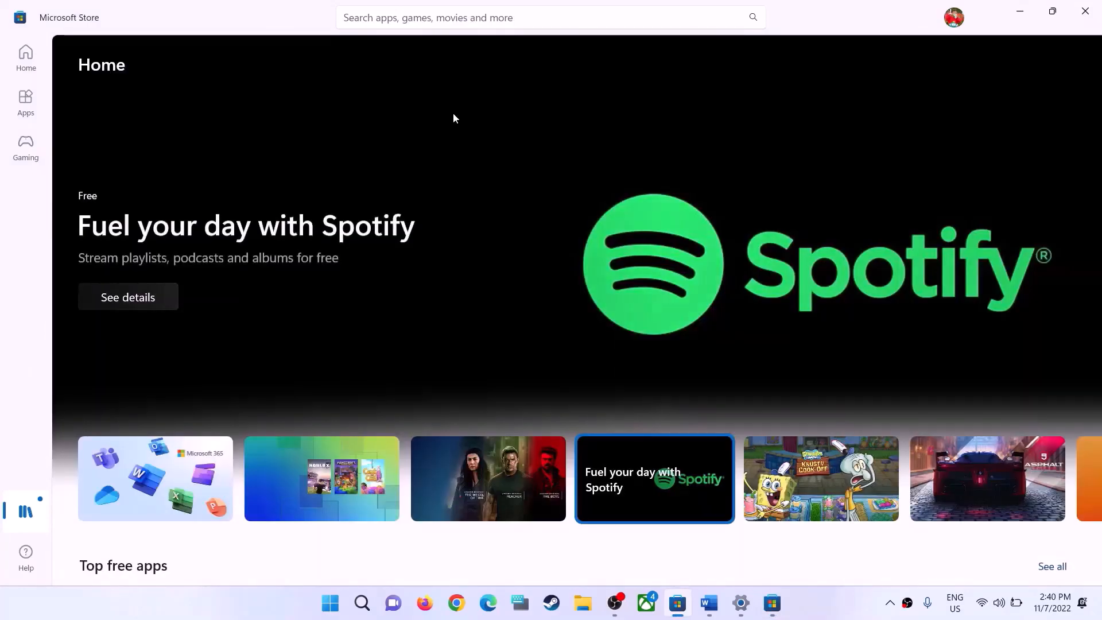
Highlight the Step 5 instruction "Update Windows" in the Word guide
click(715, 614)
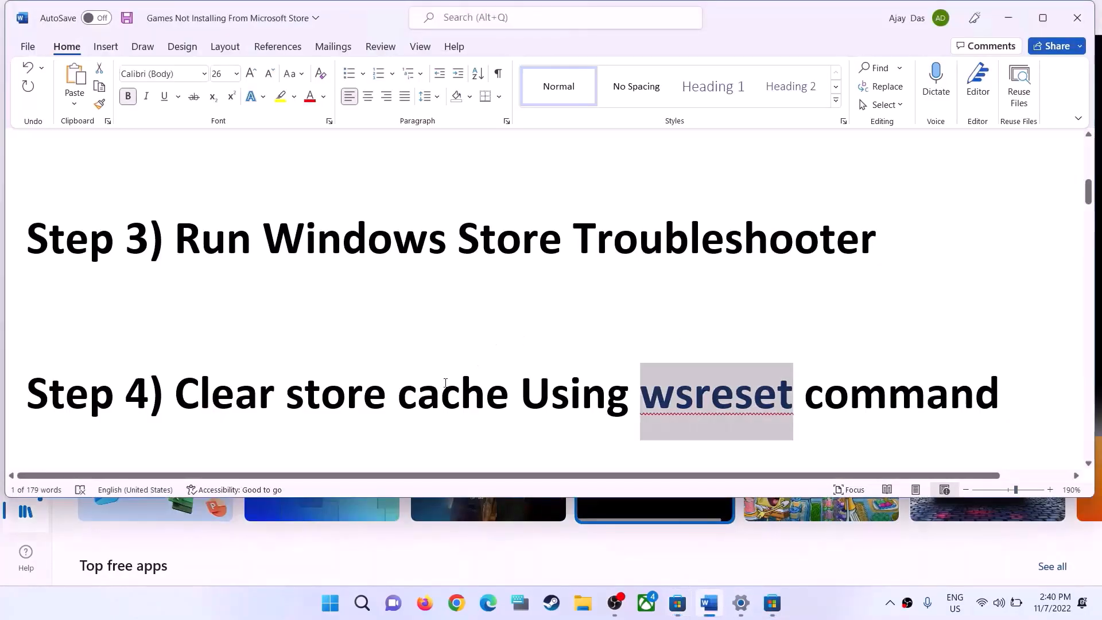
scroll(381, 398, down, 3)
drag(205, 356, 569, 350)
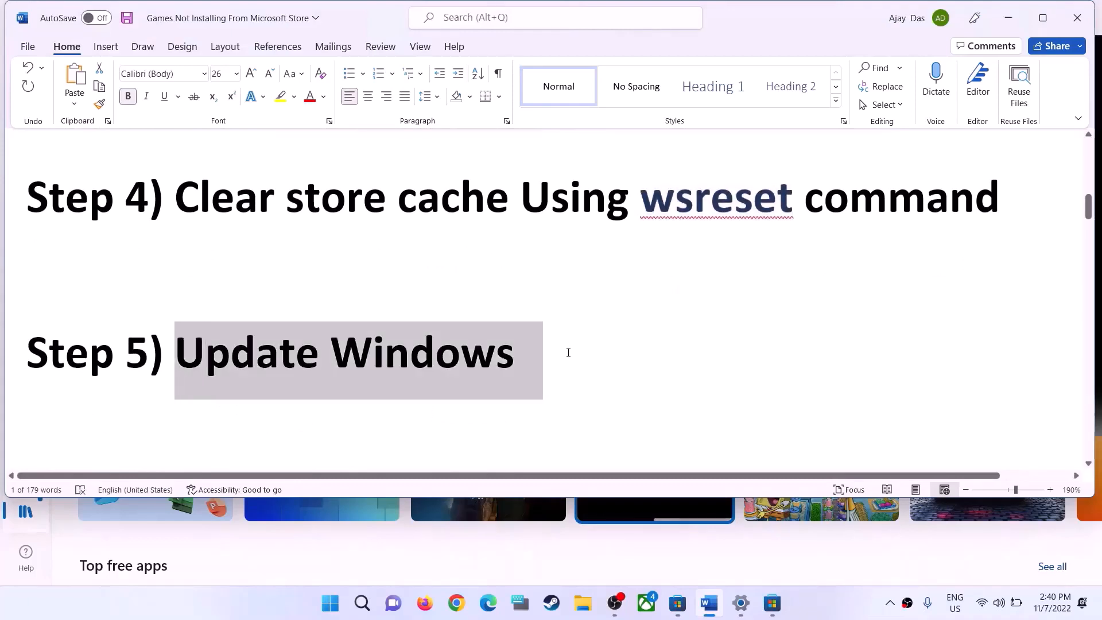
Switch to Settings and start a check for updates in Windows Update
key(alt+Tab)
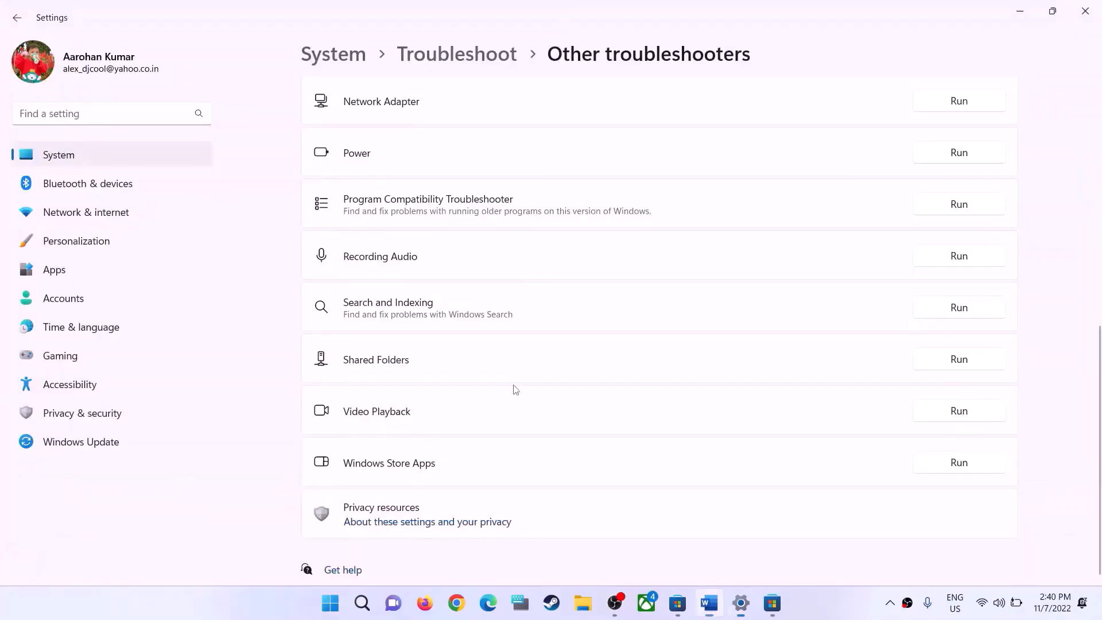
click(120, 445)
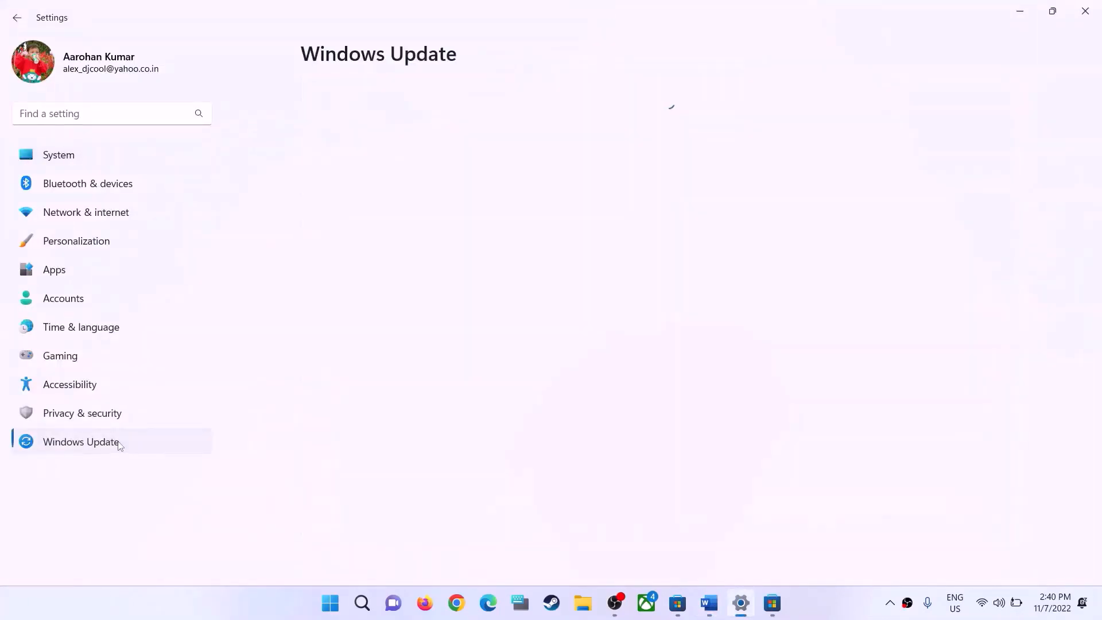
click(957, 118)
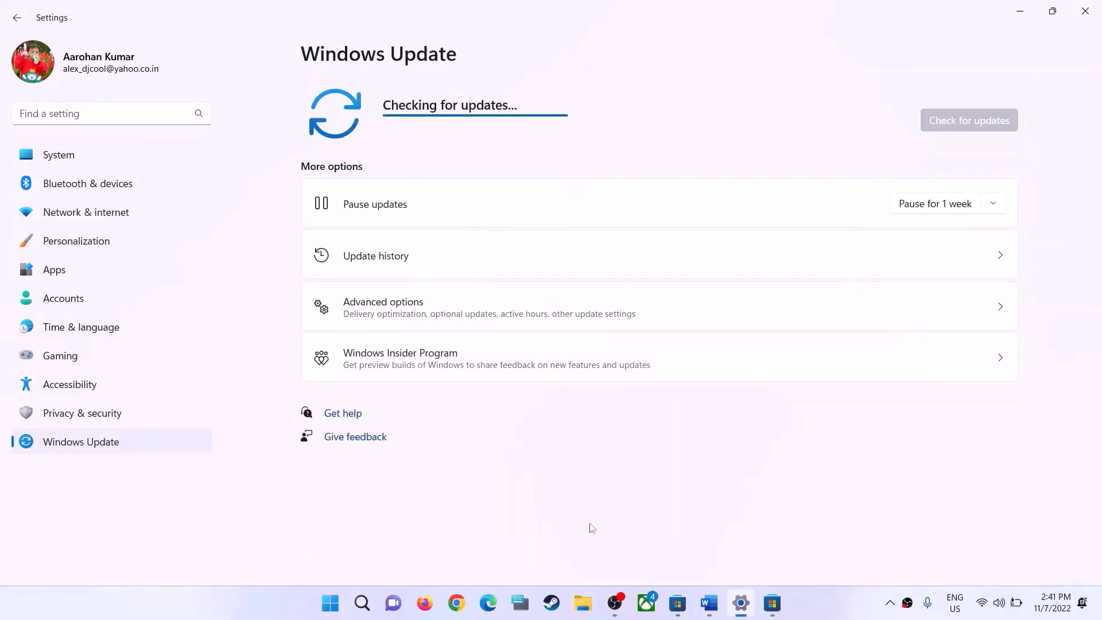
Return to the Word guide and highlight the Step 6 instruction "Reset Store app"
click(741, 594)
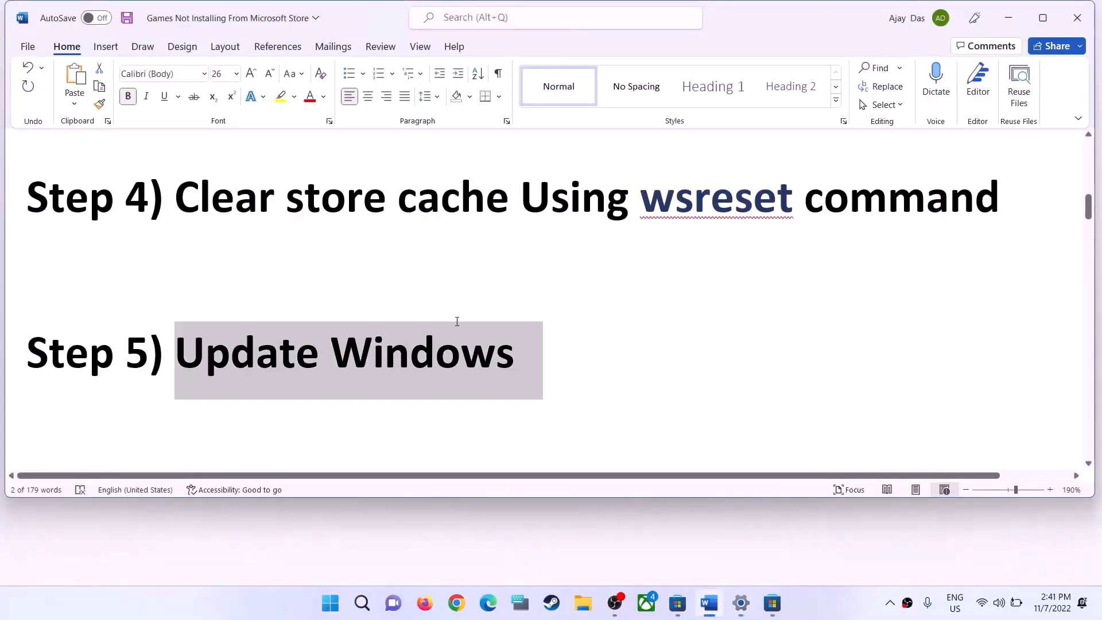
scroll(274, 369, down, 3)
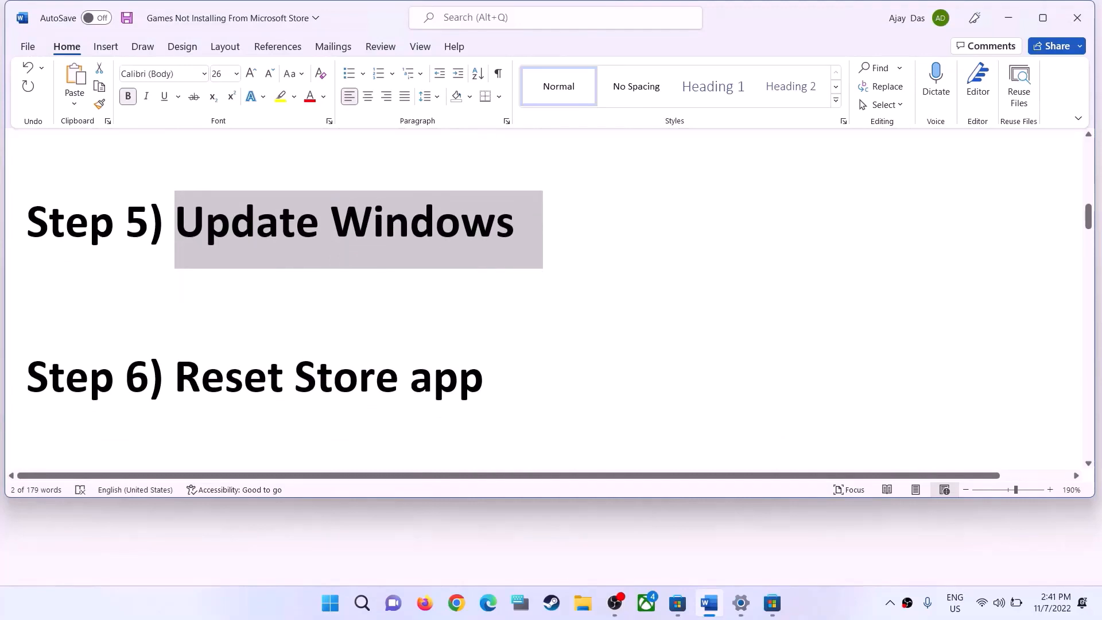
drag(176, 379, 483, 380)
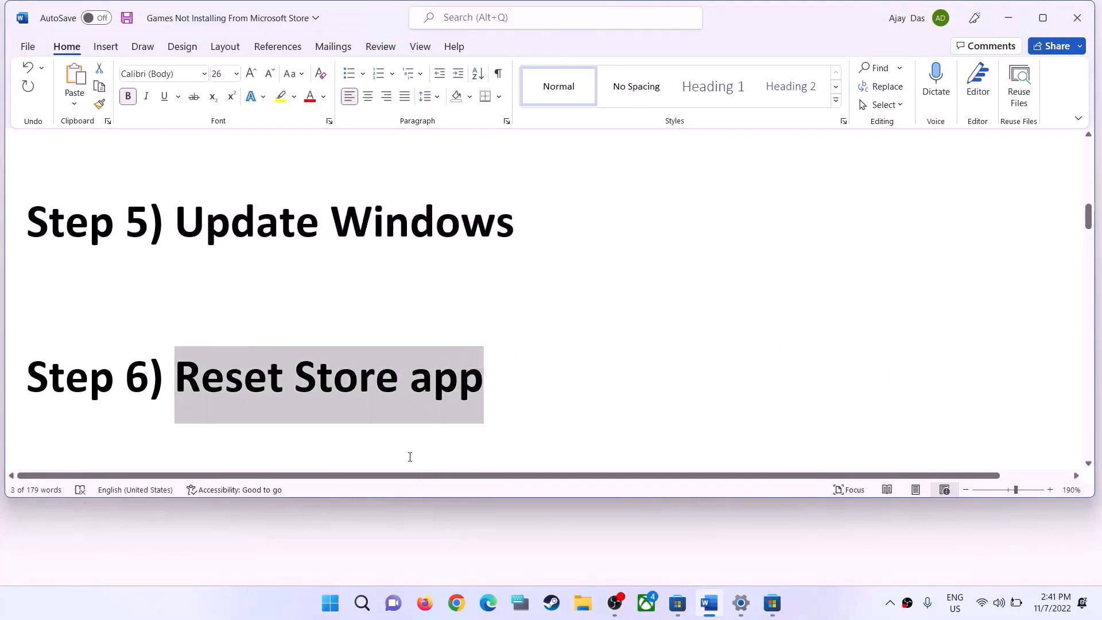
Switch to Settings and search the Installed apps list for "store"
key(alt+Tab)
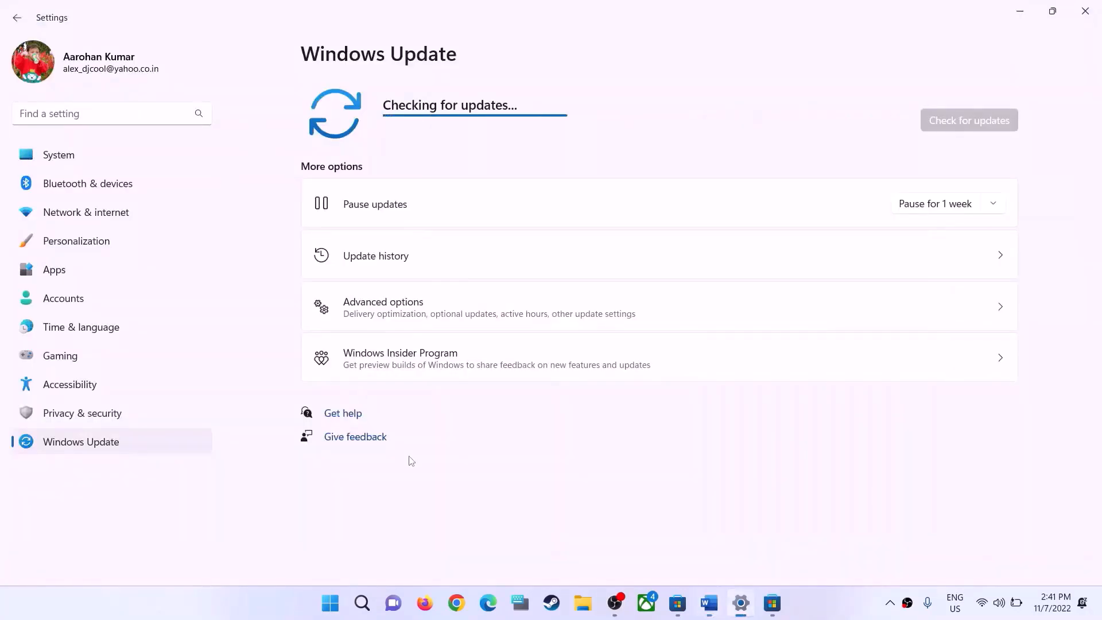
click(79, 273)
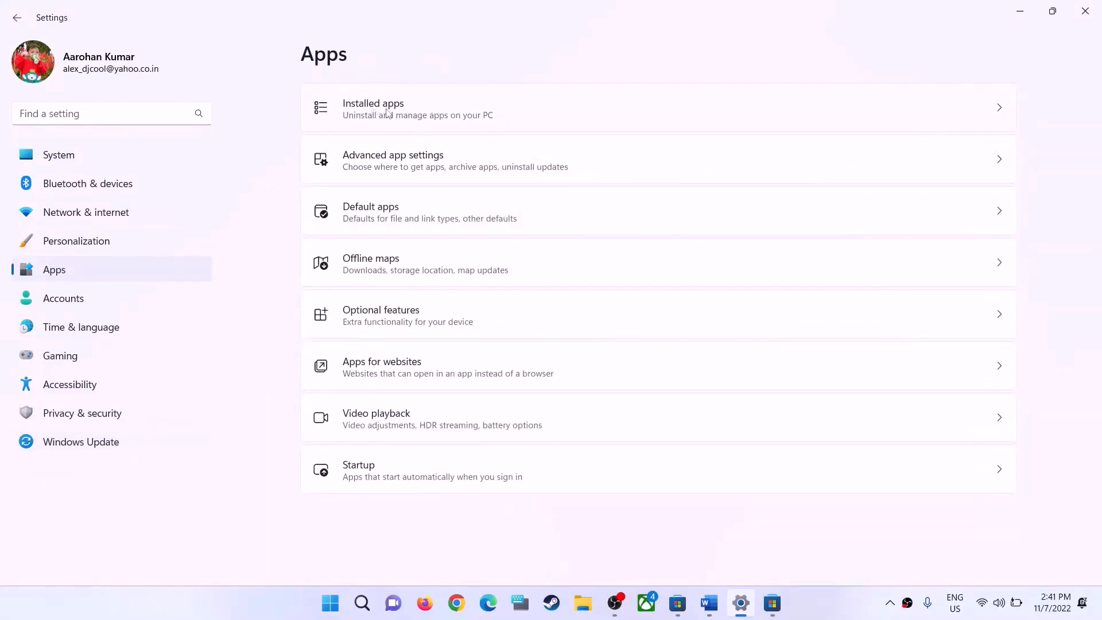
click(372, 116)
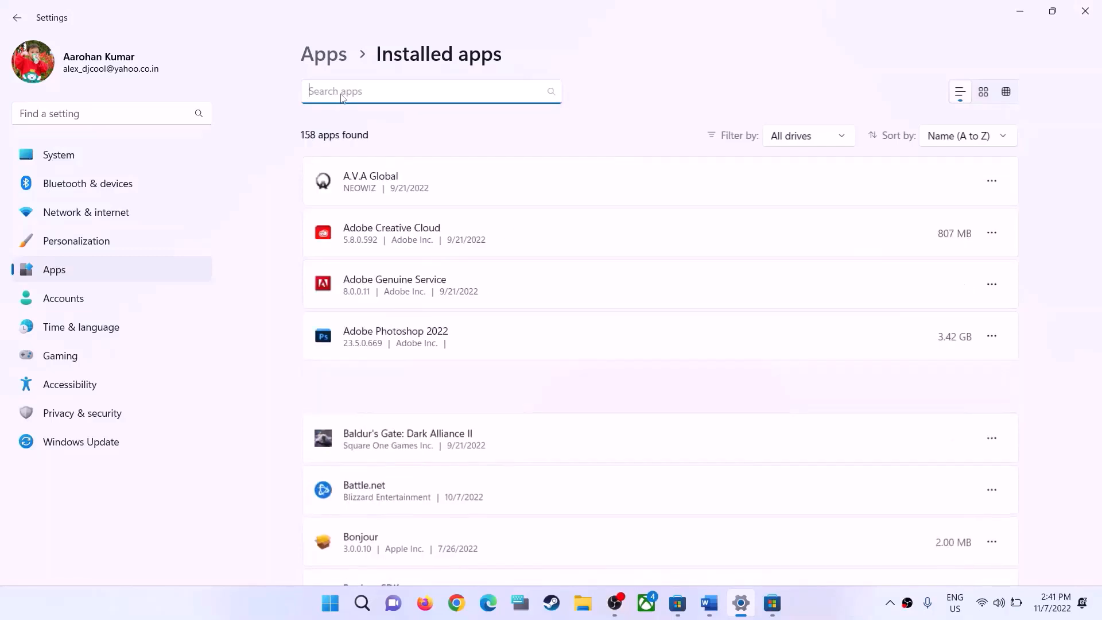
text(storestp)
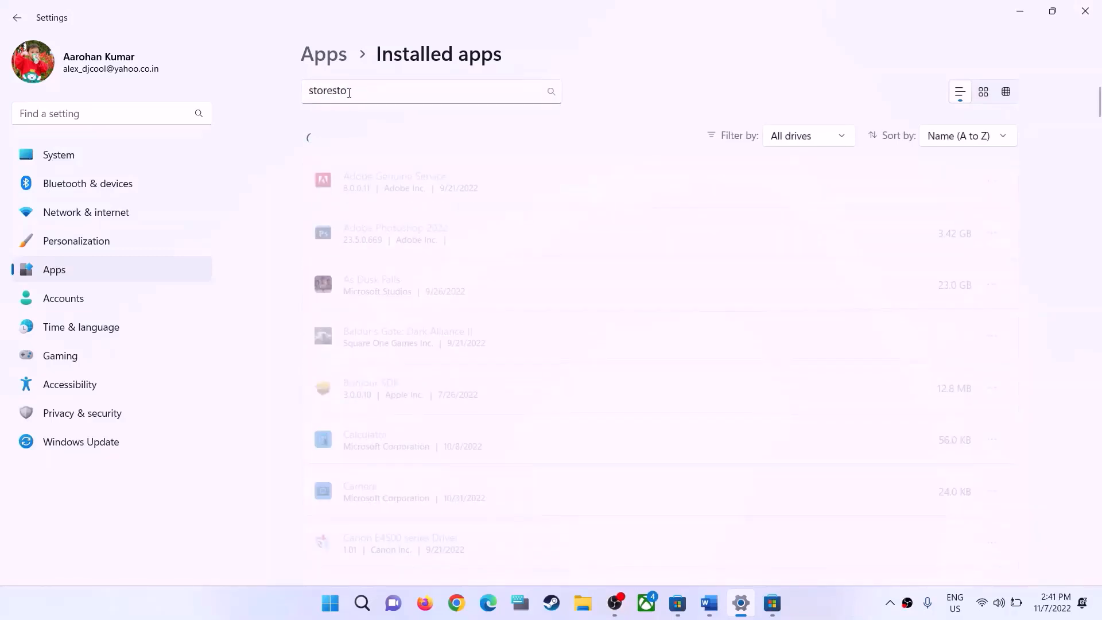
click(335, 93)
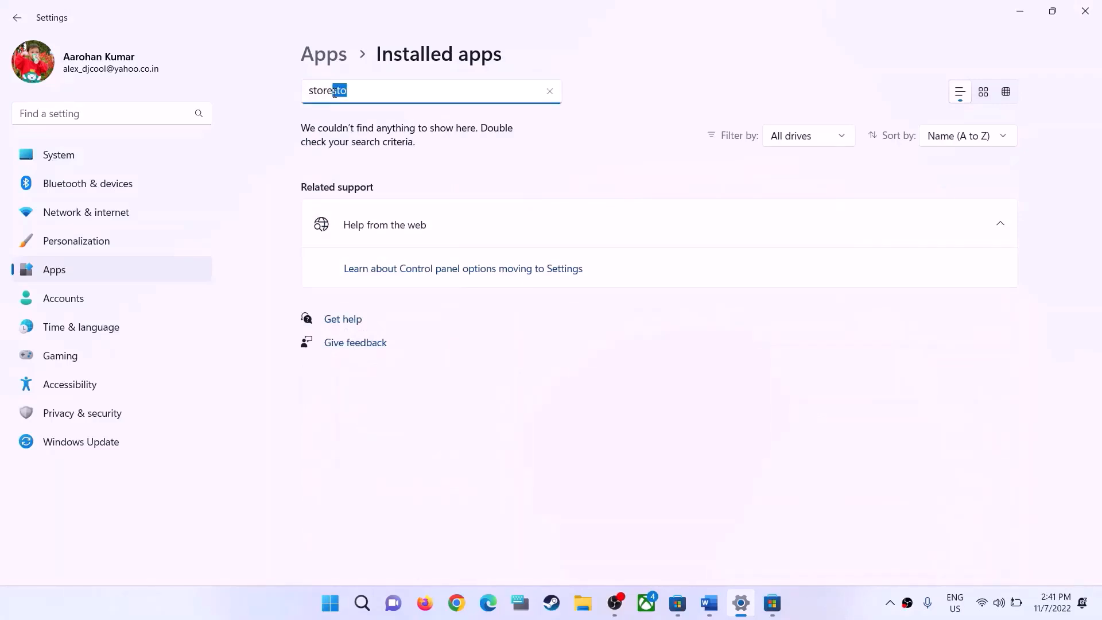
key(BackSpace)
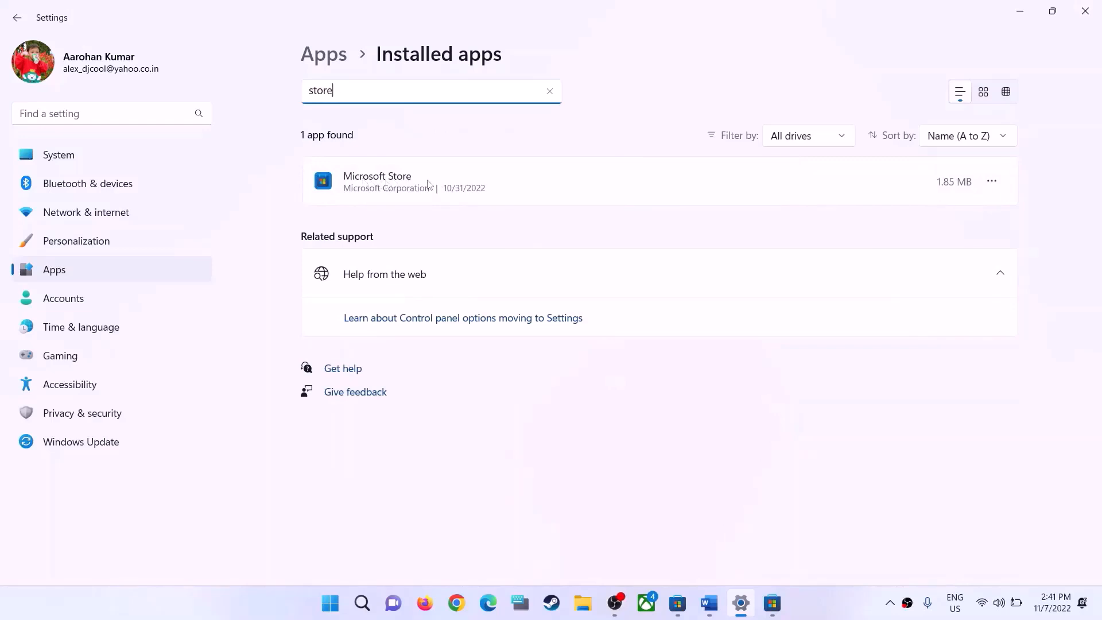
click(651, 205)
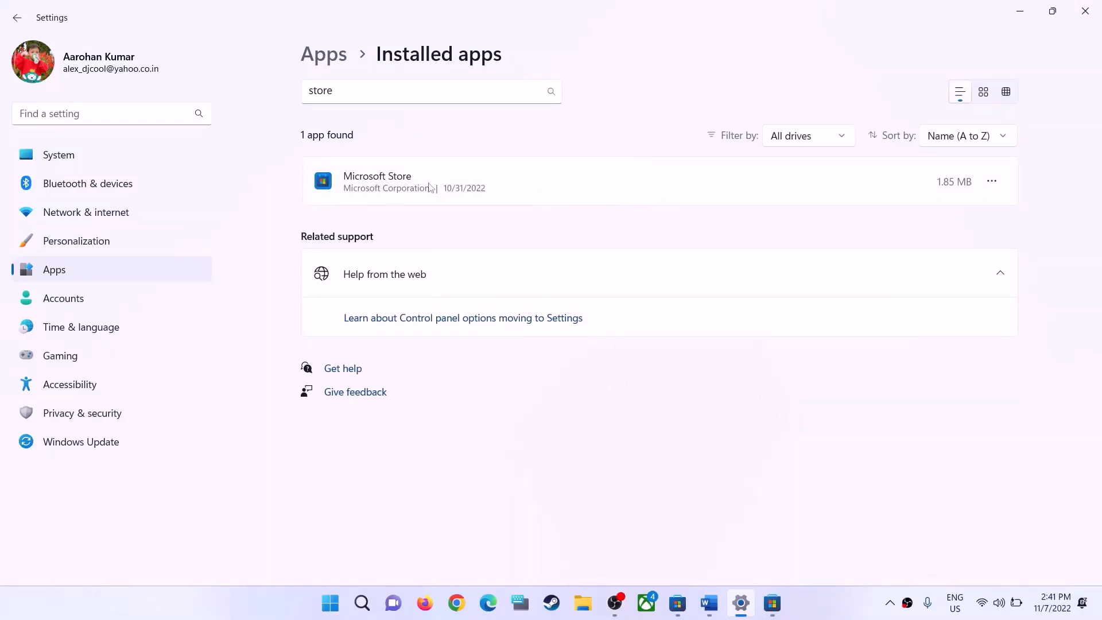
Open the advanced options of the Microsoft Store app, repair the app and reset it
click(992, 183)
click(864, 214)
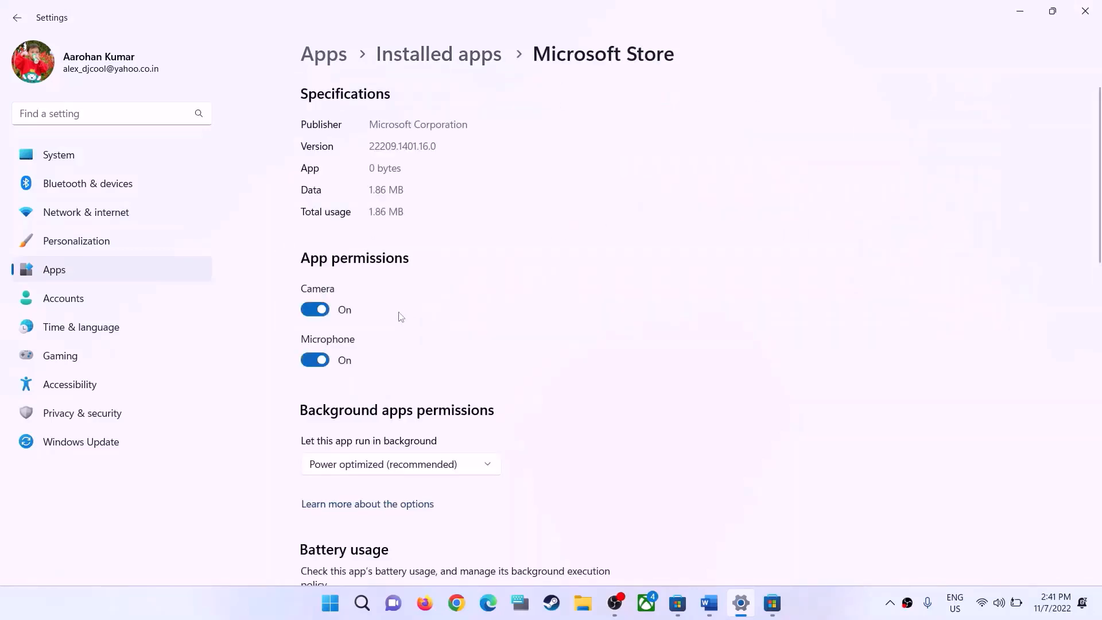
scroll(402, 316, down, 10)
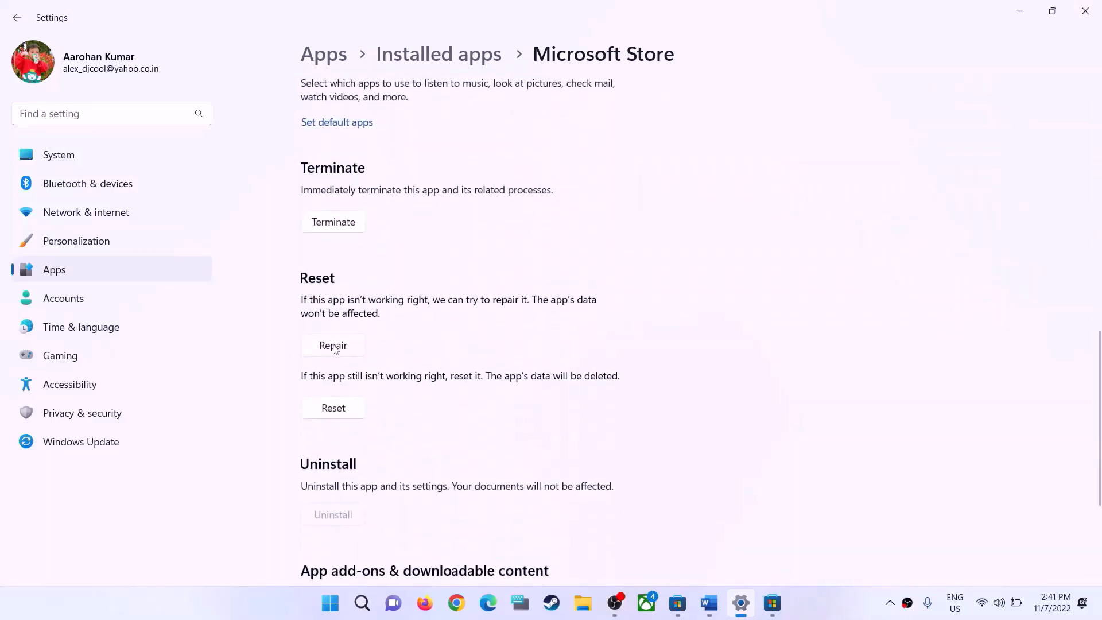
click(335, 349)
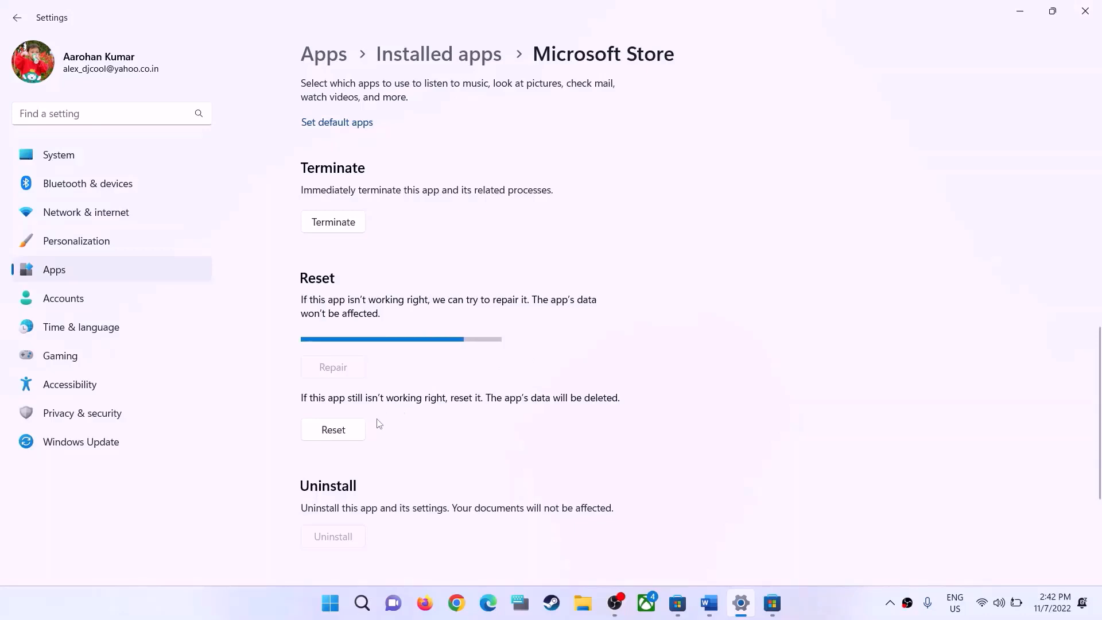
click(343, 410)
click(396, 372)
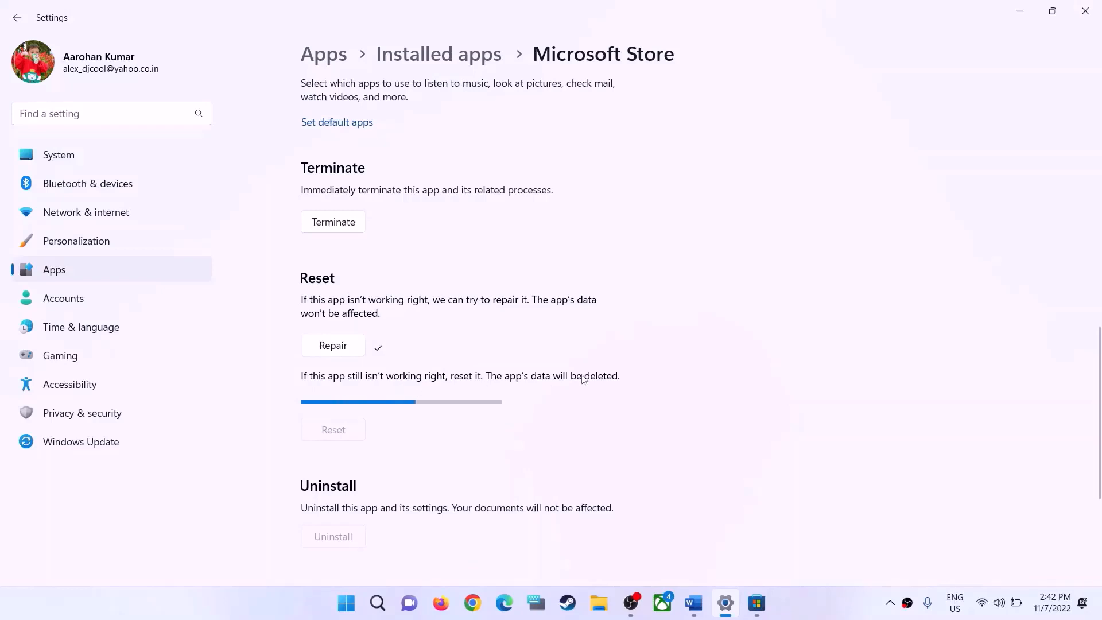
Return to the Word guide and highlight the Step 7 instruction about restarting Windows Update, Microsoft Store Install and the background service
click(695, 604)
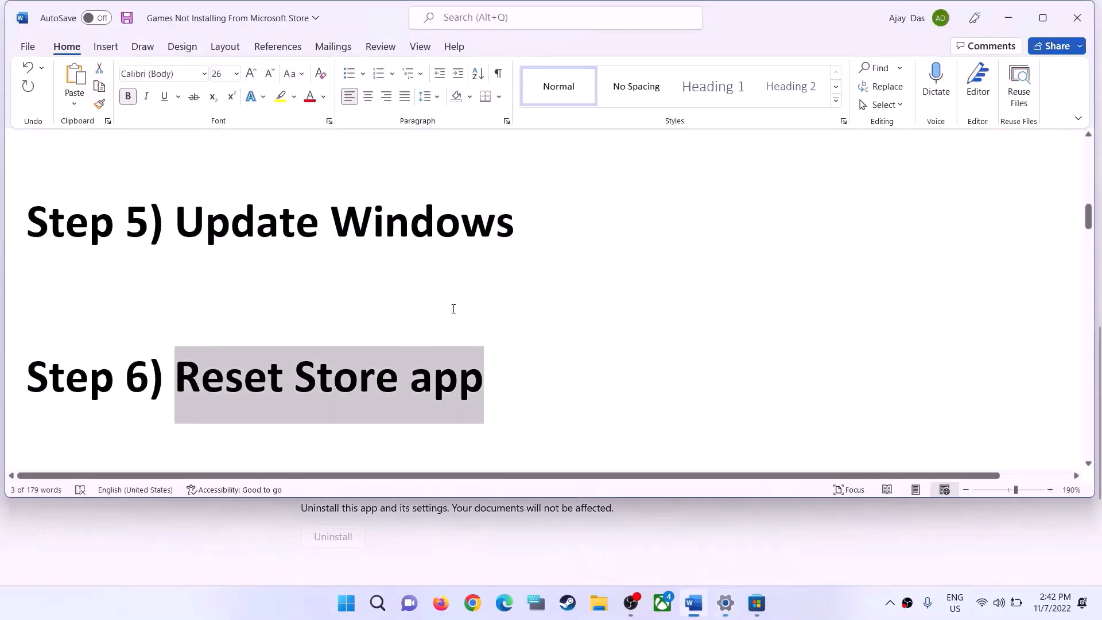
scroll(309, 364, down, 5)
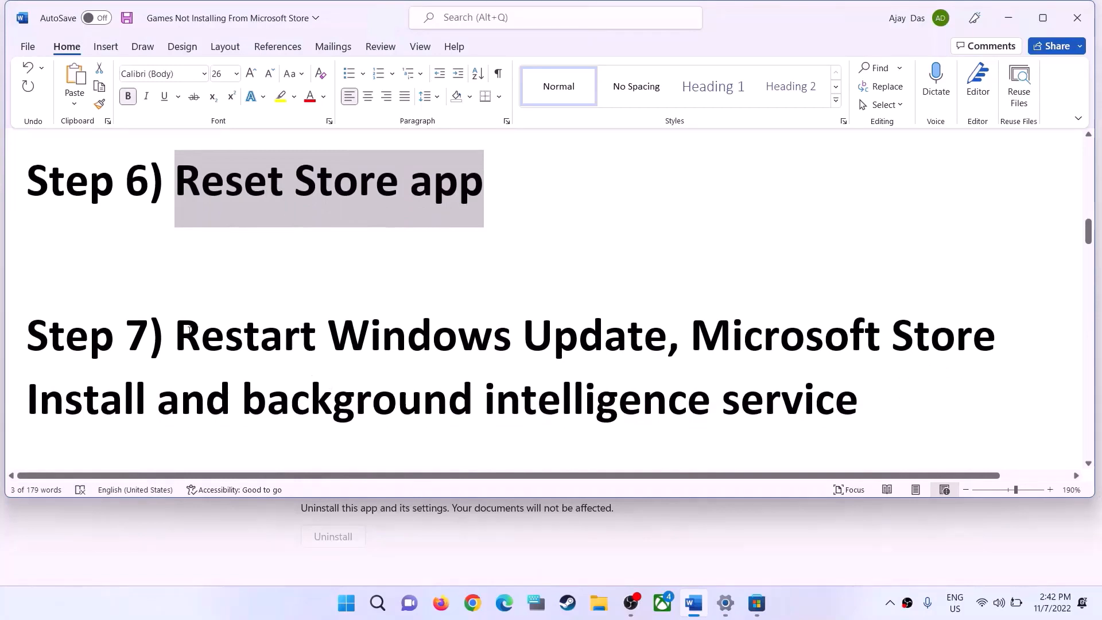
drag(178, 336, 837, 396)
Search Windows for "services" and open the Services app
click(351, 615)
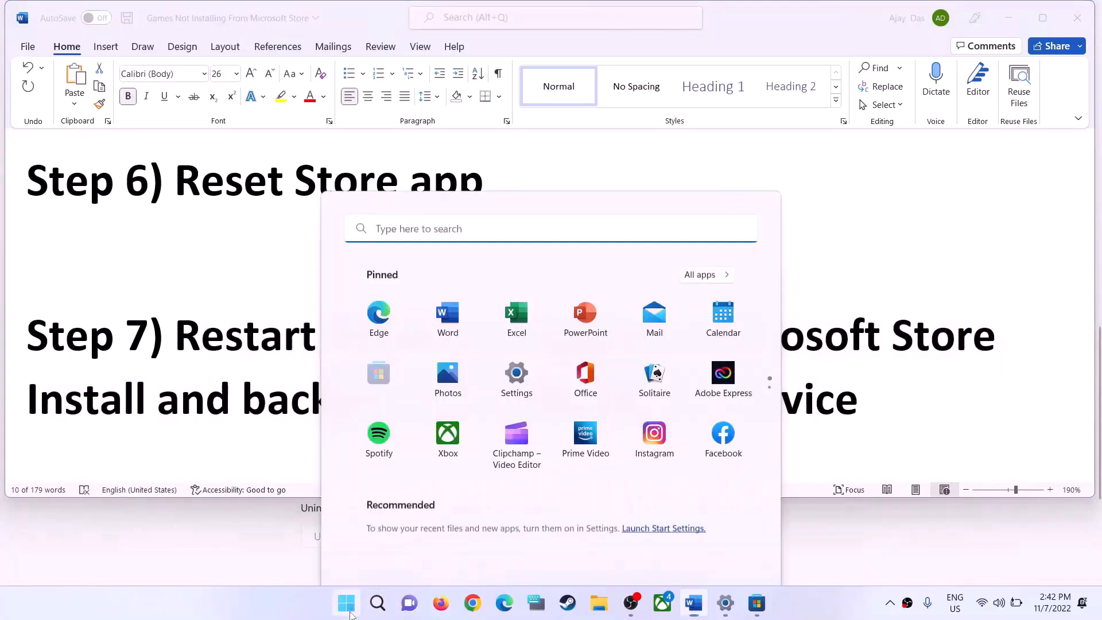
text(services)
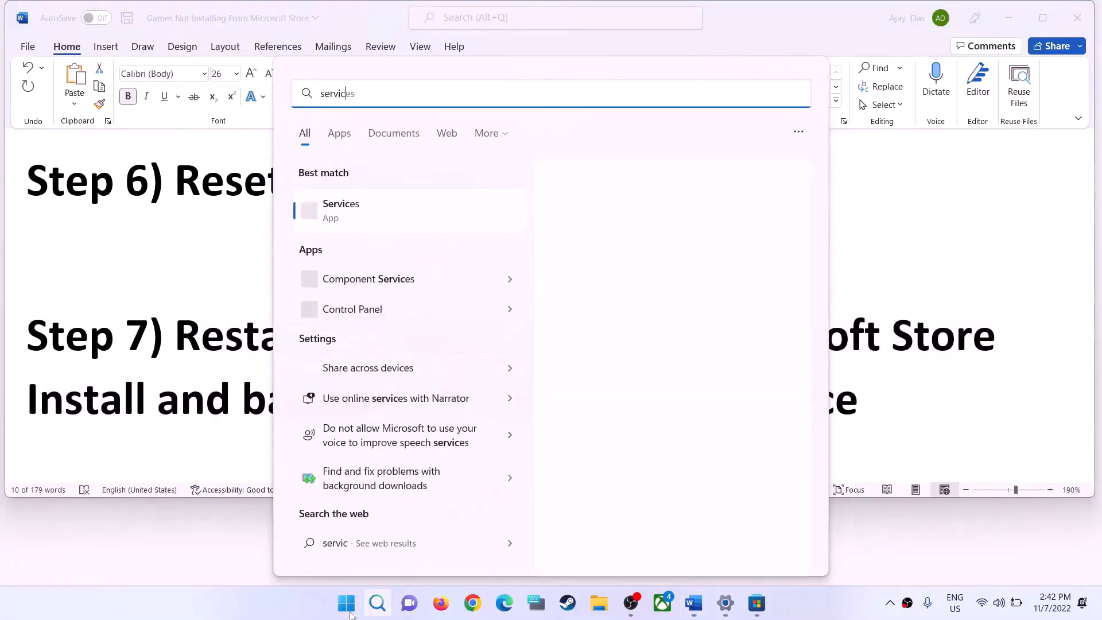
click(379, 217)
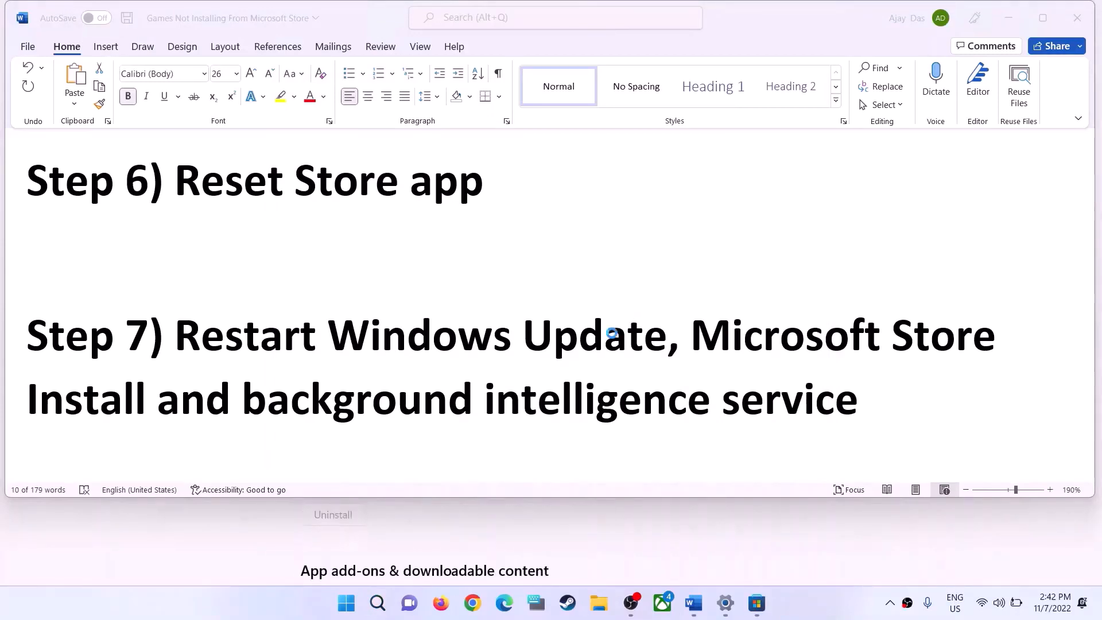
Set the startup type of the Windows Update service to Automatic and restart the service
click(438, 371)
key(w)
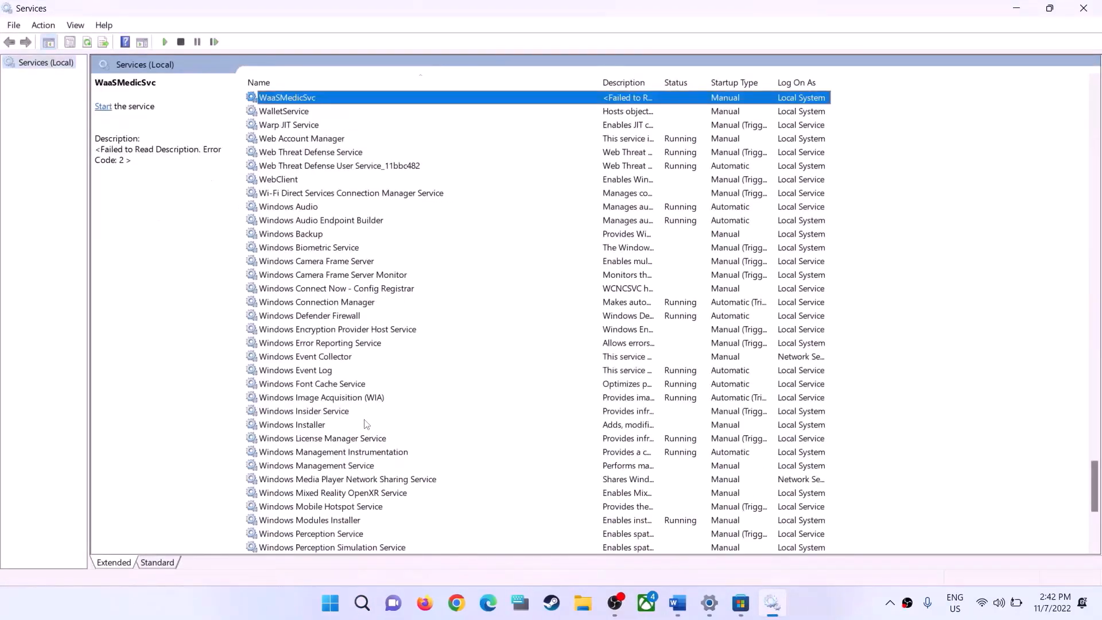
scroll(347, 482, down, 7)
double_click(326, 399)
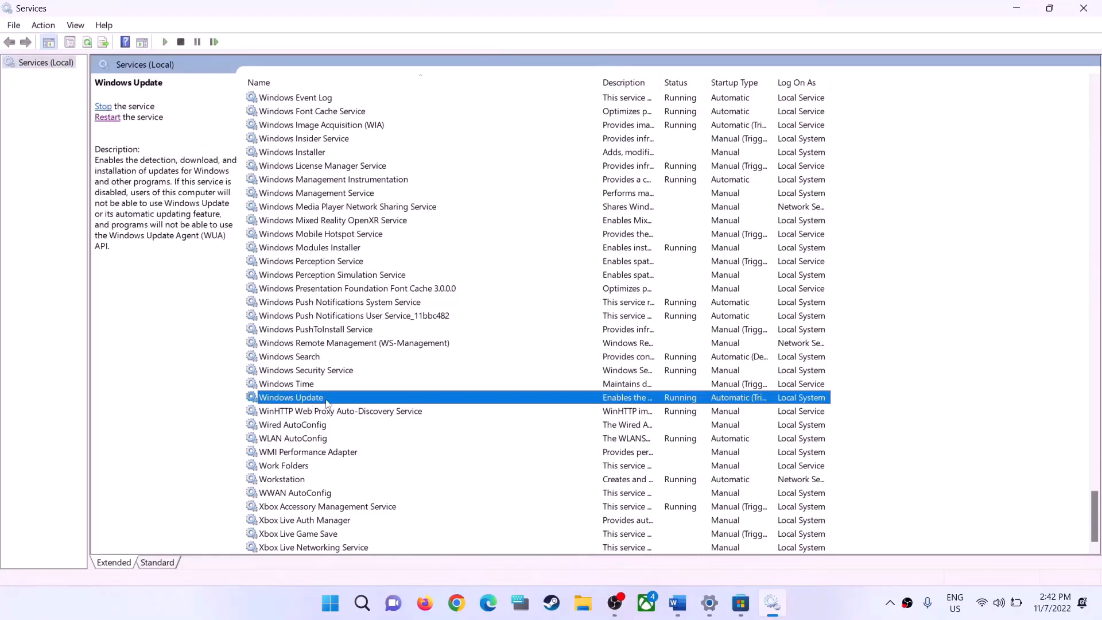
click(522, 284)
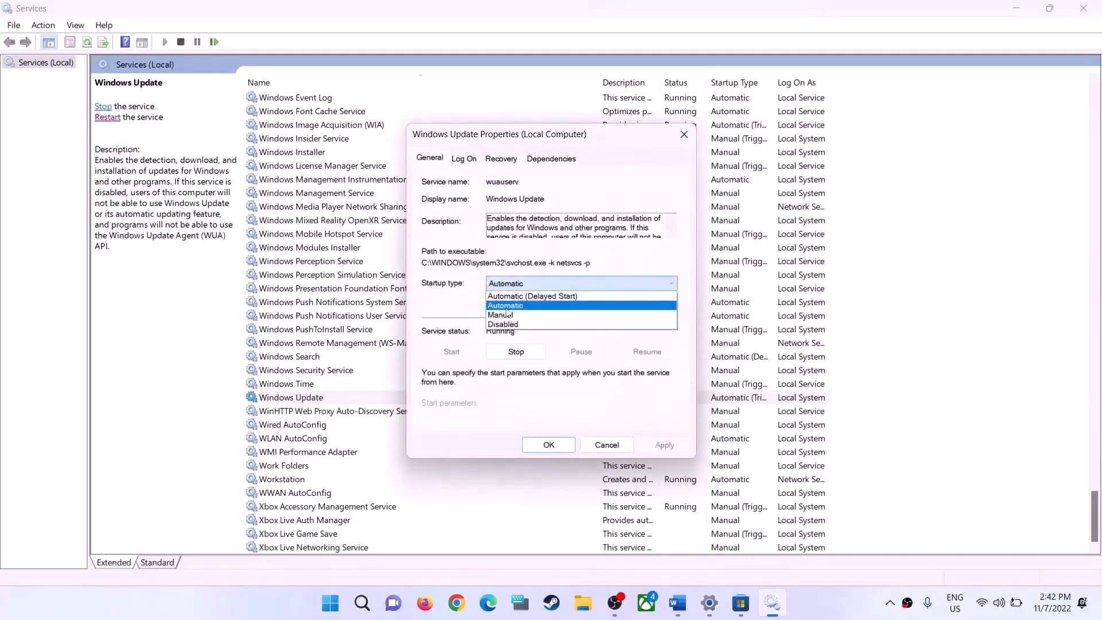
click(511, 296)
click(664, 445)
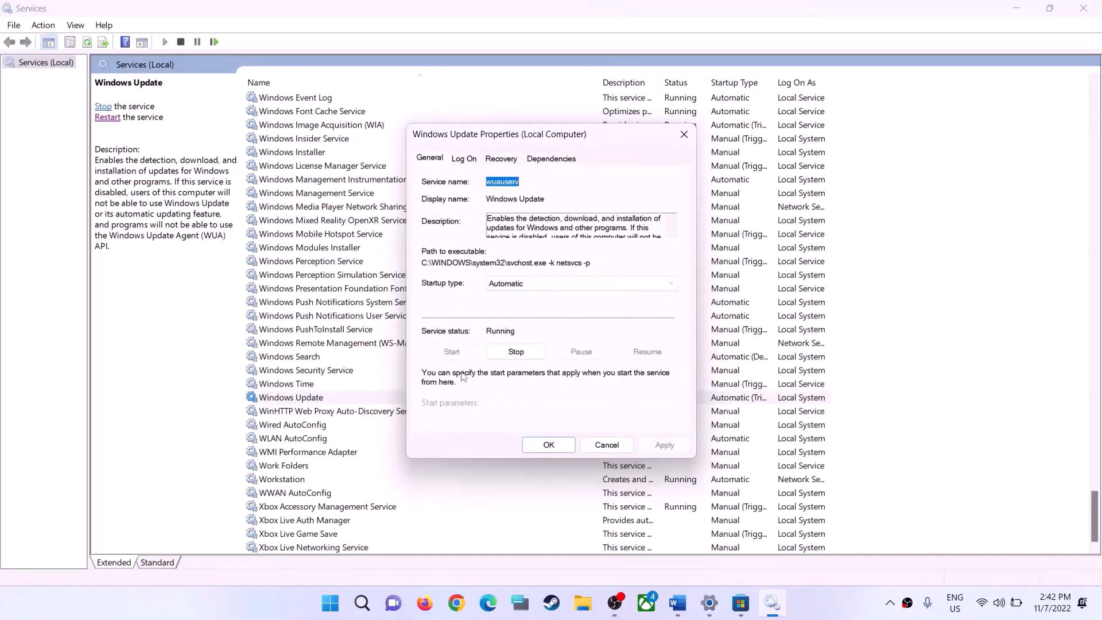
click(549, 445)
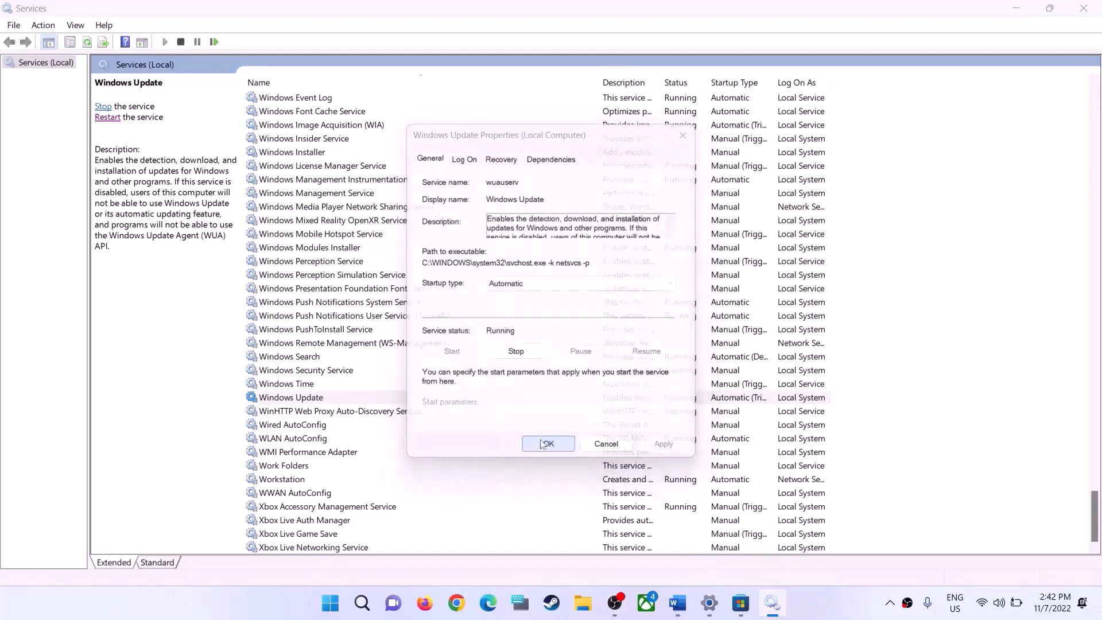
click(103, 107)
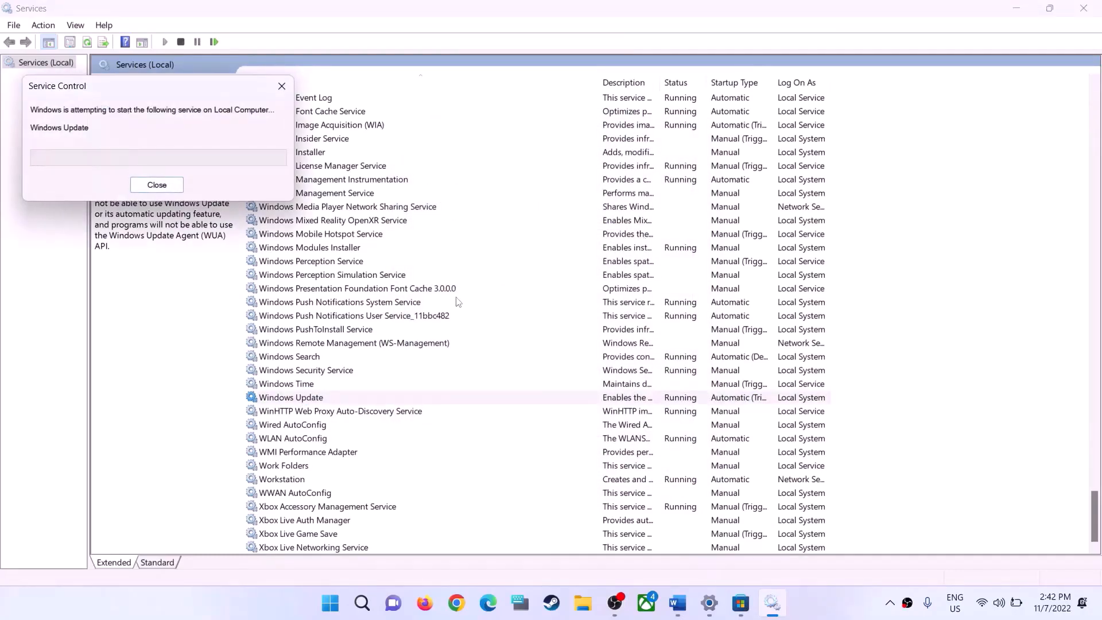
Set the startup type of the Microsoft Store Install Service to Automatic and restart the service
click(359, 330)
key(m)
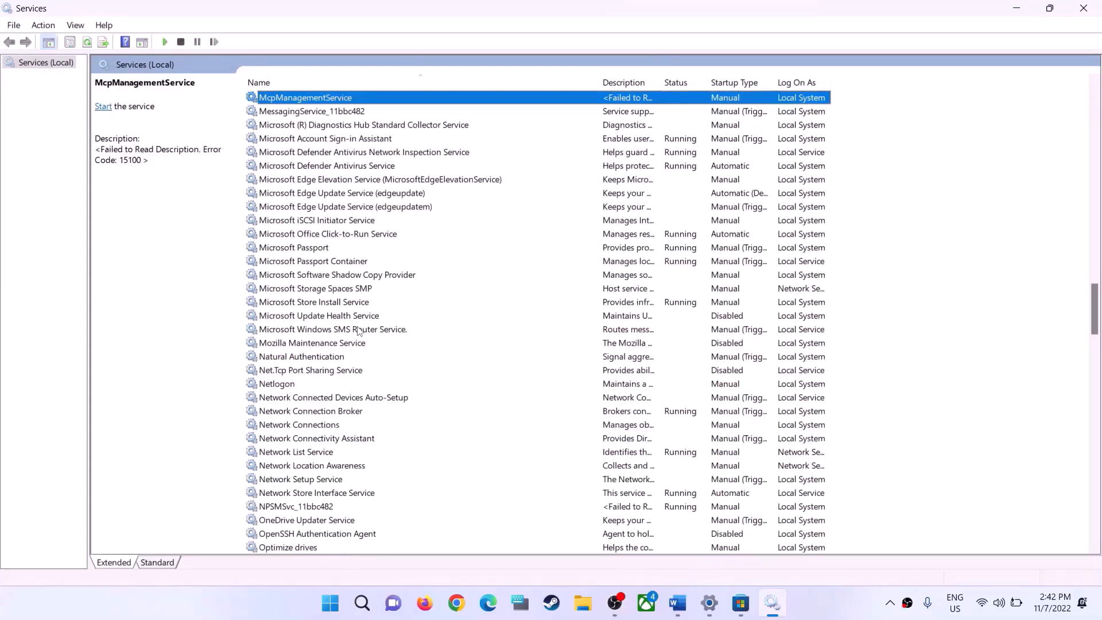
click(313, 306)
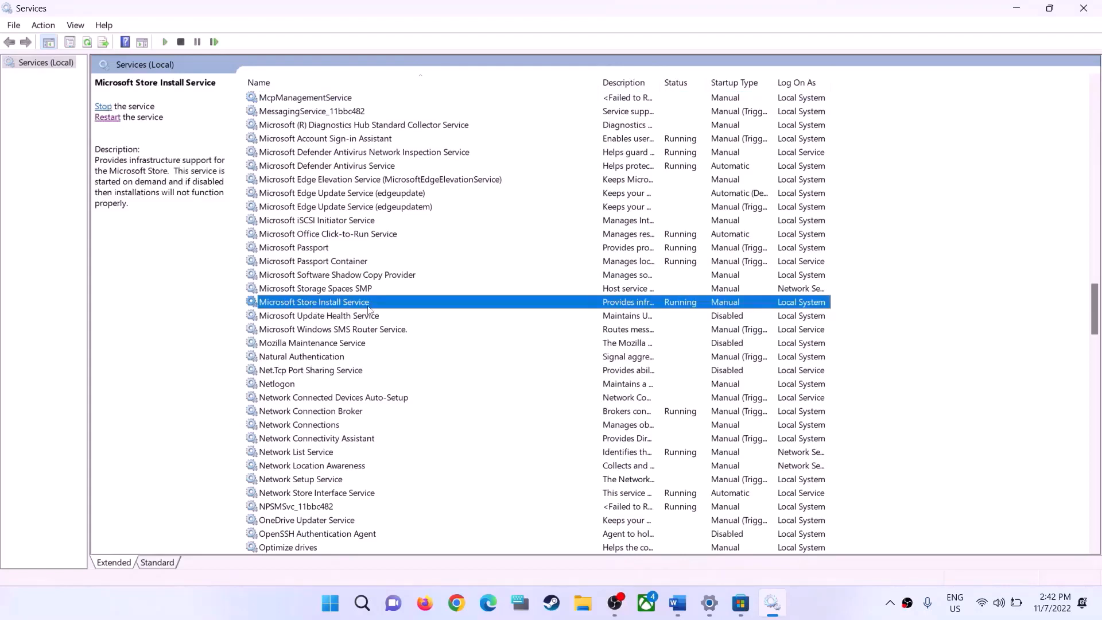
double_click(360, 306)
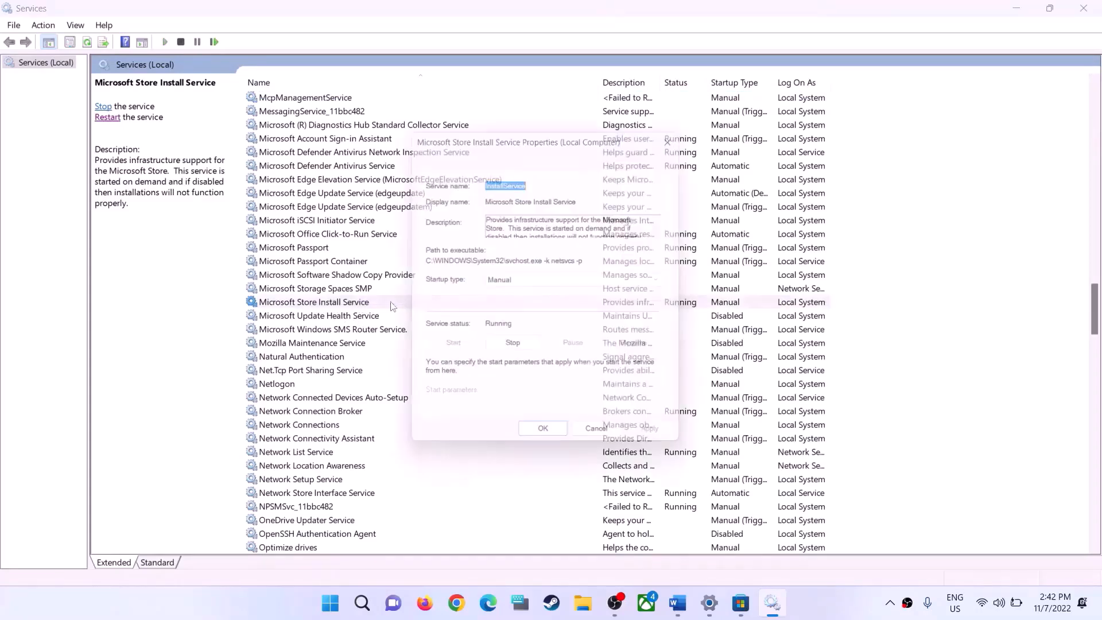
click(546, 283)
click(525, 306)
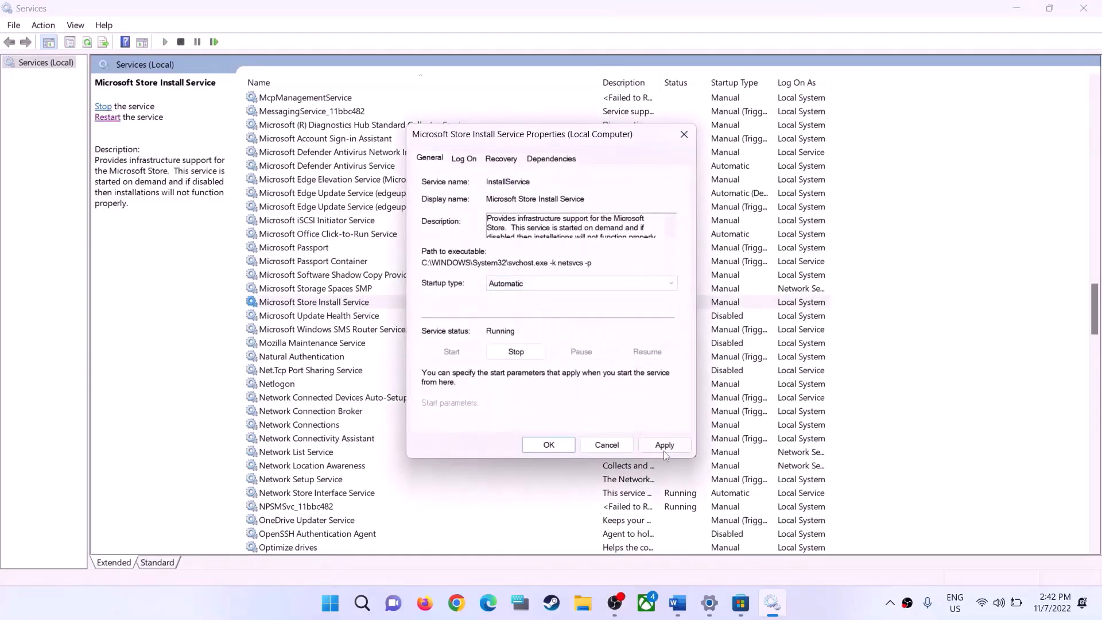
click(664, 447)
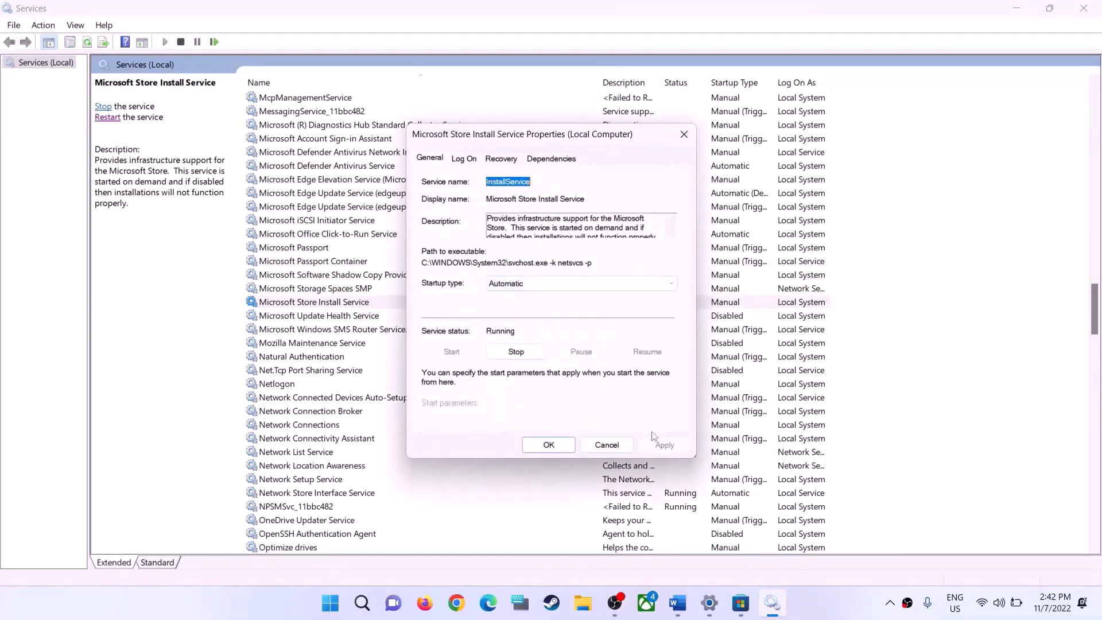
click(552, 446)
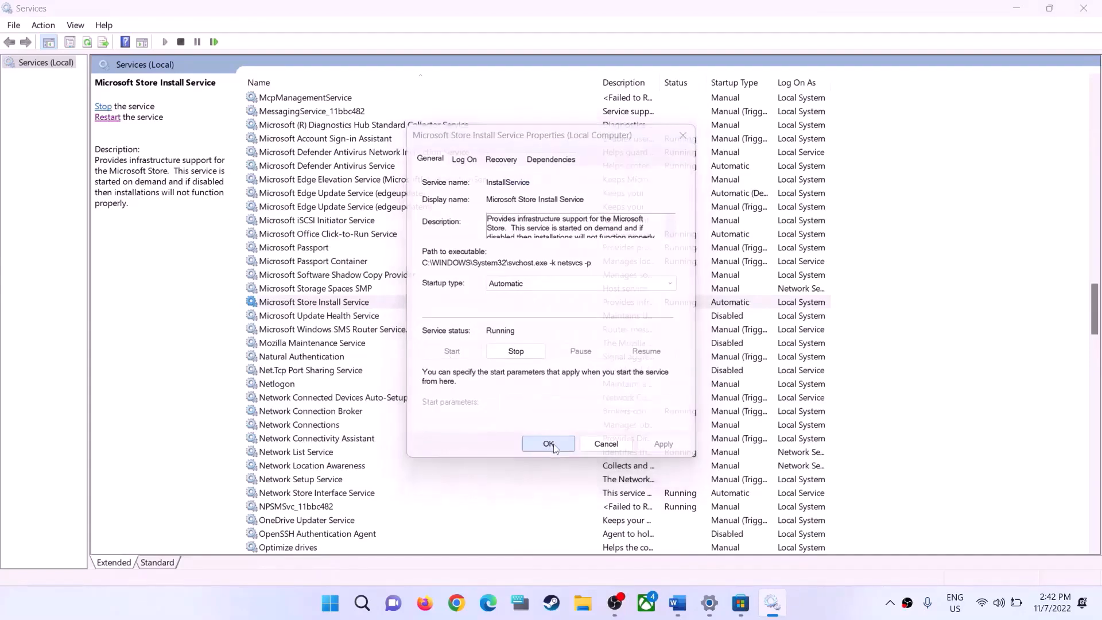
click(104, 118)
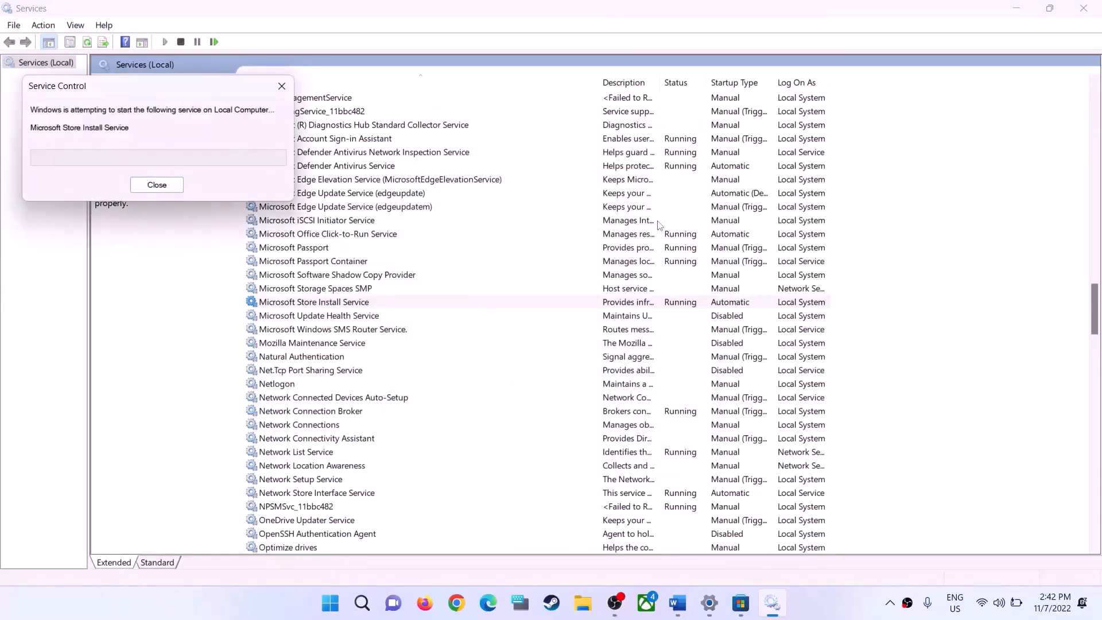
Open the properties of the Background Intelligent Transfer Service and apply the Automatic startup type
click(336, 264)
key(b)
scroll(437, 220, up, 2)
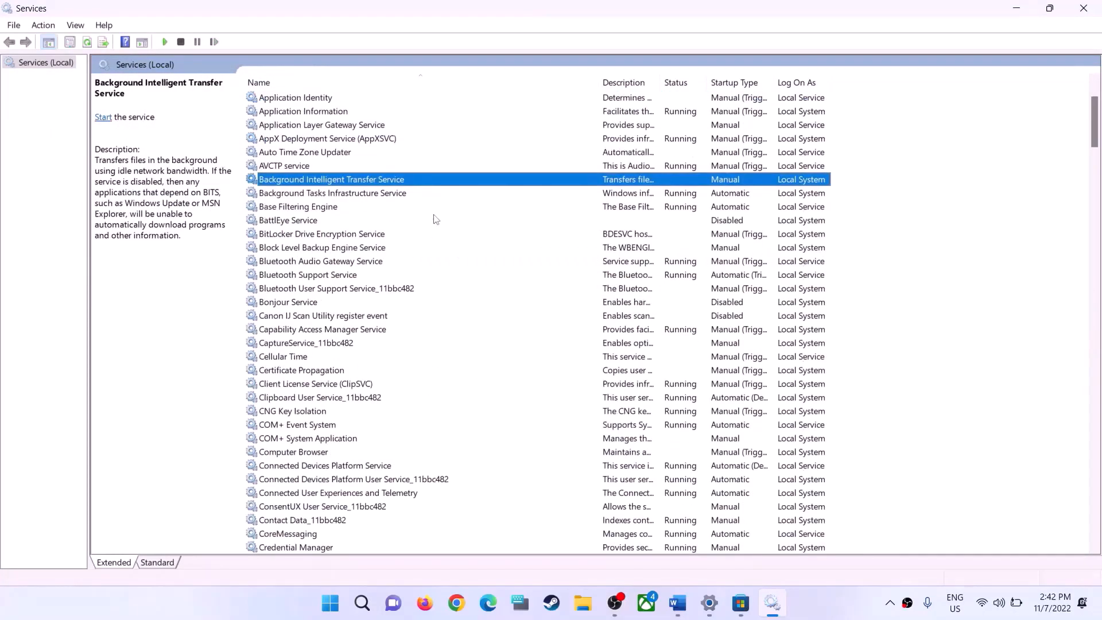
double_click(379, 181)
click(551, 284)
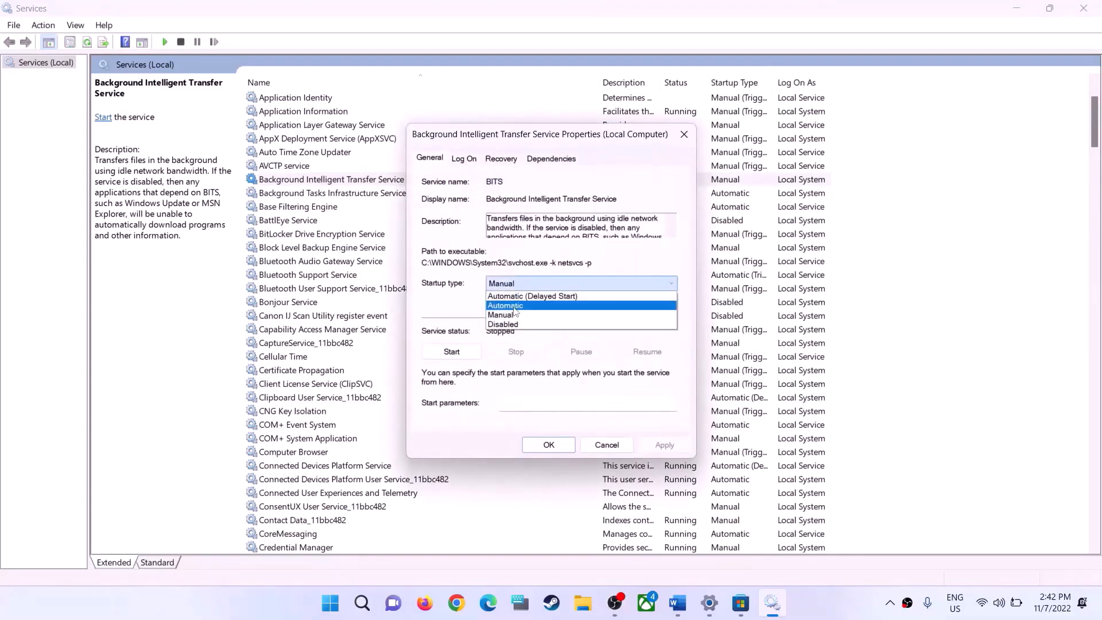
click(512, 306)
click(666, 448)
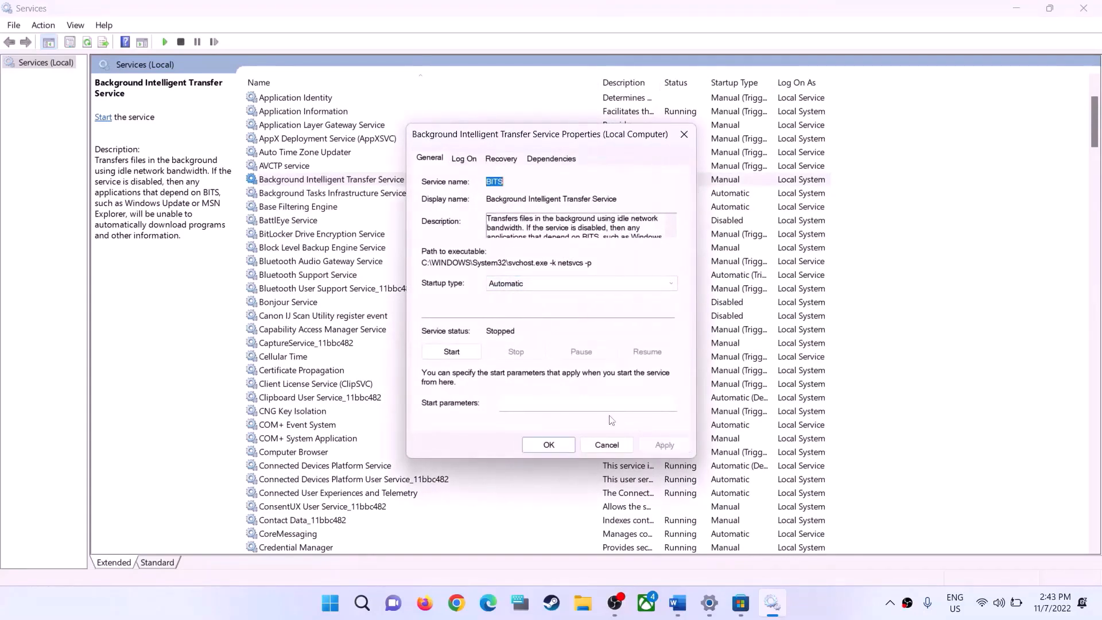
Start the Background Intelligent Transfer Service, accept its properties and restart the service
click(468, 358)
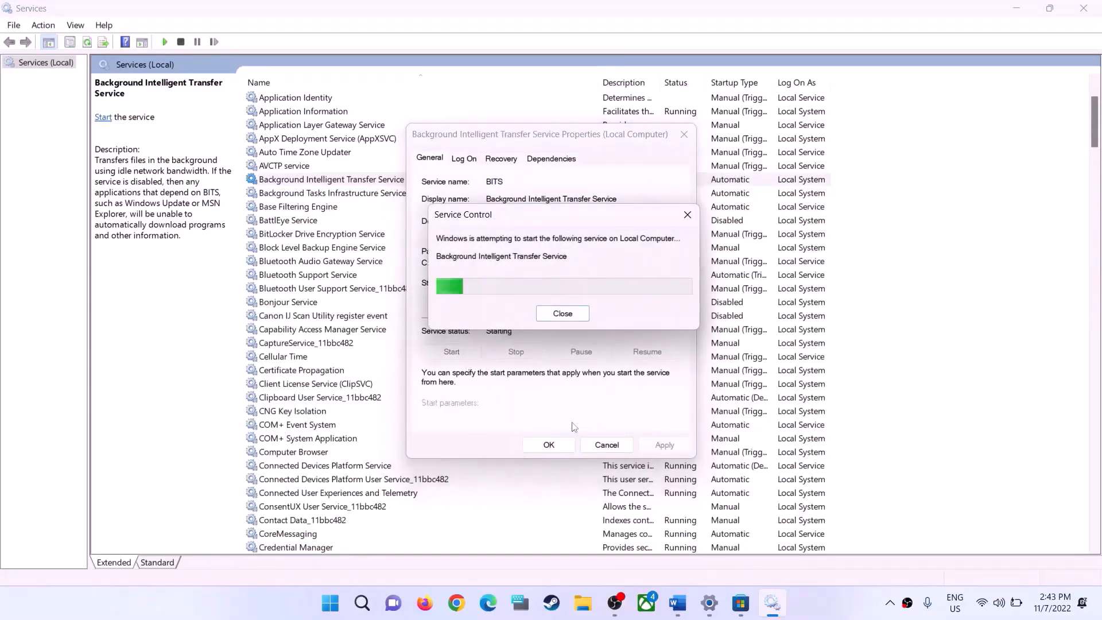
click(556, 446)
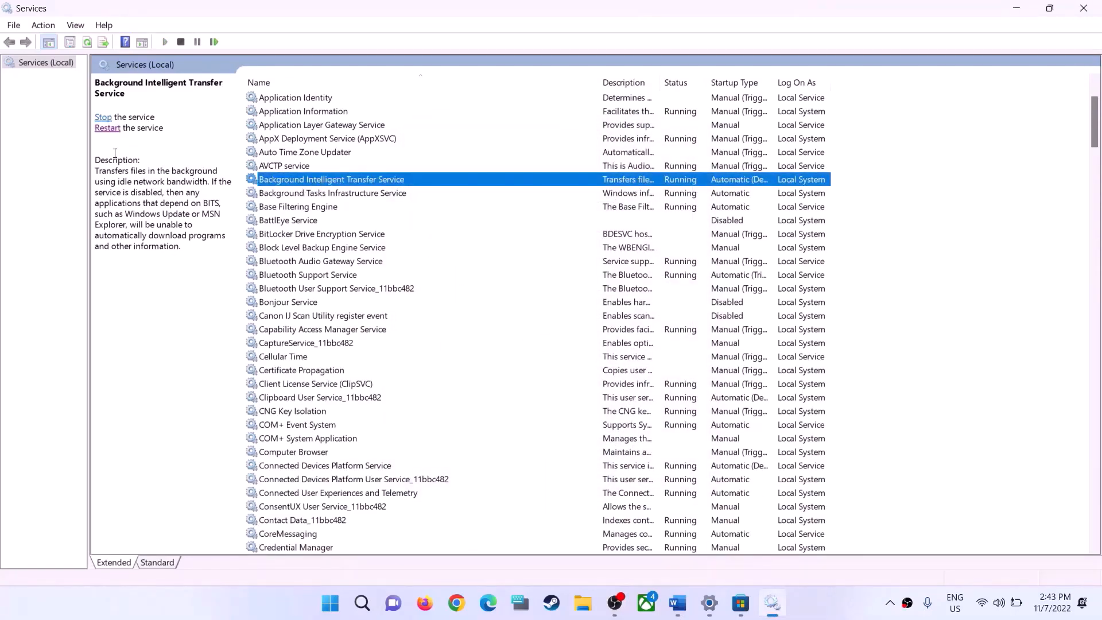
click(114, 132)
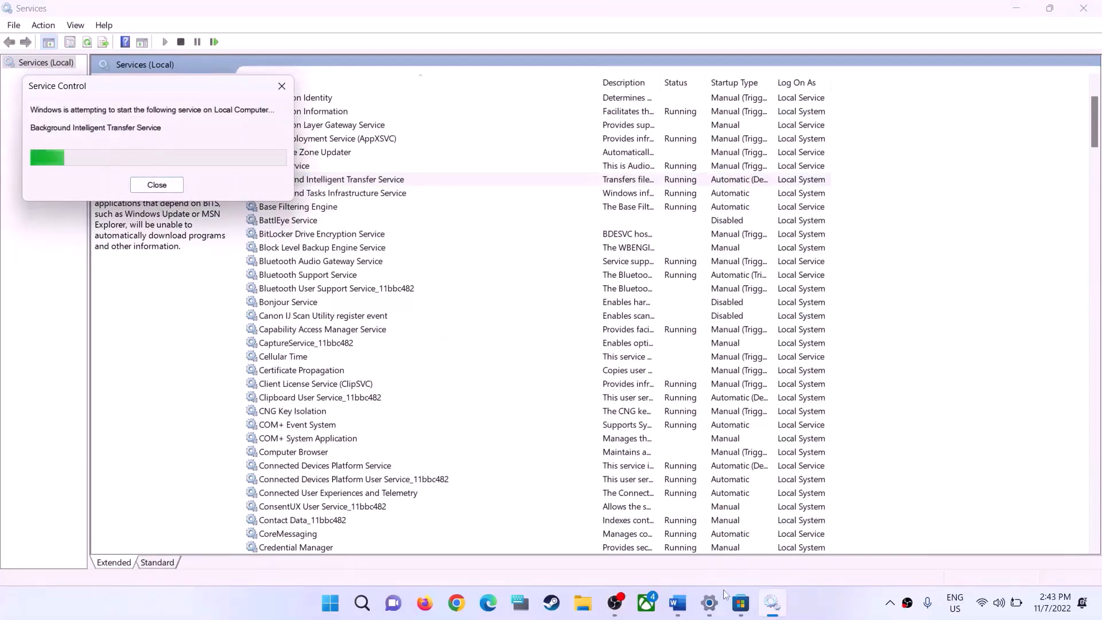
Return to the Word guide and highlight the Step 8 instruction on deleting the Windows Store local cache and its LocalCache folder path
click(792, 548)
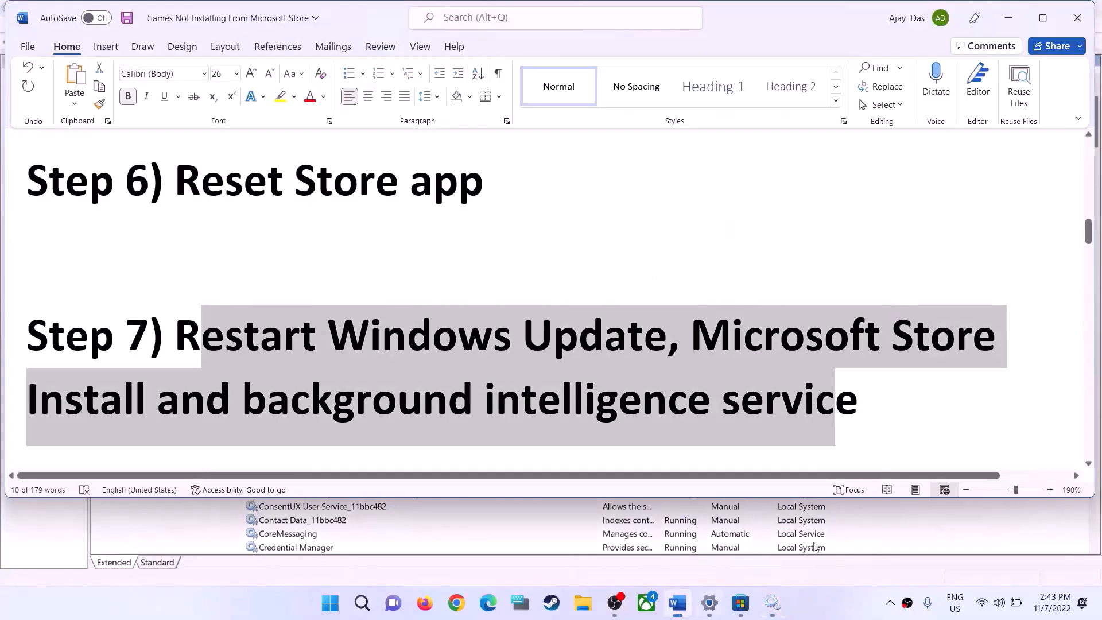
scroll(391, 350, down, 5)
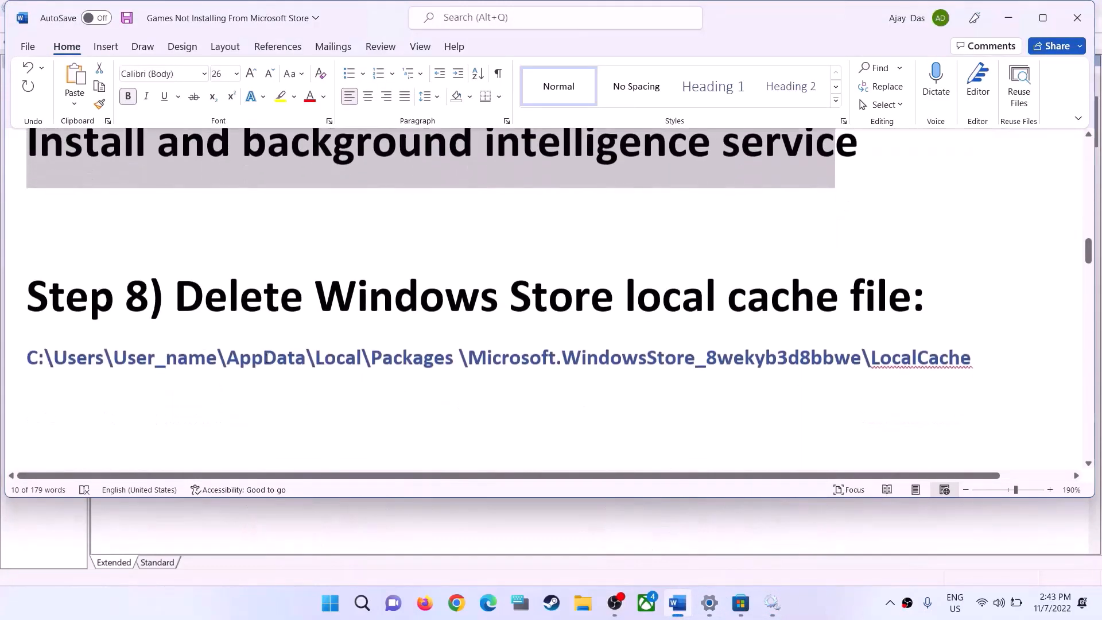
drag(178, 293, 910, 293)
drag(28, 354, 982, 357)
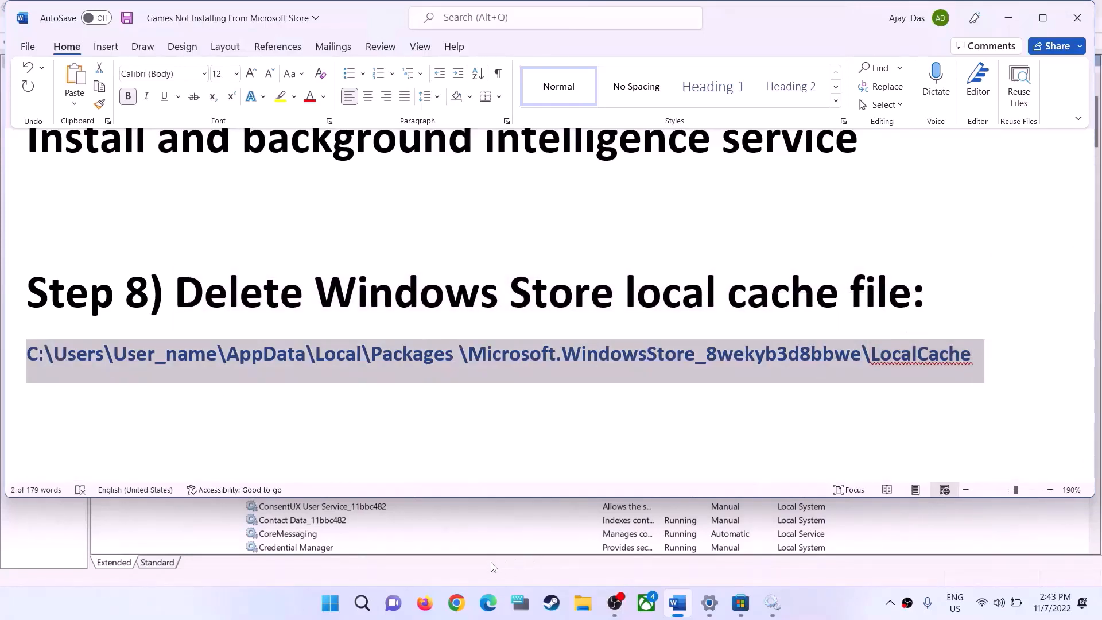
Switch to File Explorer and go to the folder C:\Users\Test
click(582, 603)
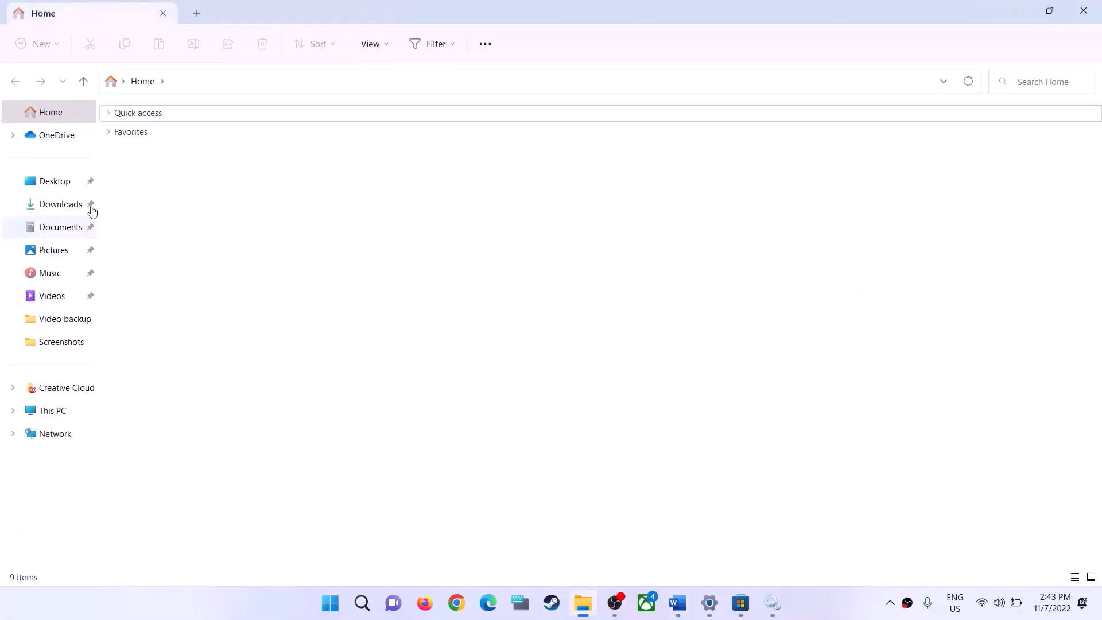
click(58, 413)
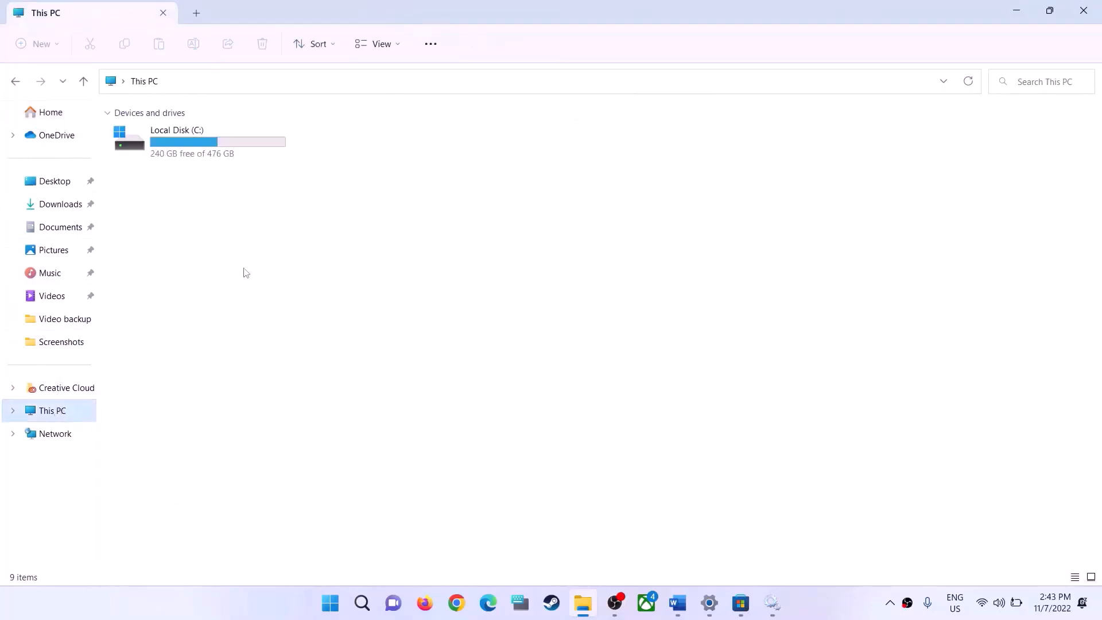
double_click(195, 156)
scroll(172, 448, down, 1)
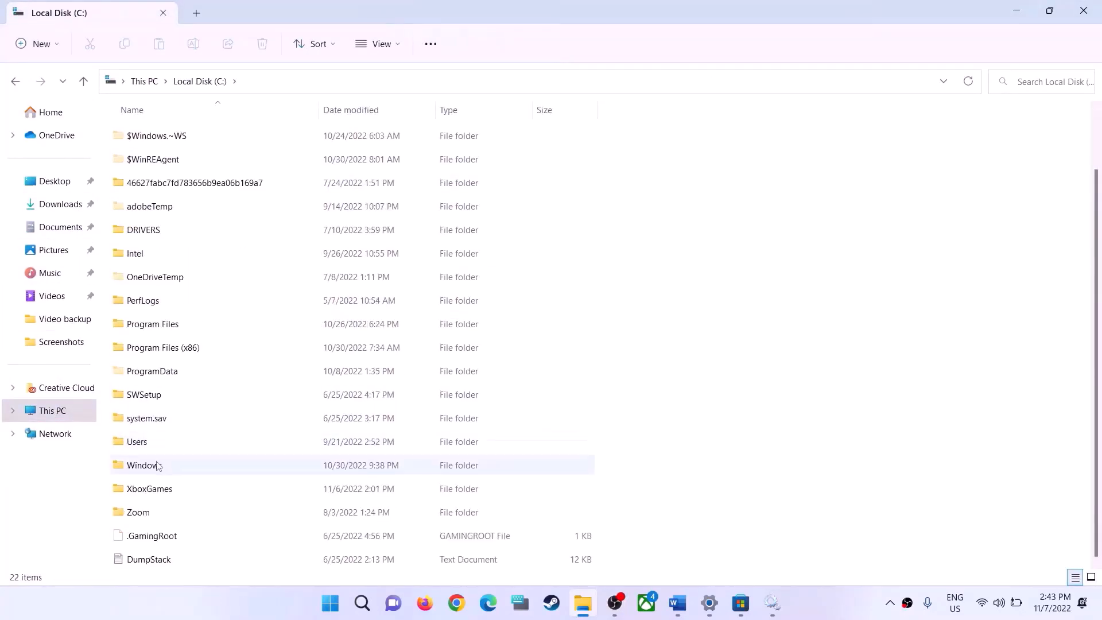
click(153, 442)
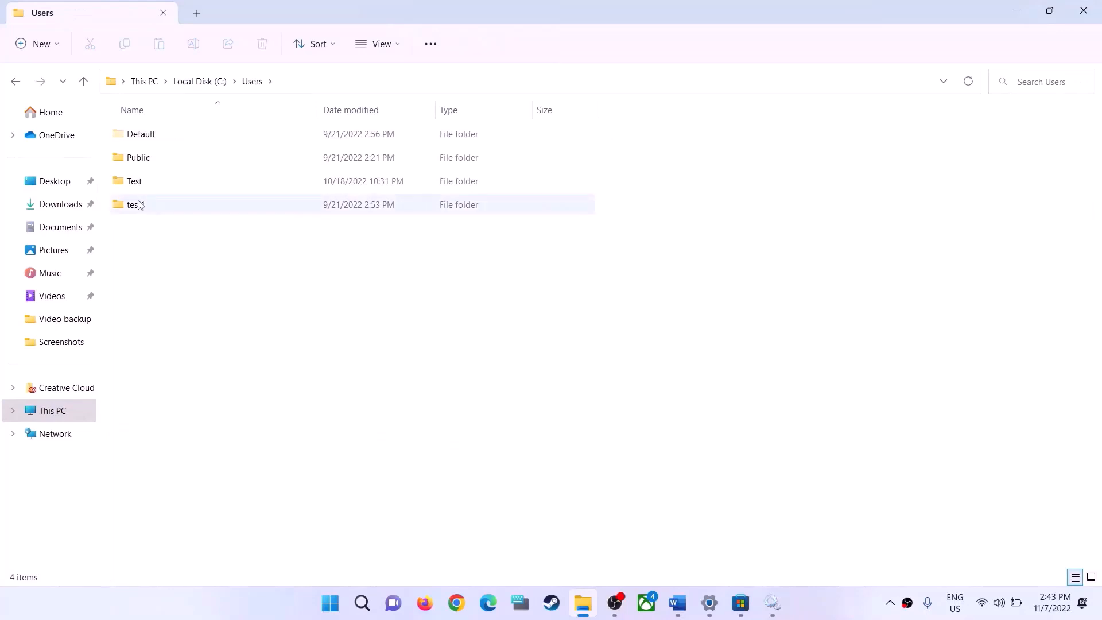
click(141, 183)
double_click(156, 187)
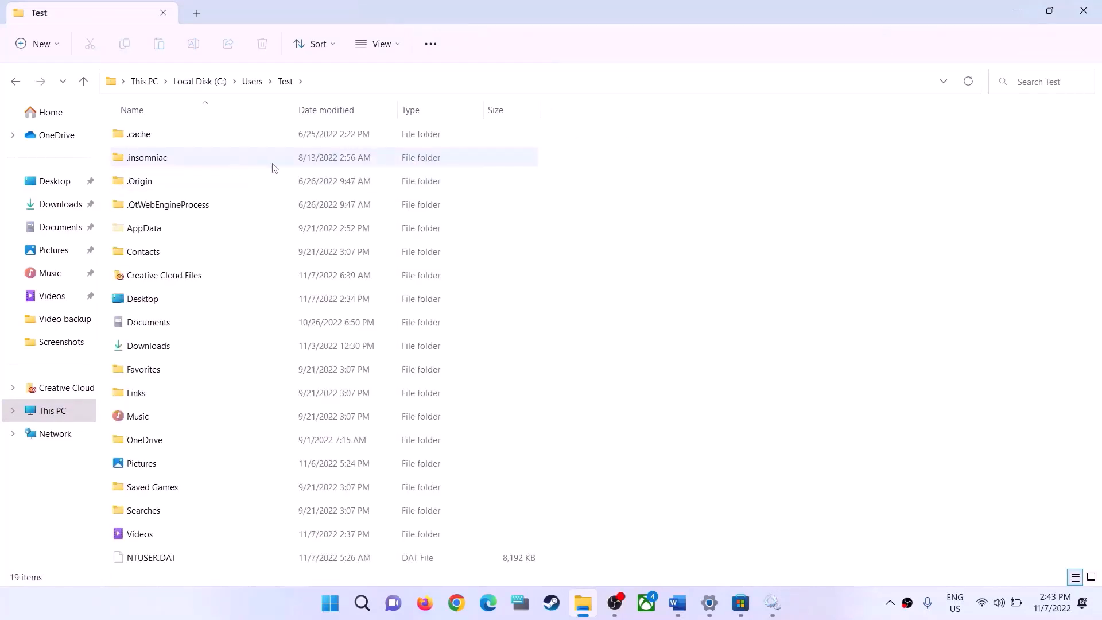
Select the AppData folder and check the Hidden items setting among the folder display options
click(147, 238)
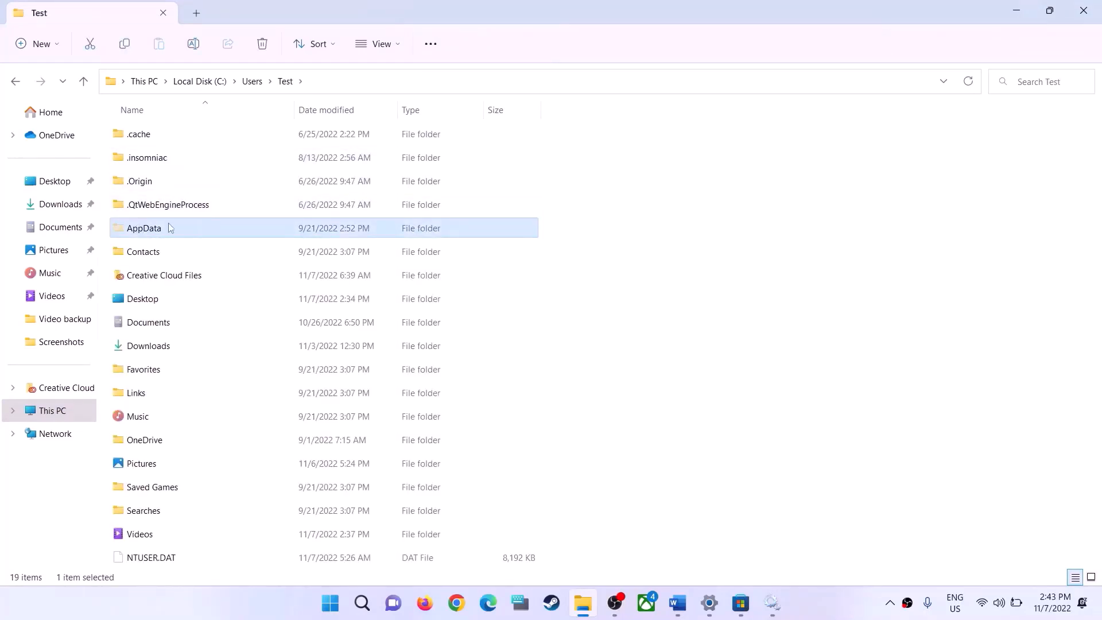
click(400, 51)
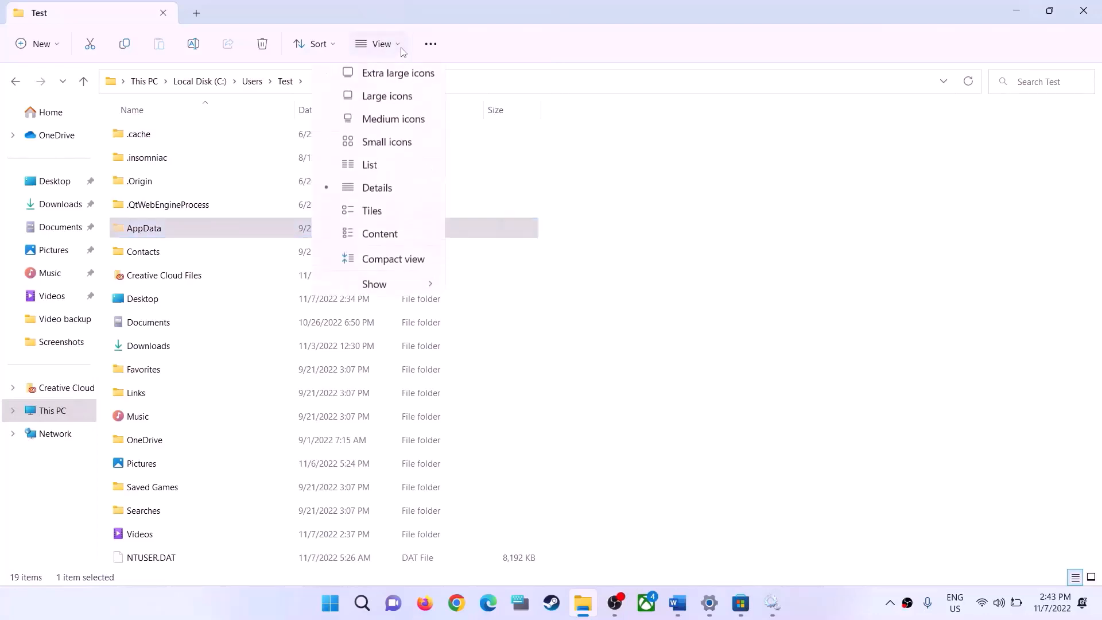
mouse_move(384, 291)
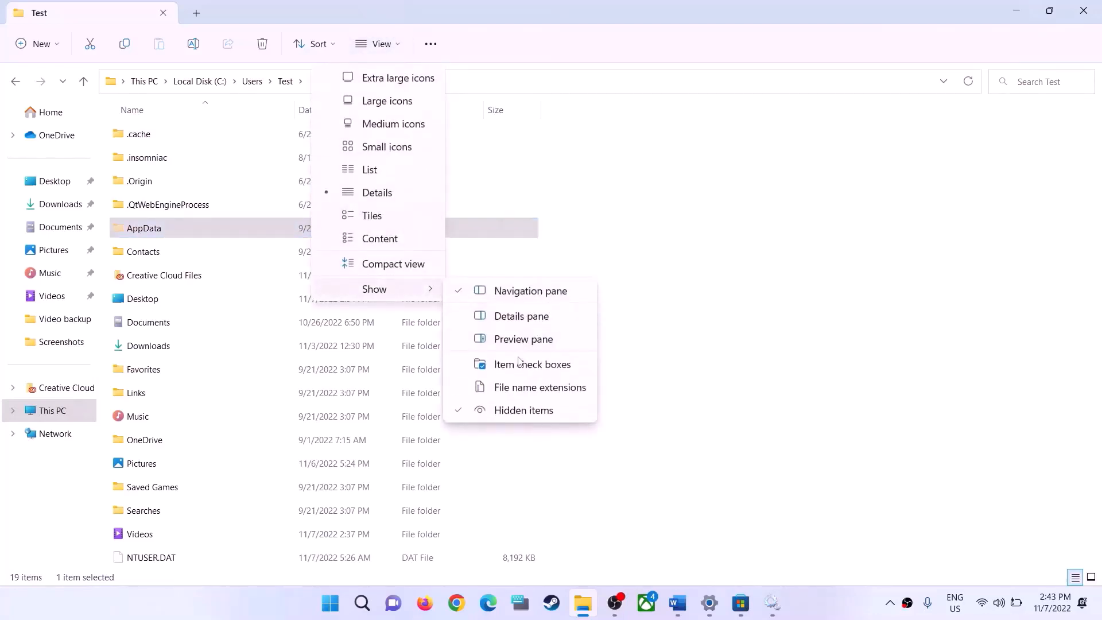
Close the display options and open the Packages folder inside AppData\Local
click(176, 238)
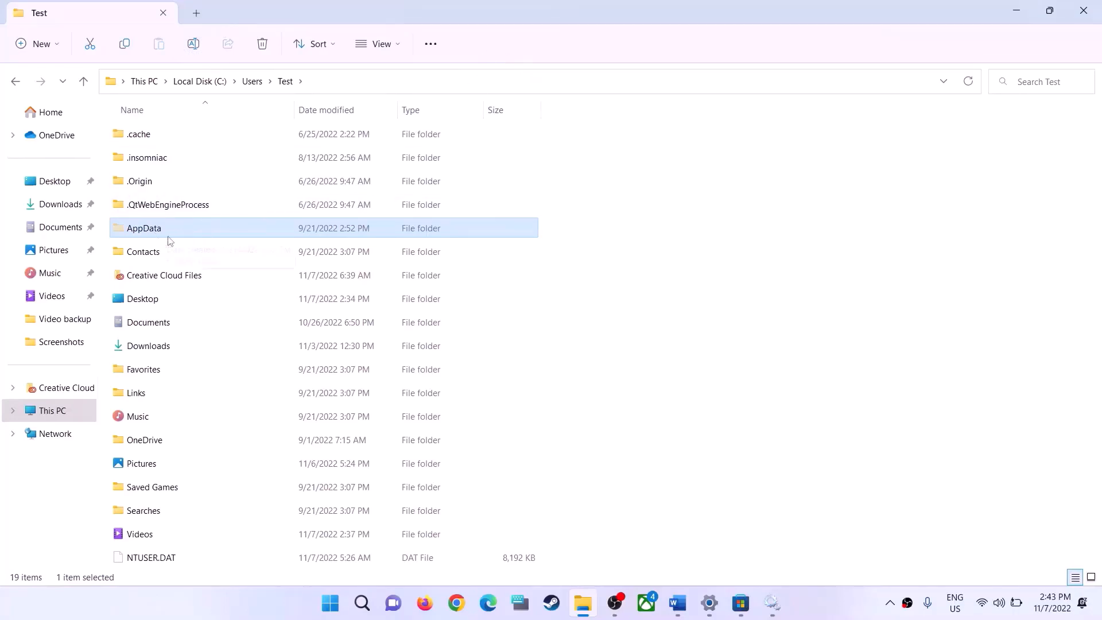
double_click(180, 228)
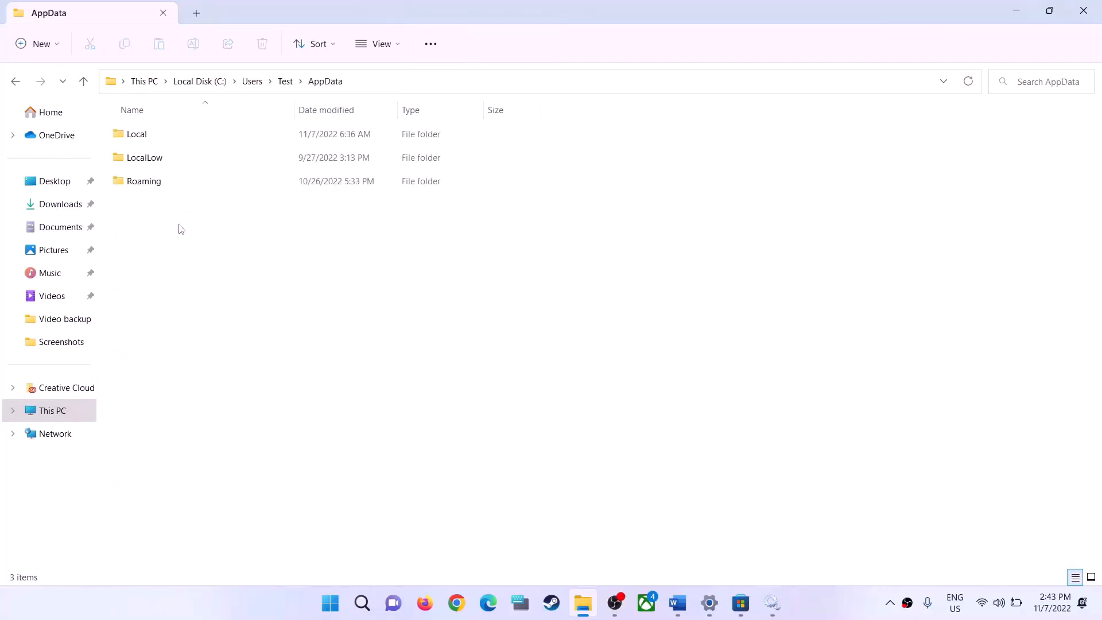
double_click(145, 139)
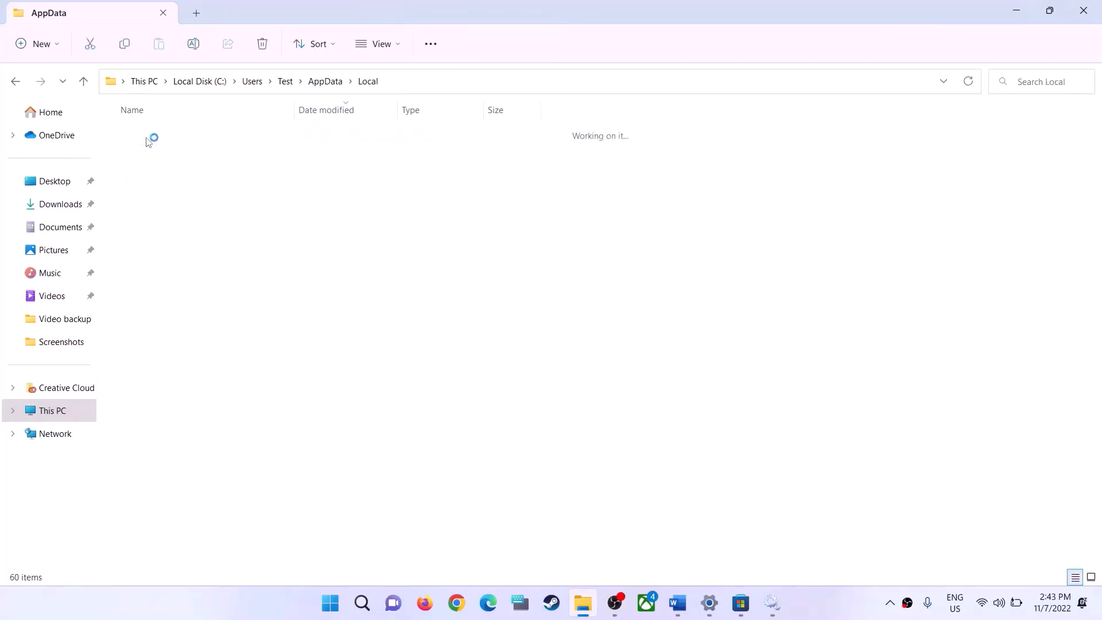
click(144, 228)
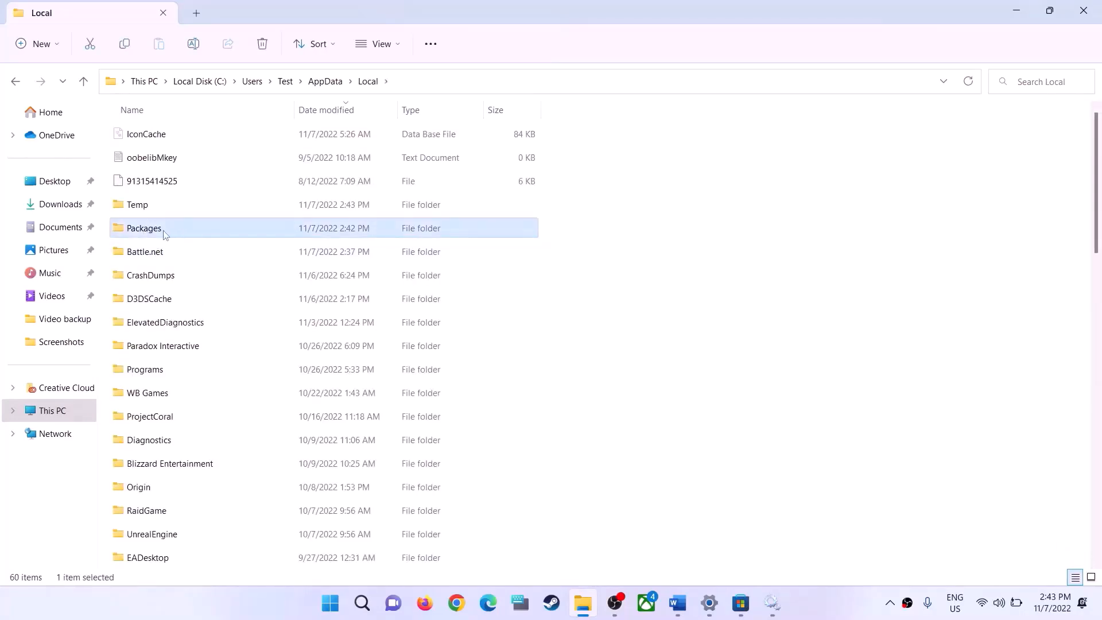
double_click(164, 234)
Find and select the Microsoft.WindowsStore_8wekyb3d8bbwe folder in Packages
scroll(175, 234, down, 20)
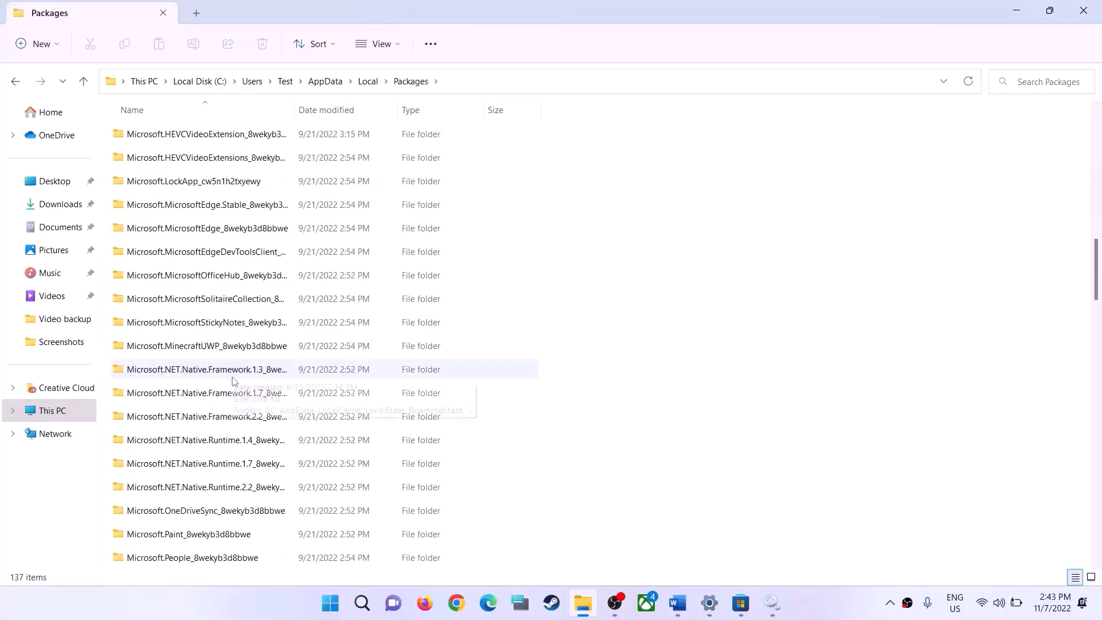
scroll(303, 439, down, 6)
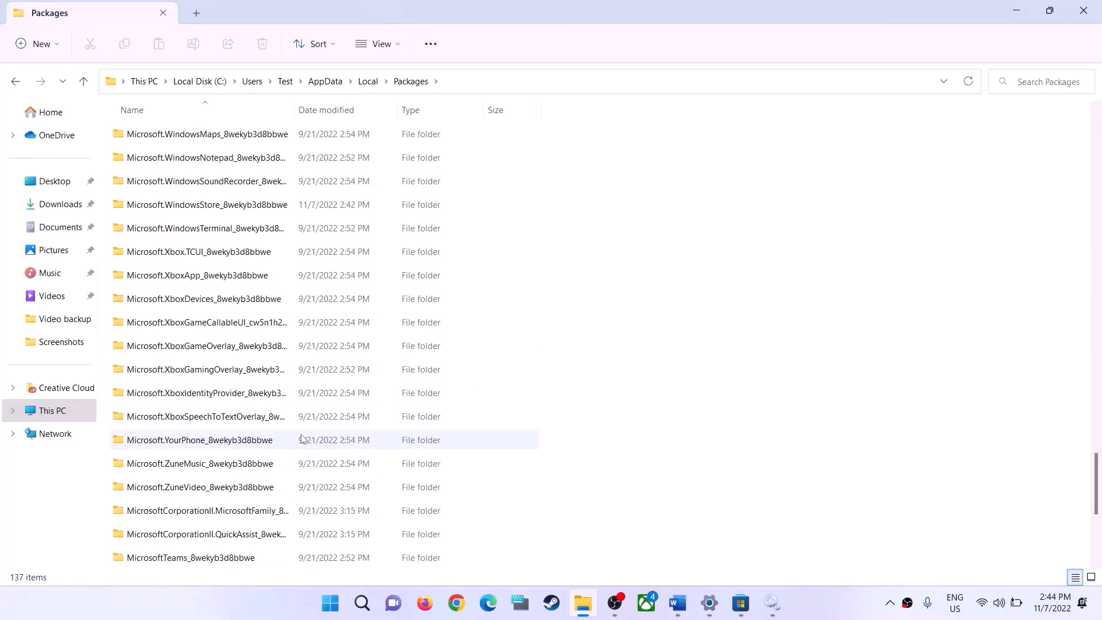
scroll(304, 437, up, 3)
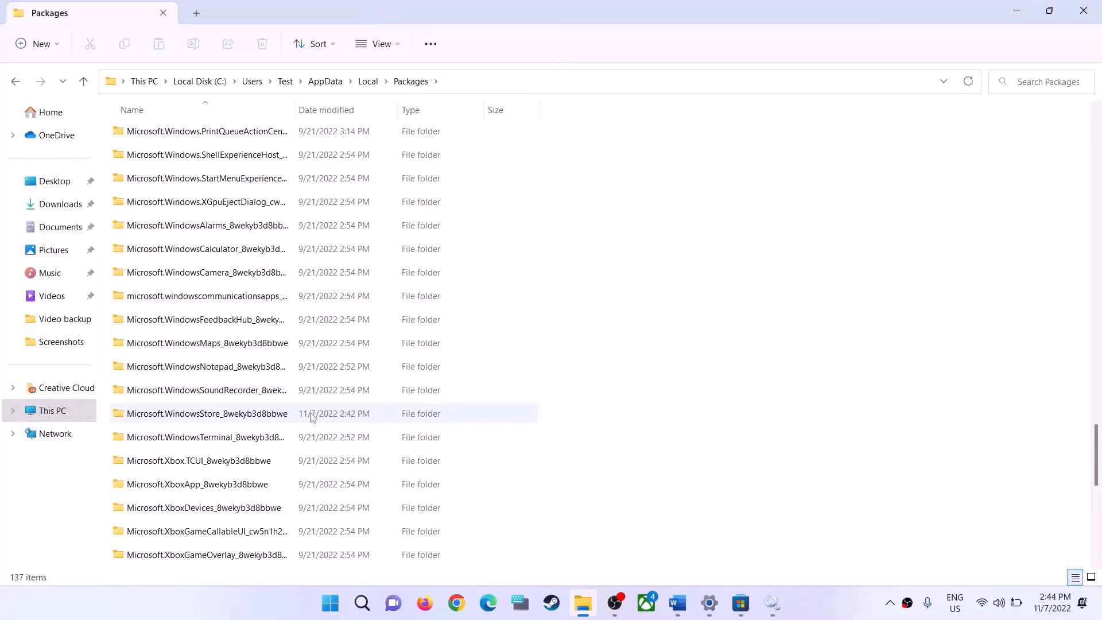
click(163, 422)
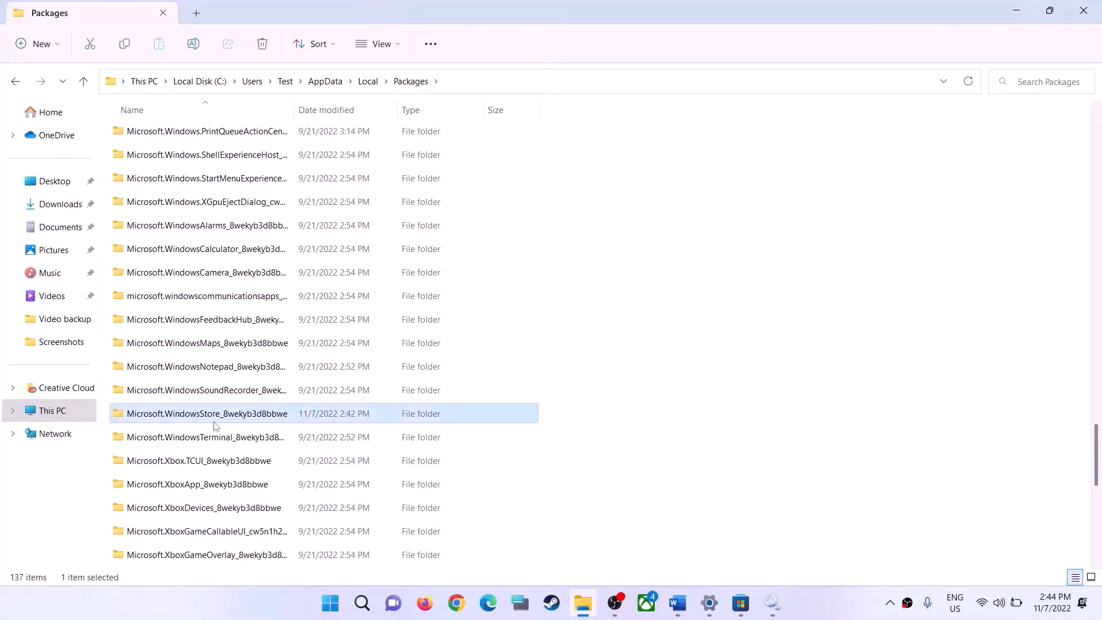
Check the WindowsStore folder name against the Step 8 path in the Word guide and return to File Explorer
key(alt+Tab)
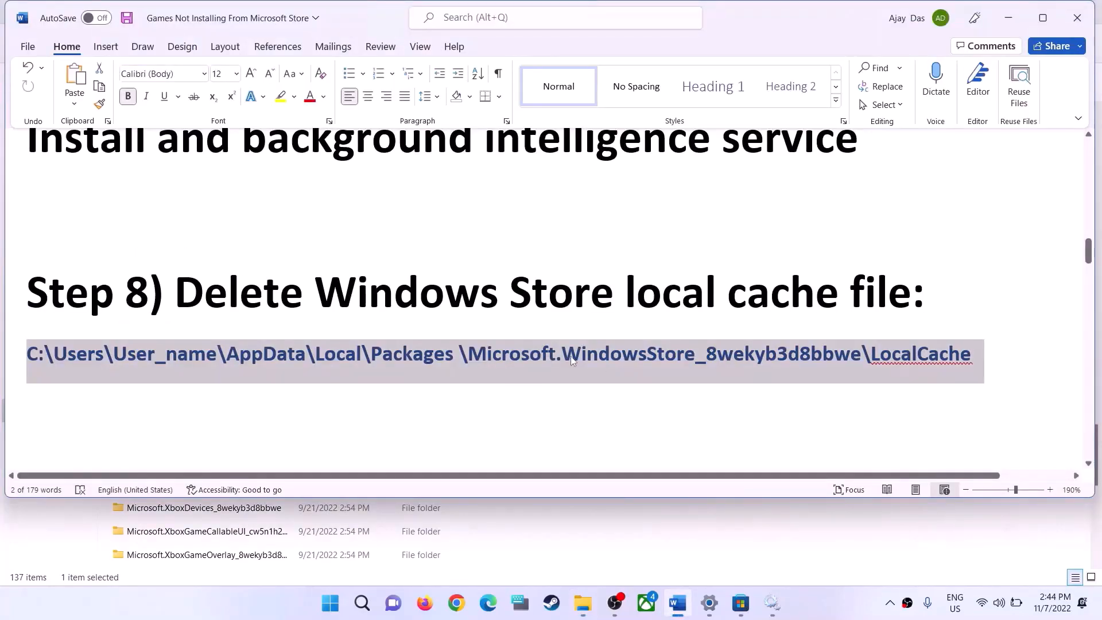
click(684, 356)
drag(715, 354, 861, 354)
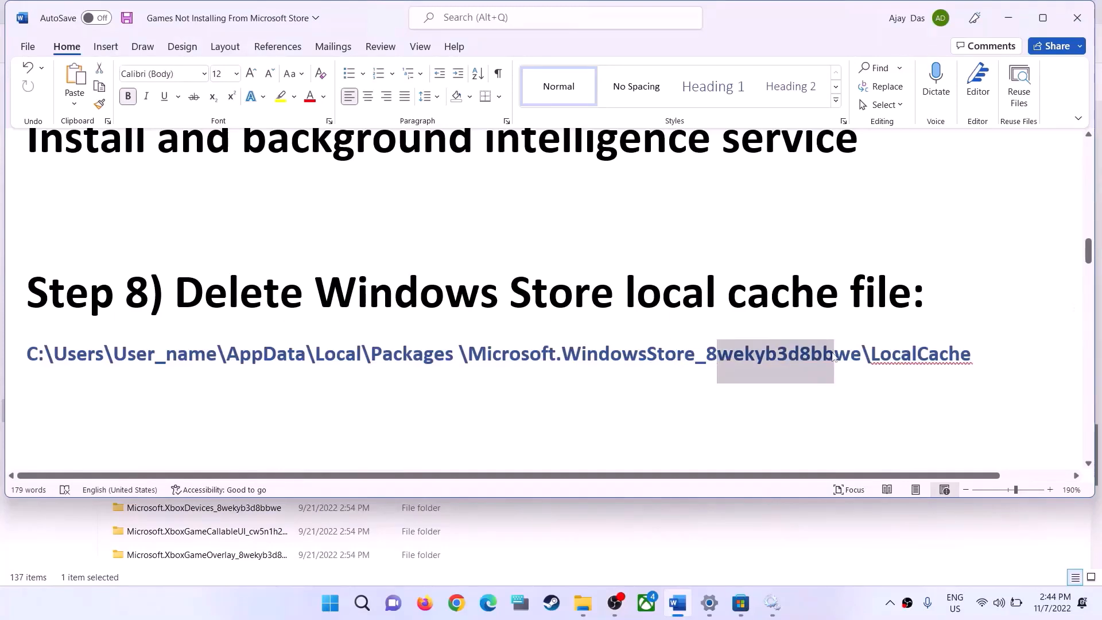
key(alt+Tab)
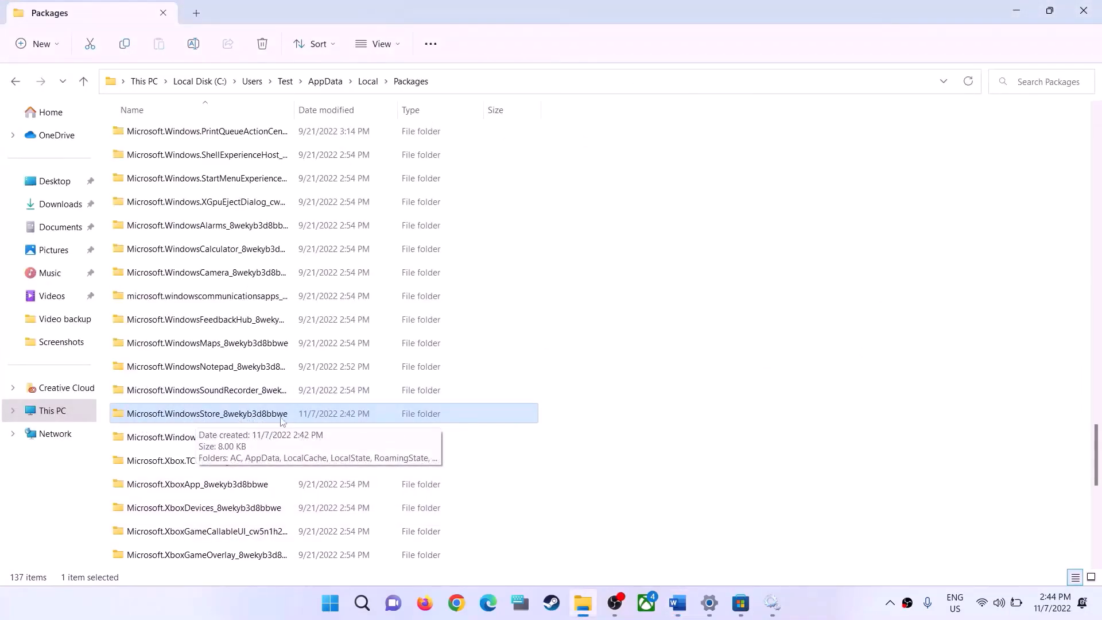
Delete the LocalCache folder inside Microsoft.WindowsStore_8wekyb3d8bbwe and close File Explorer
double_click(249, 415)
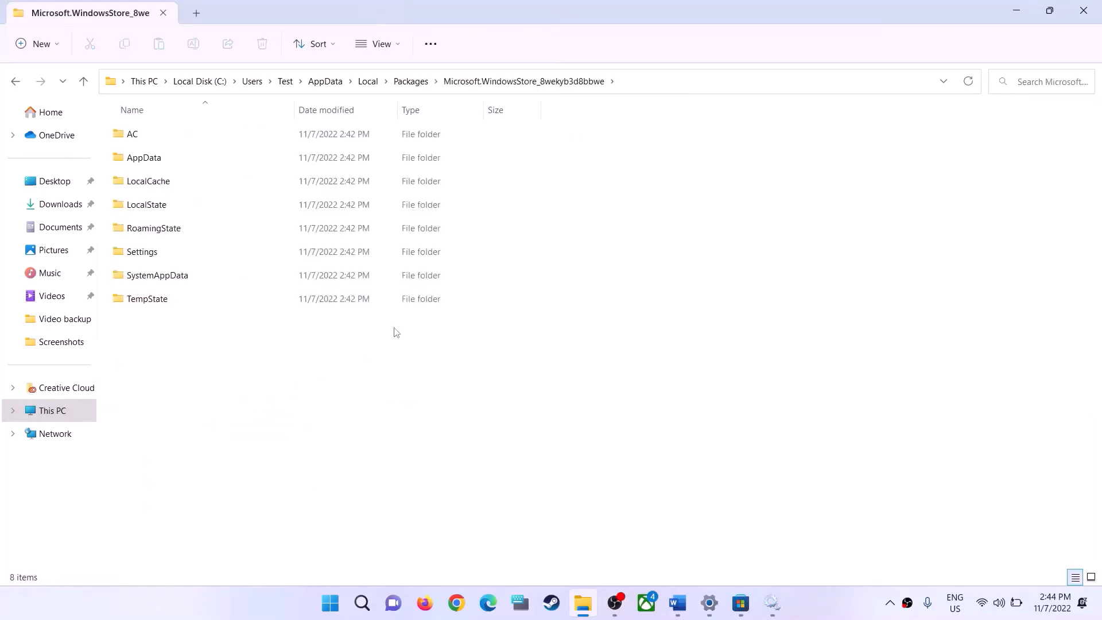
key(alt+Tab)
key(alt+Tab)
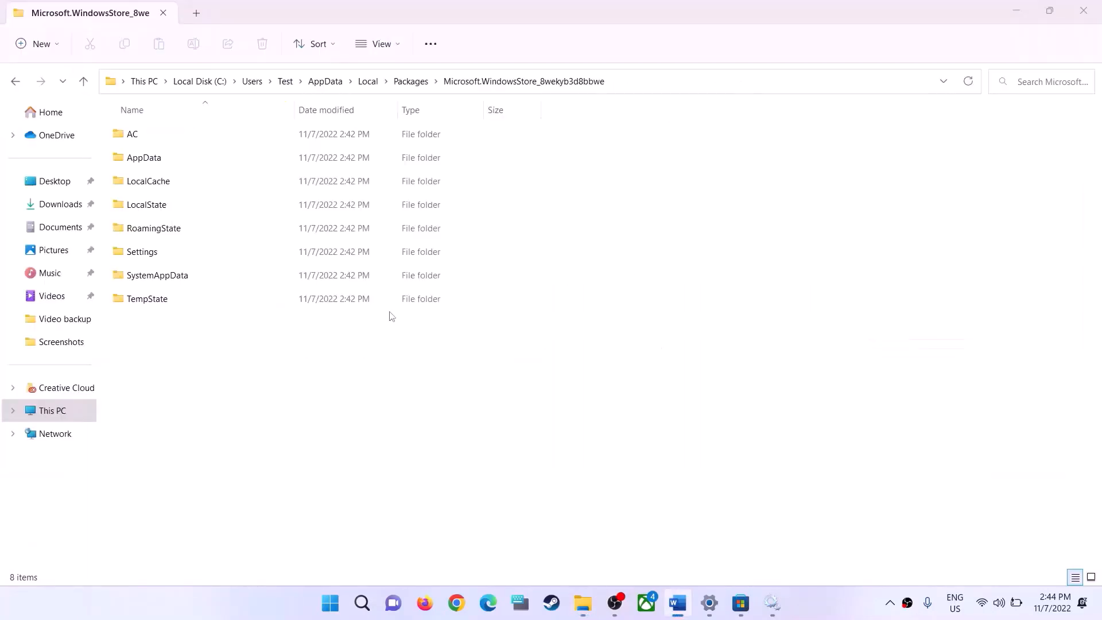
click(161, 182)
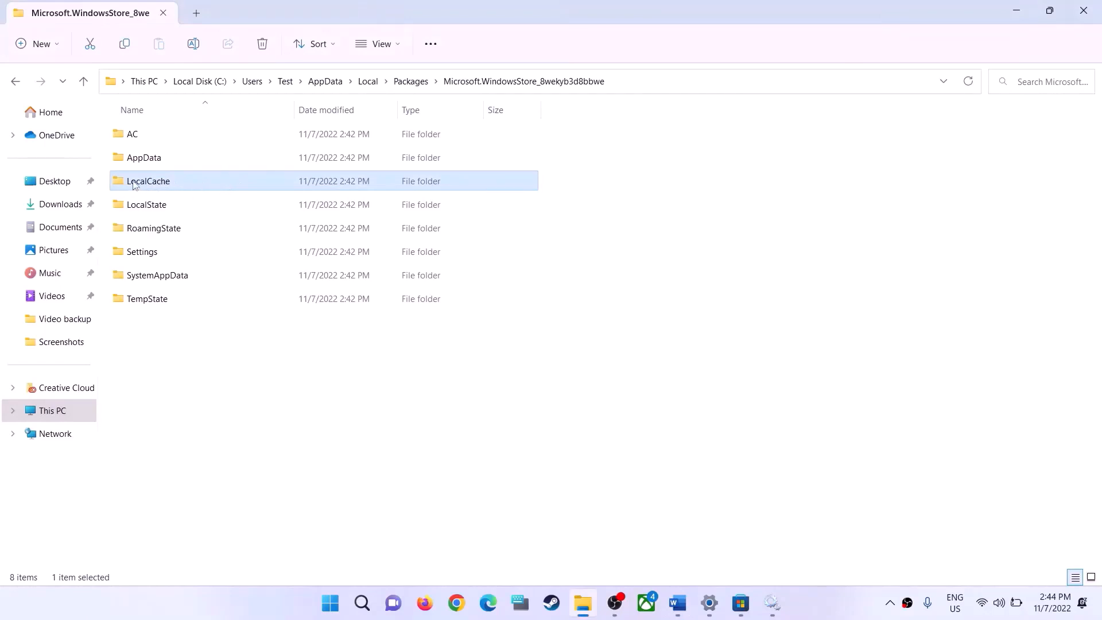
right_click(149, 185)
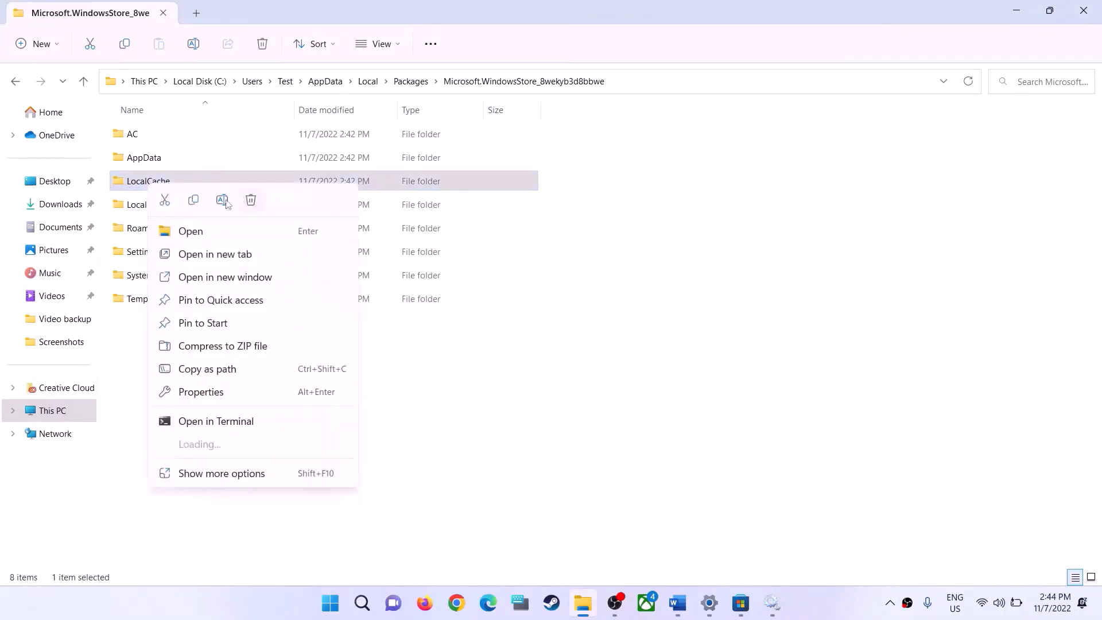
click(251, 200)
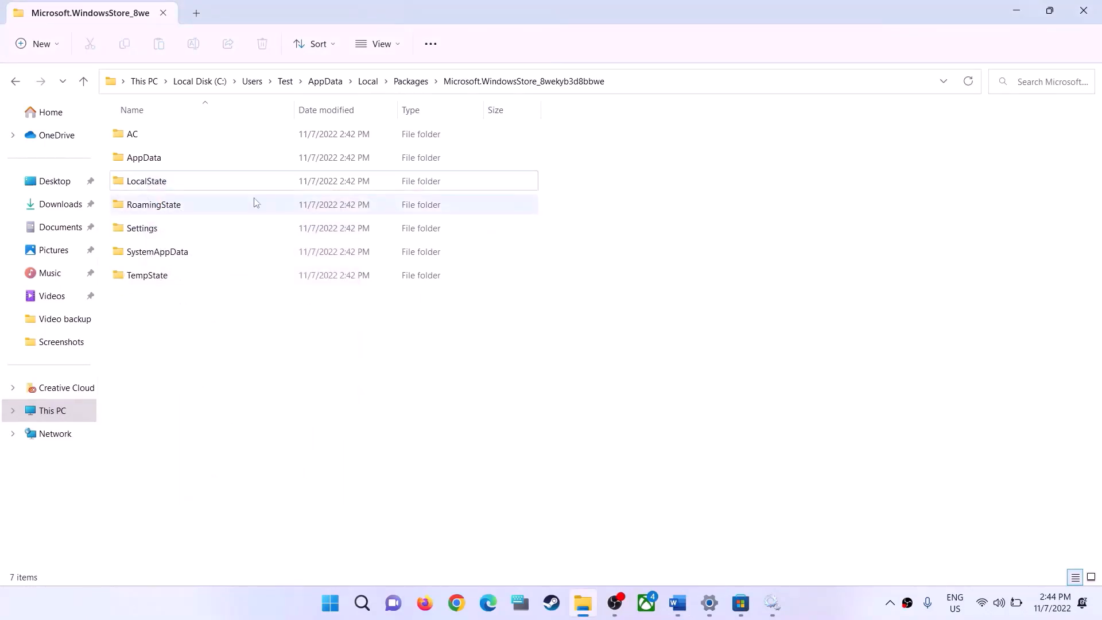
click(1091, 8)
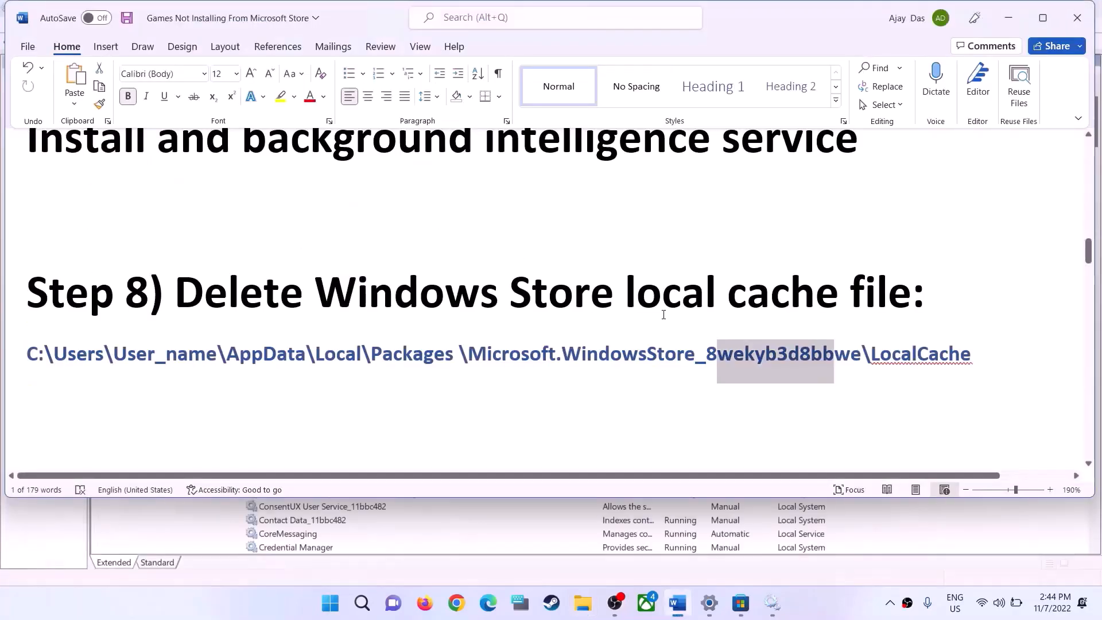
Highlight the Step 9 instruction in the Word guide and copy its Get-AppXPackage *WindowsStore* re-register command
scroll(409, 319, down, 5)
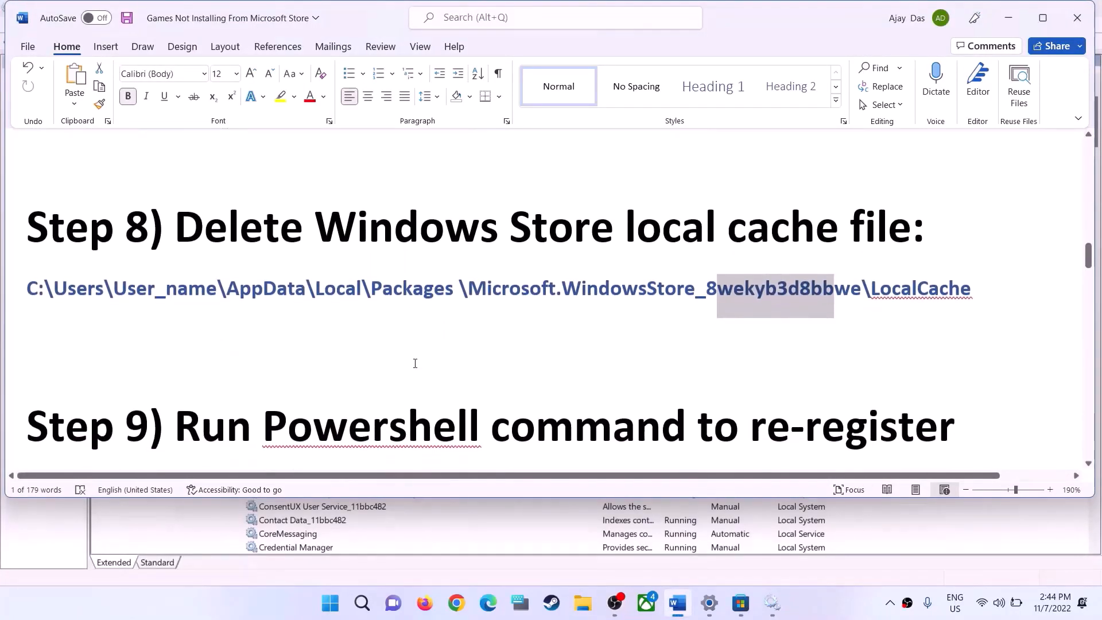
drag(197, 235, 185, 291)
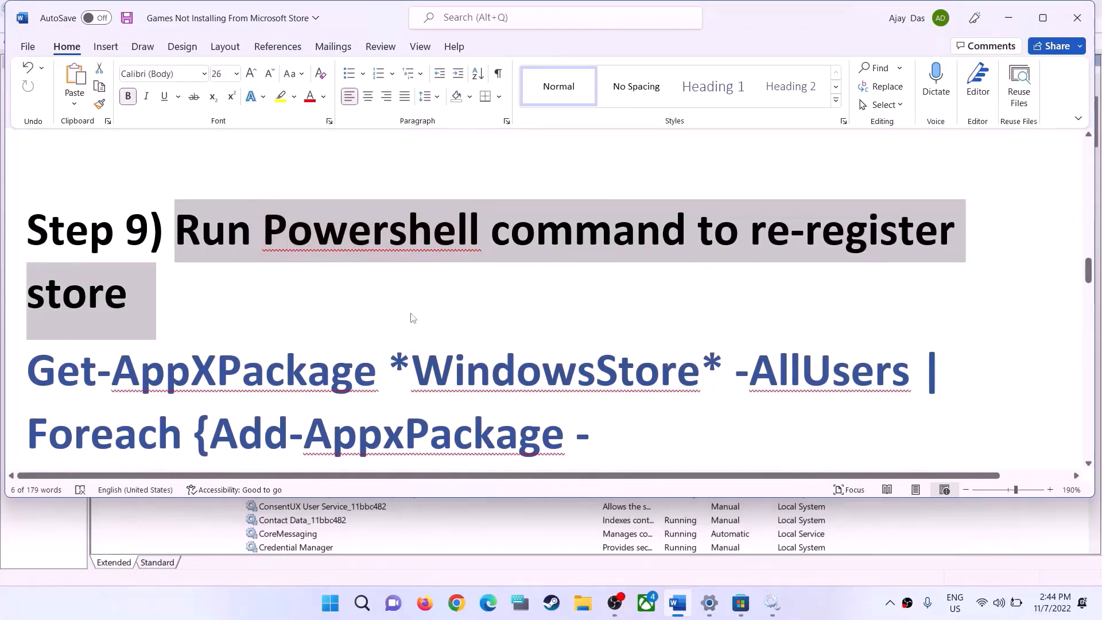
scroll(414, 315, down, 3)
scroll(873, 393, up, 1)
drag(877, 414, 29, 232)
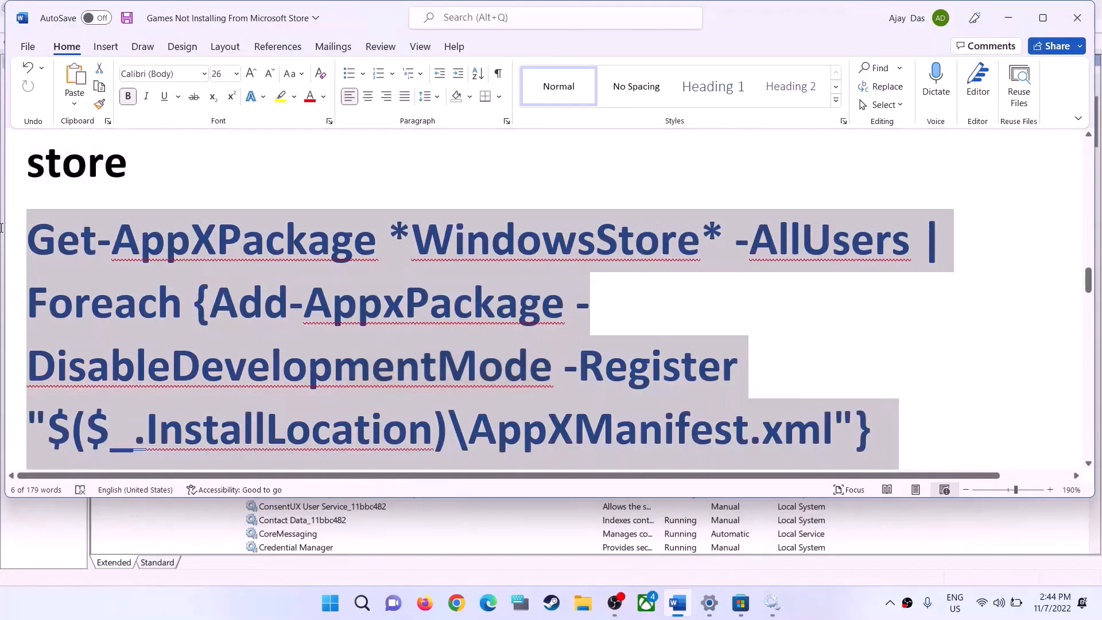
right_click(135, 261)
click(178, 334)
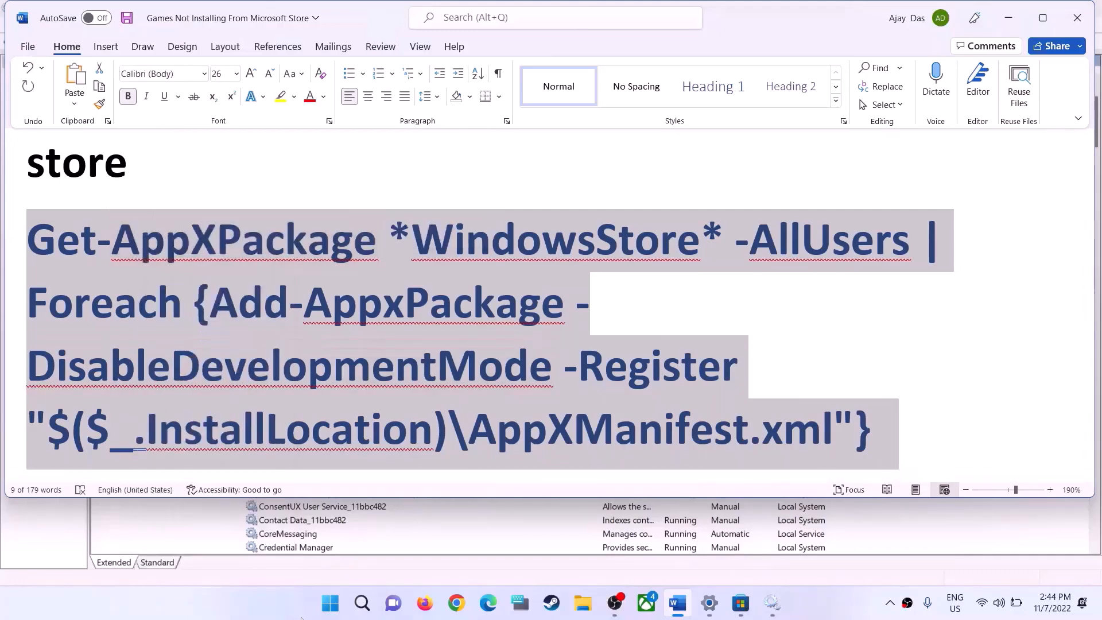
Open Windows PowerShell as administrator and run the copied Get-AppXPackage *WindowsStore* re-register command
click(333, 617)
text(powershell)
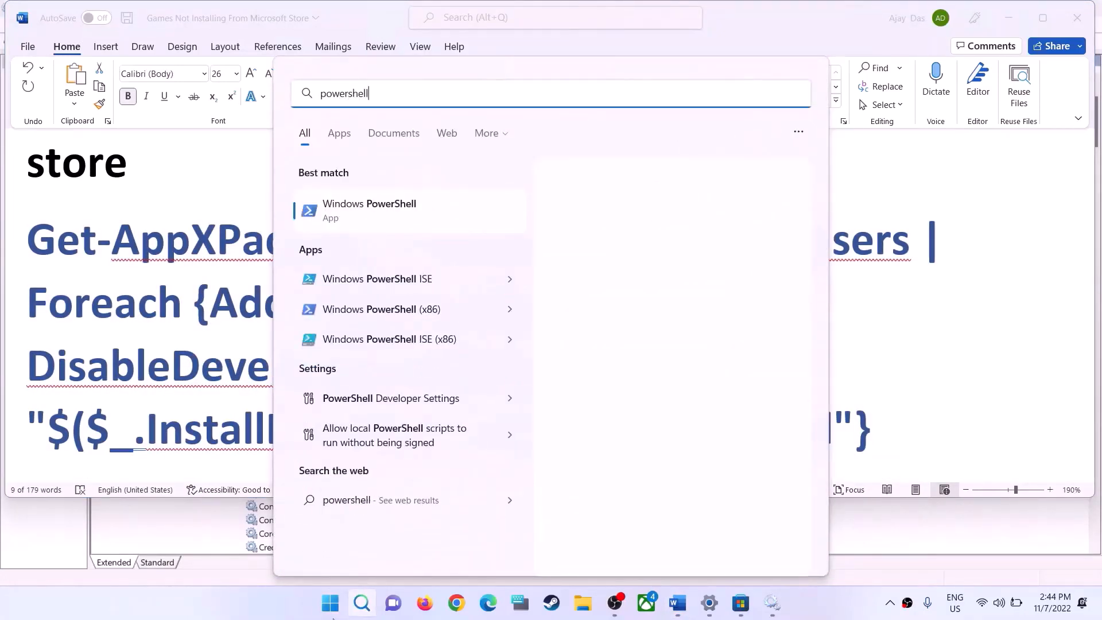
right_click(384, 217)
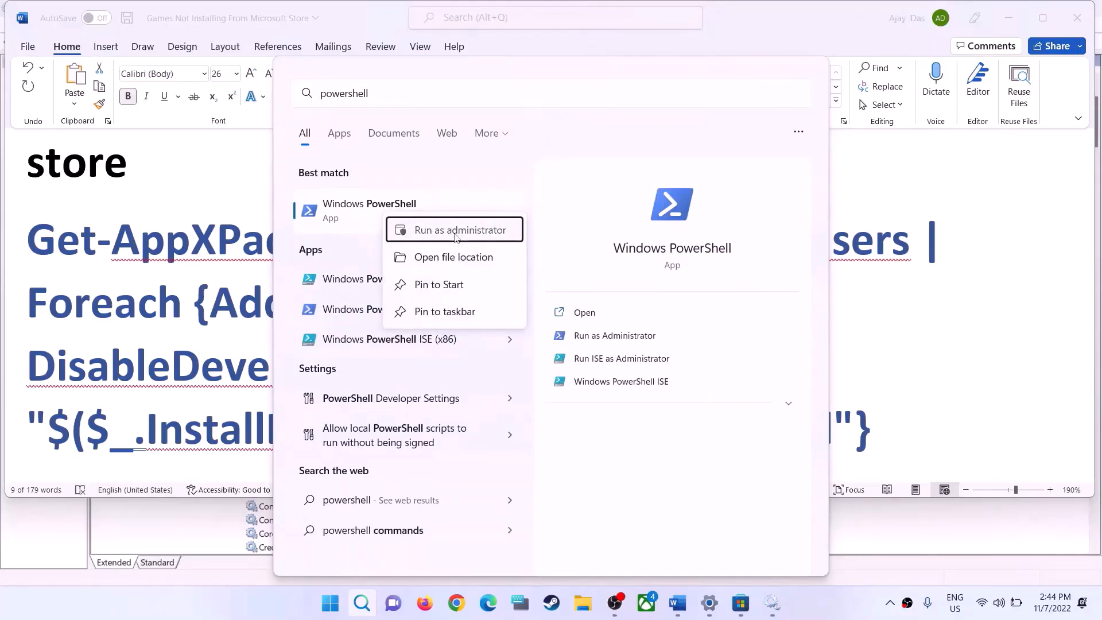
click(428, 233)
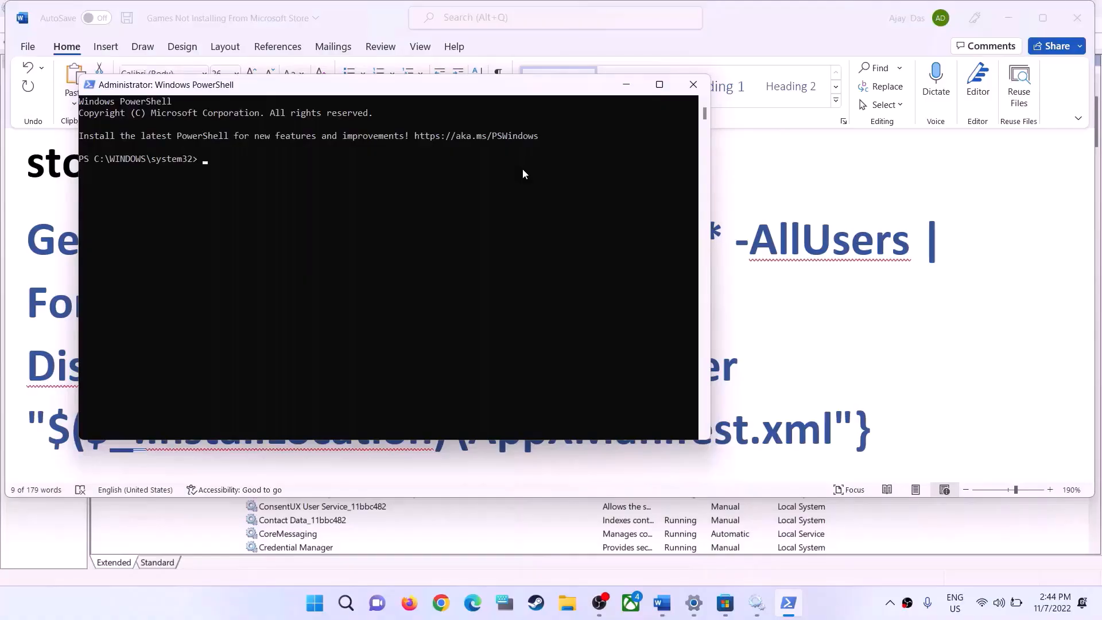
right_click(523, 169)
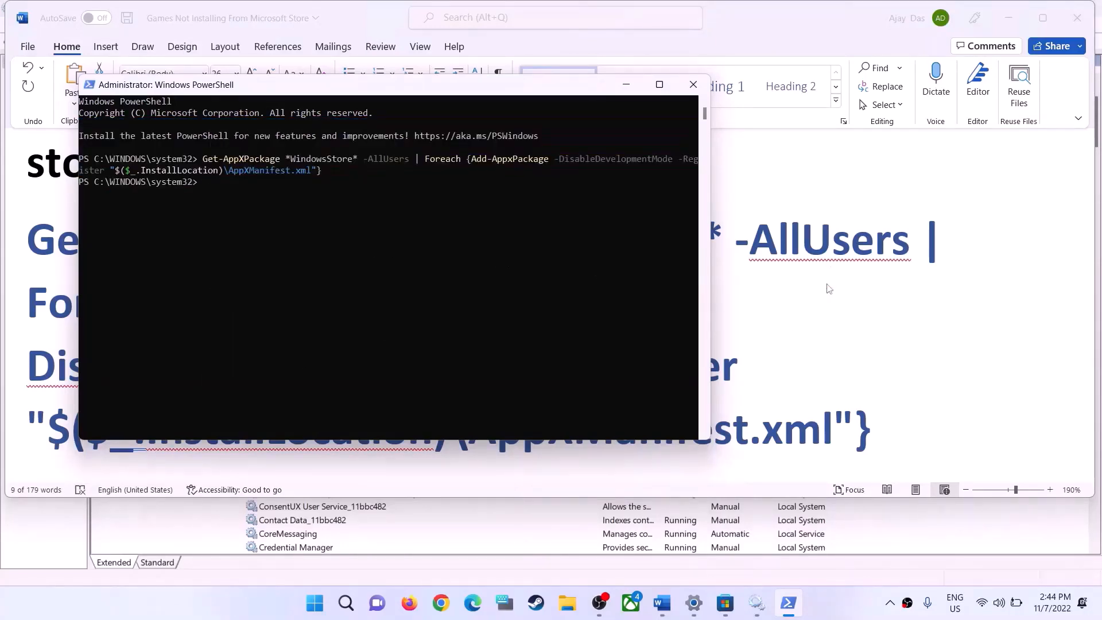
Return to the Word guide and copy the Step 10 Get-AppxPackage -AllUsers re-register command
key(alt+Tab)
scroll(414, 349, down, 5)
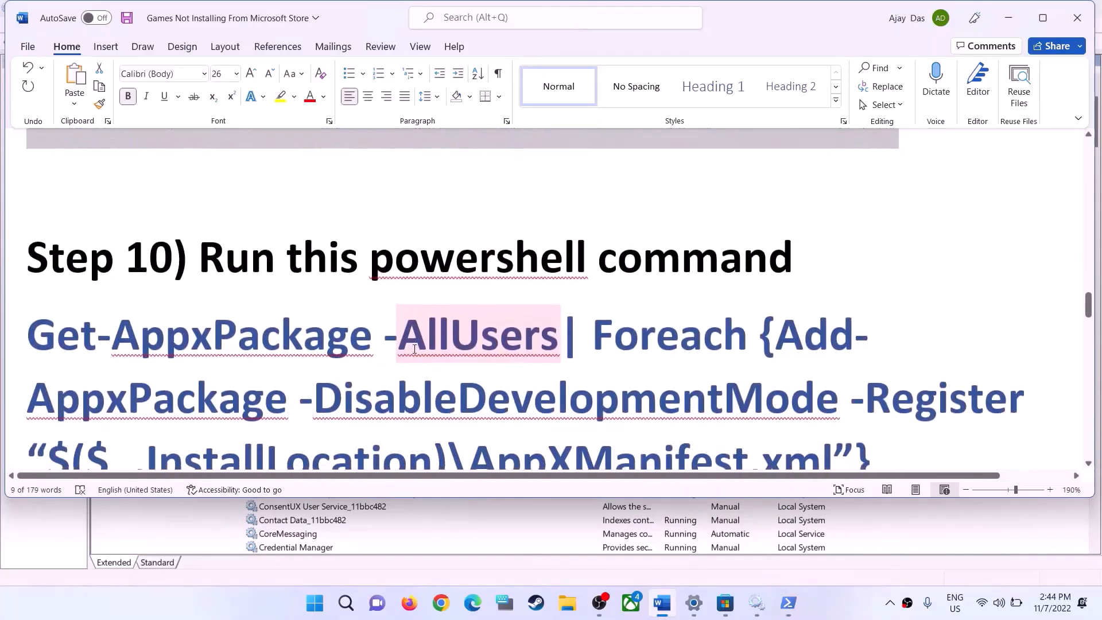
scroll(415, 349, down, 3)
scroll(837, 349, up, 1)
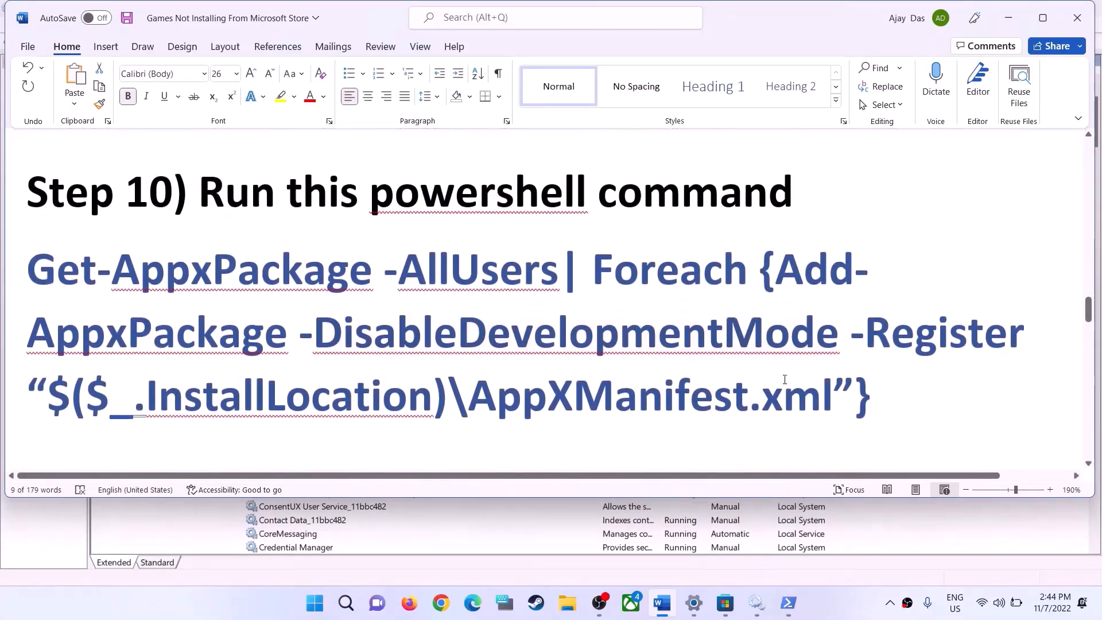
drag(785, 379, 28, 270)
right_click(189, 256)
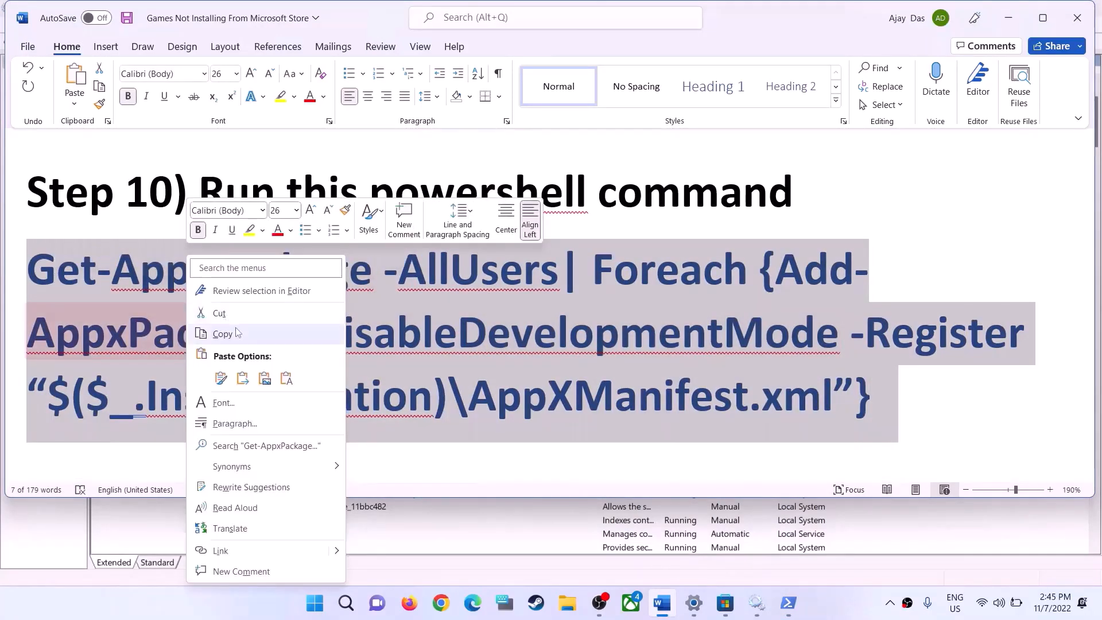
click(236, 333)
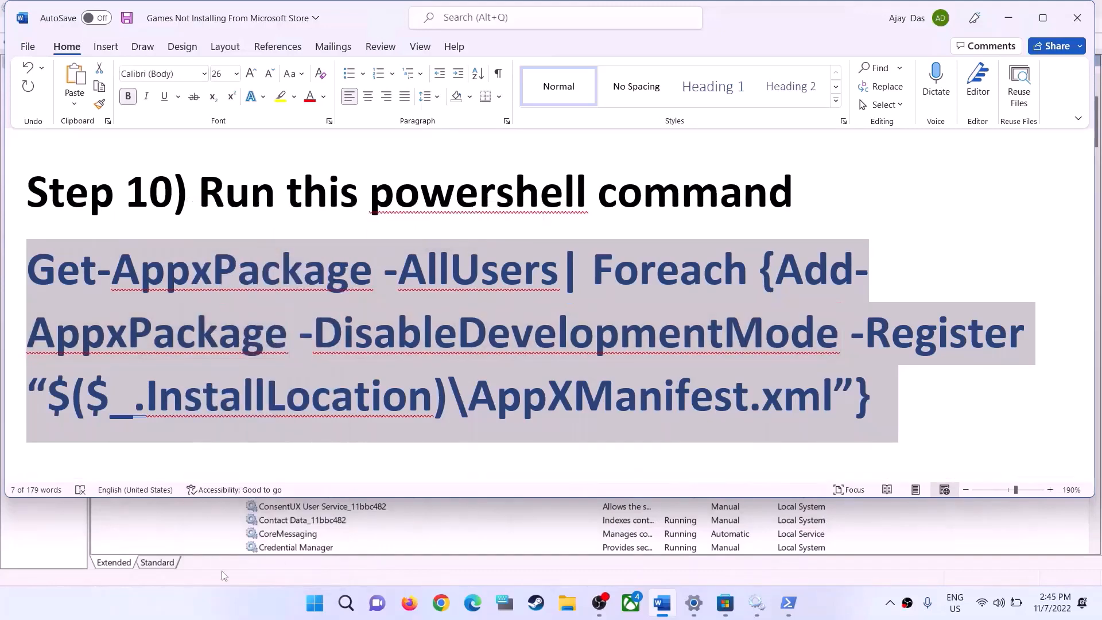
Open another administrator PowerShell window and run the copied Get-AppxPackage -AllUsers command
click(313, 604)
text(powershell)
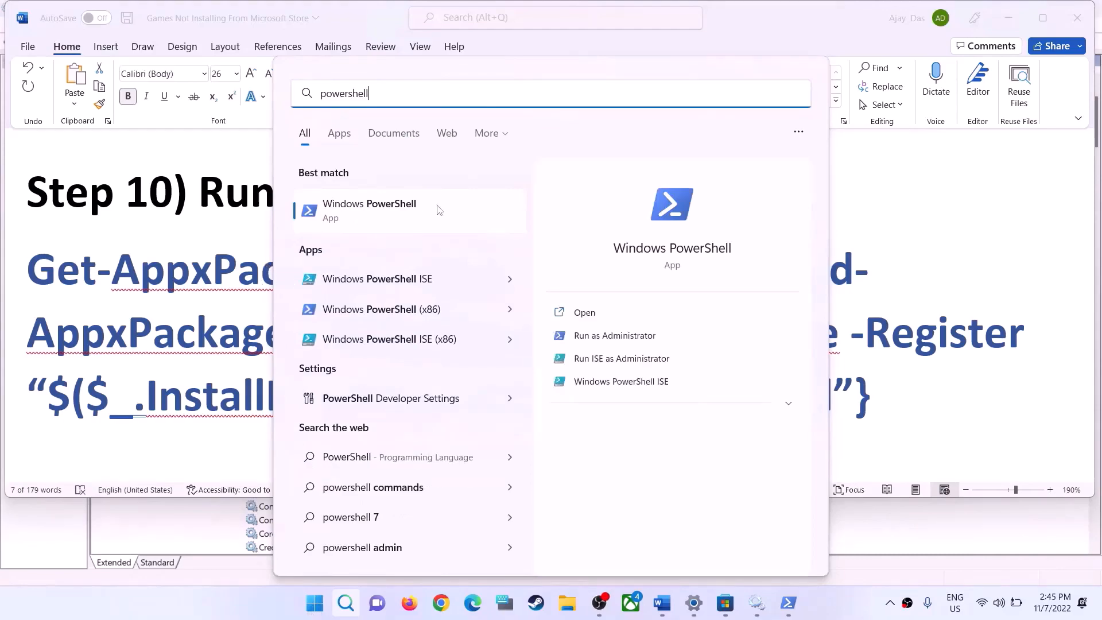
right_click(437, 215)
click(529, 235)
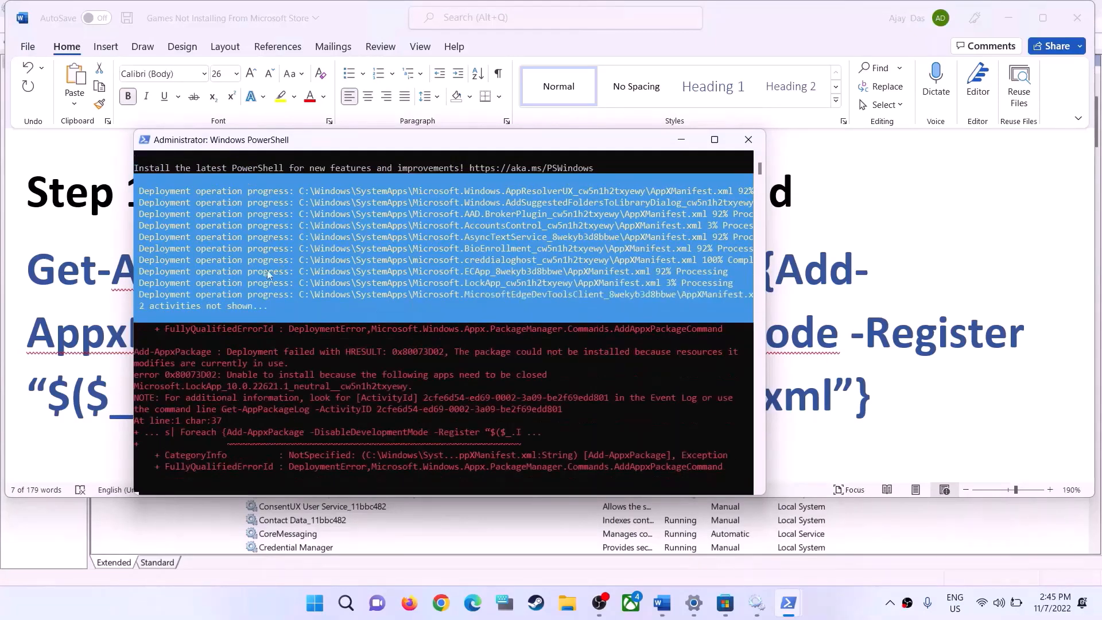
Return to the Word guide, highlight the Step 11 Uninstall & Reinstall Store heading and copy its Get-AppxPackage -allusers *WindowsStore* | Remove-AppxPackage command
key(alt+Tab)
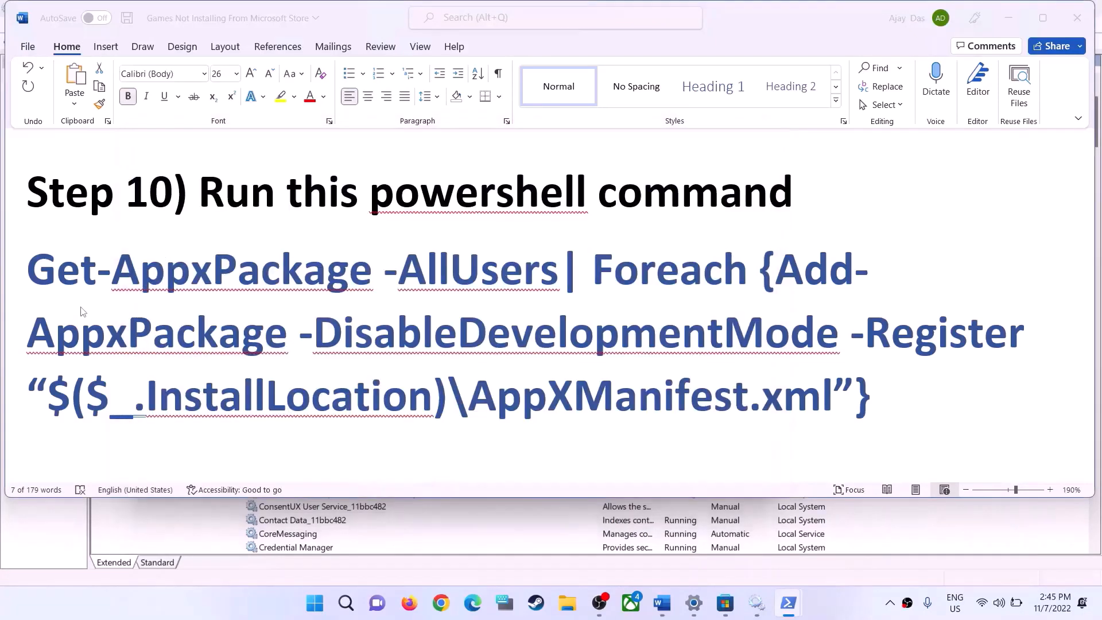
scroll(499, 311, down, 3)
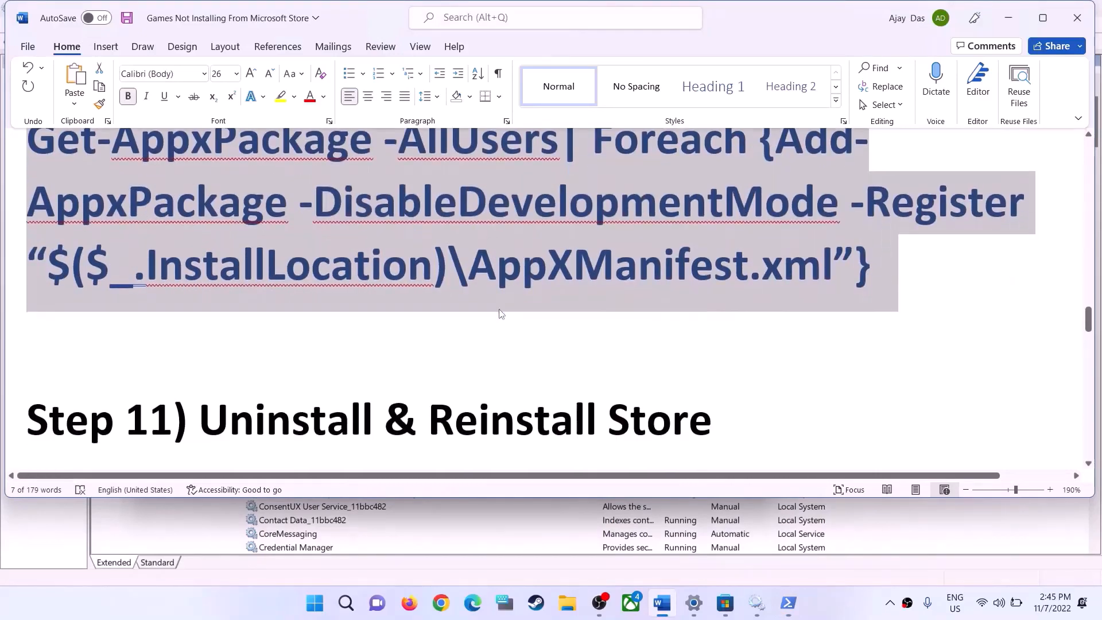
scroll(309, 391, down, 1)
drag(199, 290, 748, 283)
scroll(598, 349, down, 1)
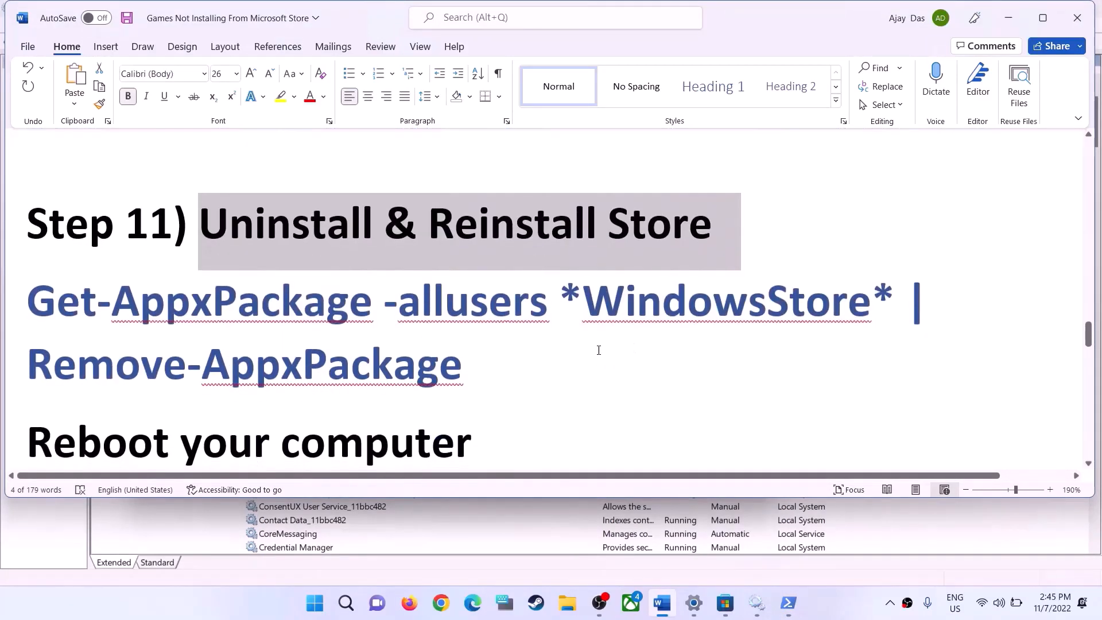
drag(477, 365, 27, 301)
right_click(132, 331)
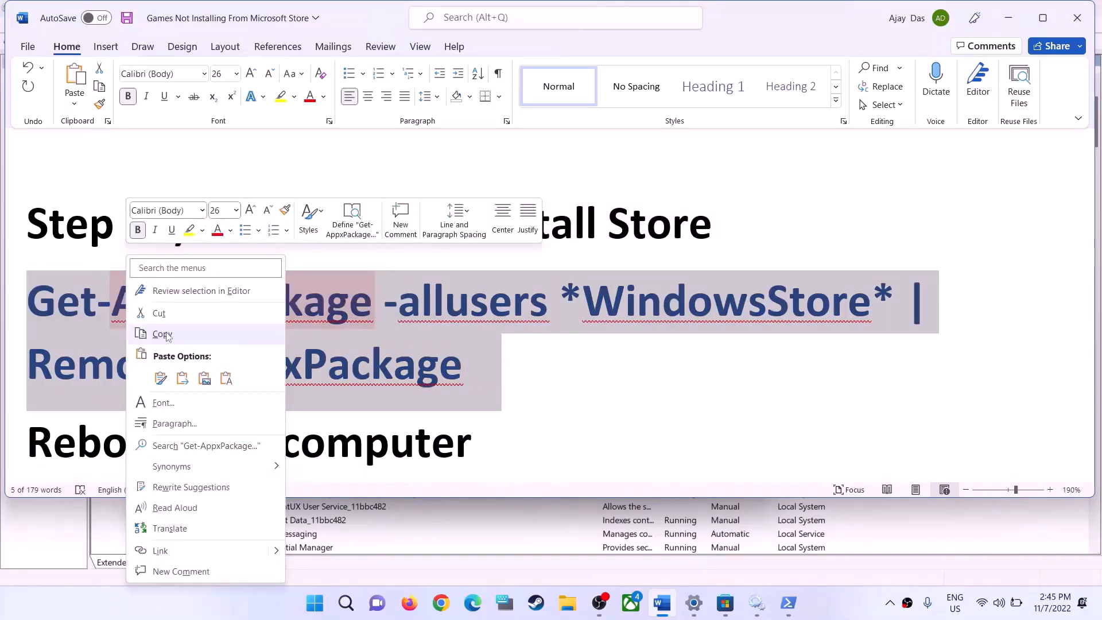
click(163, 334)
Open Windows PowerShell as administrator and run the copied Remove-AppxPackage command for the Windows Store
click(314, 603)
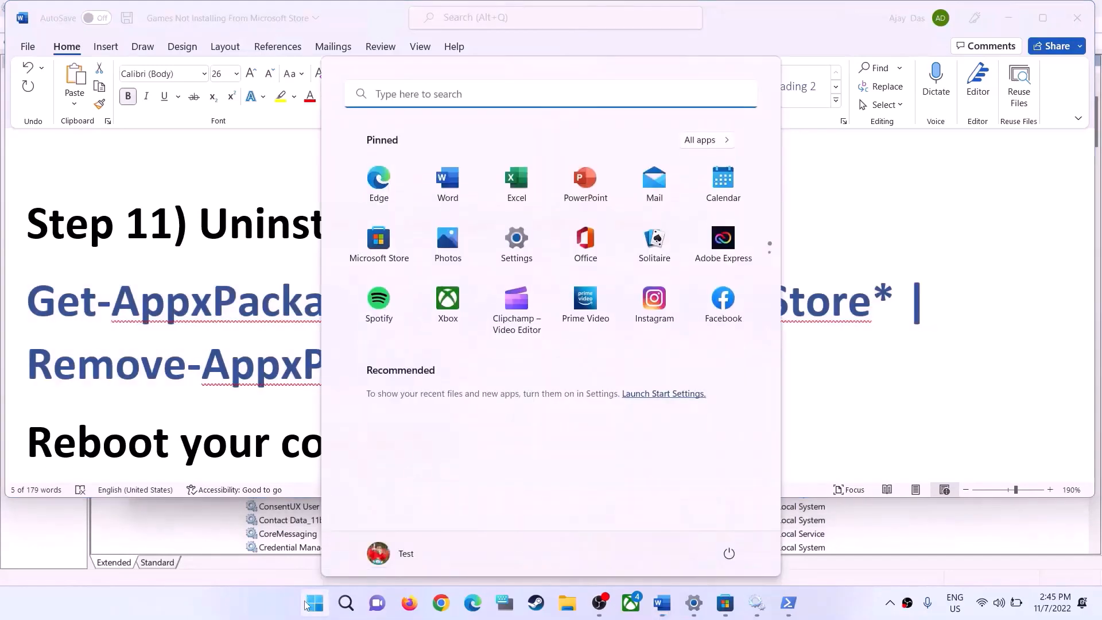
text(powershe)
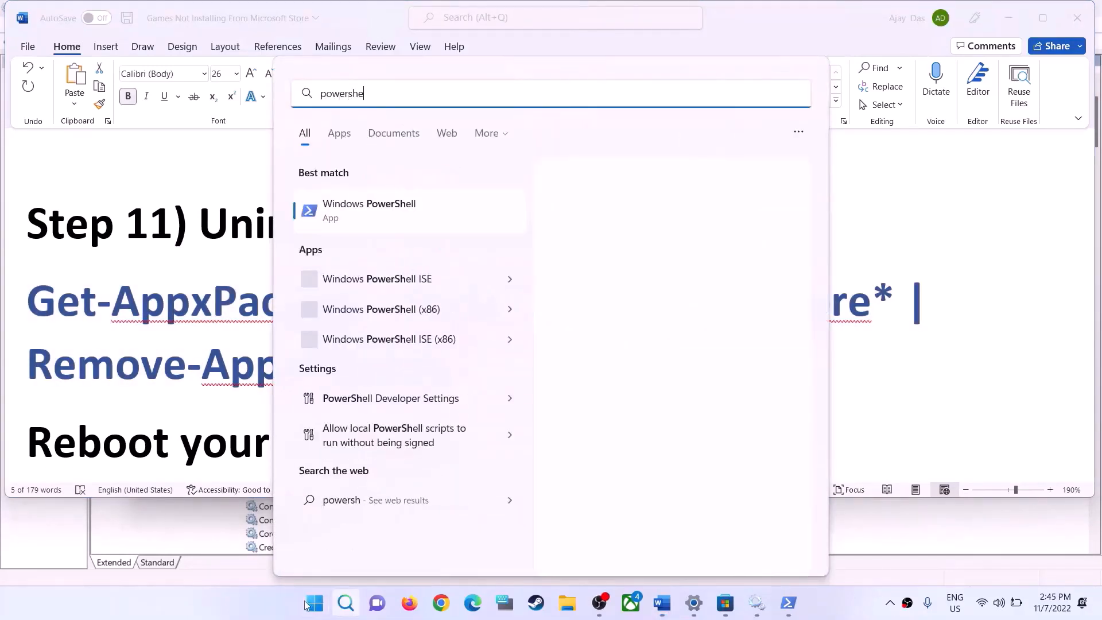
text(ll)
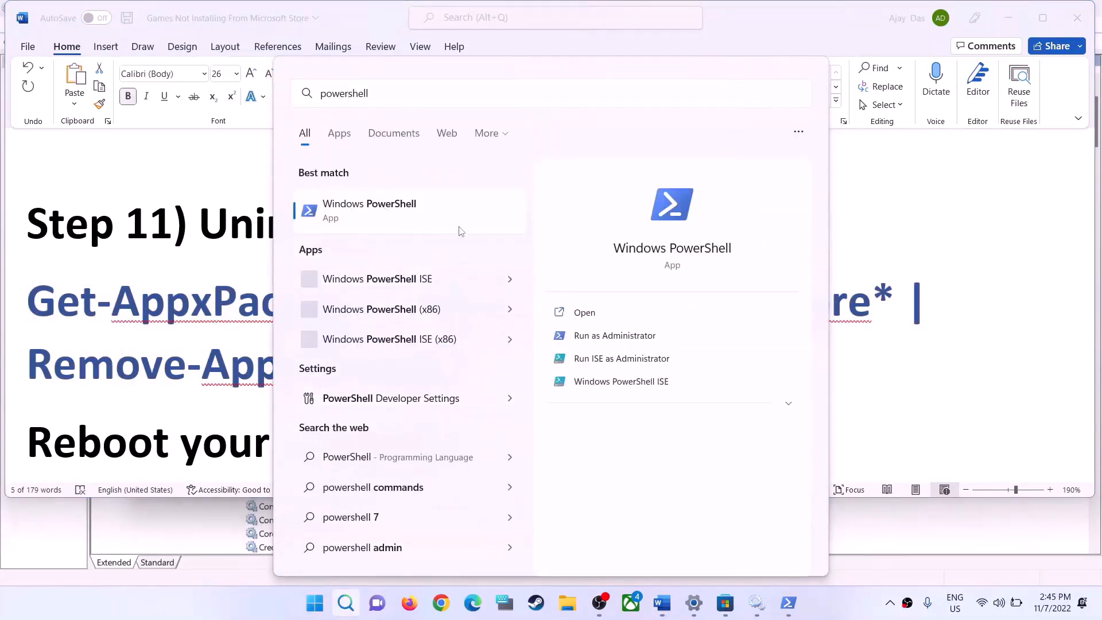
right_click(459, 231)
click(457, 225)
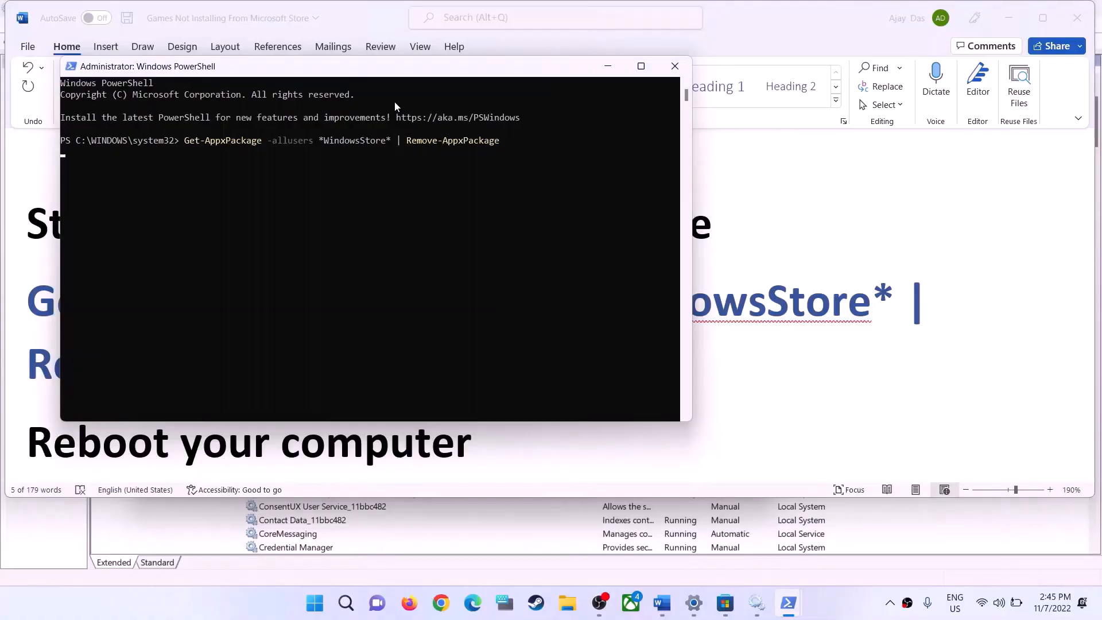
key(Return)
Return to the Word guide and bring up the Windows power options to show Restart, dismissing them without rebooting
click(770, 386)
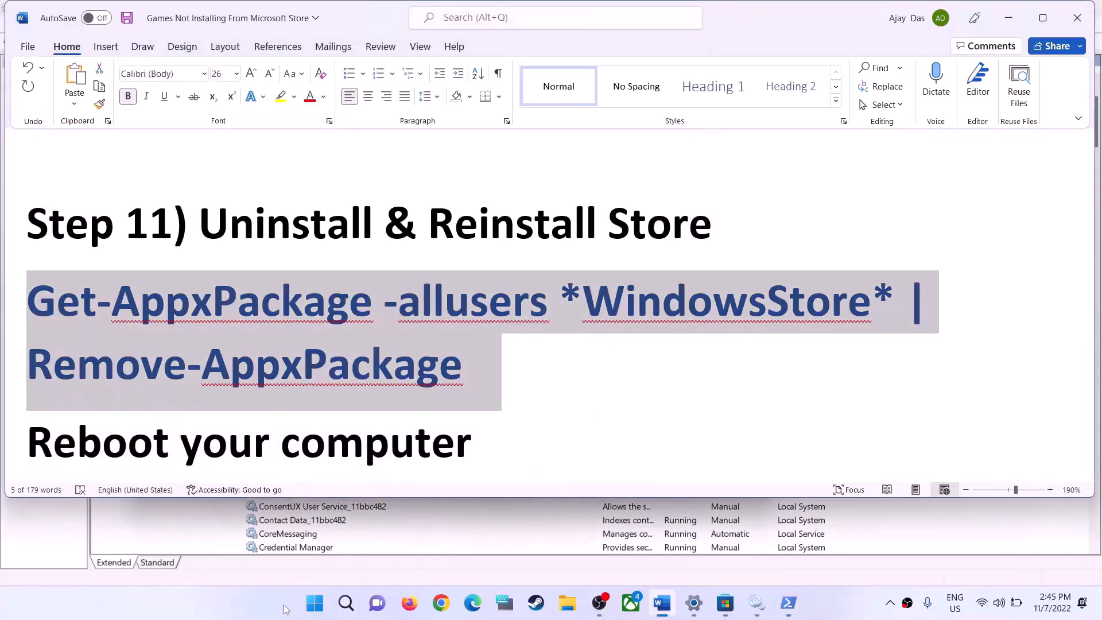
click(319, 607)
click(729, 554)
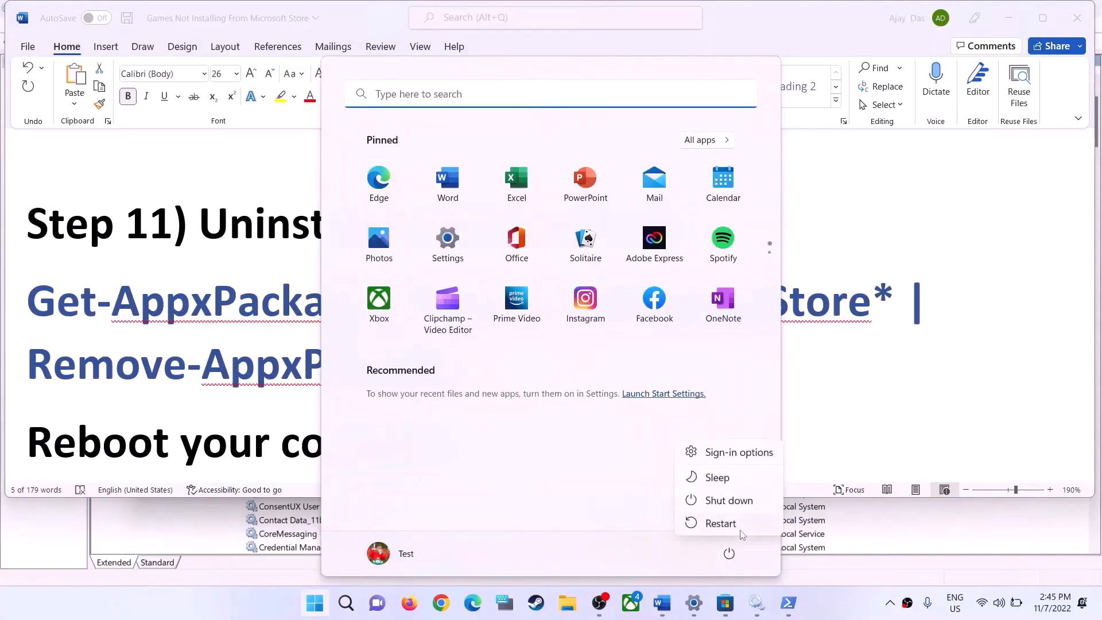
click(257, 403)
click(257, 403)
Copy the Get-AppxPackage -allusers *WindowsStore* | Foreach {Add-AppxPackage ...} reinstall command listed below "Reboot your computer" in the Word guide
scroll(256, 403, down, 5)
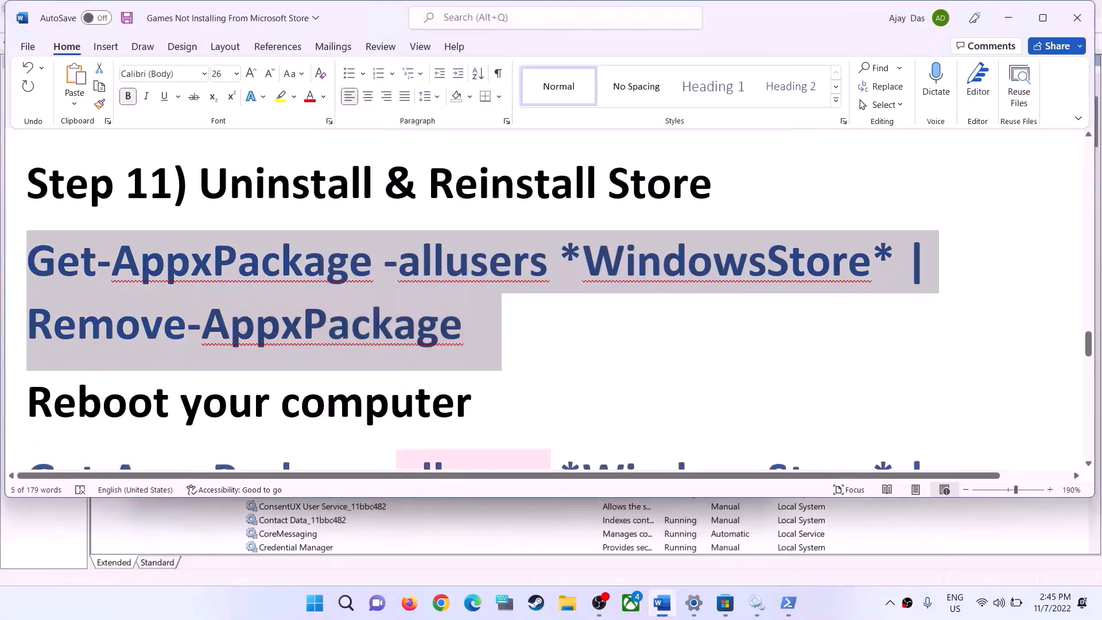
scroll(794, 433, down, 1)
drag(894, 387, 28, 193)
right_click(119, 246)
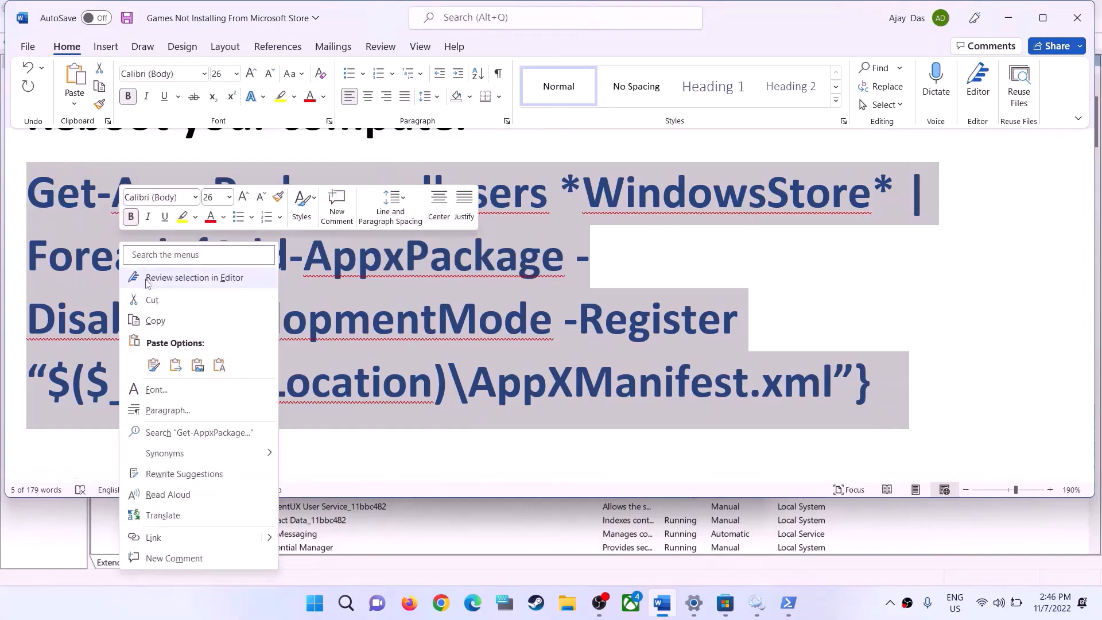
click(148, 322)
Open another administrator Windows PowerShell window and run the copied Add-AppxPackage command to reinstall the Store
click(314, 603)
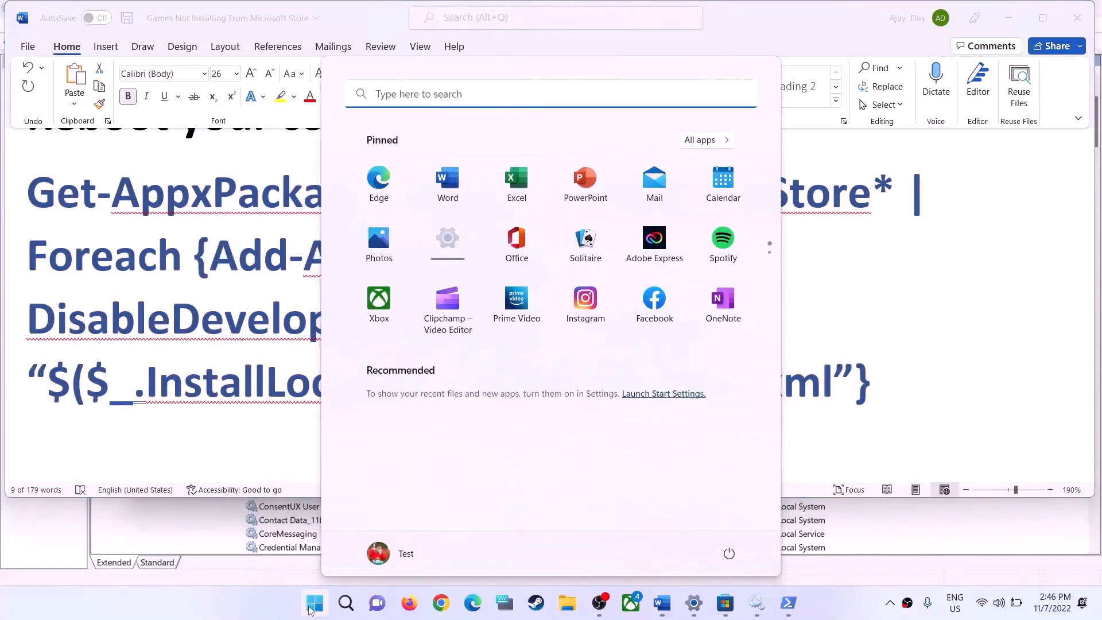
text(powershell)
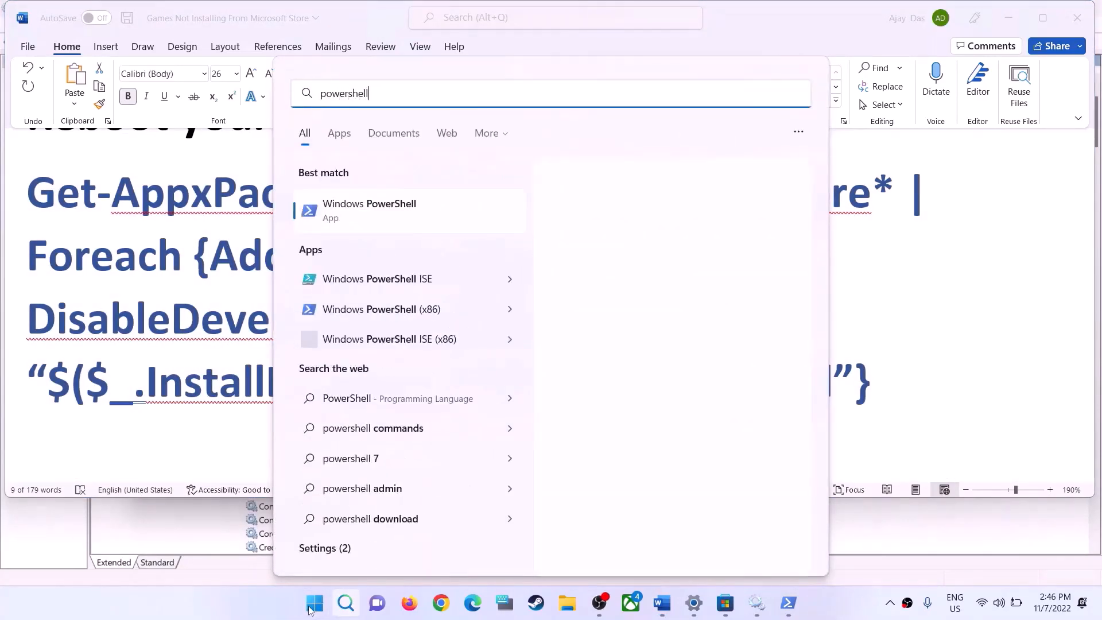
right_click(394, 215)
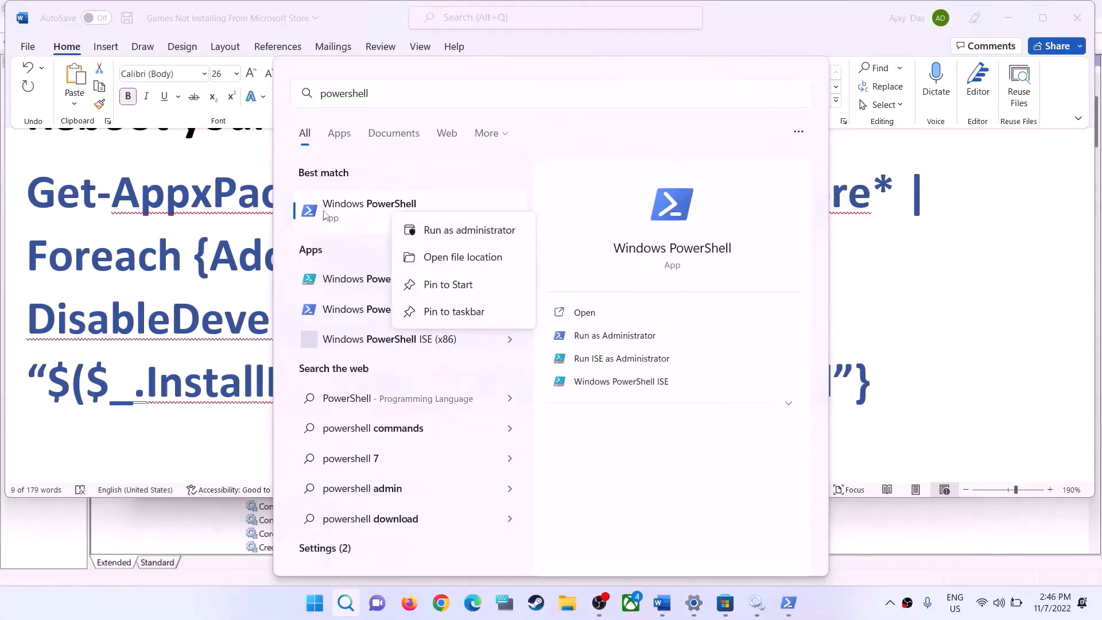
click(457, 230)
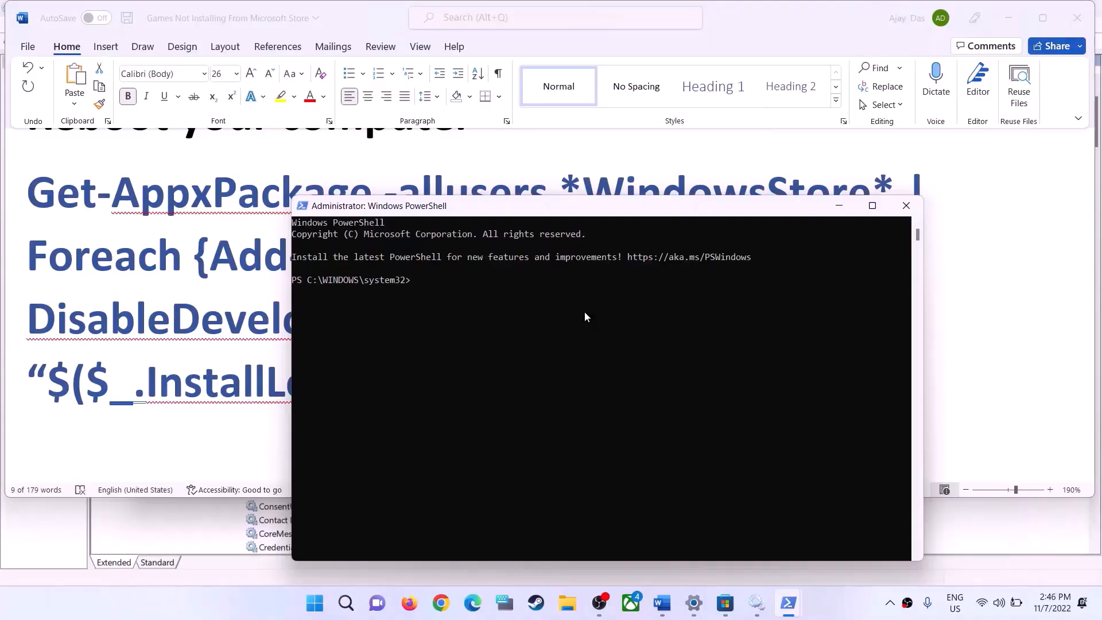
right_click(585, 317)
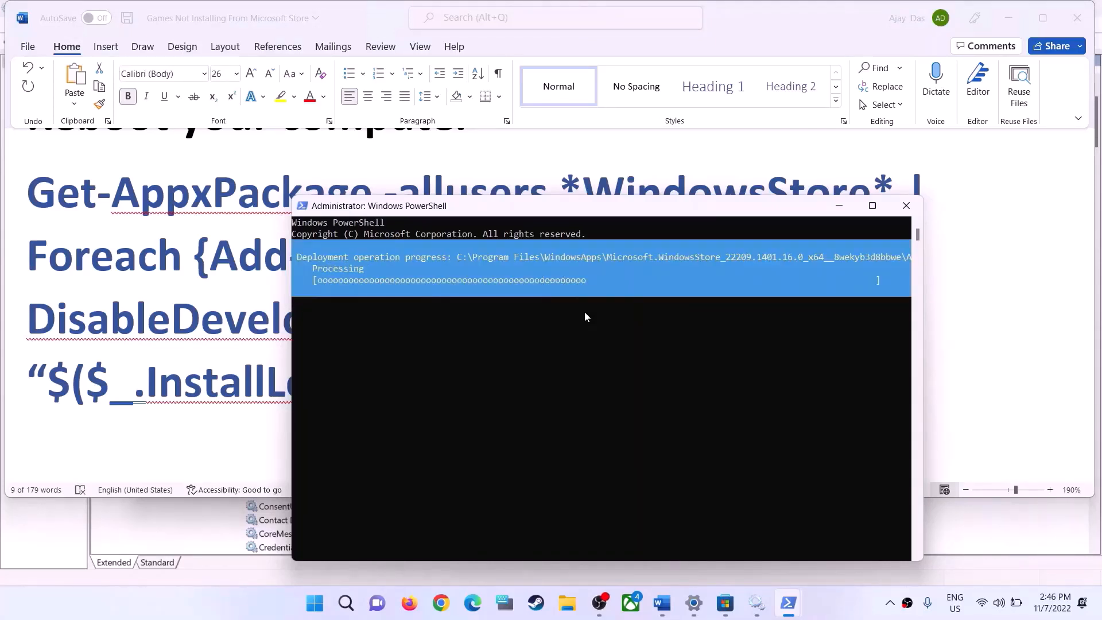
Search Windows for "store" and launch the reinstalled Microsoft Store
click(317, 604)
text(sSto)
text(re)
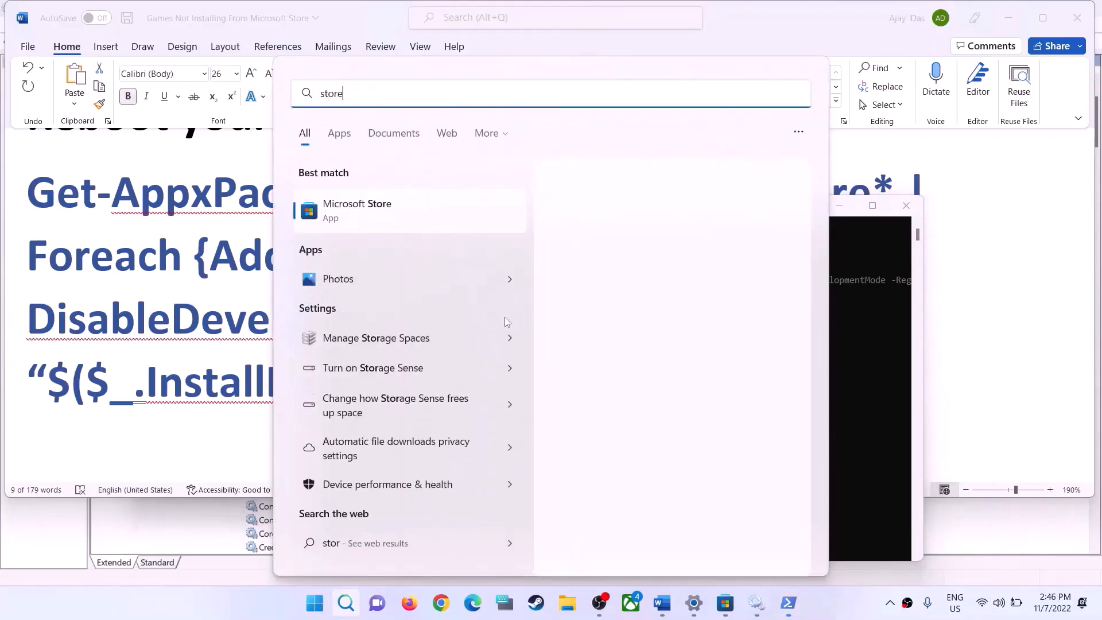
click(356, 208)
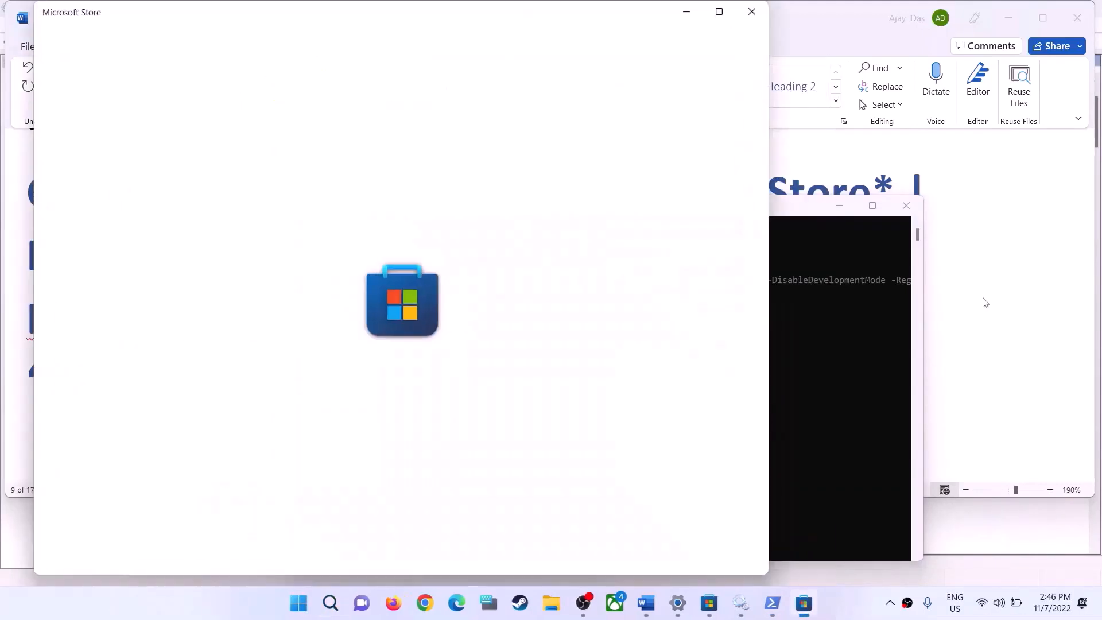
Go to Step 12 in the Word guide, search Windows for "cmd" and open Command Prompt as administrator
key(alt+Tab)
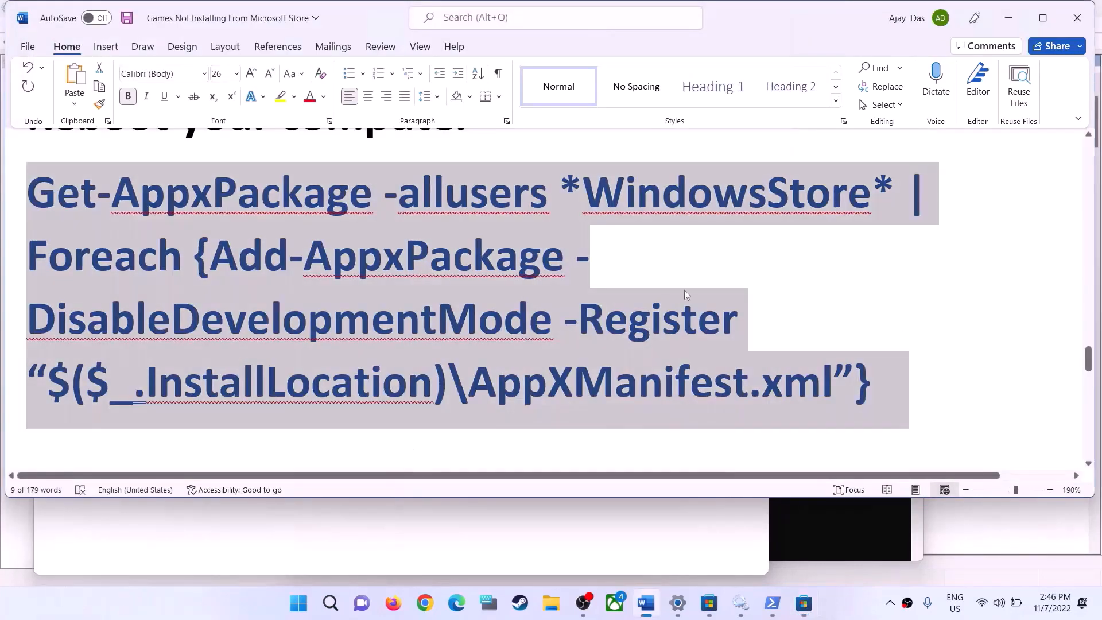
scroll(350, 344, down, 5)
scroll(350, 343, down, 4)
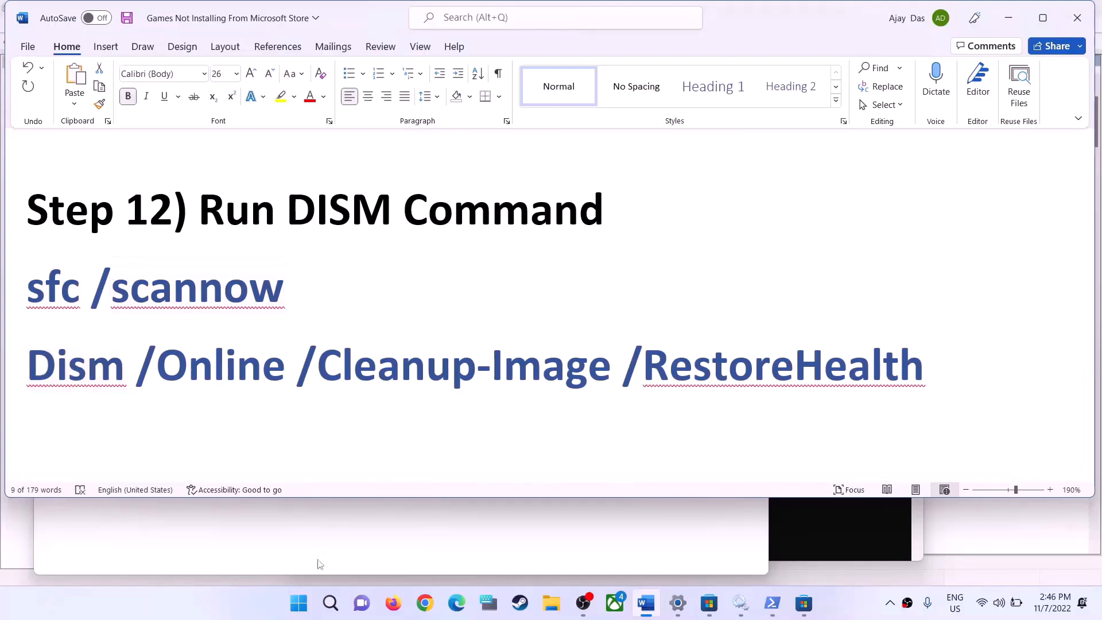
click(304, 608)
text(cmd)
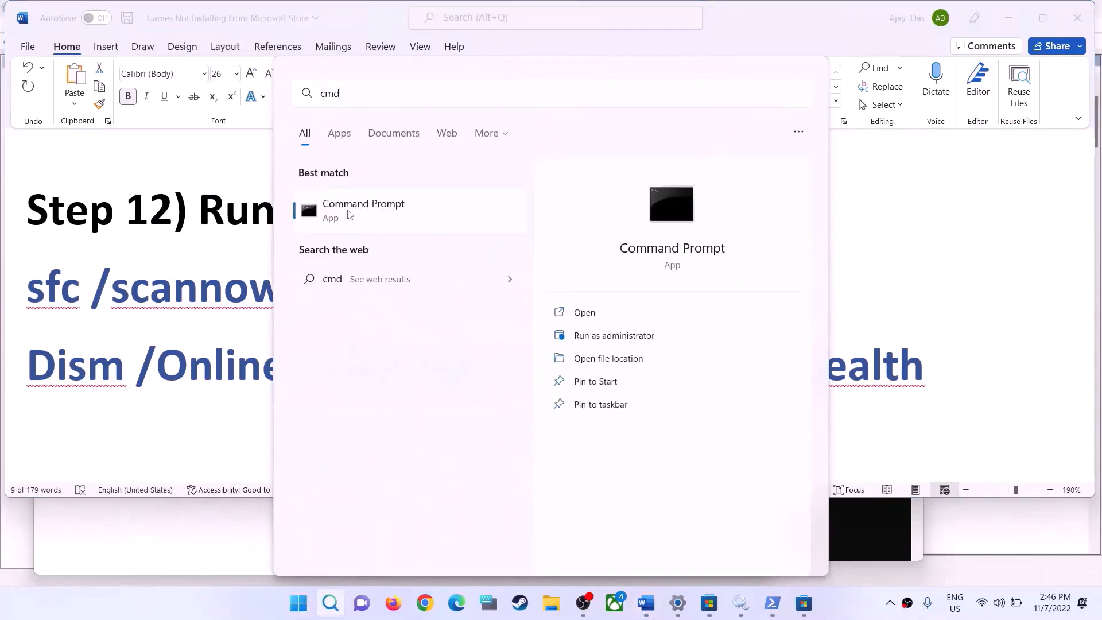
right_click(349, 214)
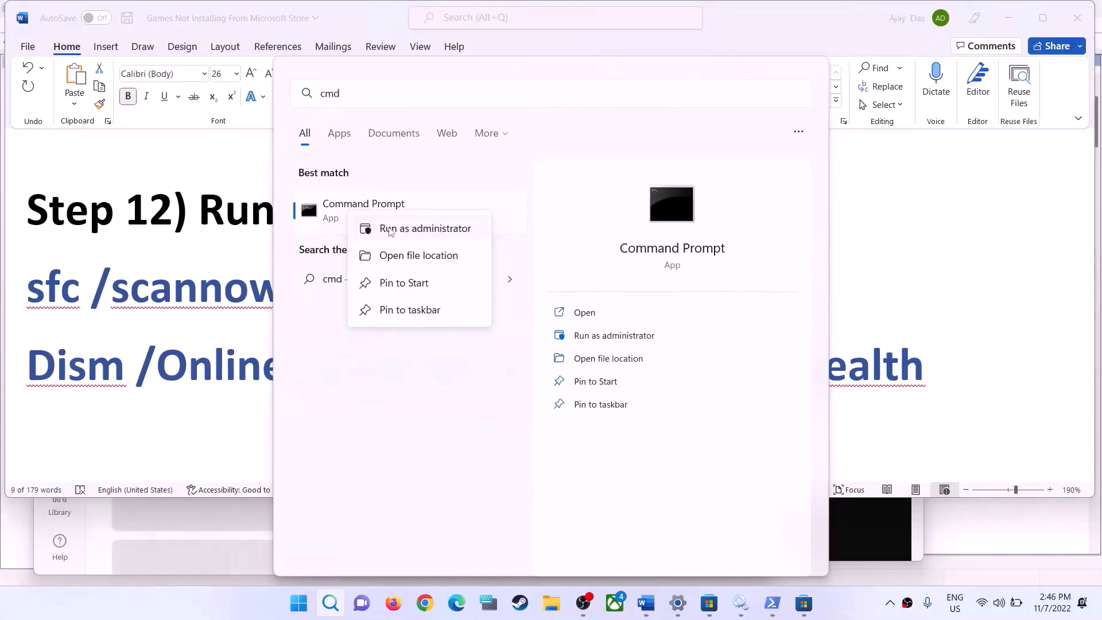
key(Escape)
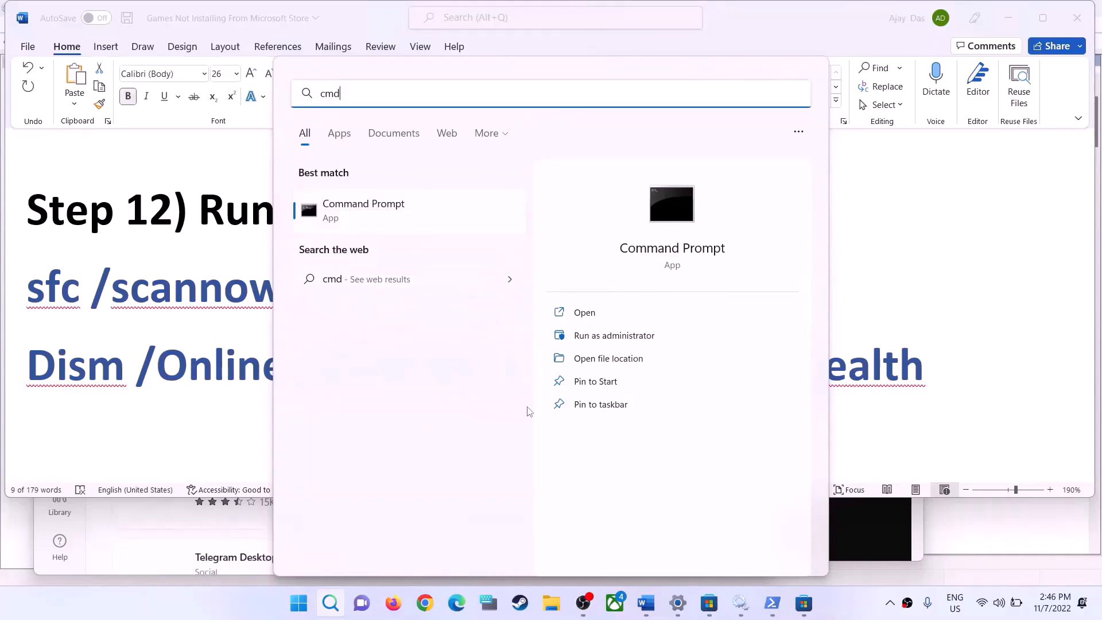
key(ctrl+shift+Return)
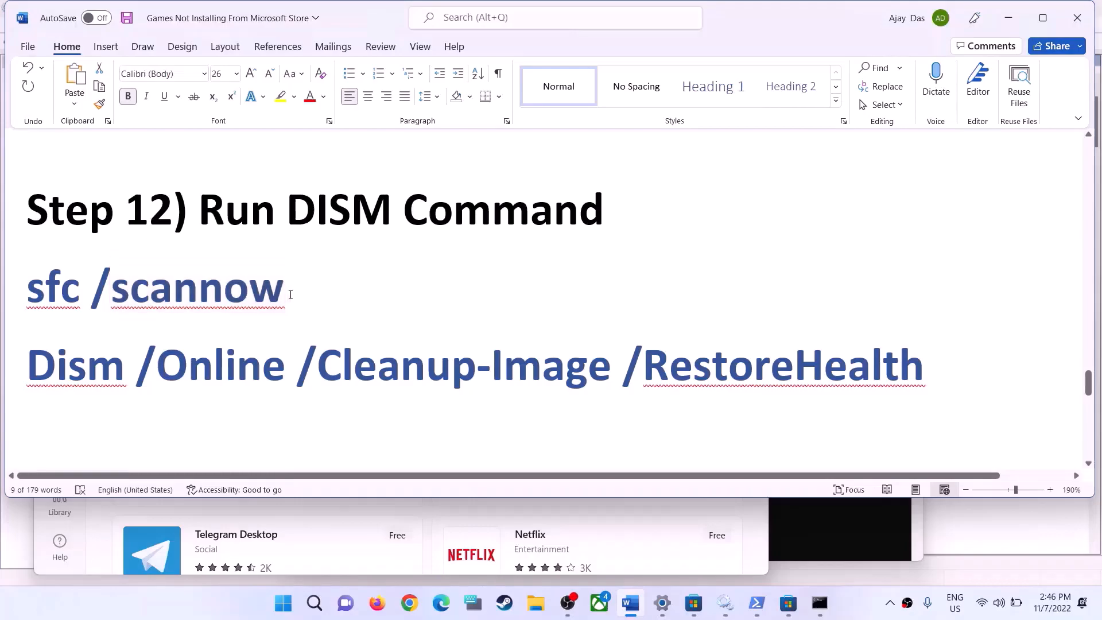
Copy the sfc /scannow command from the Word guide and run it in the administrator Command Prompt
drag(290, 290, 56, 290)
key(alt+Tab)
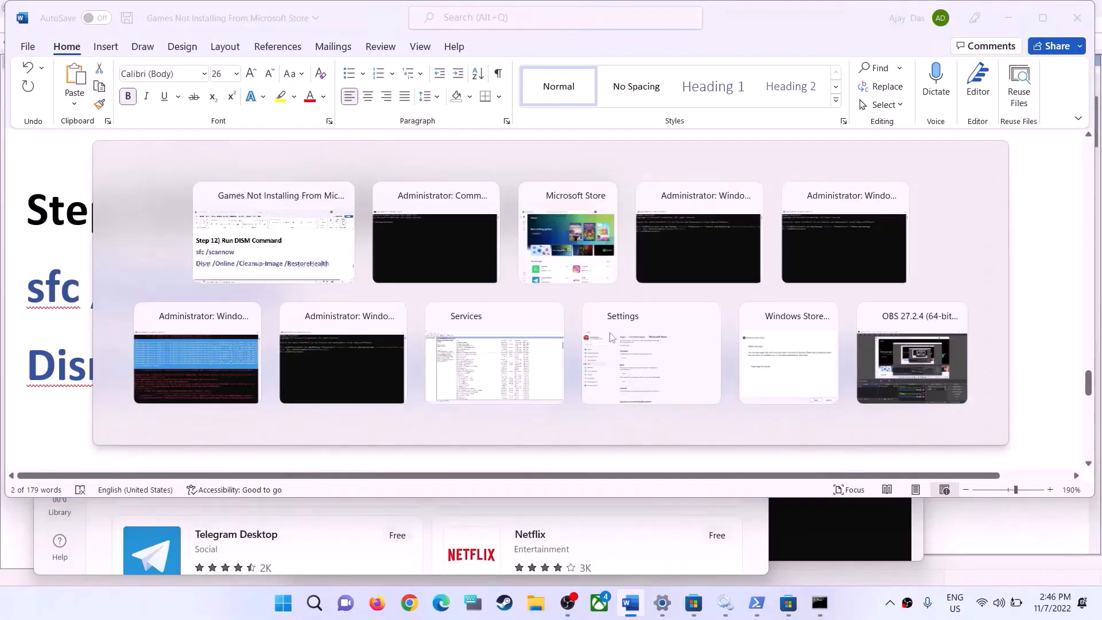
key(ctrl+v)
key(Return)
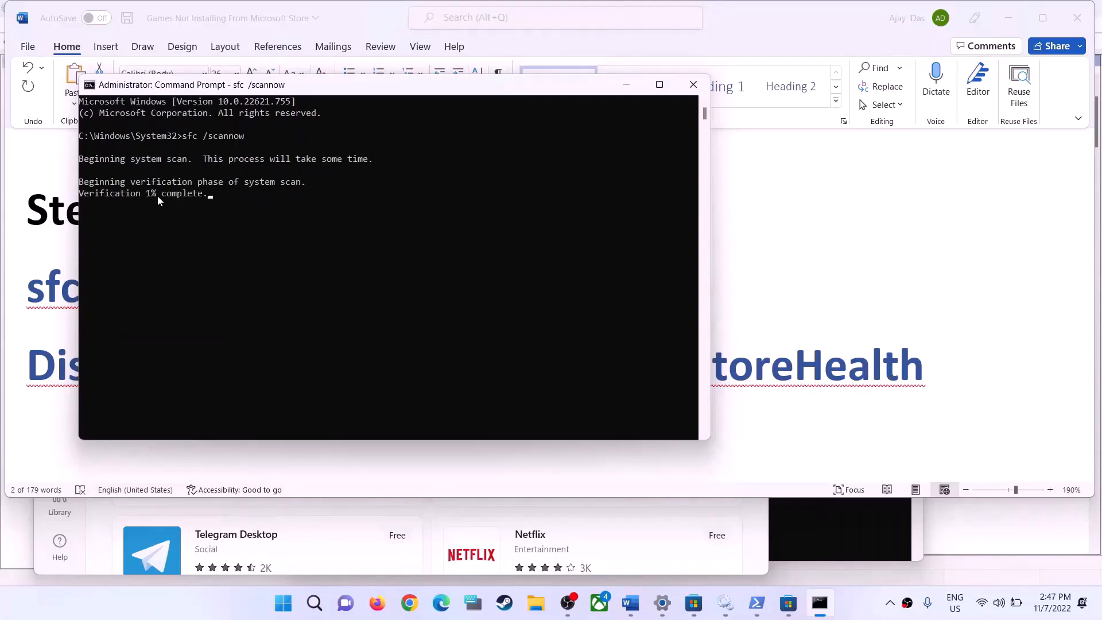
Check the running system scan and highlight the Dism /Online /Cleanup-Image /RestoreHealth command in the Word guide
click(852, 355)
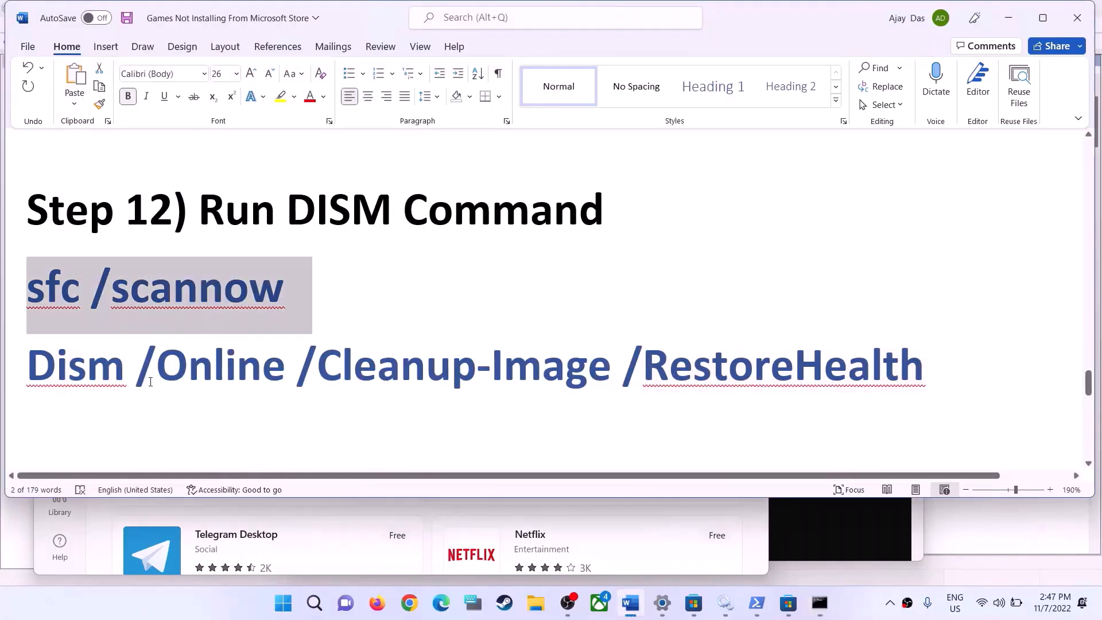
key(alt+Tab)
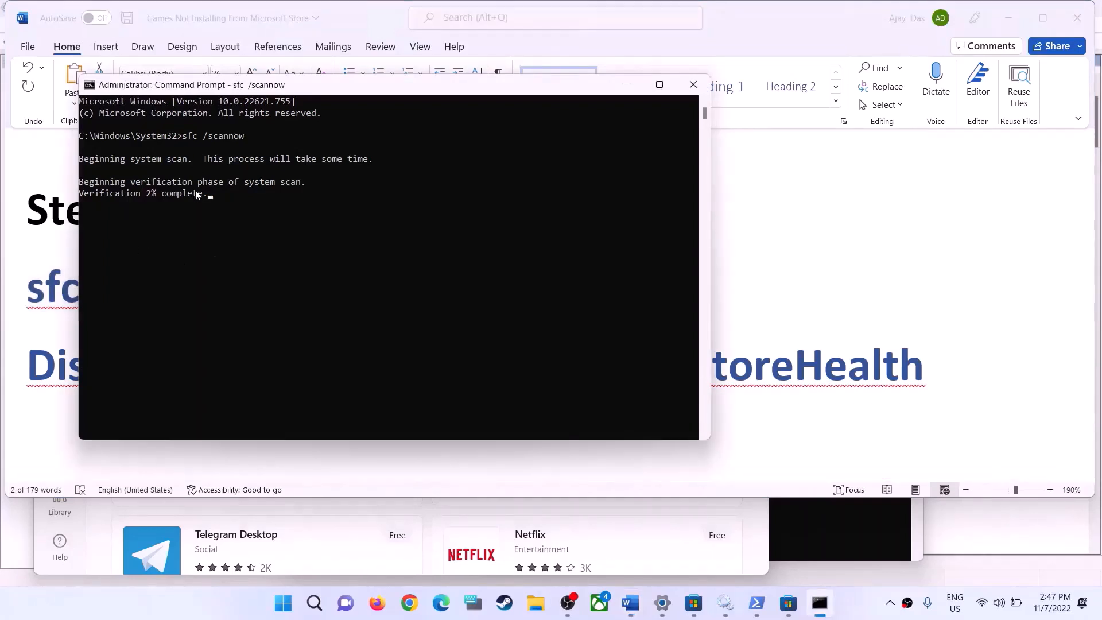
double_click(62, 367)
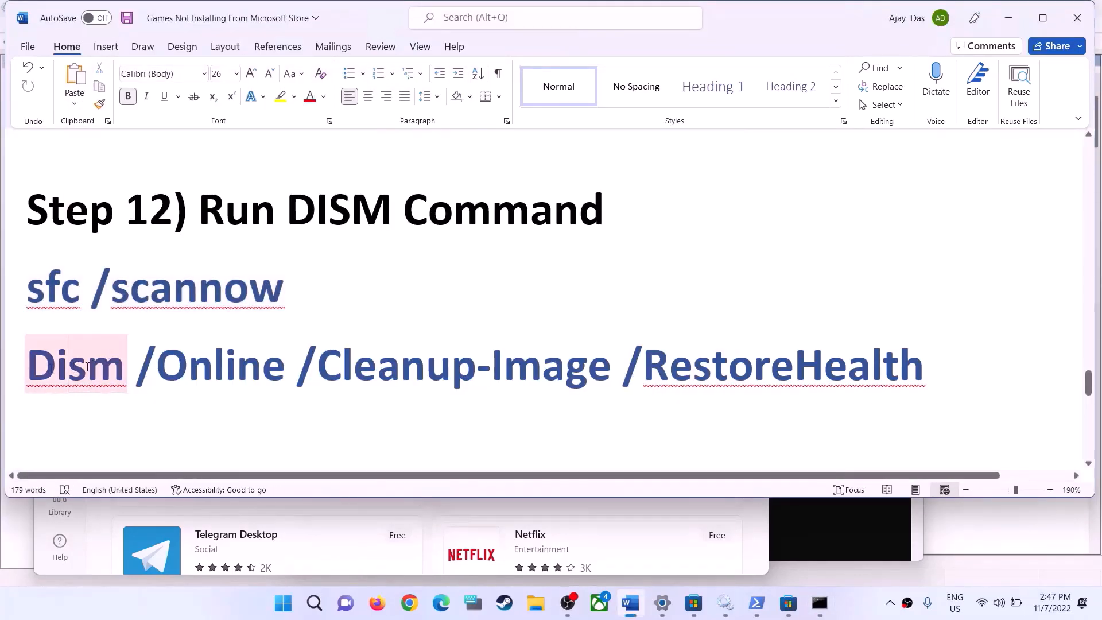
drag(61, 367, 924, 370)
Show the Restart choice in the Windows power options and go back to the Word guide without restarting
click(284, 603)
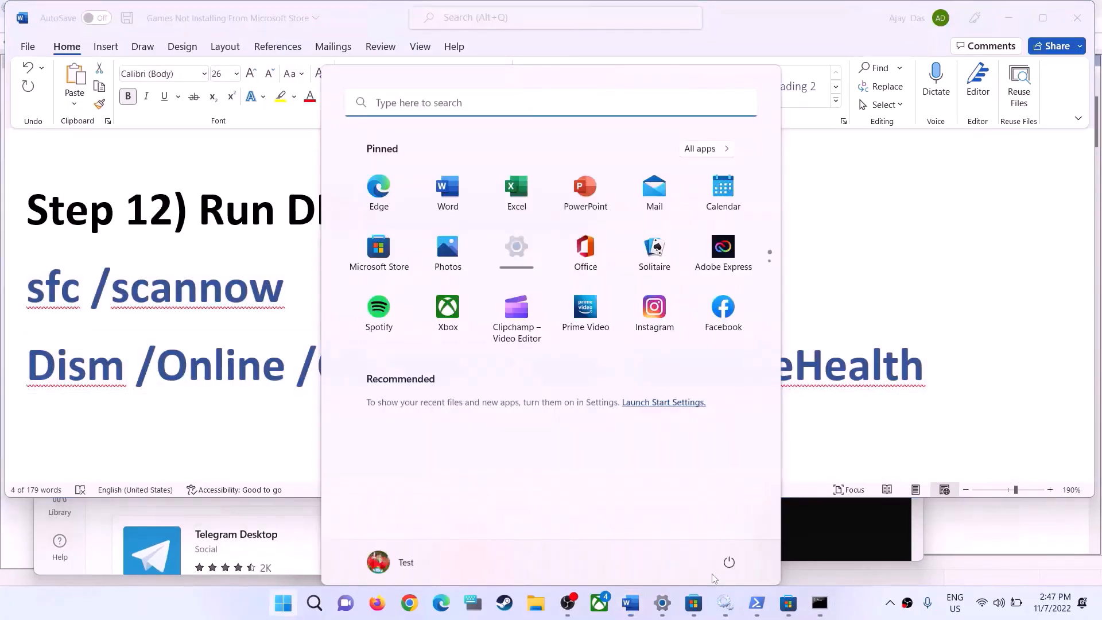
click(729, 554)
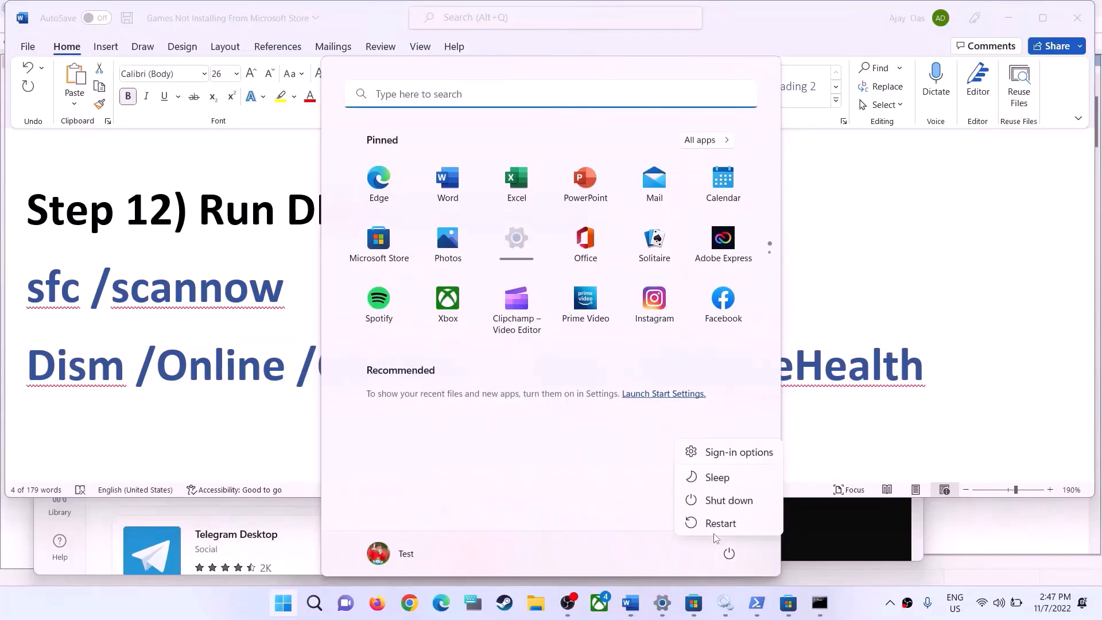
click(213, 293)
click(221, 295)
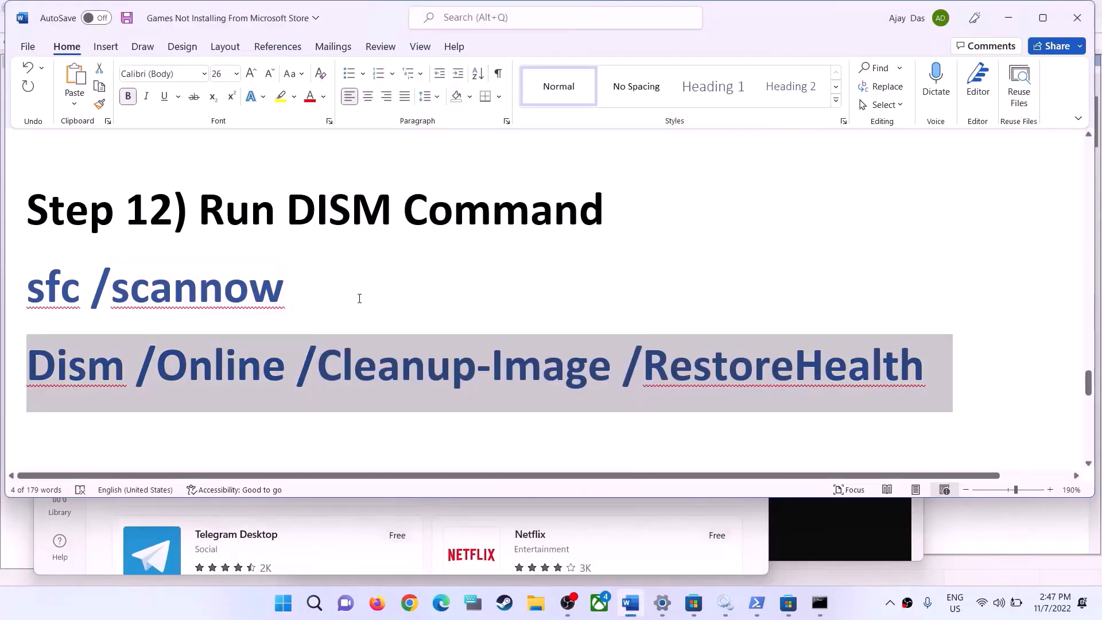
Copy inetcpl.cpl from Step 13 of the Word guide, search Windows for it and open the control panel item
click(305, 288)
scroll(443, 347, down, 1)
scroll(443, 347, down, 3)
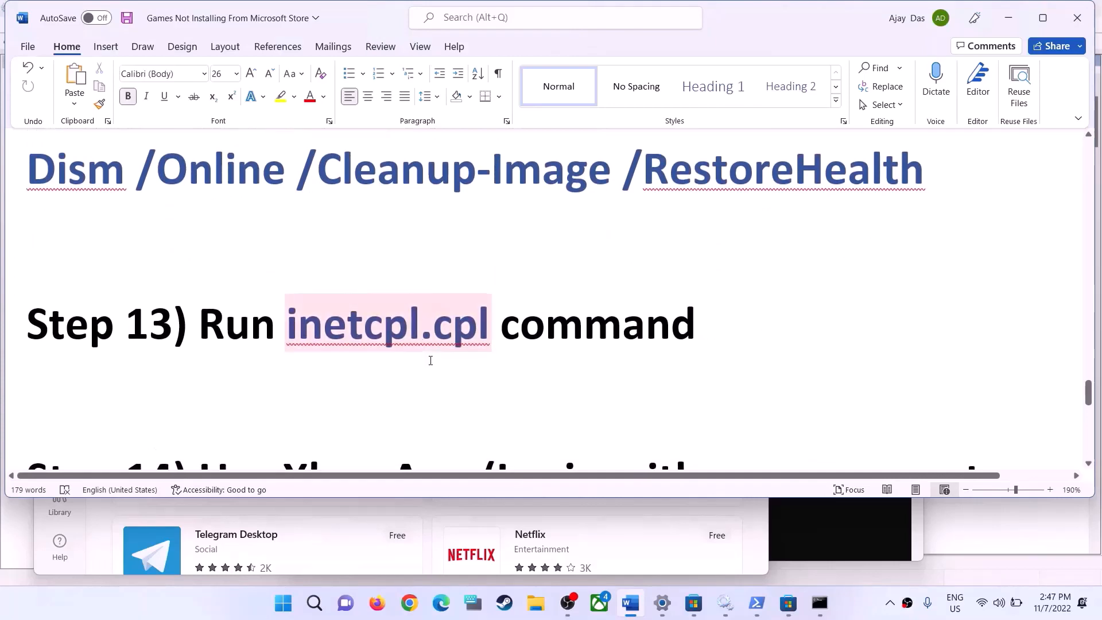
scroll(432, 359, up, 1)
drag(286, 389, 498, 390)
key(ctrl+c)
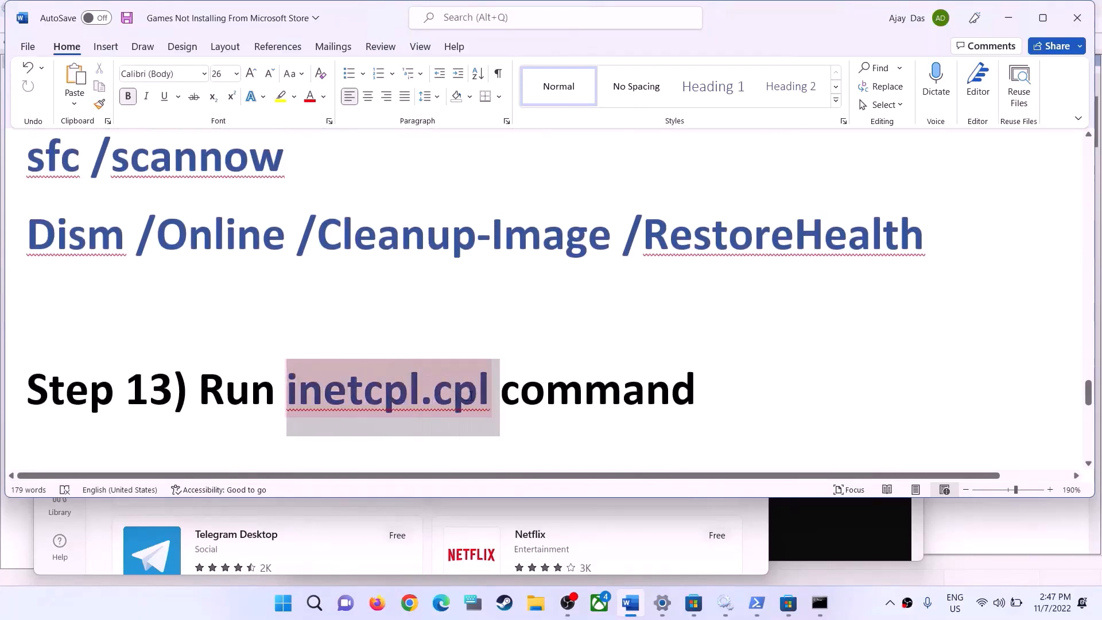
click(283, 606)
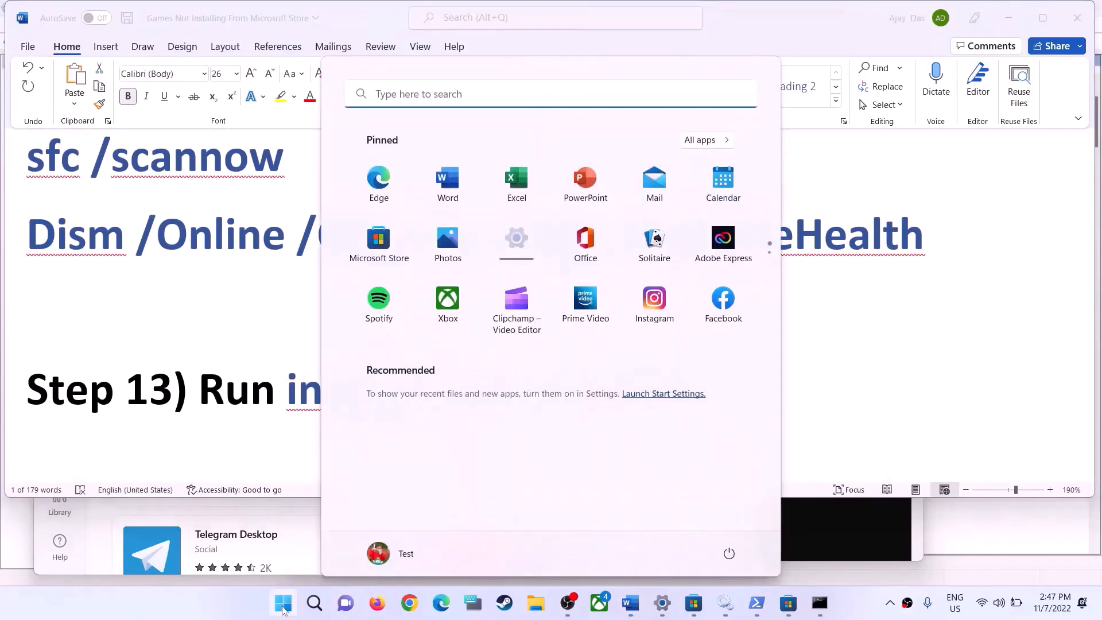
key(ctrl+v)
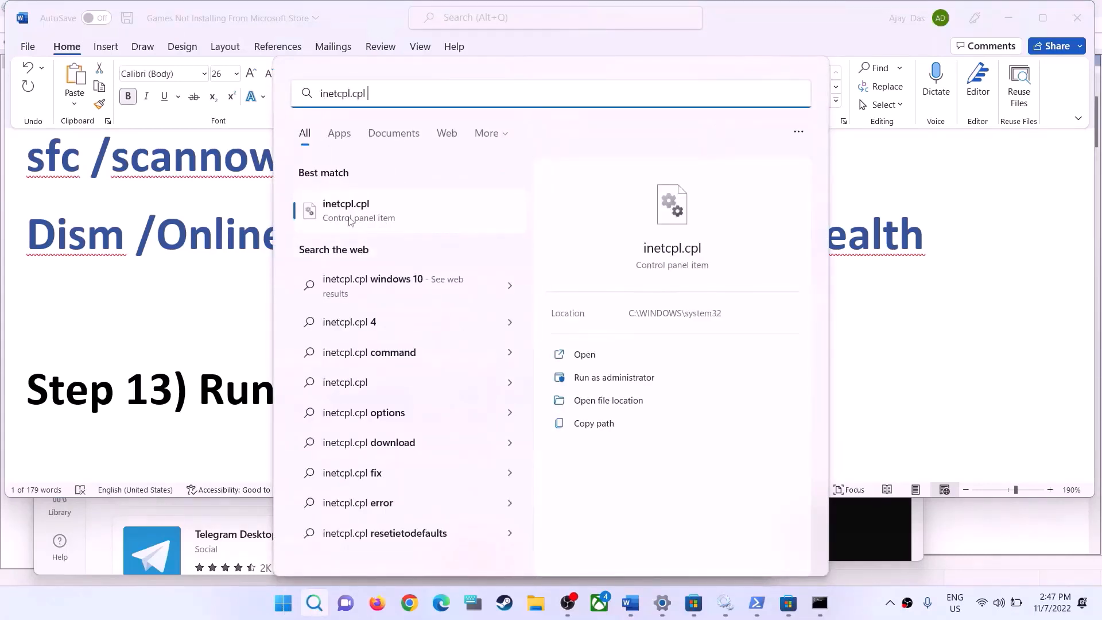
click(349, 218)
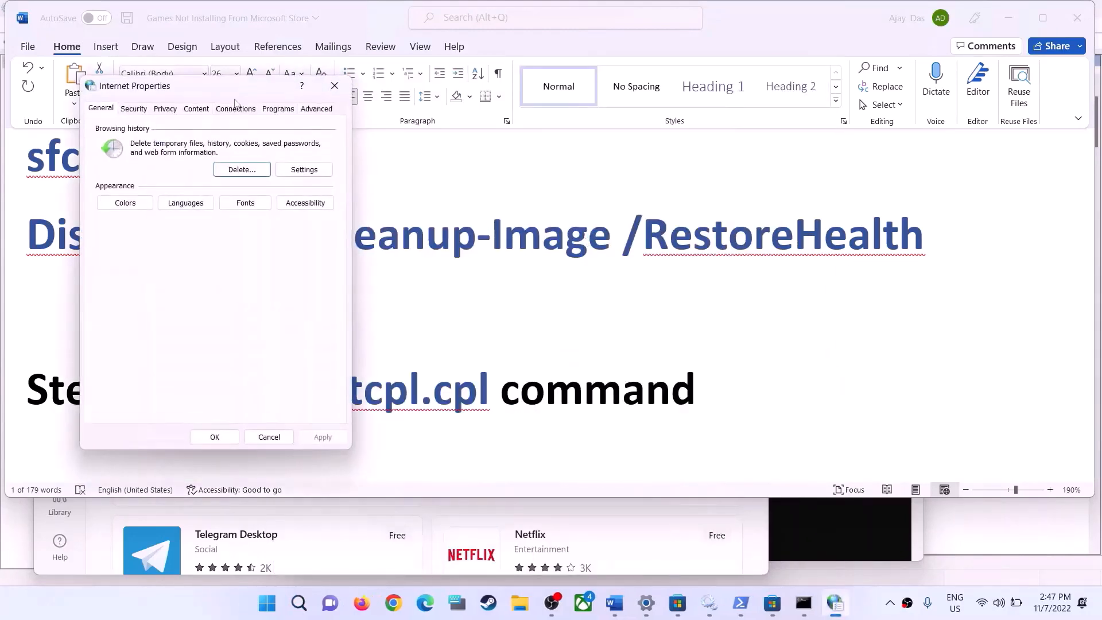
Enable Use TLS 1.0 and Use TLS 1.1 in the advanced Internet Properties, apply the changes and close the dialog
drag(224, 93, 624, 150)
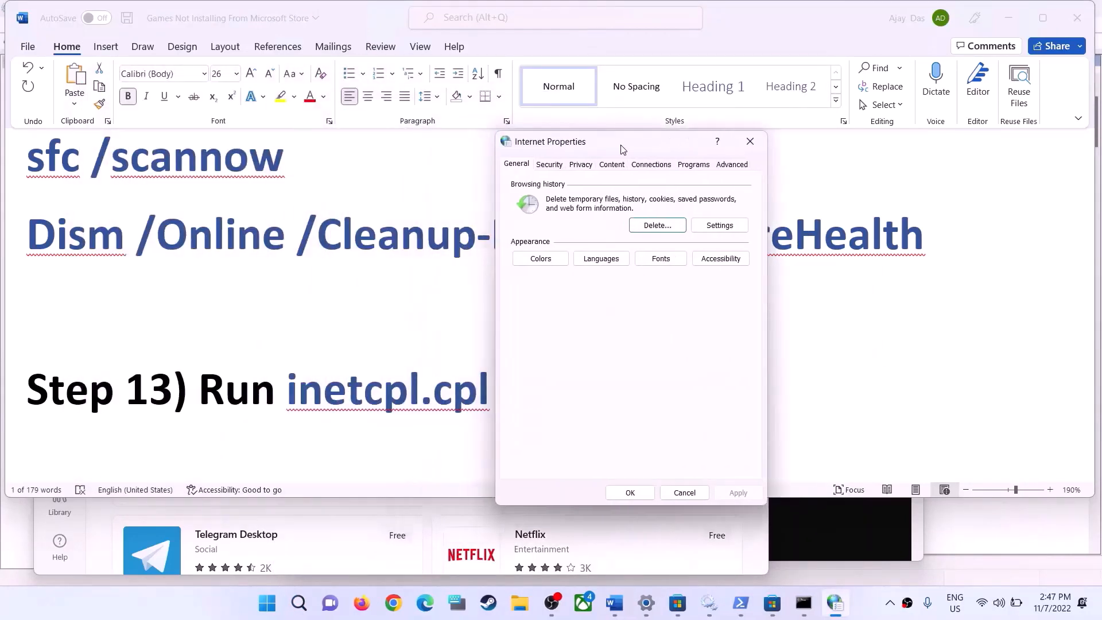
click(735, 165)
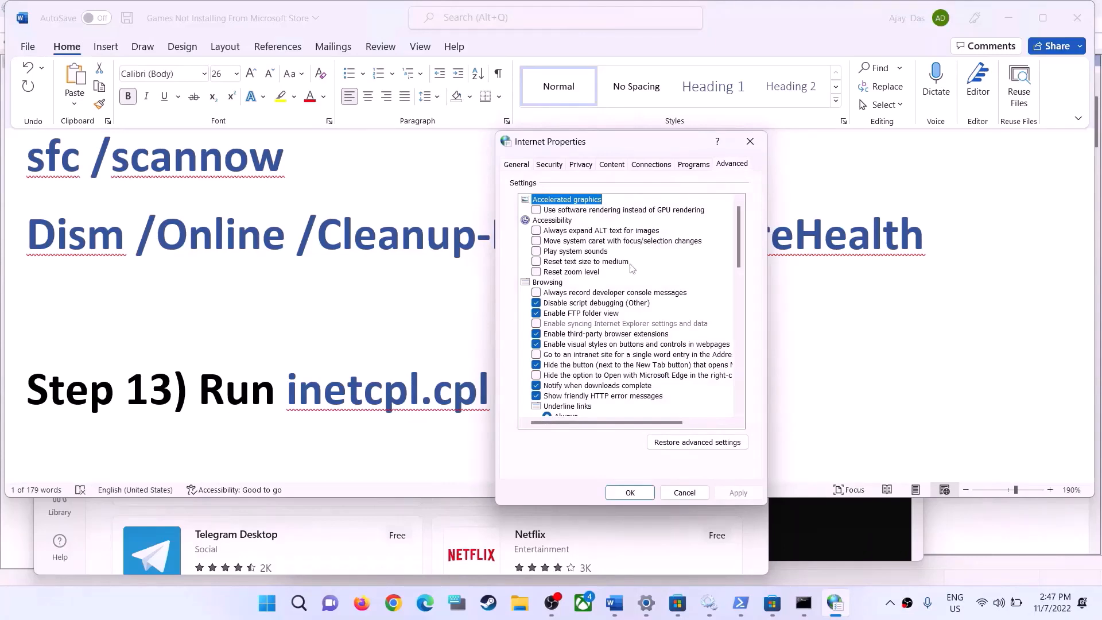
scroll(614, 316, down, 10)
scroll(628, 375, down, 1)
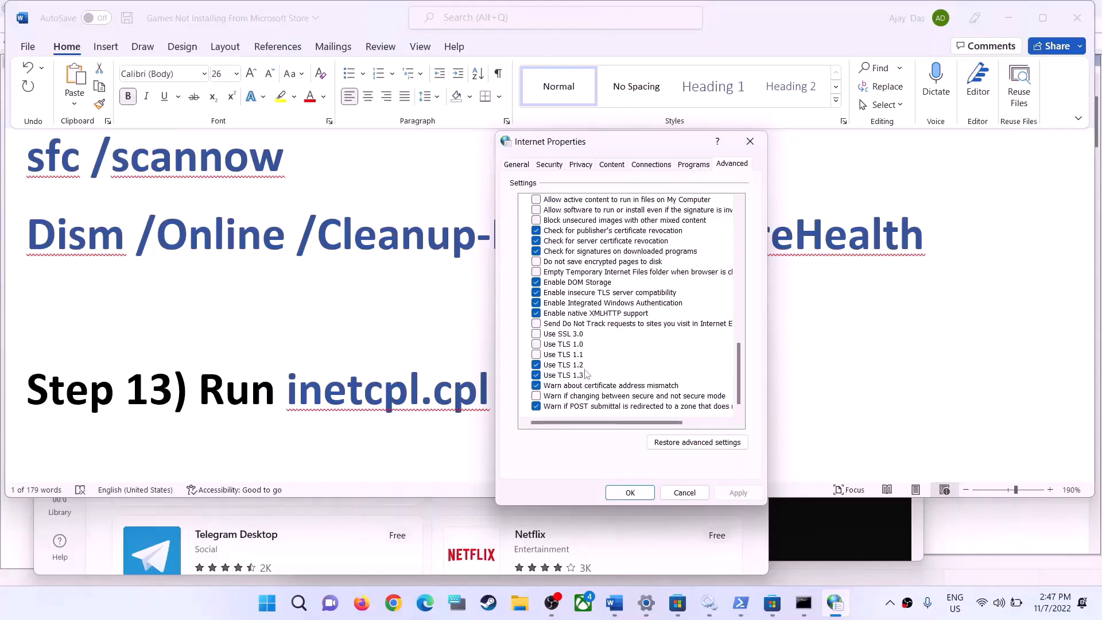
click(536, 346)
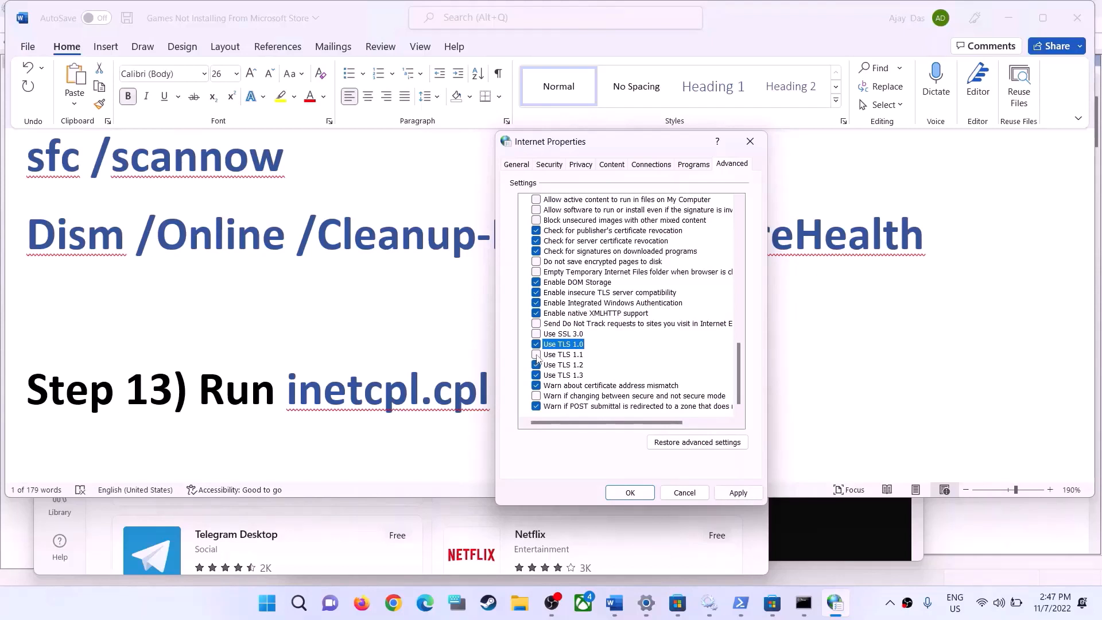
click(537, 354)
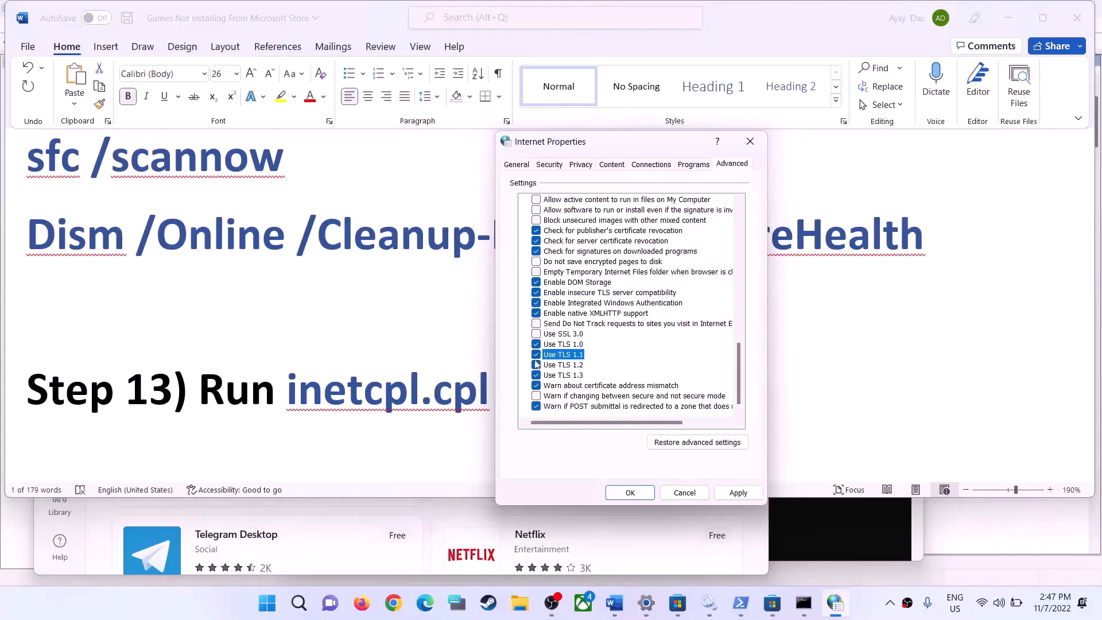
click(738, 493)
click(637, 493)
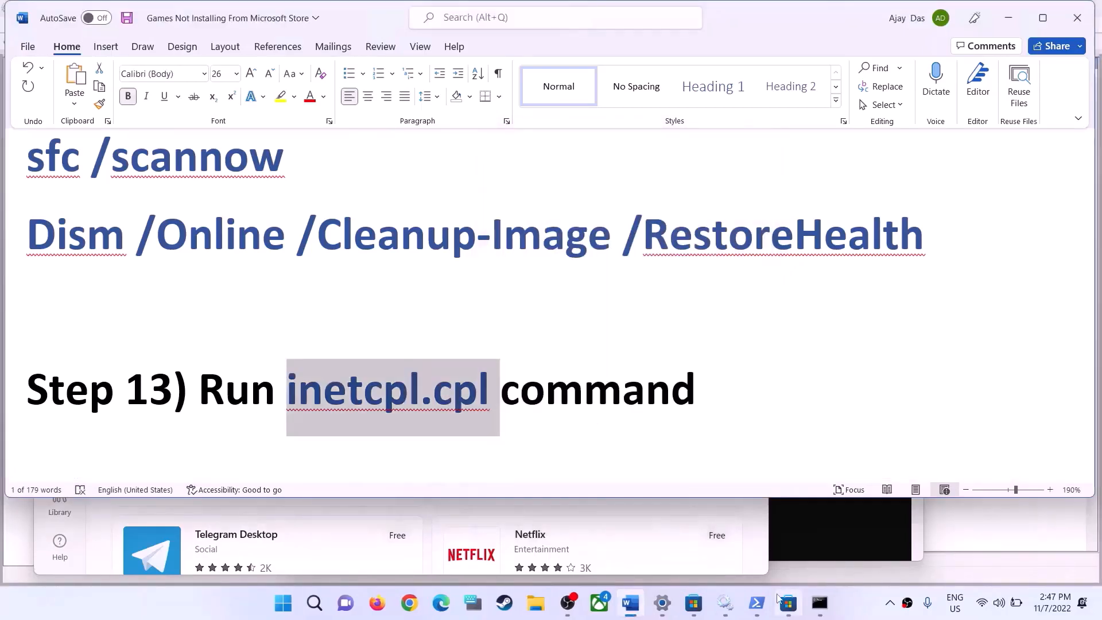
Check the Microsoft Store window, go to Step 14 in the Word guide and highlight "Xbox App"
click(787, 603)
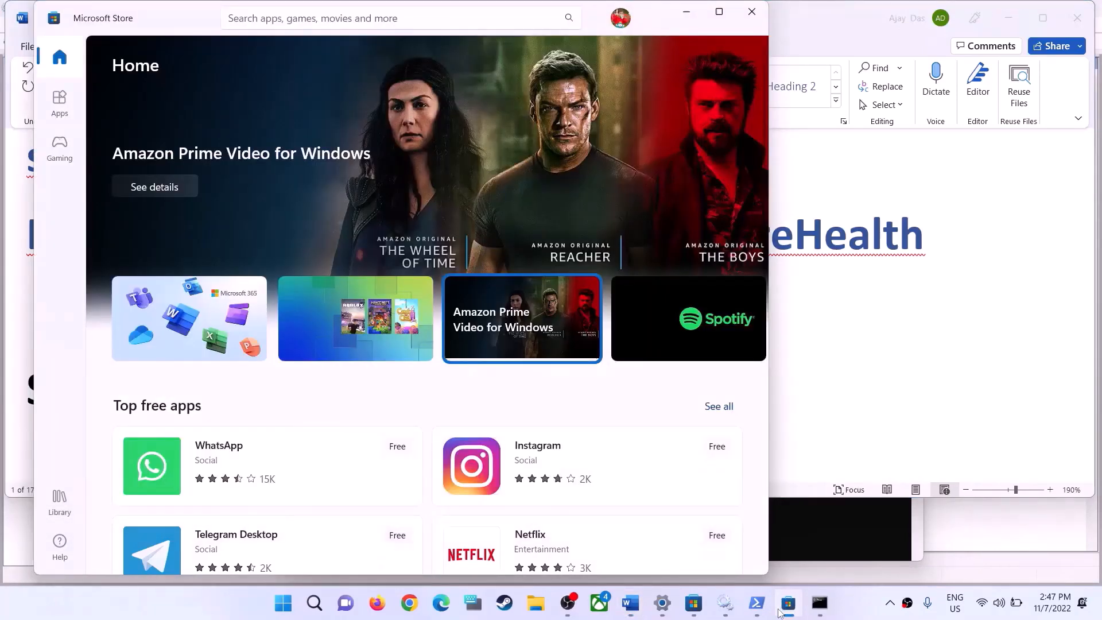
click(788, 603)
scroll(507, 400, down, 5)
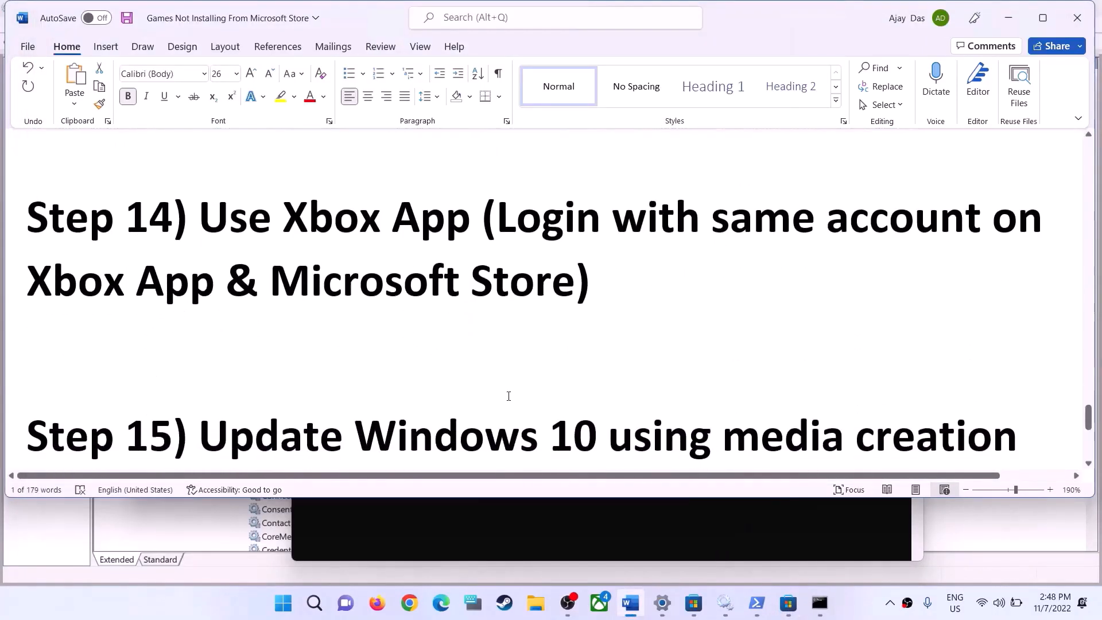
drag(200, 283, 444, 284)
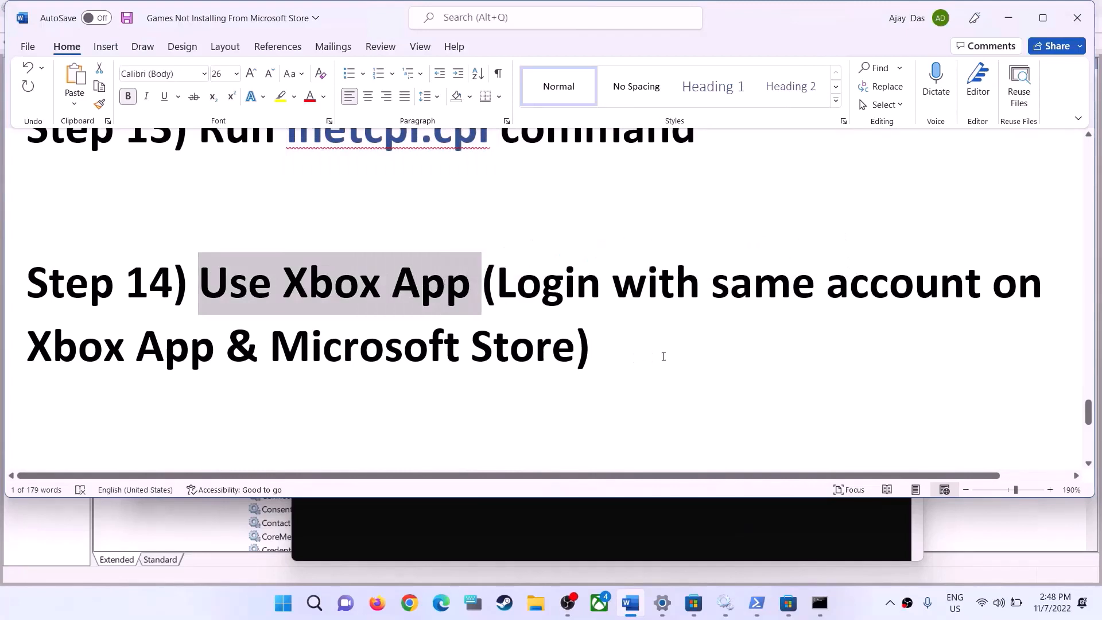
click(616, 352)
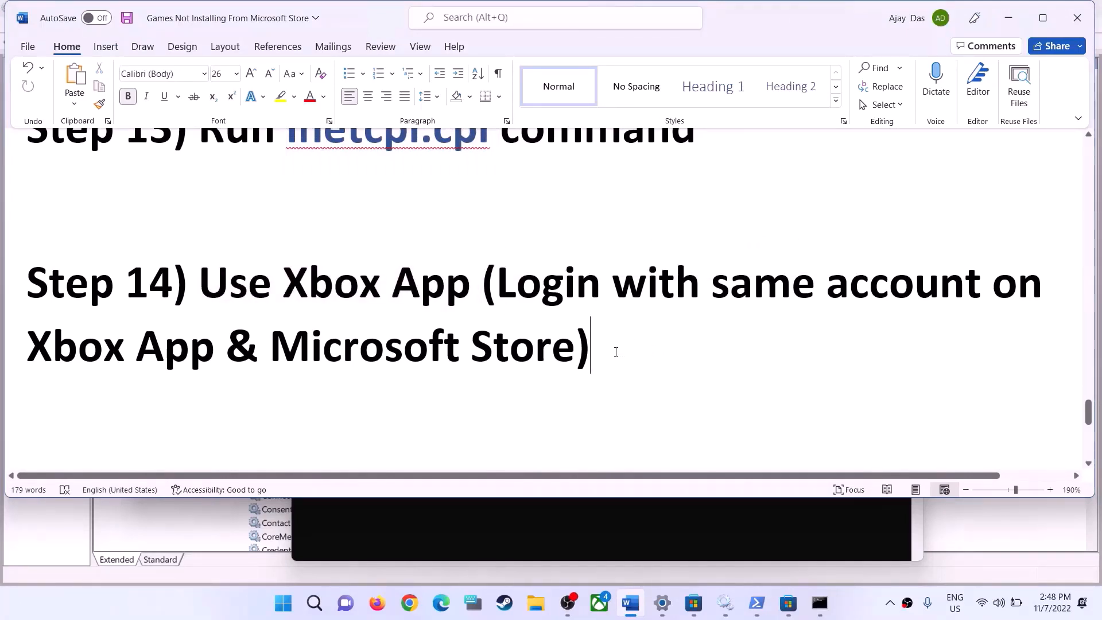
mouse_move(788, 603)
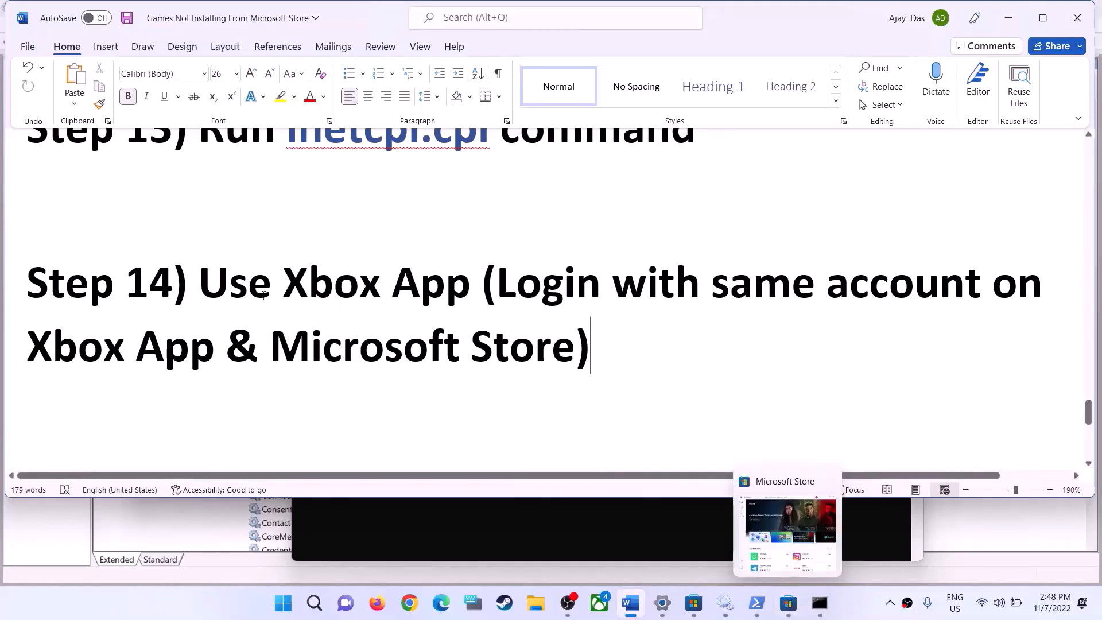
drag(200, 287, 445, 277)
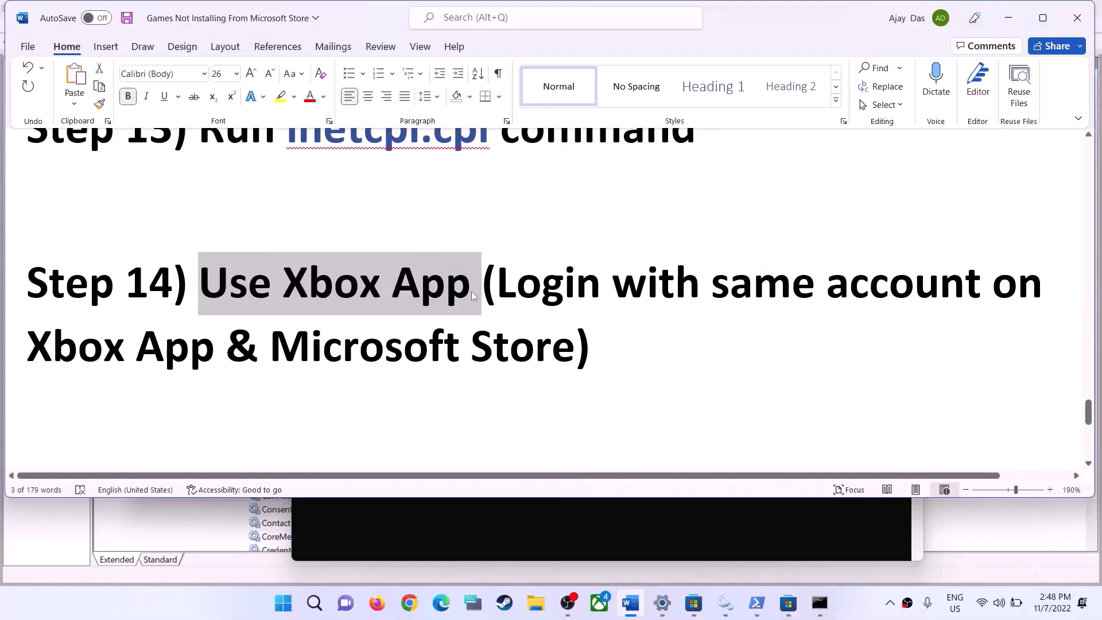
click(296, 300)
drag(286, 287, 452, 289)
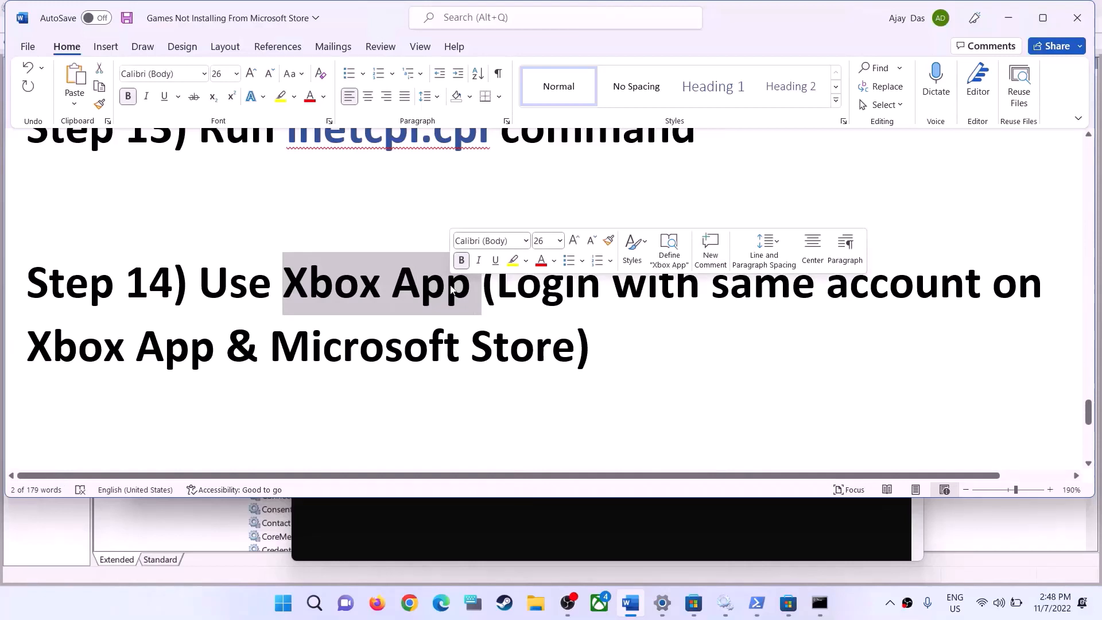
Look through the open windows for the Microsoft Store and return to Step 14 in the Word guide
mouse_move(694, 613)
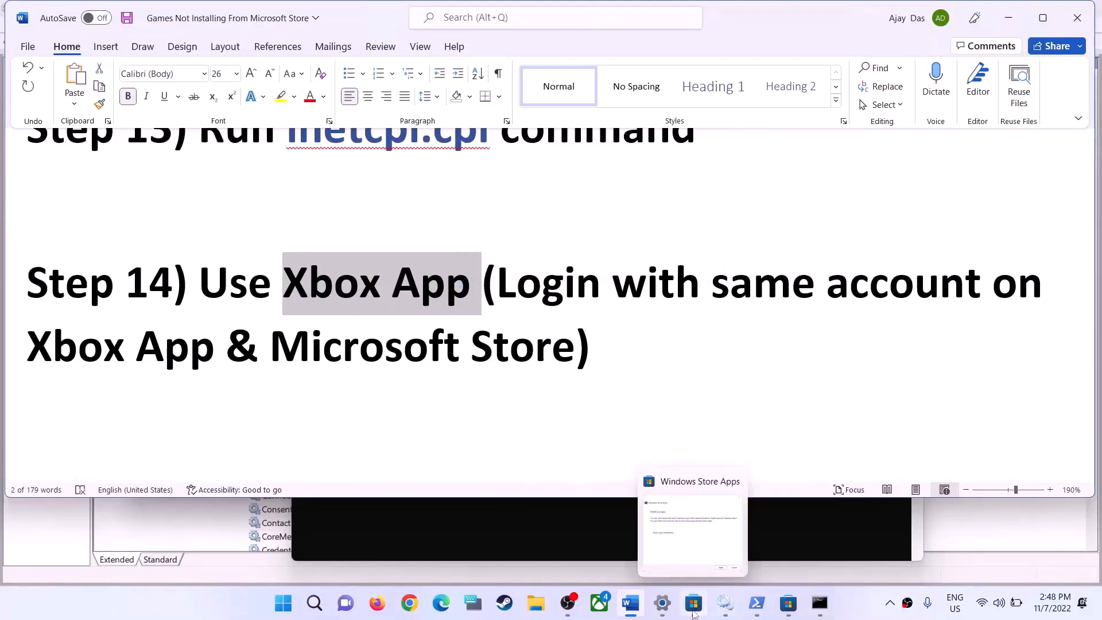
click(696, 612)
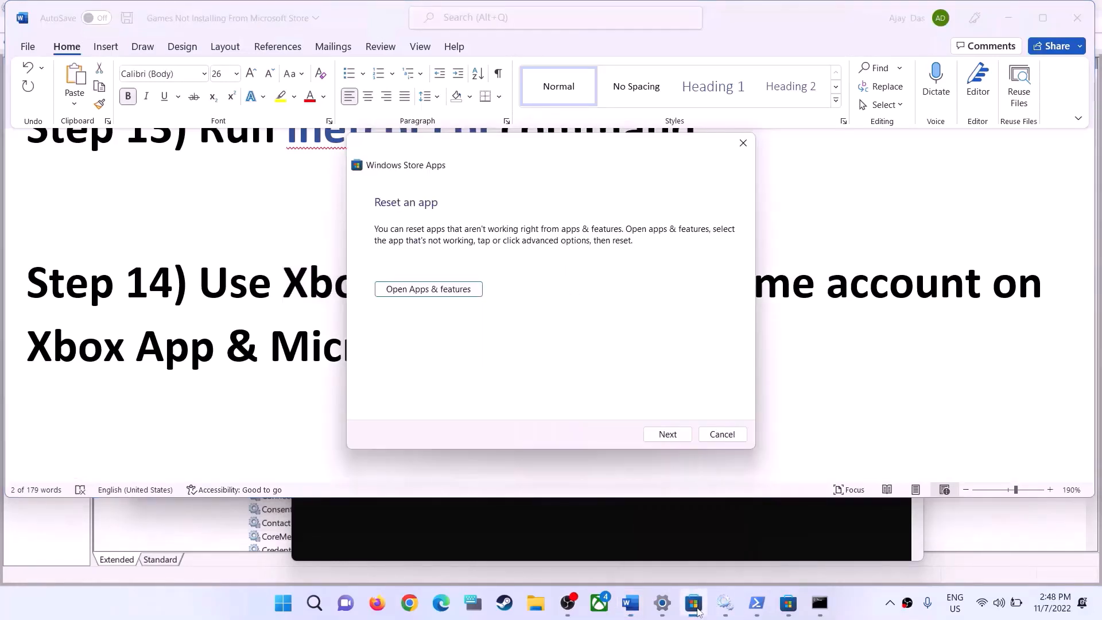
click(718, 532)
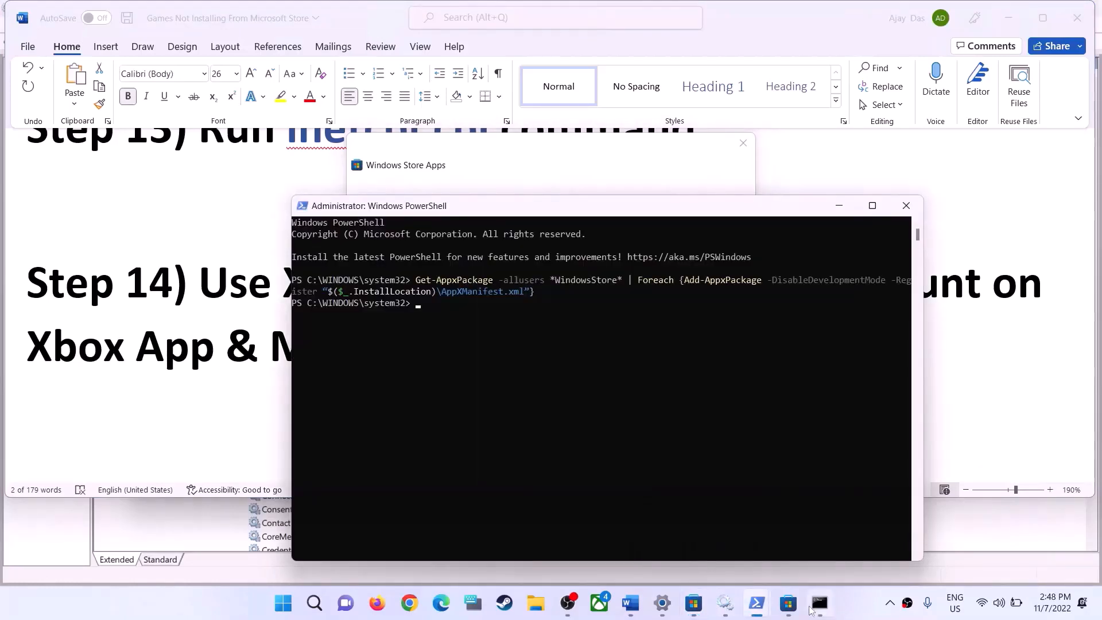
click(788, 603)
click(964, 373)
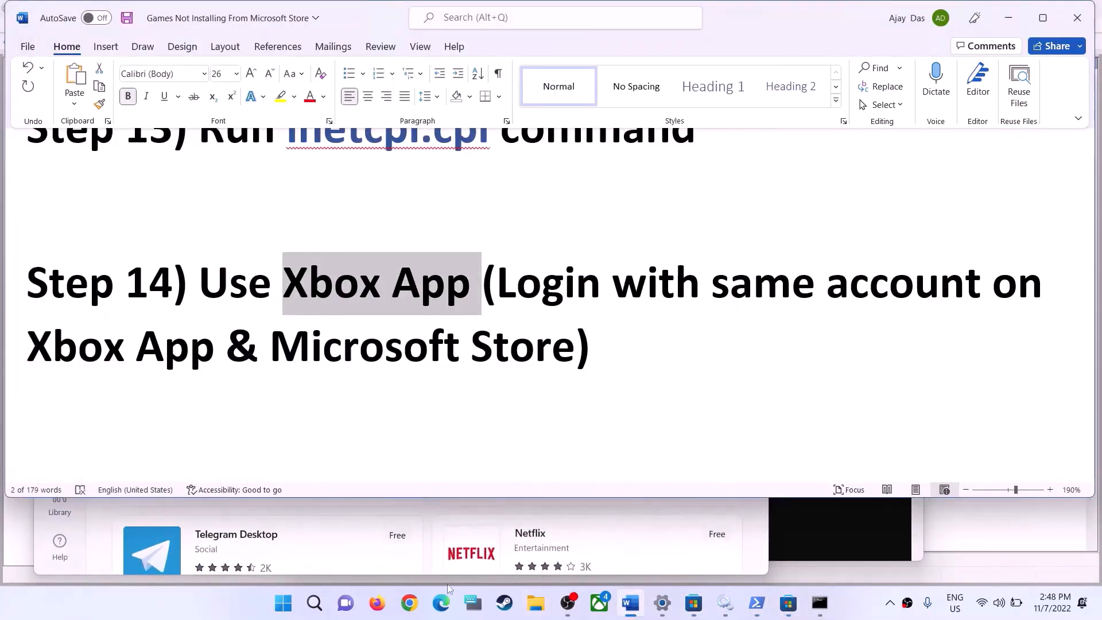
Switch to Chrome, search Google for "Xbox App" and open the Xbox App for Windows PC page
click(410, 604)
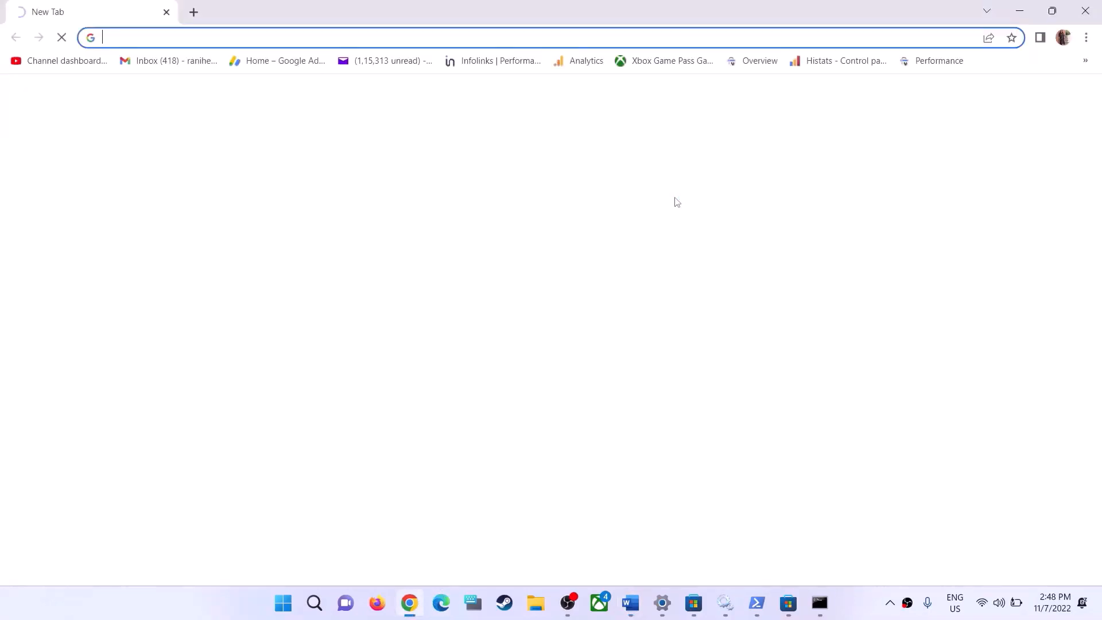
text(Xbox App)
key(Return)
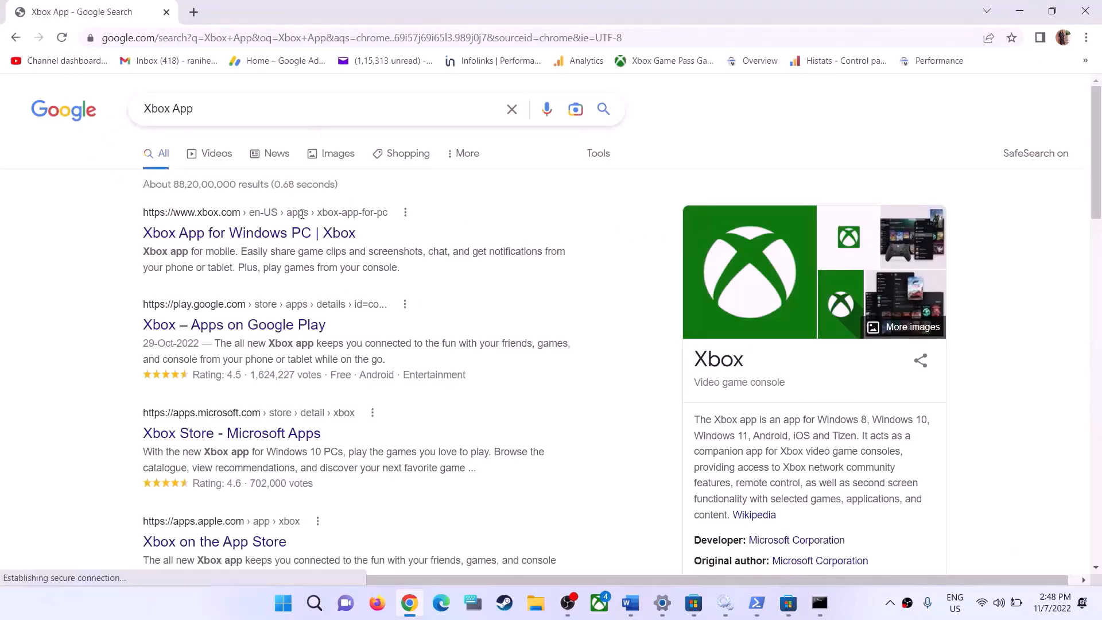
click(235, 240)
Copy the Xbox app page address and paste it on a new line under Step 14 in the Word guide
click(301, 38)
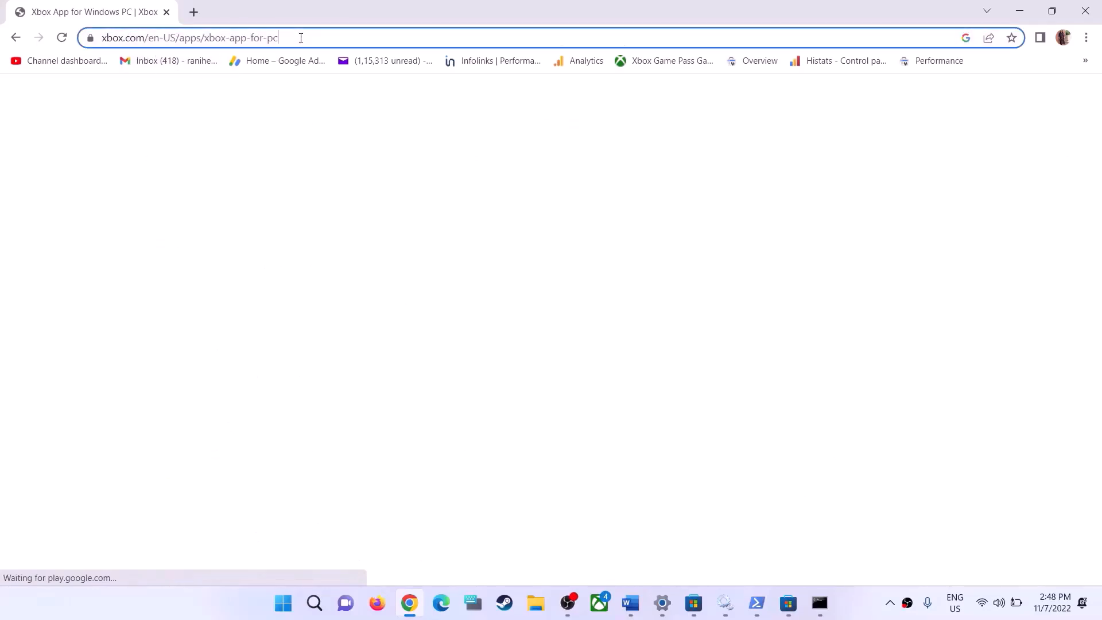
click(637, 610)
click(660, 348)
key(Return)
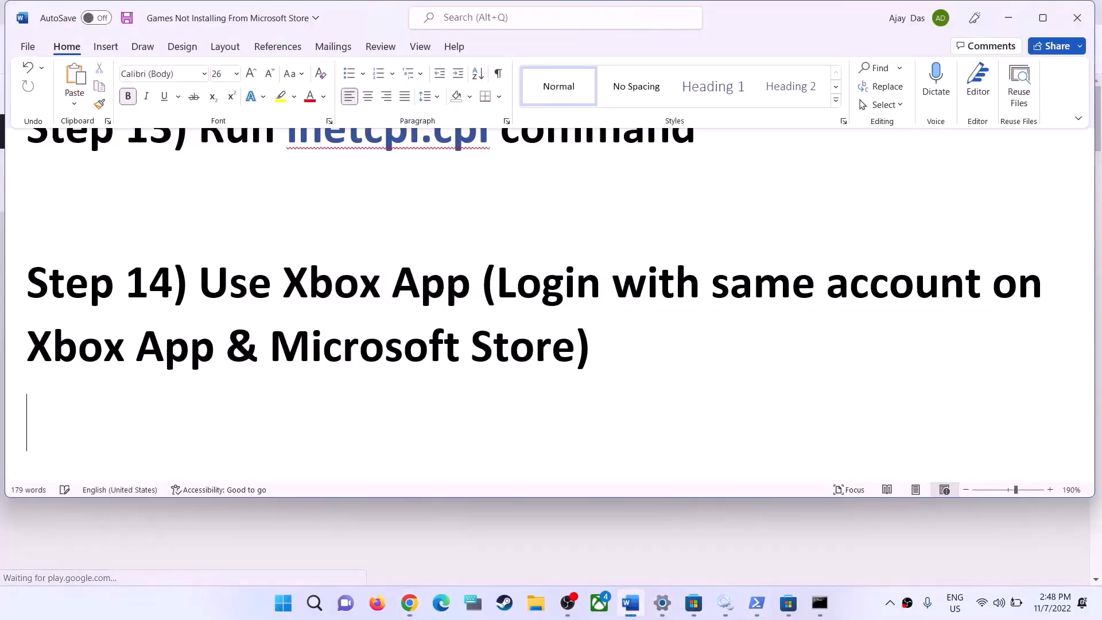
text(https://www.xbox.com/en-US/apps/xbox-app-for-pc)
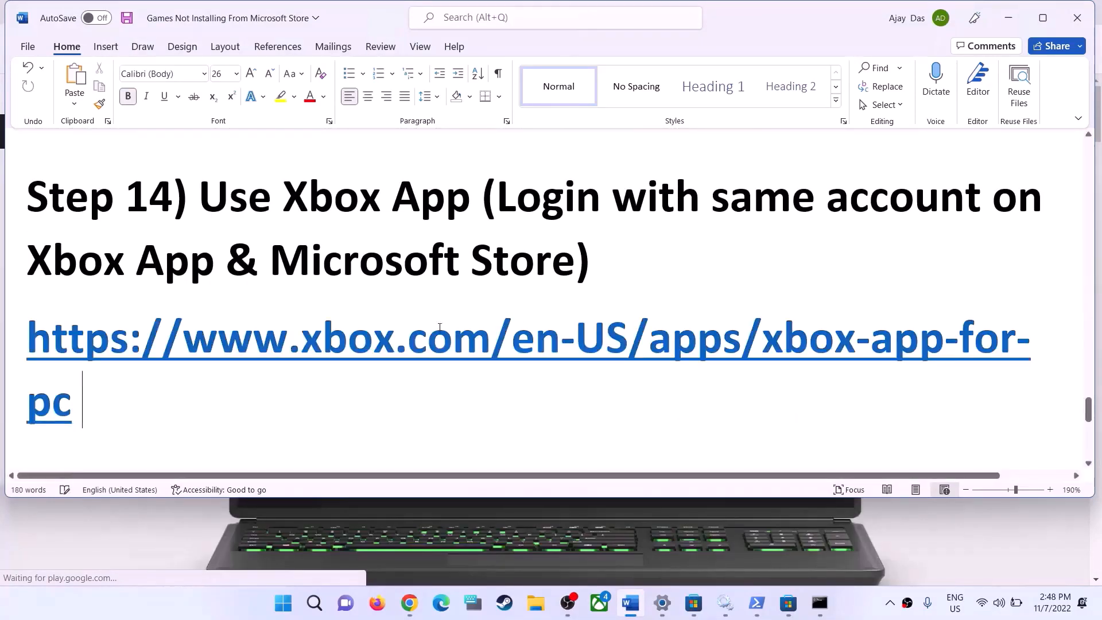
Return to the Xbox app page in Chrome and download the Xbox app installer
key(alt+Tab)
scroll(590, 435, down, 10)
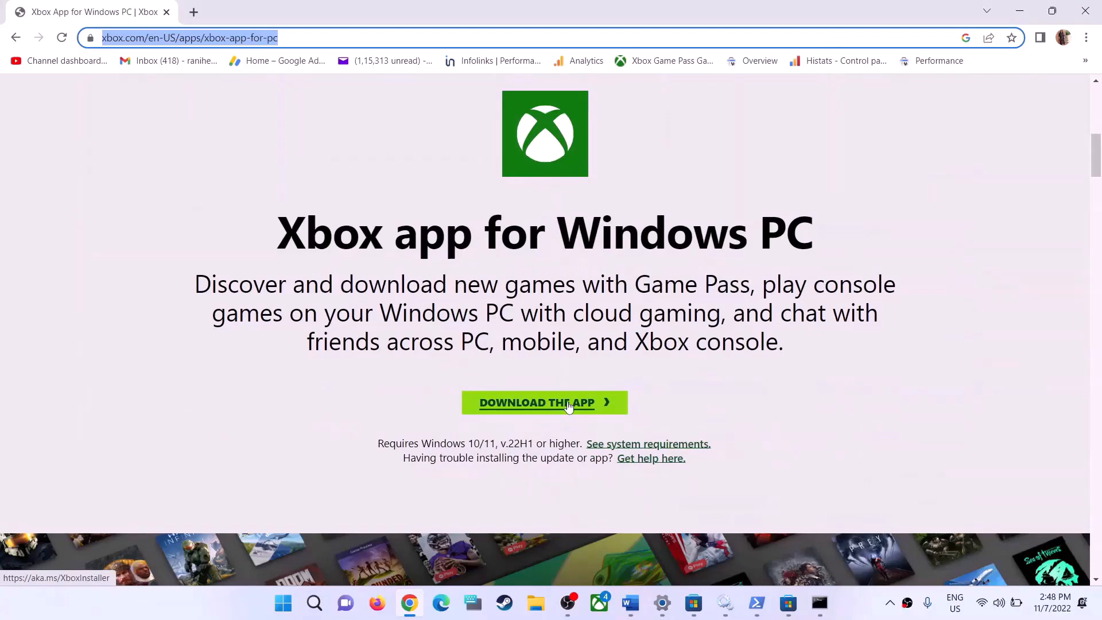
scroll(531, 408, up, 8)
scroll(620, 407, down, 5)
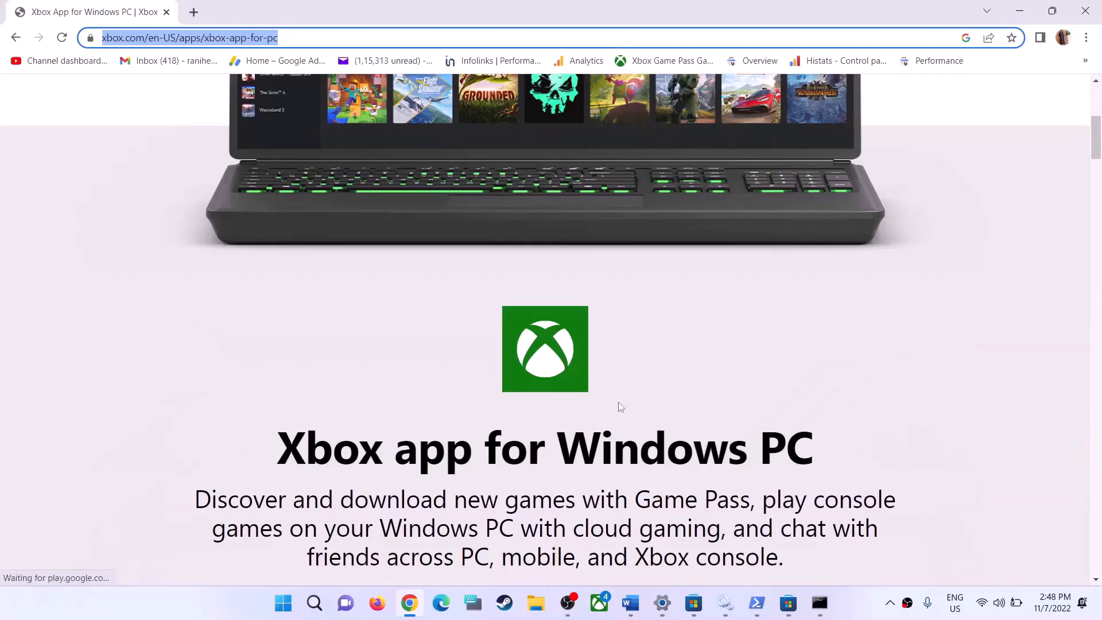
scroll(620, 407, down, 5)
click(559, 341)
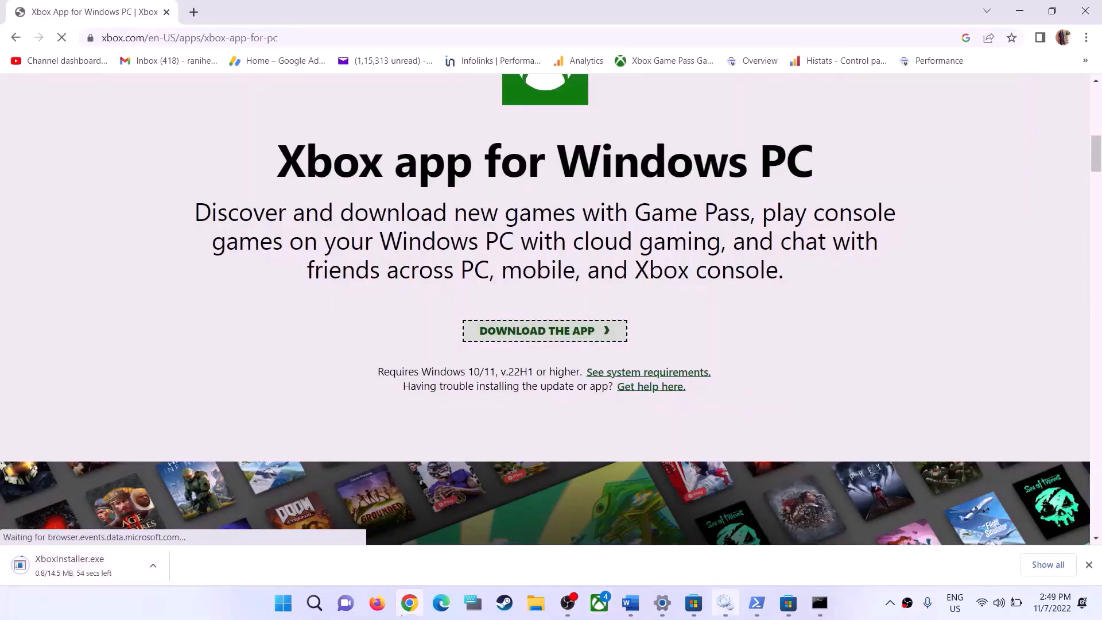
Open the Xbox app, then highlight the Step 14 note about logging in with the same account in the Word guide
click(600, 604)
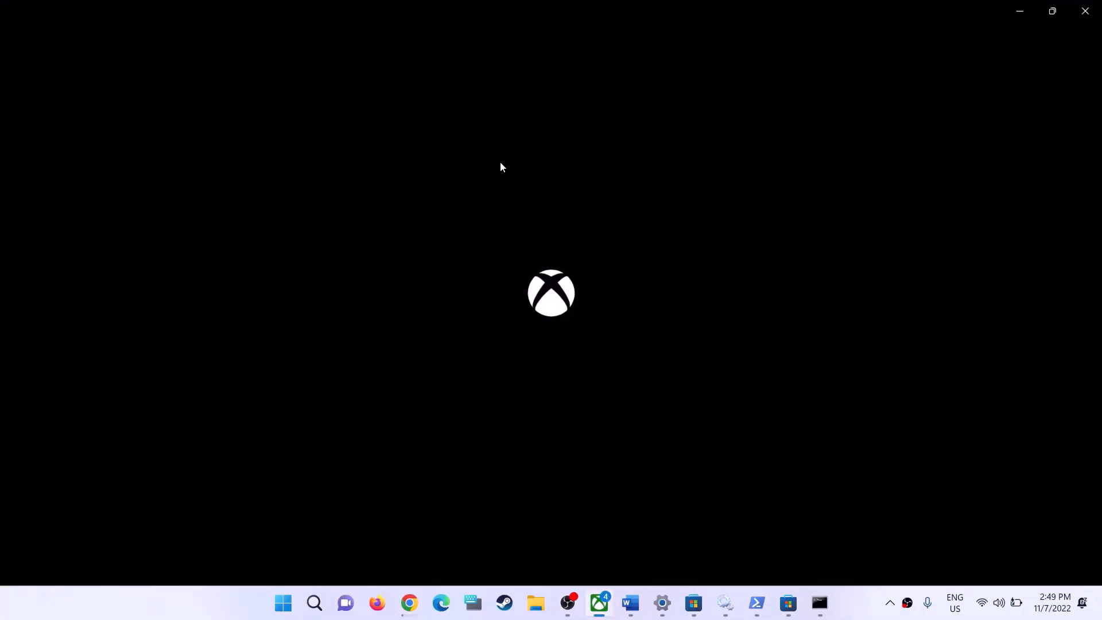
click(638, 606)
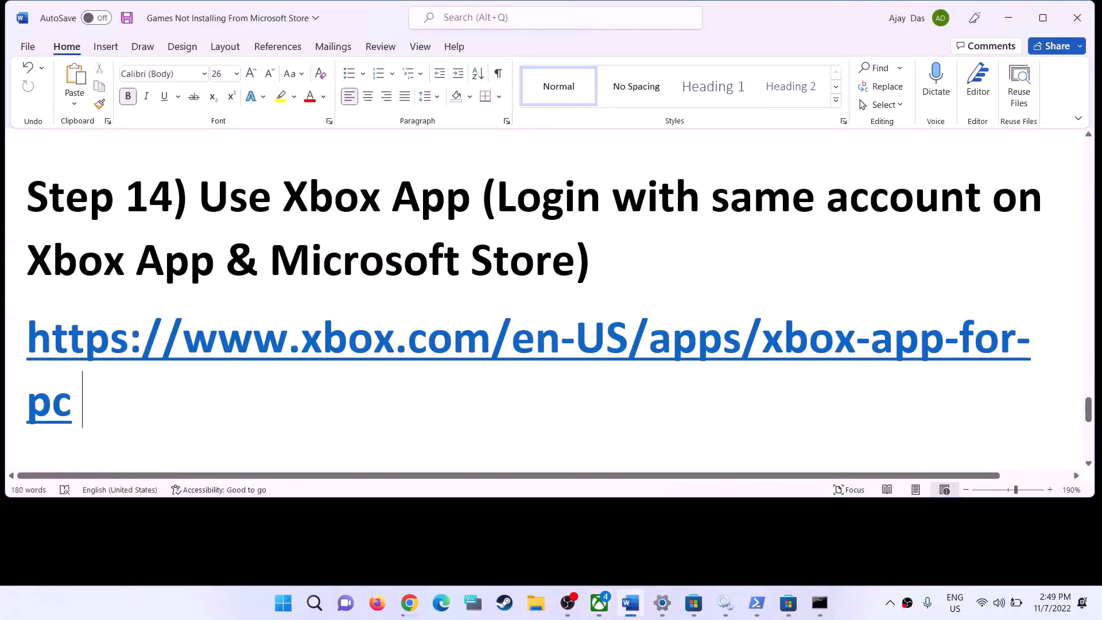
drag(497, 197, 576, 262)
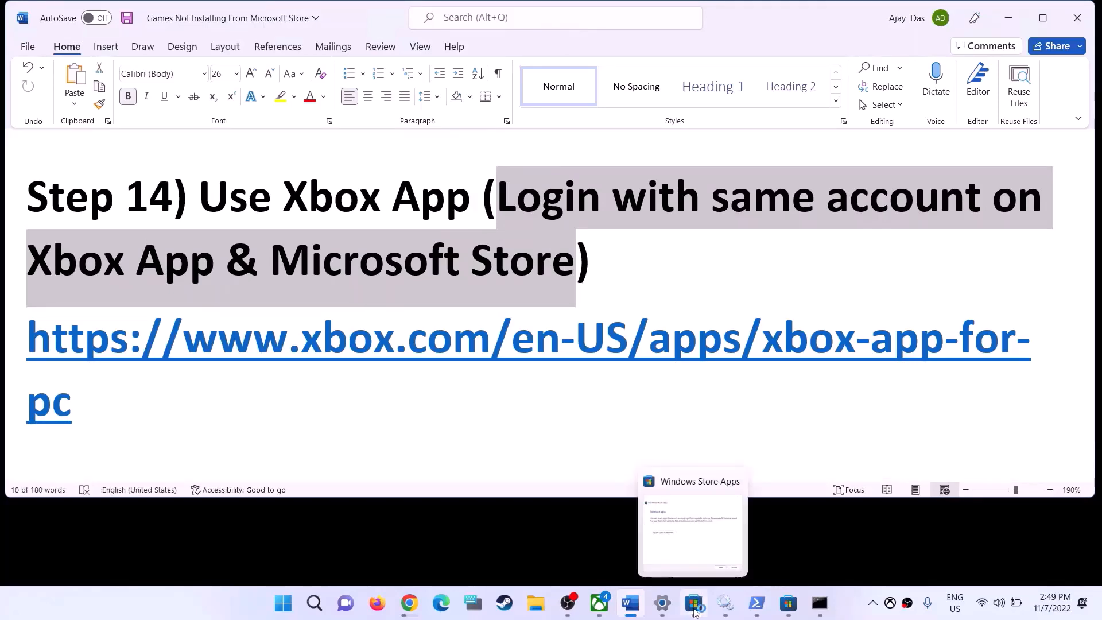
Switch to the Microsoft Store and maximize its window
click(694, 612)
click(787, 606)
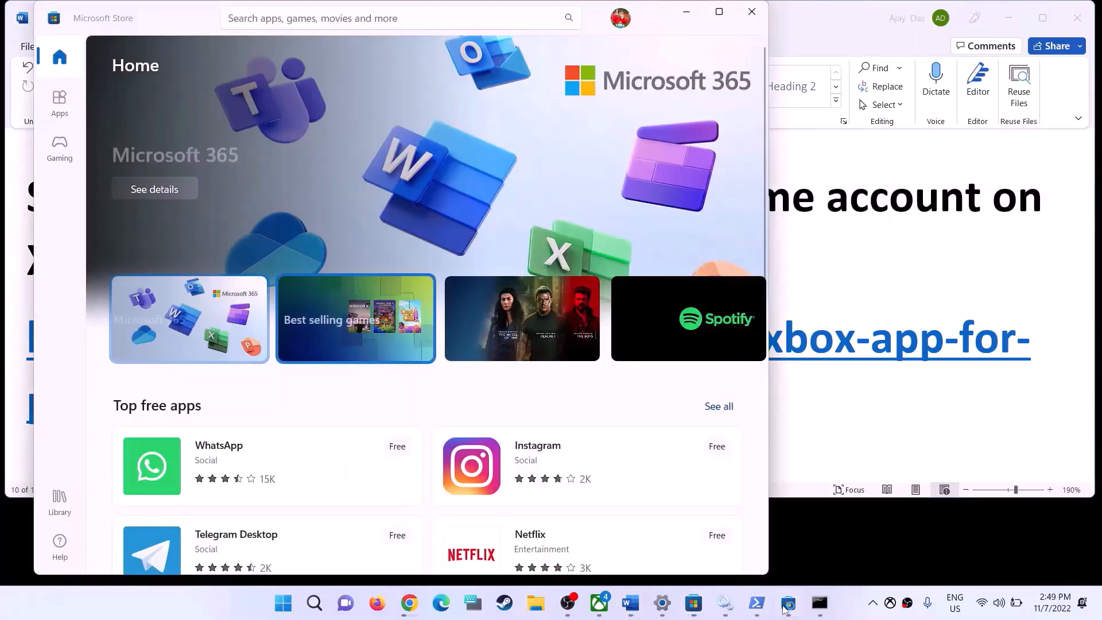
click(725, 17)
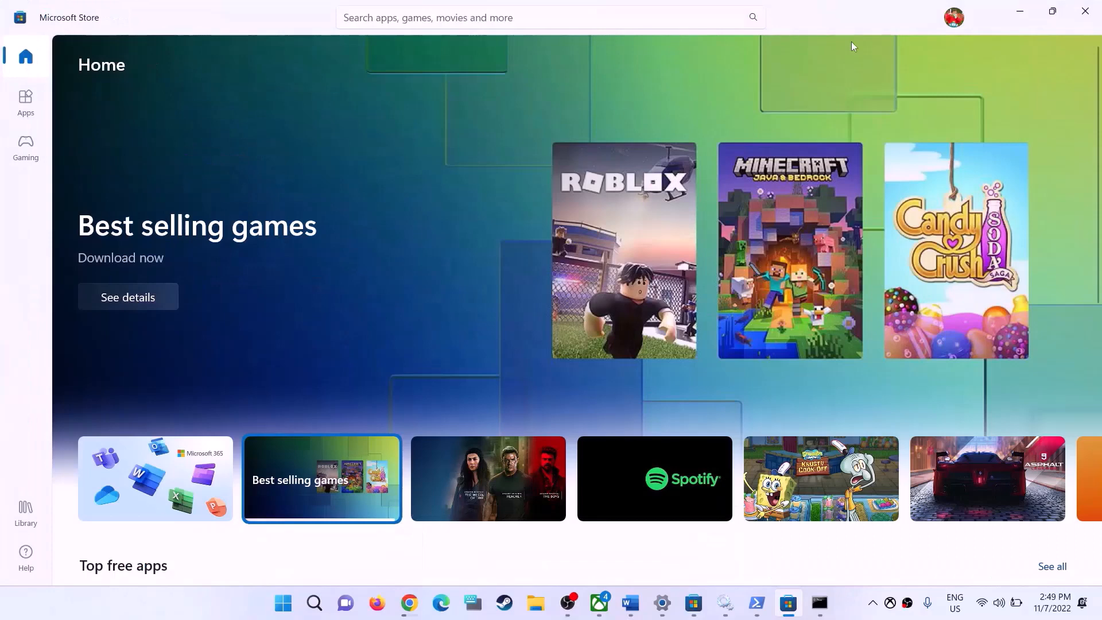
Check which account is signed in to the Microsoft Store
click(955, 18)
click(882, 27)
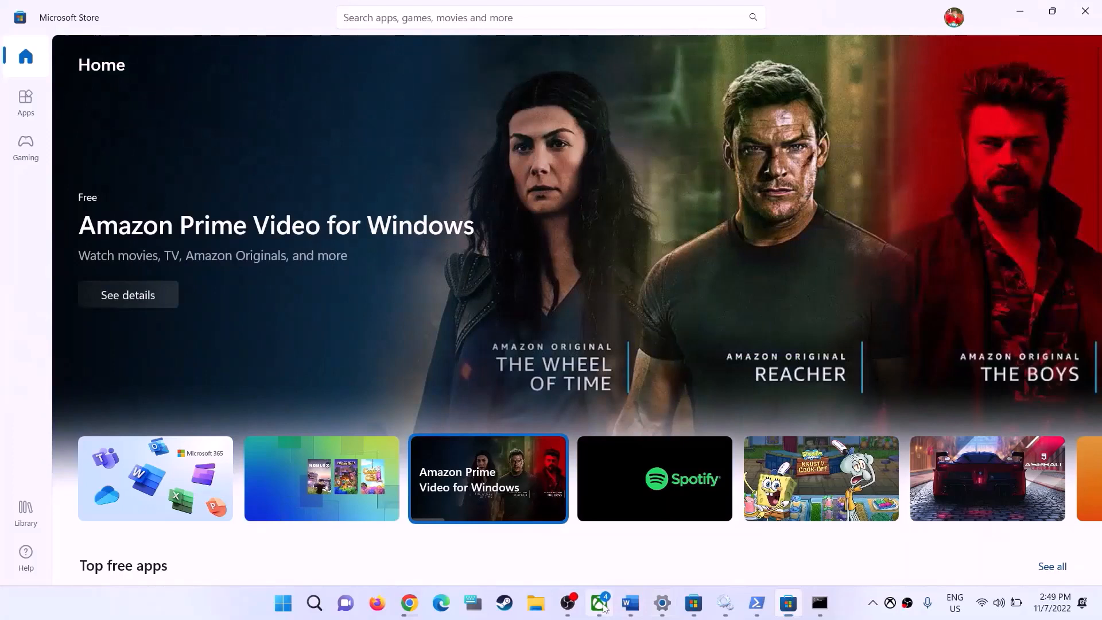
Switch to the Xbox app, search for "forza horizon 5" and open the Forza Horizon 5 Standard Edition page
click(601, 605)
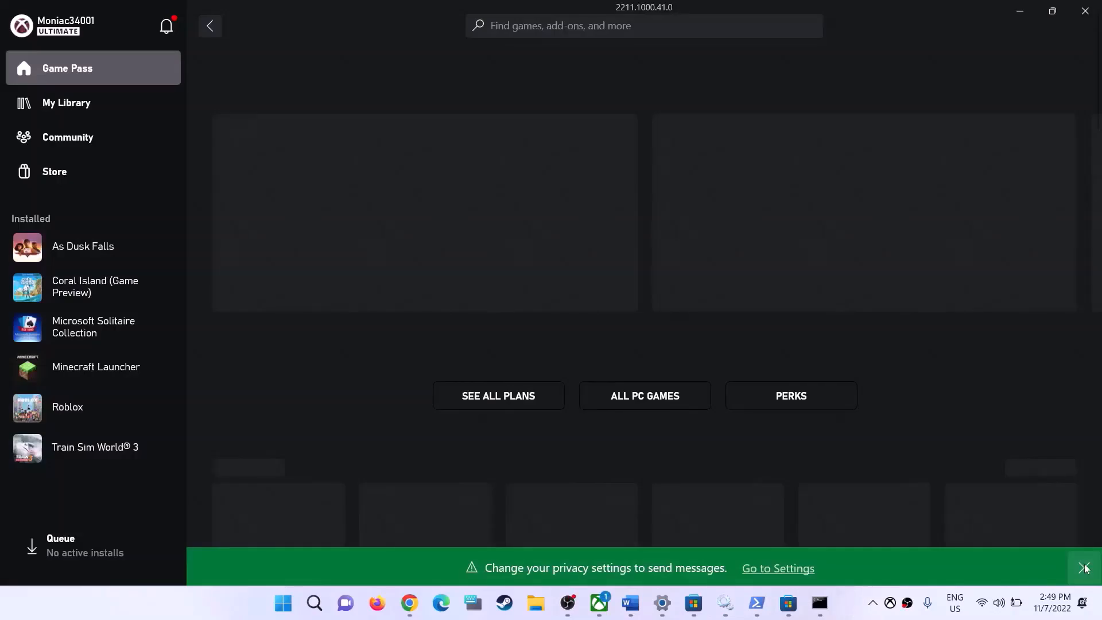
click(1084, 568)
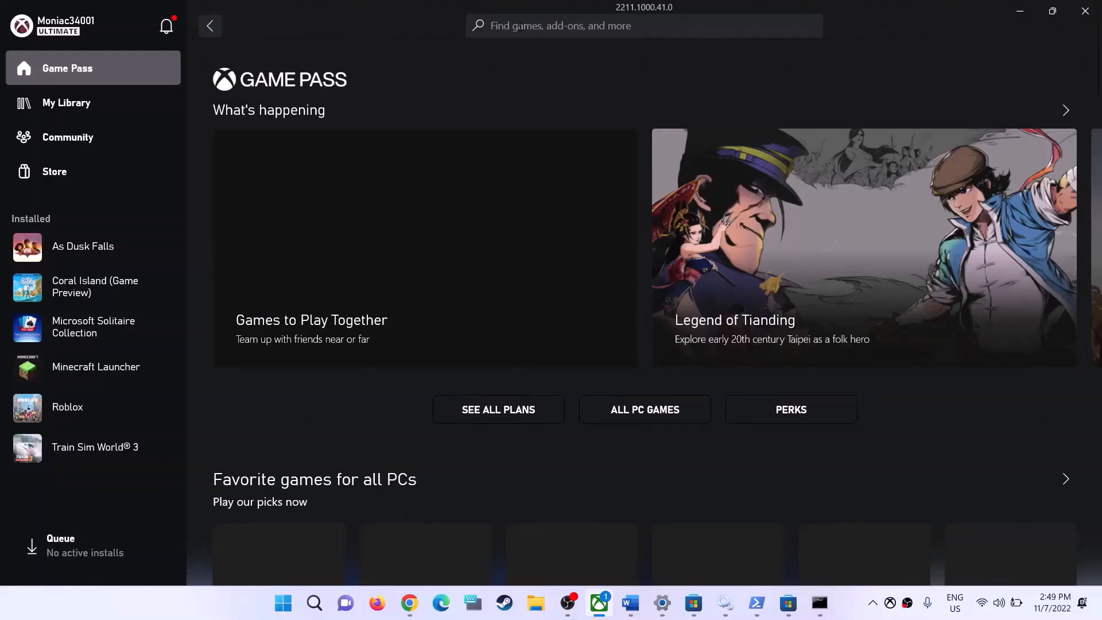
text(forza horizon 5)
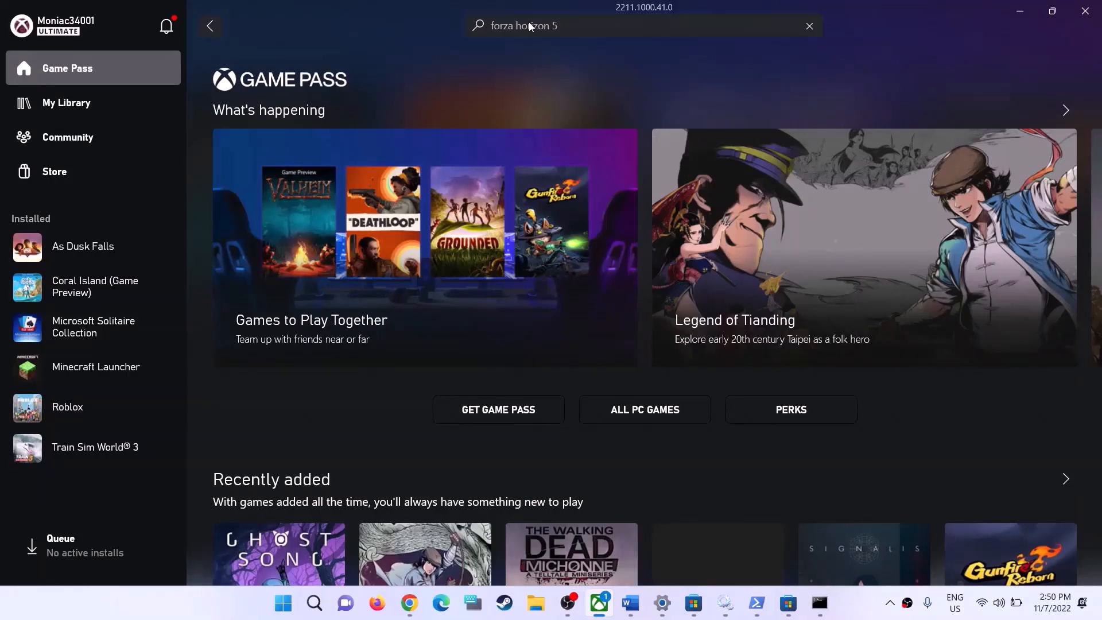
key(Return)
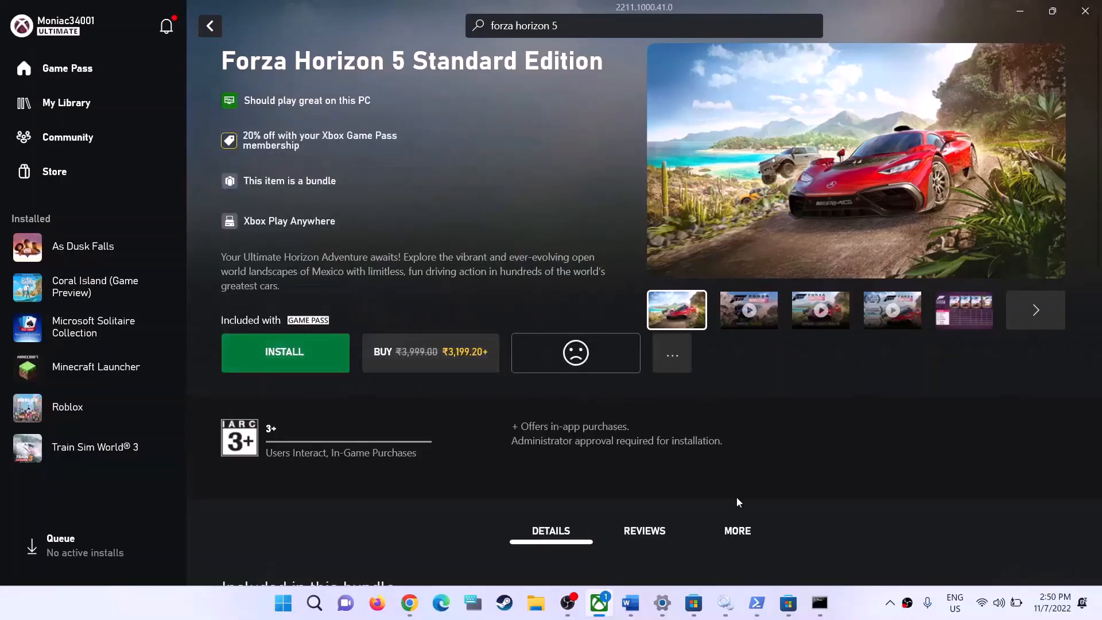
Return to the Word guide and highlight the full Step 14 instruction about using the Xbox app with the same account
click(631, 603)
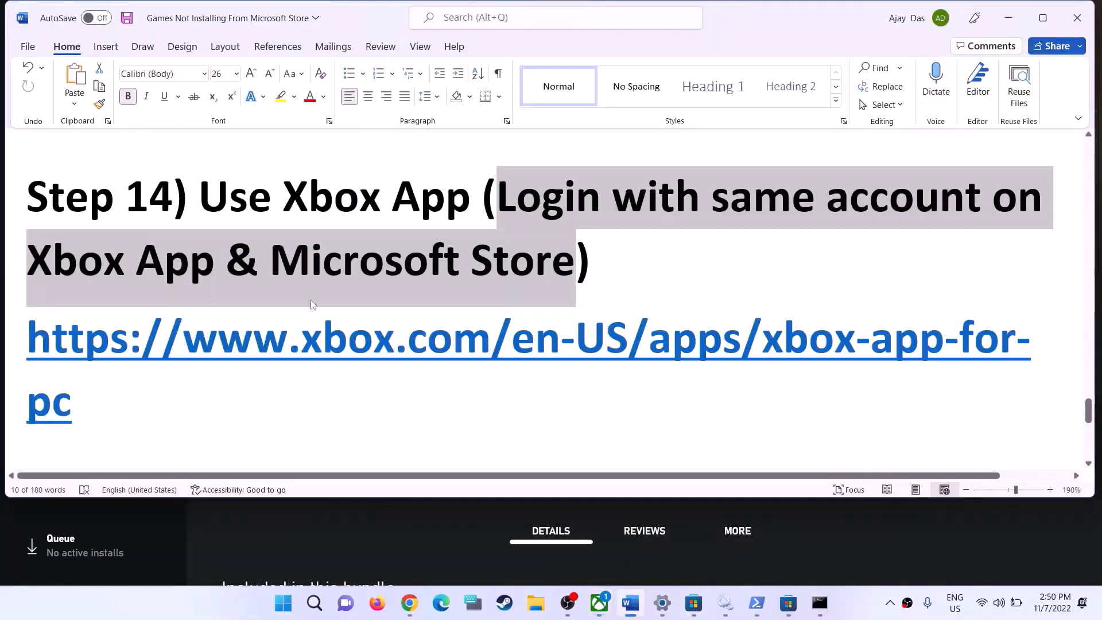
click(550, 287)
drag(202, 205, 582, 220)
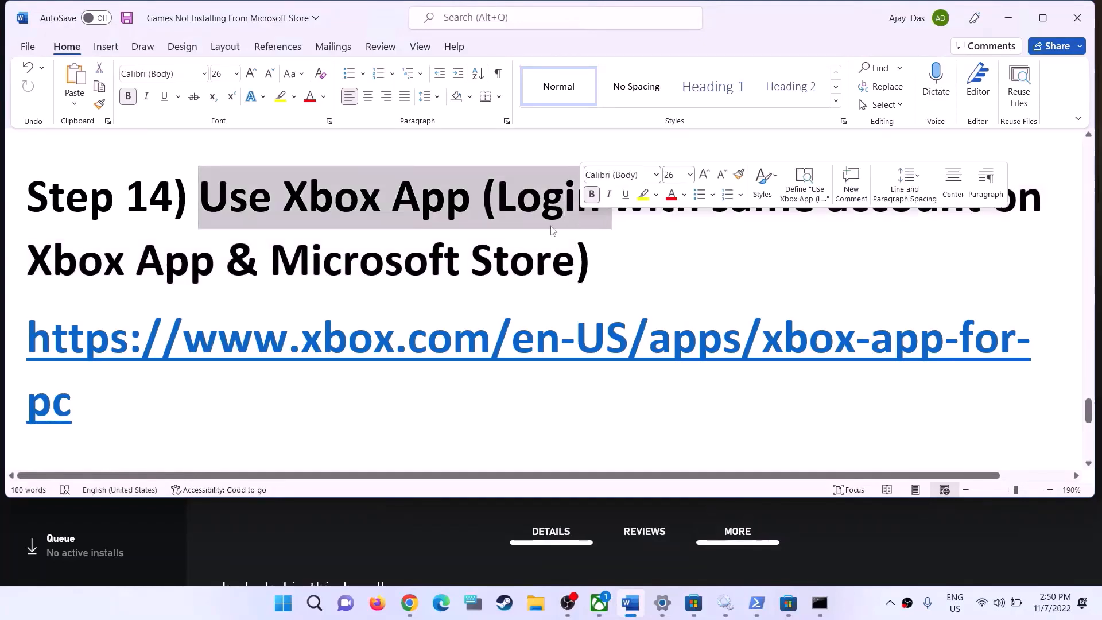
click(193, 237)
drag(201, 209, 622, 265)
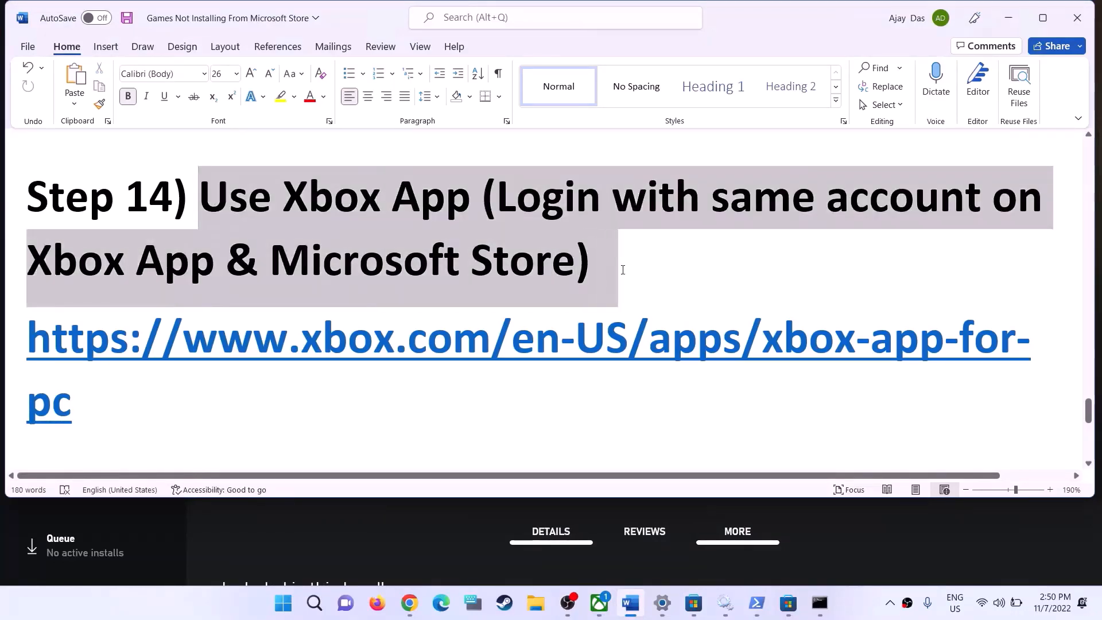
Go to Step 15 in the guide and highlight its title about installing Xbox identity provider and Gaming services
scroll(415, 357, down, 2)
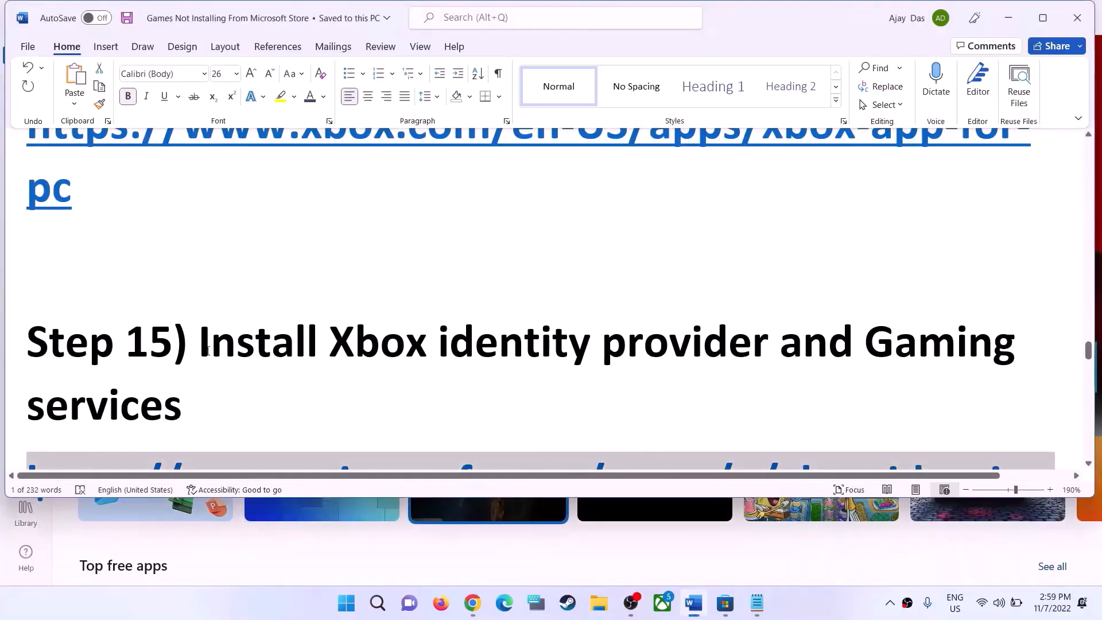
drag(251, 356, 701, 384)
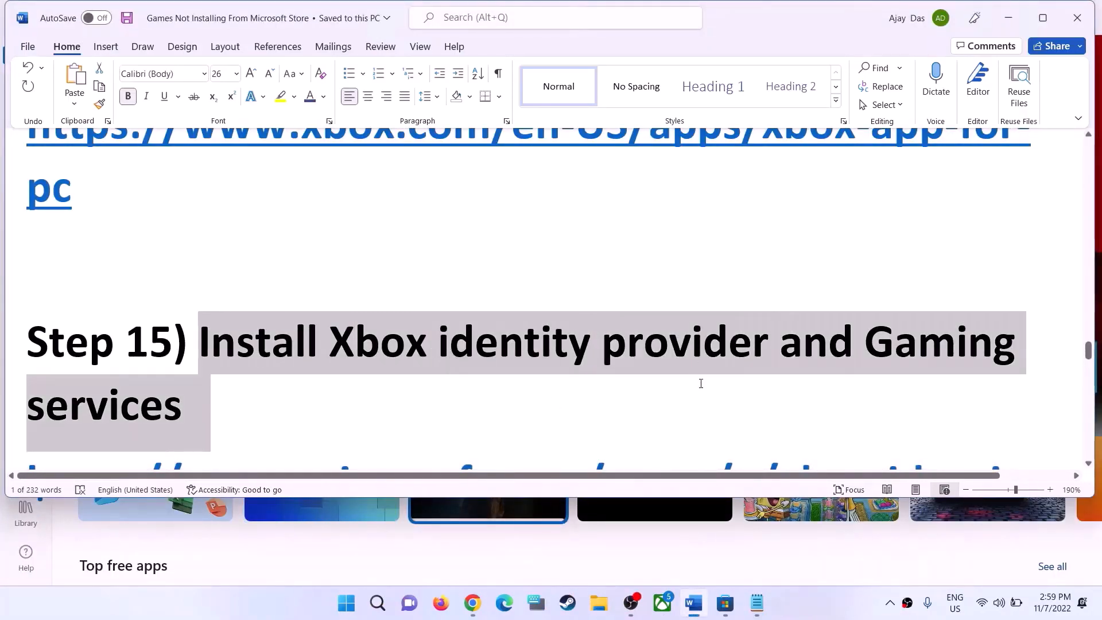
scroll(237, 358, down, 5)
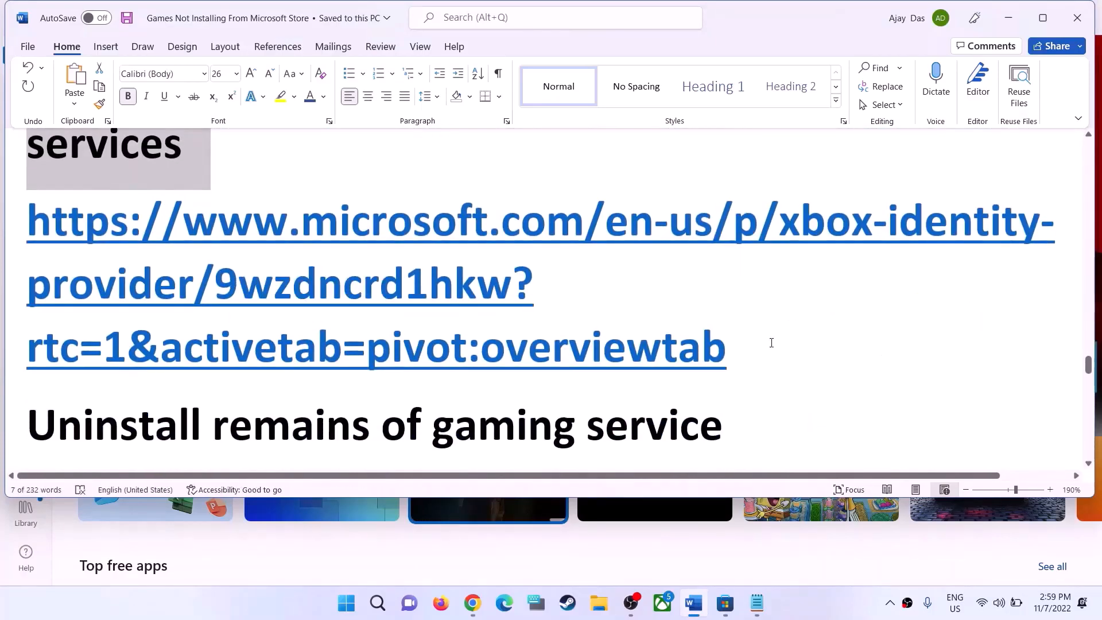
Copy the Xbox Identity Provider link from the guide and open it in a new Chrome tab
drag(770, 342, 114, 240)
key(ctrl+c)
click(472, 602)
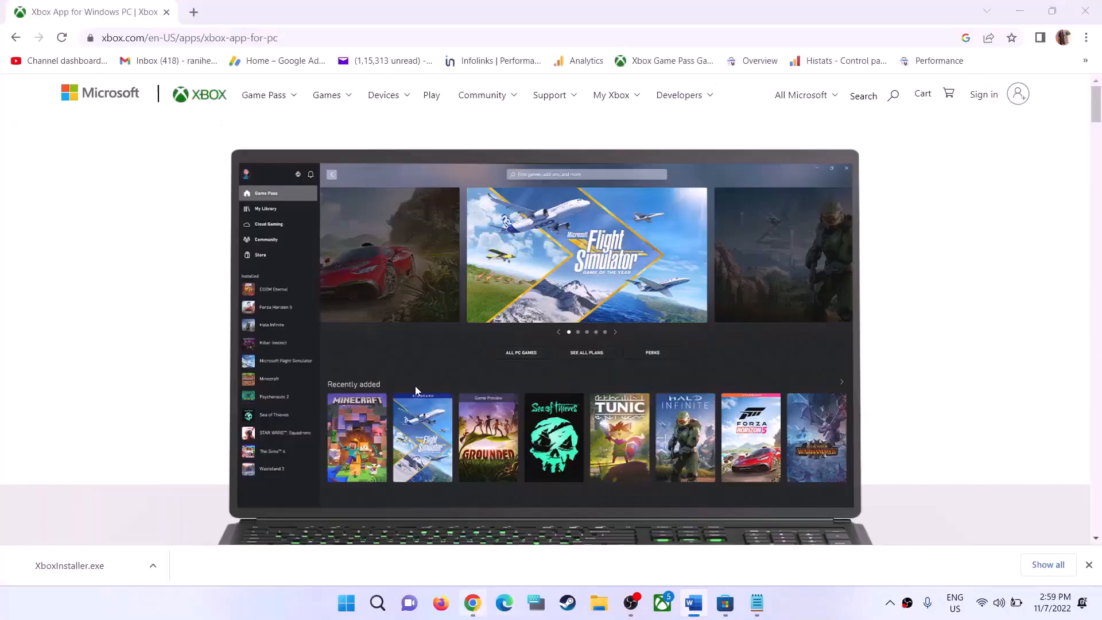
click(194, 12)
key(ctrl+v)
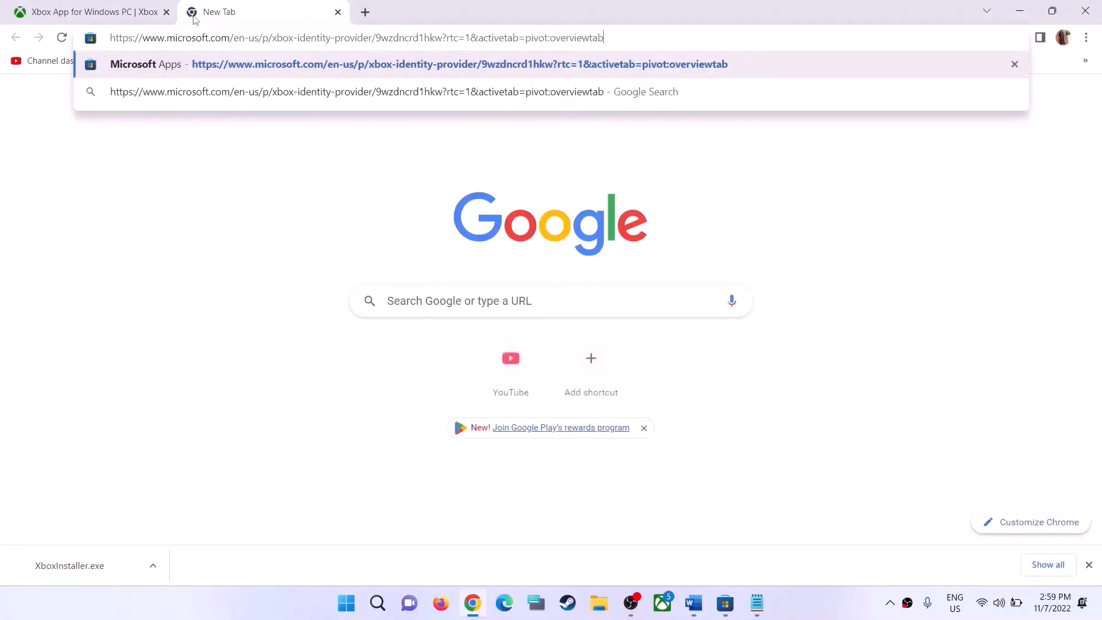
key(Return)
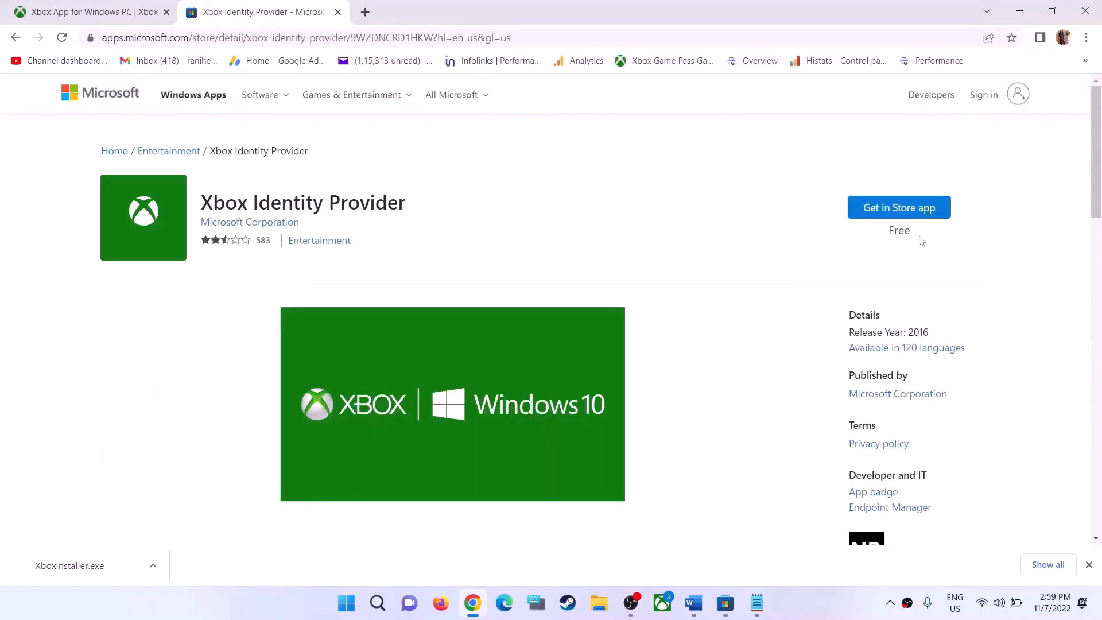
Open Xbox Identity Provider in the Microsoft Store from its web page, then close the Store pop-up
drag(210, 206, 389, 206)
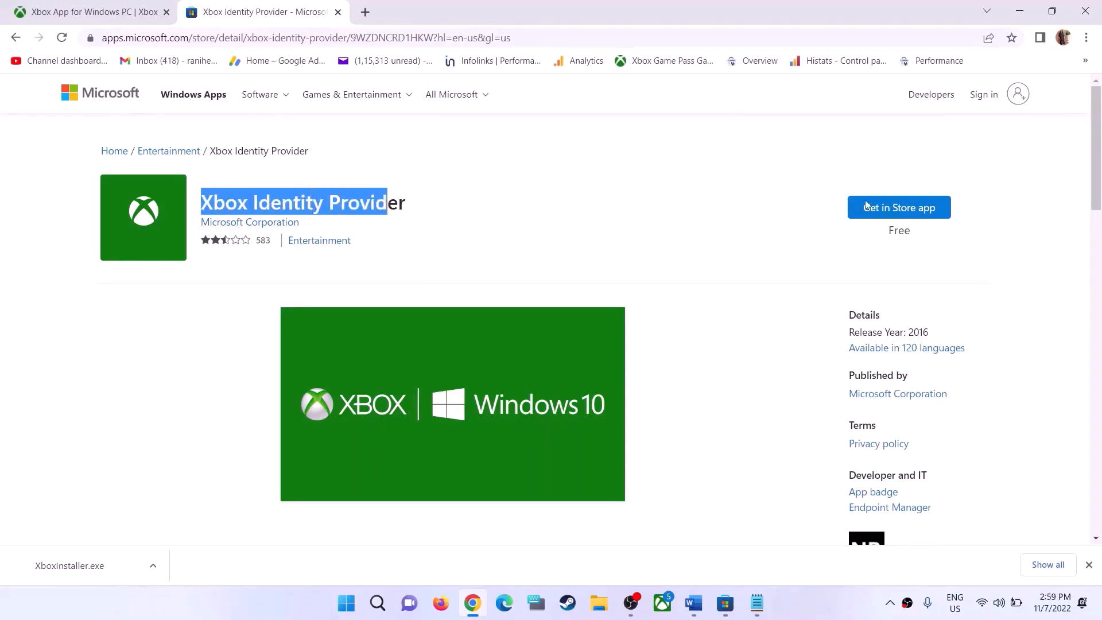
click(914, 212)
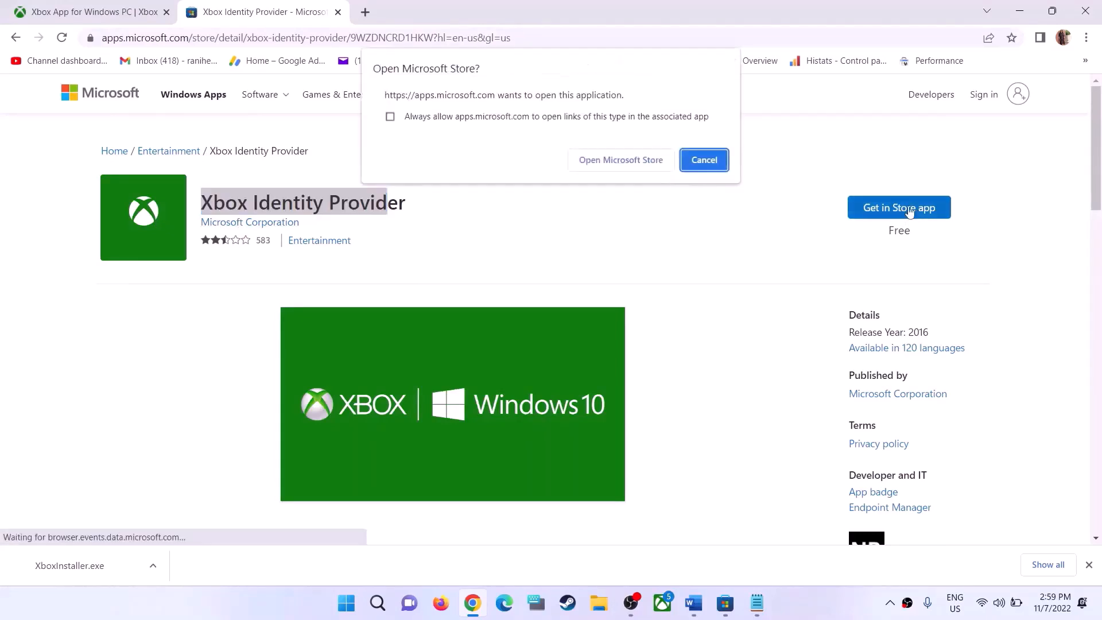
click(616, 162)
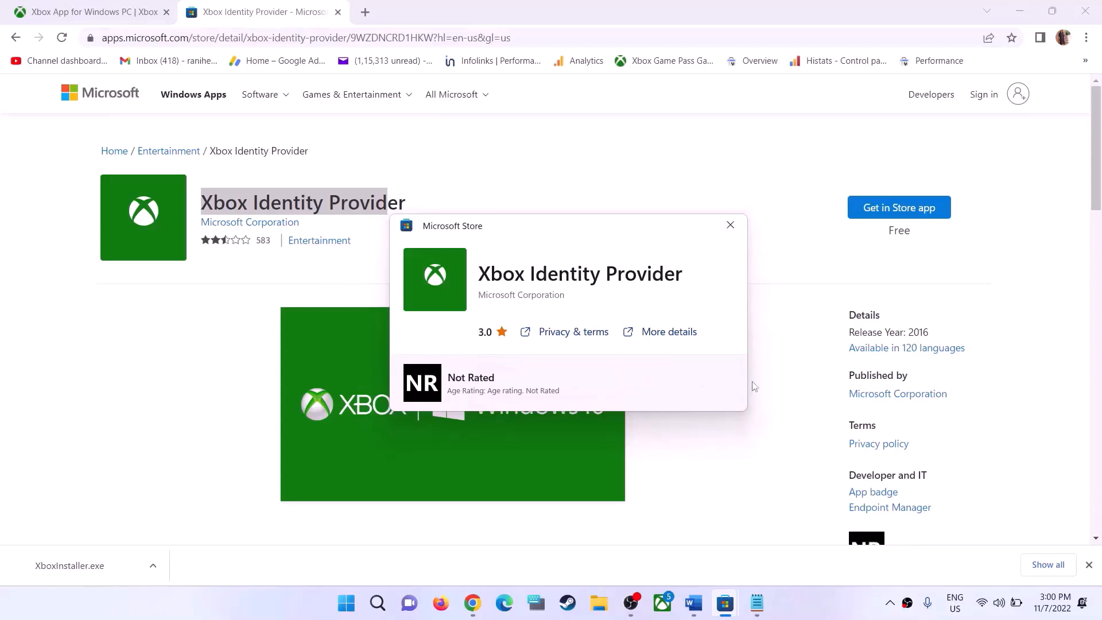
click(731, 225)
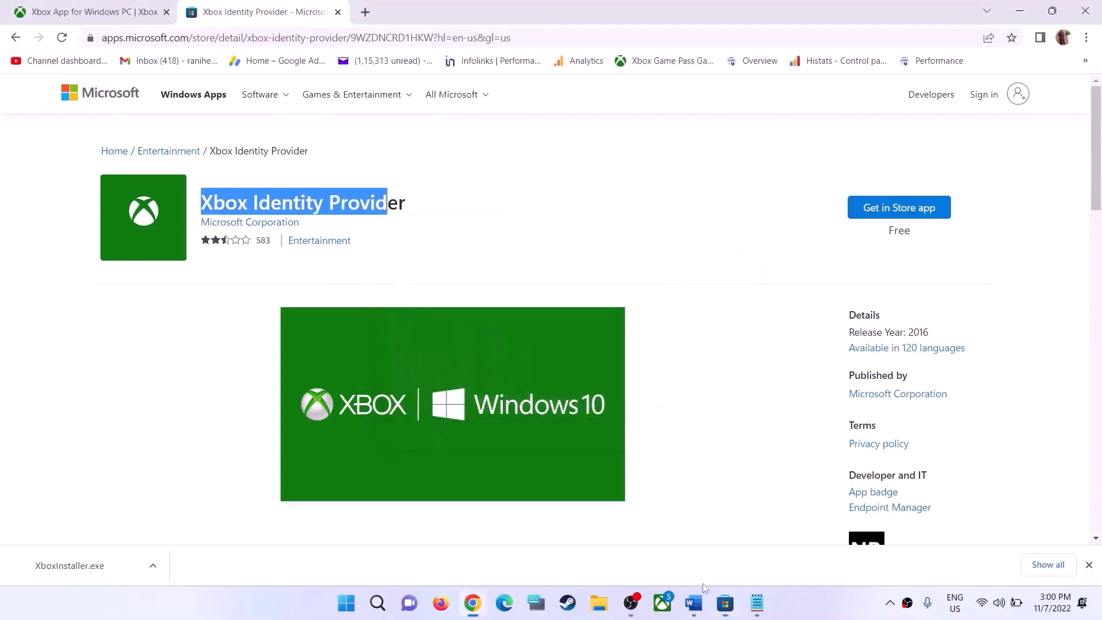
Copy the command "get-appxpackage Microsoft.GamingServices | remove-AppxPackage -allusers" from the Word guide
click(692, 603)
scroll(511, 360, down, 5)
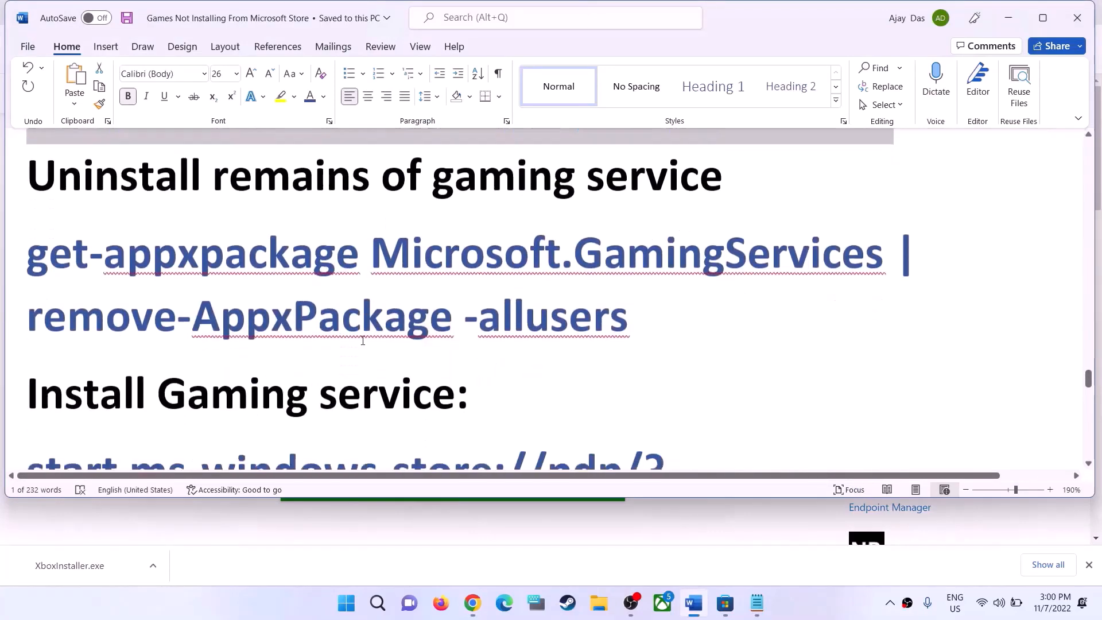
drag(654, 310, 53, 251)
right_click(69, 257)
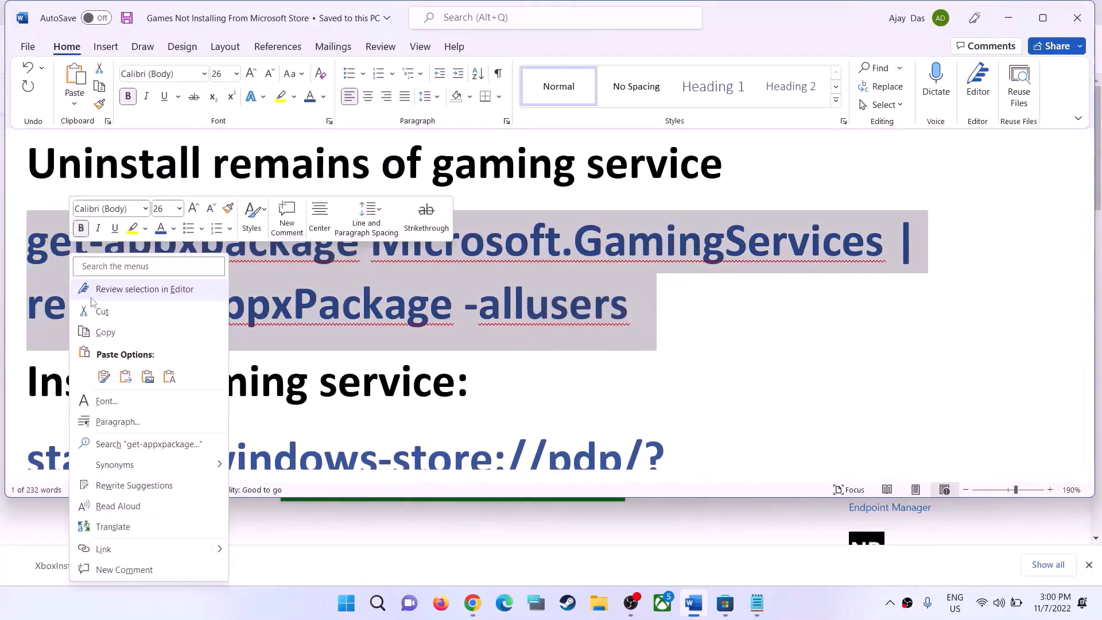
click(103, 330)
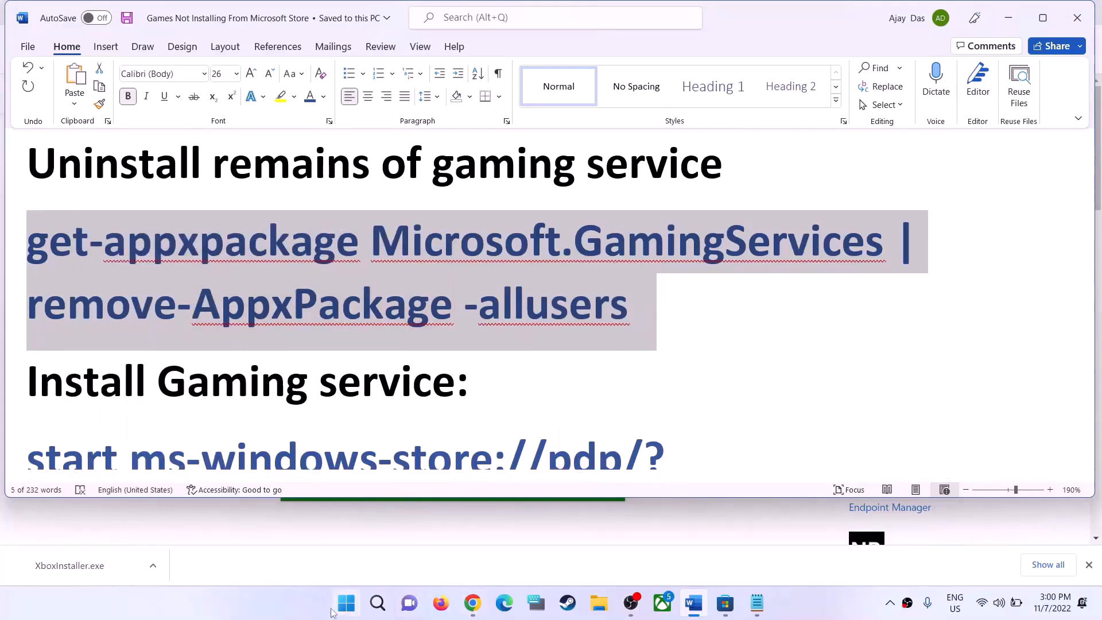
Open Windows PowerShell as administrator and run the copied command to remove the Gaming Services package
click(346, 610)
text(power)
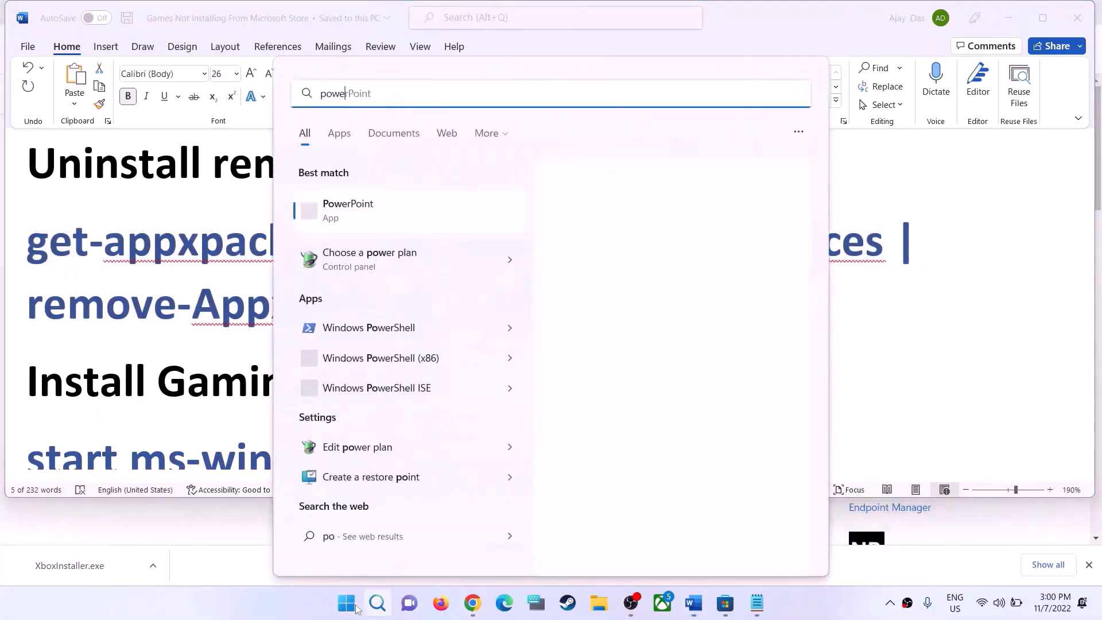
text(shell)
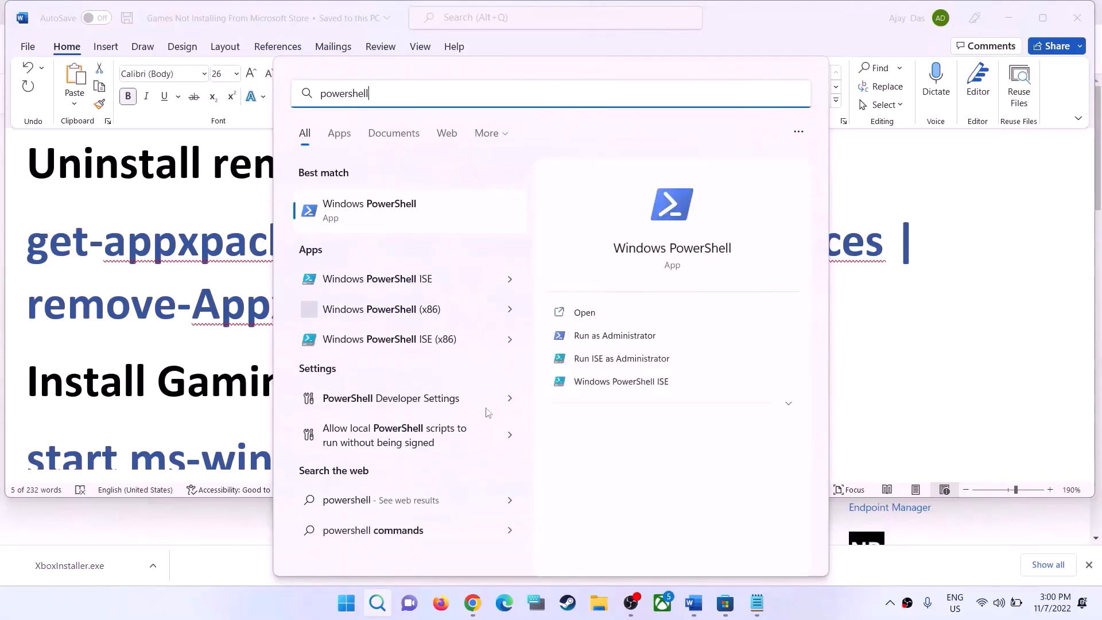
right_click(424, 221)
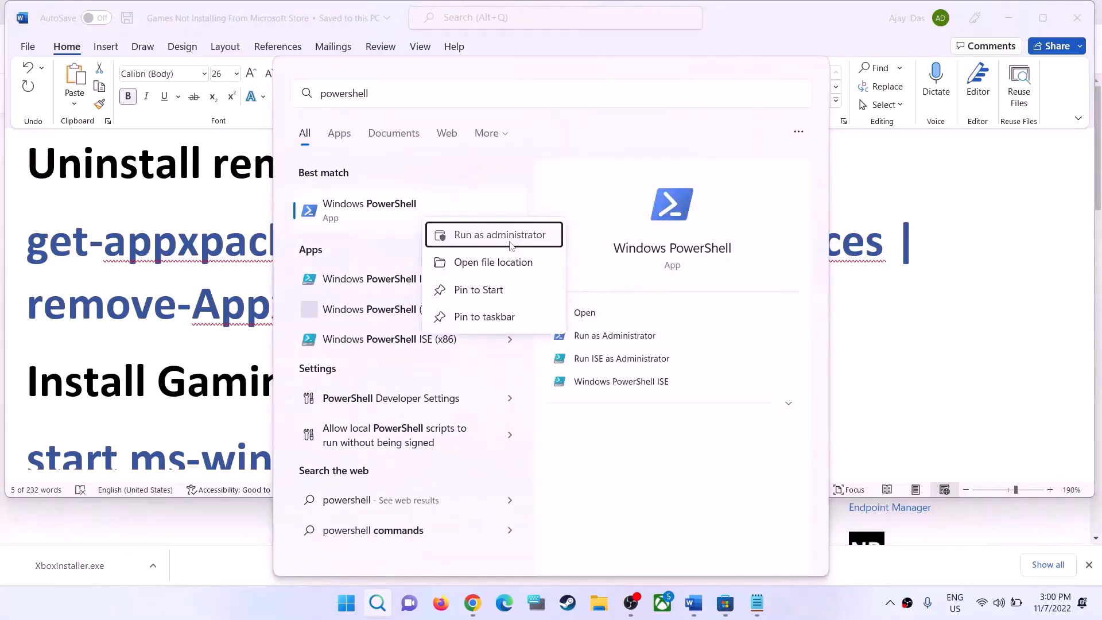
click(510, 243)
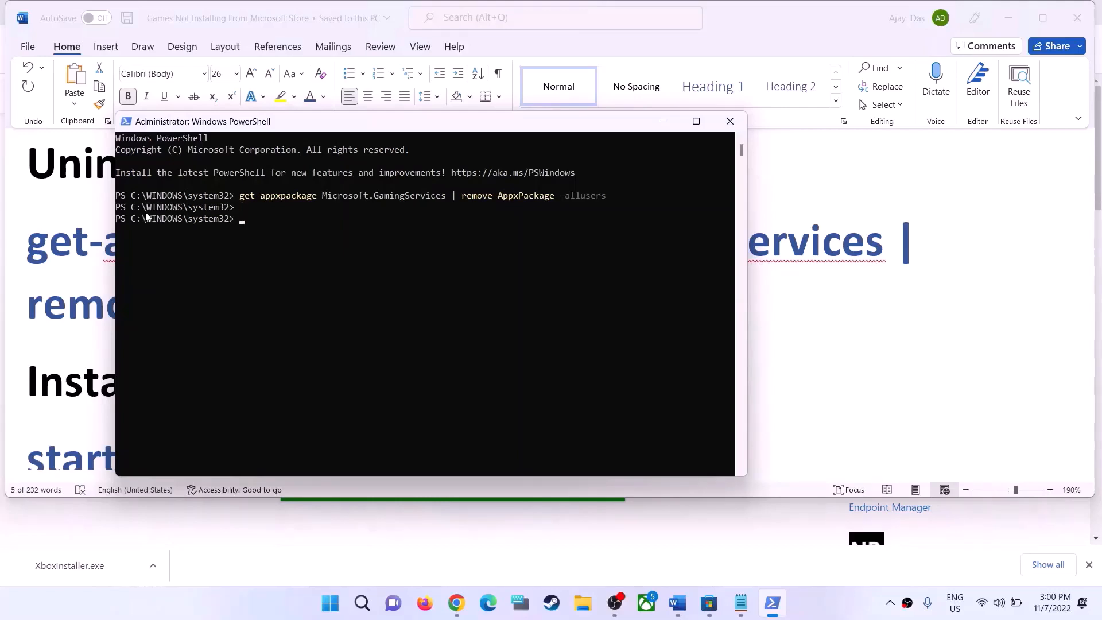
Copy the command "start ms-windows-store://pdp/?productid=9MWPM2CQNLHN" under Install Gaming service in the Word guide
click(52, 308)
scroll(669, 369, down, 3)
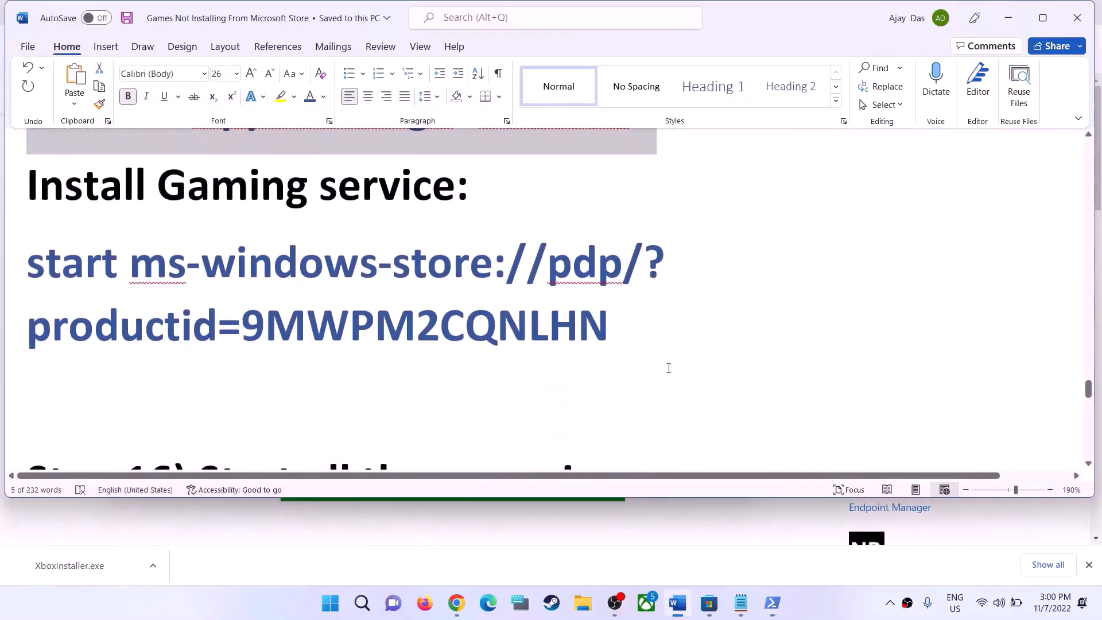
drag(611, 333, 69, 265)
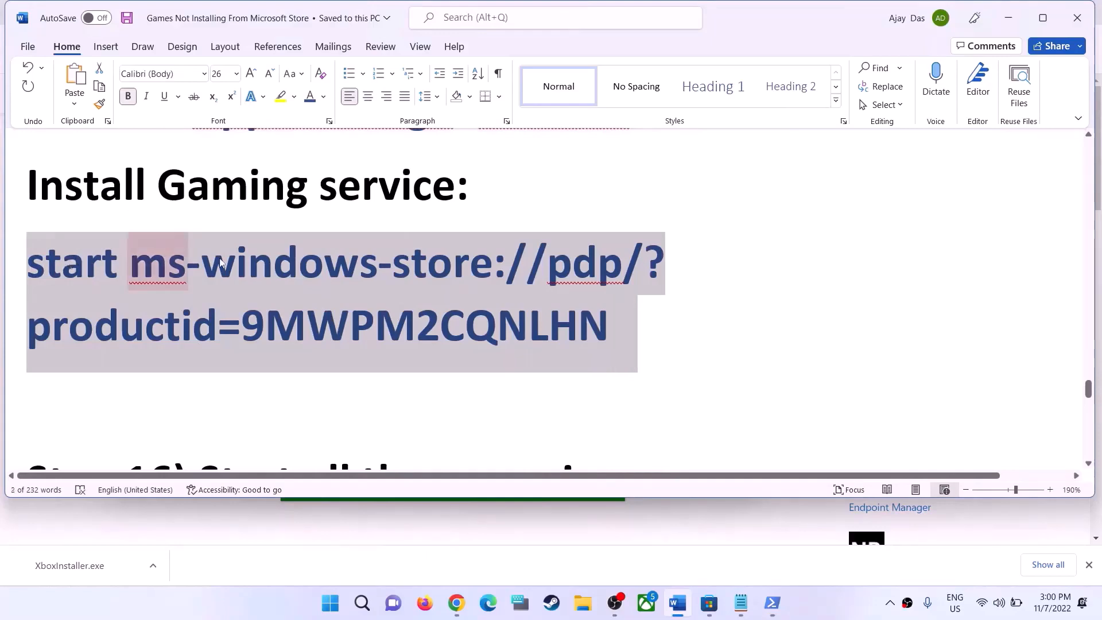
Run the copied store command in PowerShell and install Gaming Services from its Microsoft Store page
key(alt+Tab)
right_click(316, 257)
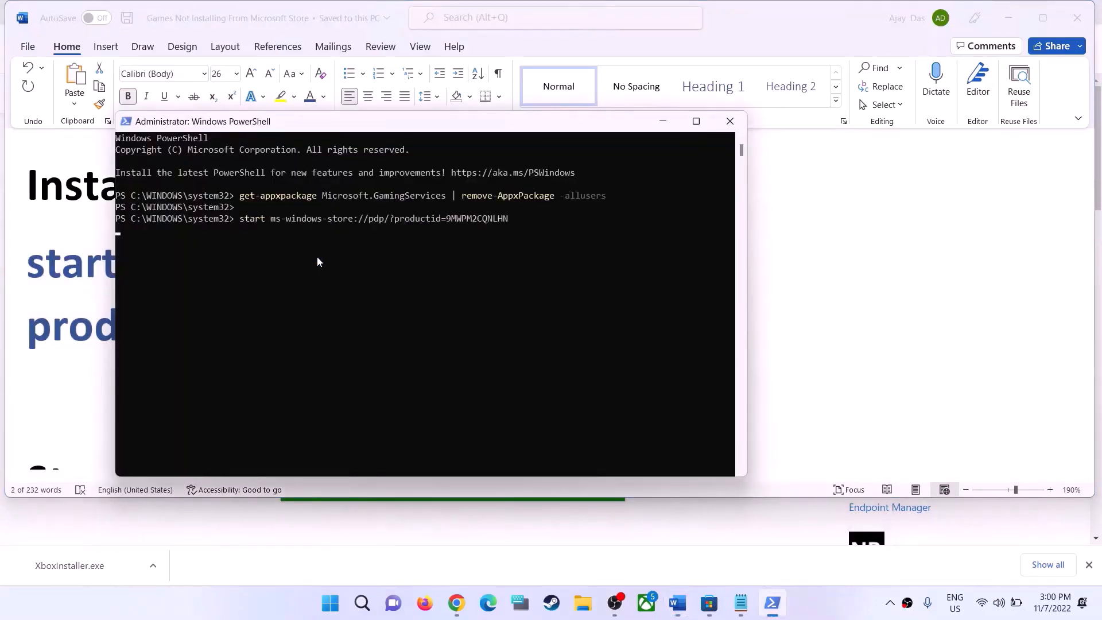
key(Return)
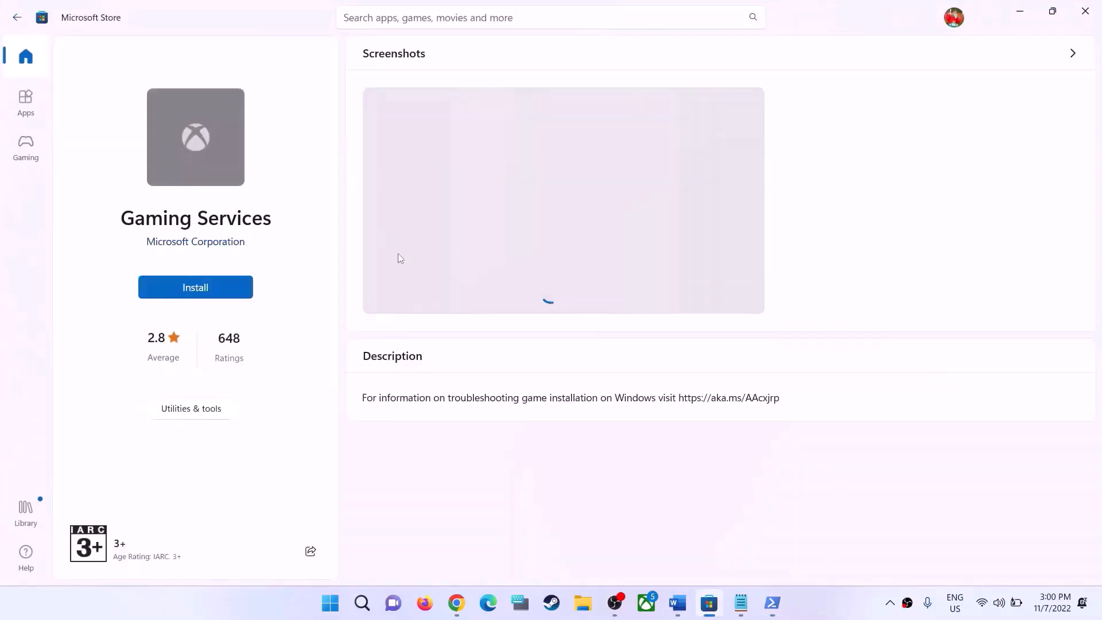
click(203, 295)
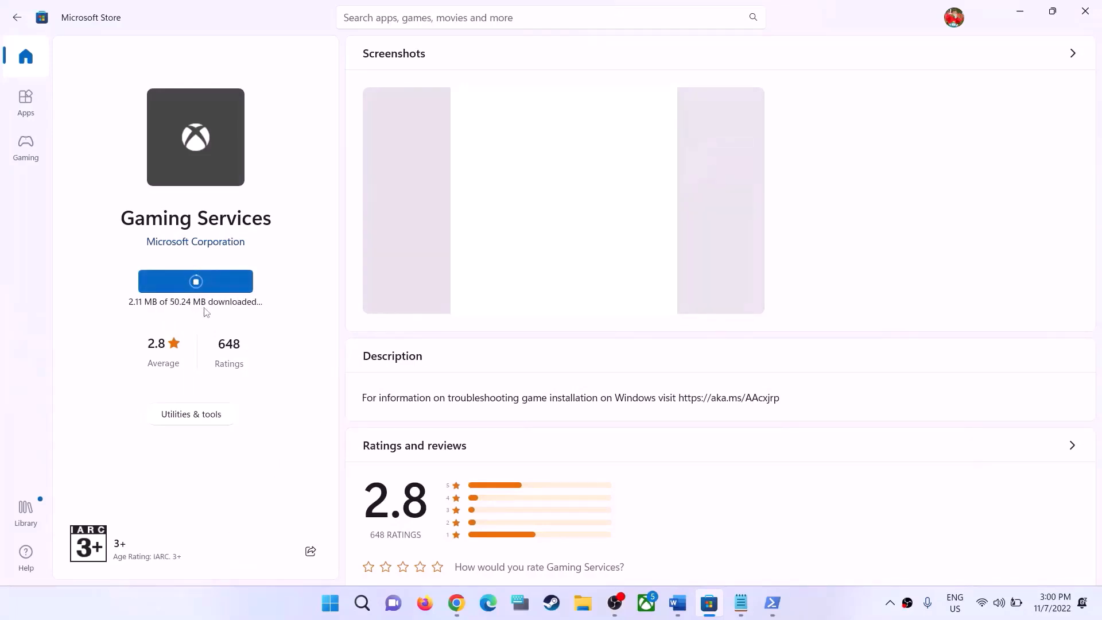
Return to the Word guide and review the Step 16 list of services to start
click(678, 603)
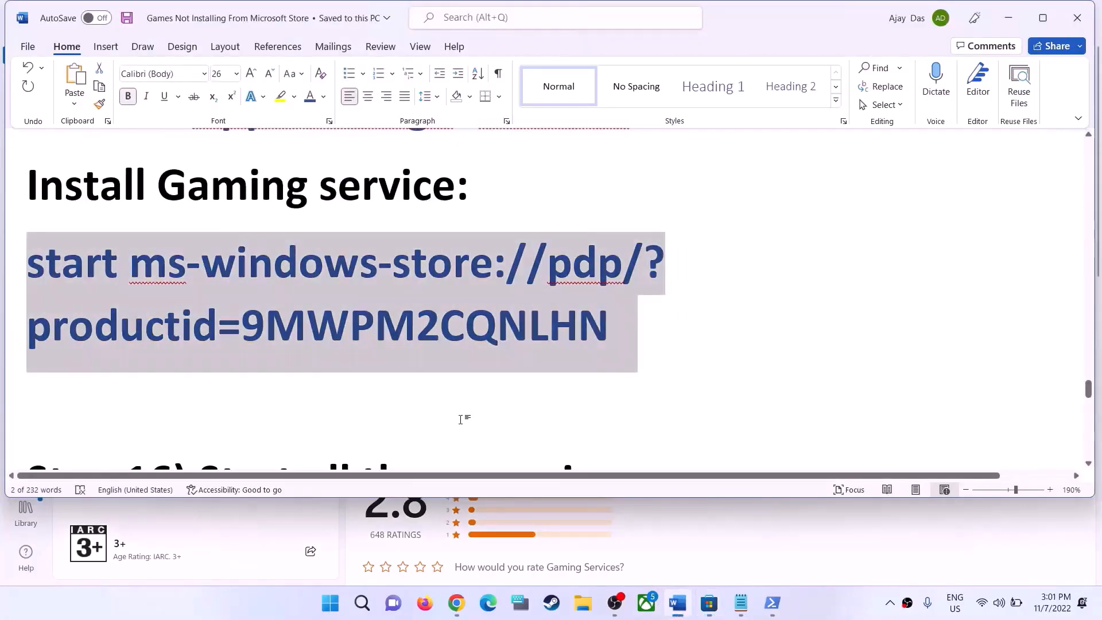
scroll(460, 419, down, 10)
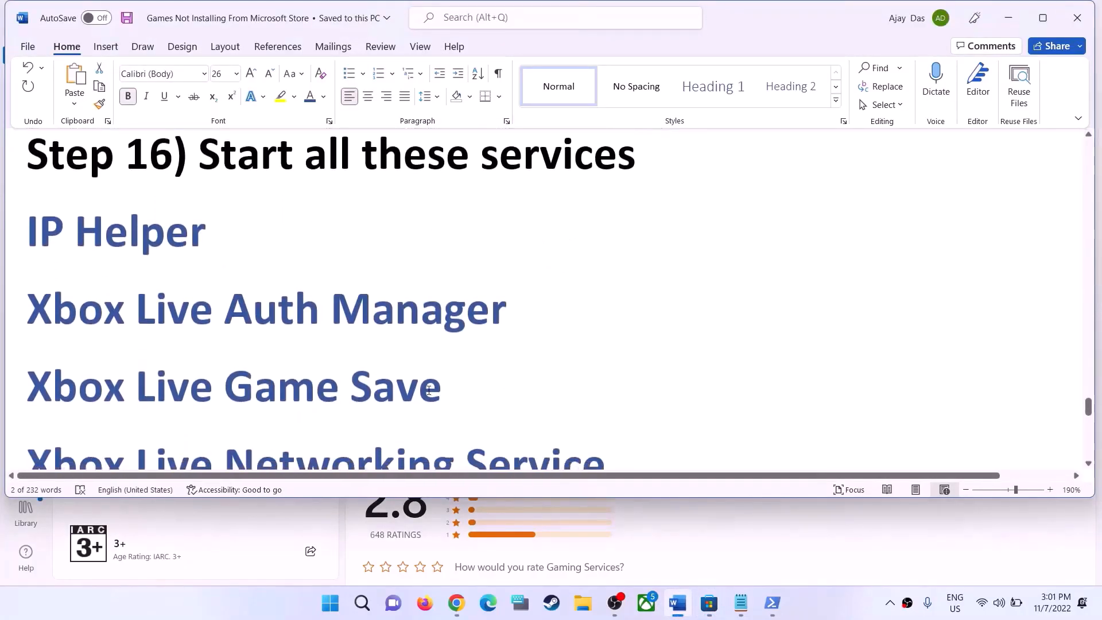
scroll(429, 391, down, 2)
scroll(429, 391, up, 4)
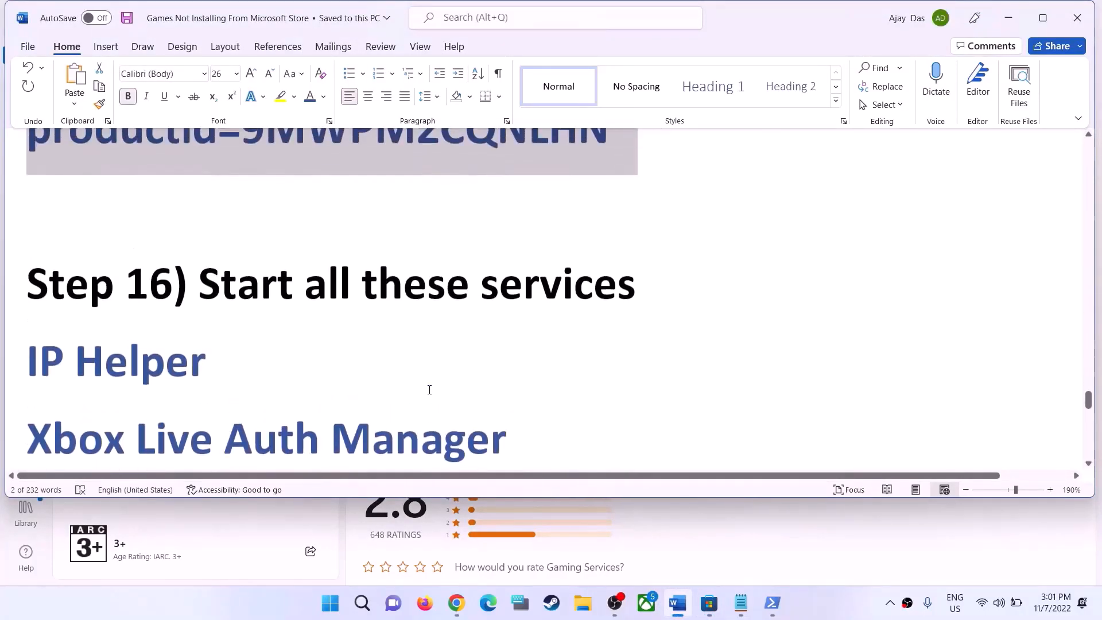
scroll(430, 390, down, 3)
Search Windows for "services" and open the Services app
click(333, 600)
text(se)
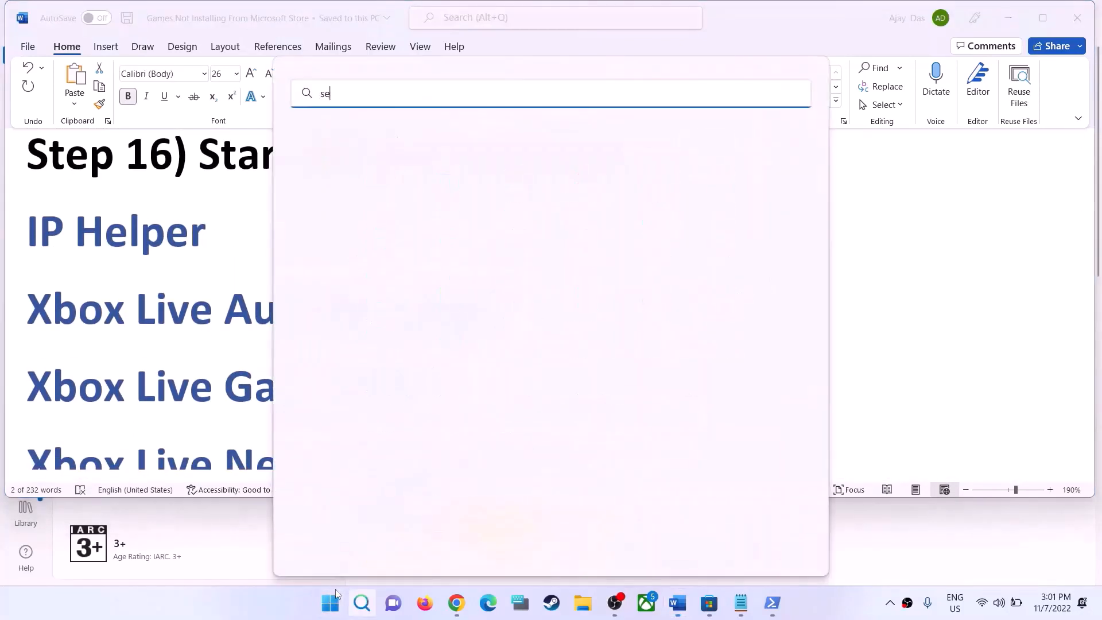
text(rvic)
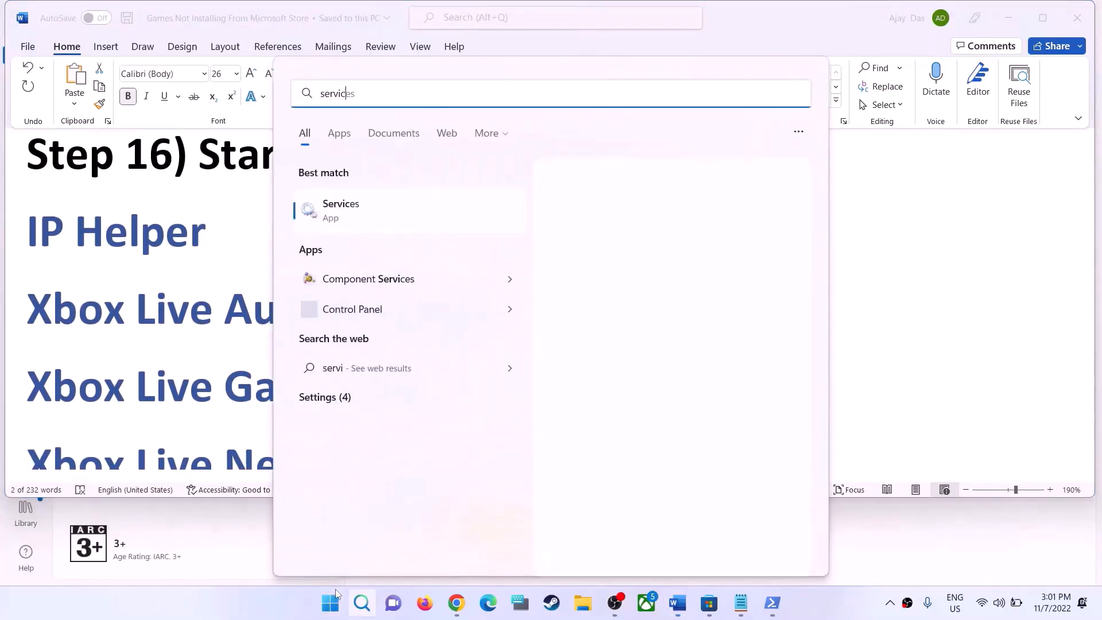
text(es)
click(459, 204)
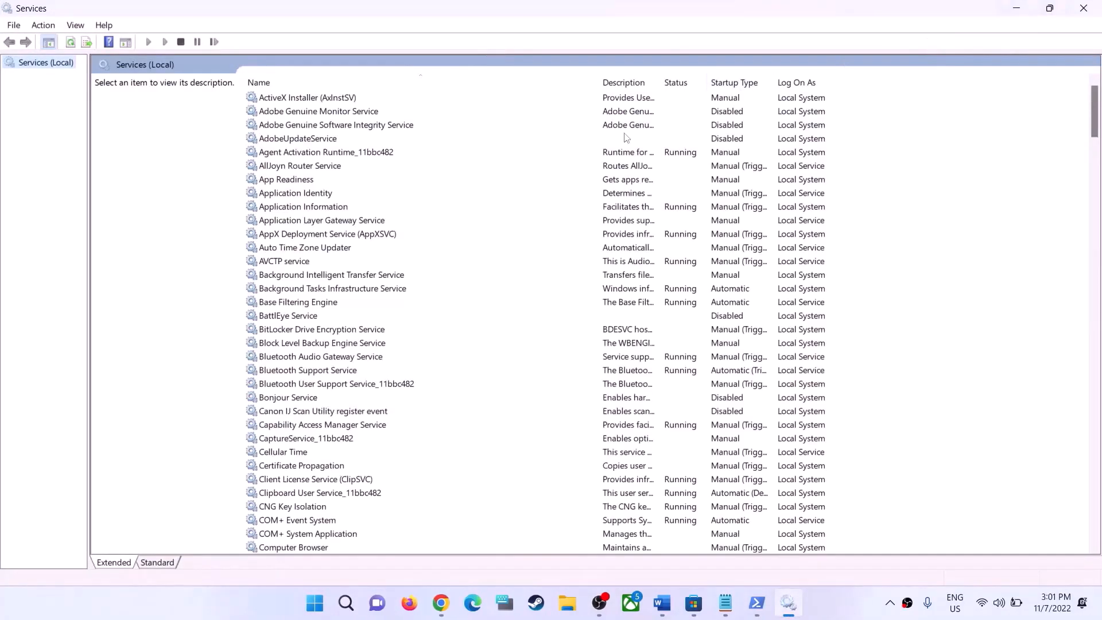
Find the IP Helper service in the services list and open its properties
click(387, 369)
key(x)
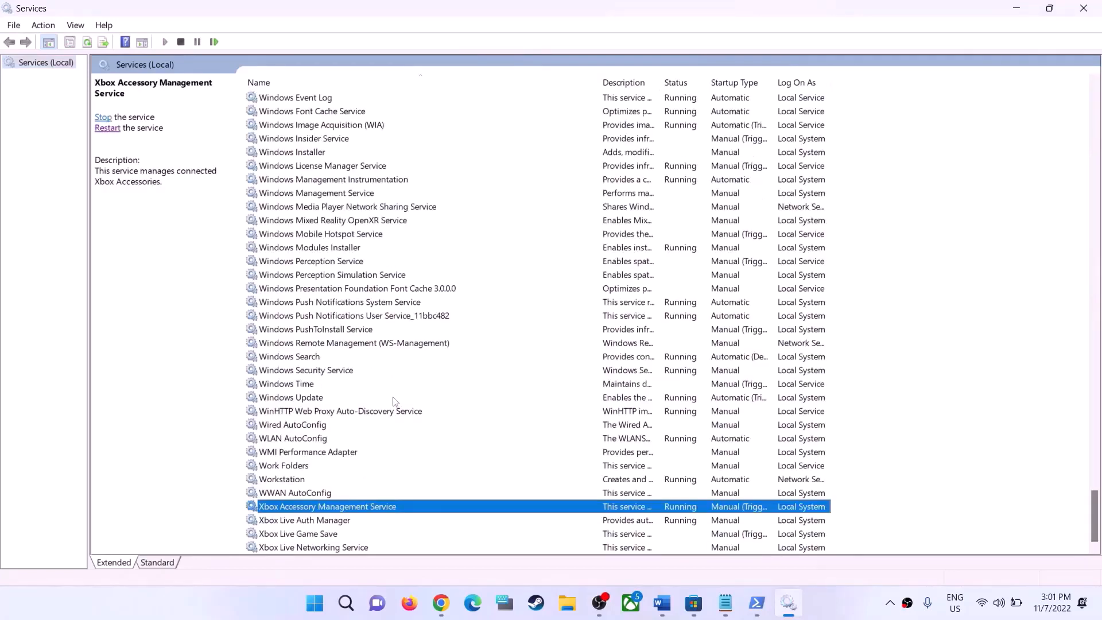
click(313, 387)
key(i)
scroll(402, 370, up, 2)
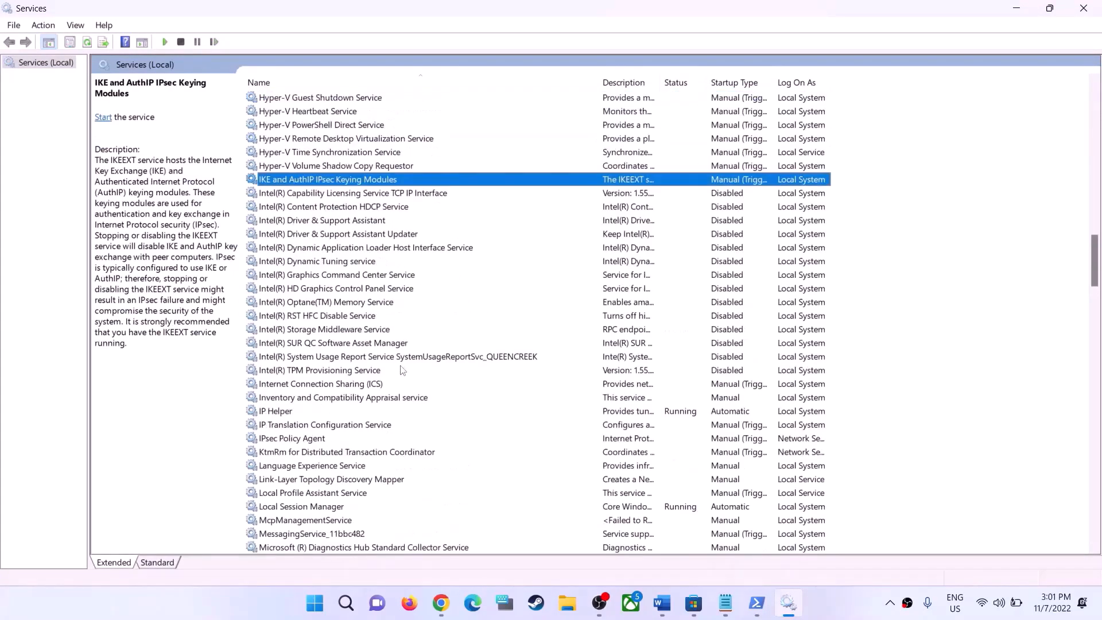
scroll(396, 370, down, 2)
click(270, 332)
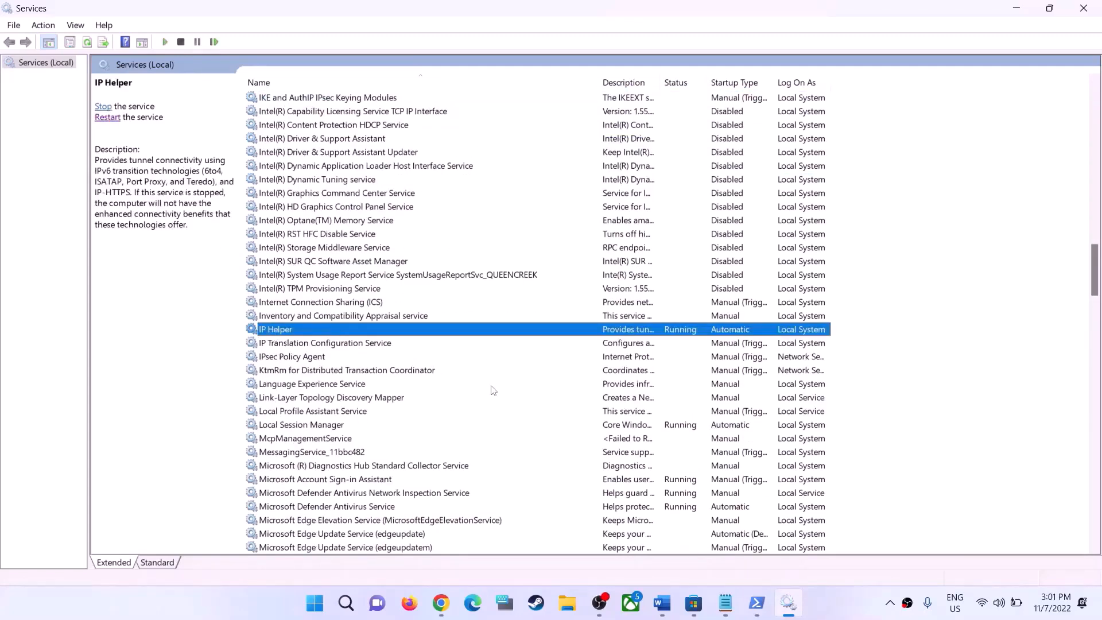
double_click(302, 336)
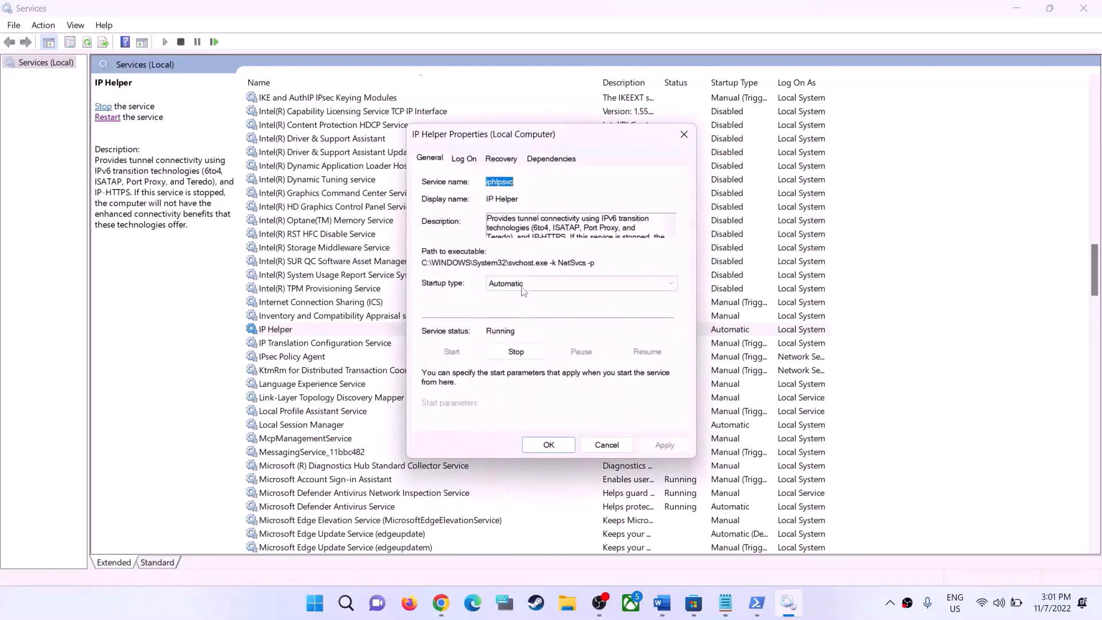
Set IP Helper's startup type to Automatic, then apply the setting and close its properties
click(539, 283)
click(515, 299)
click(515, 288)
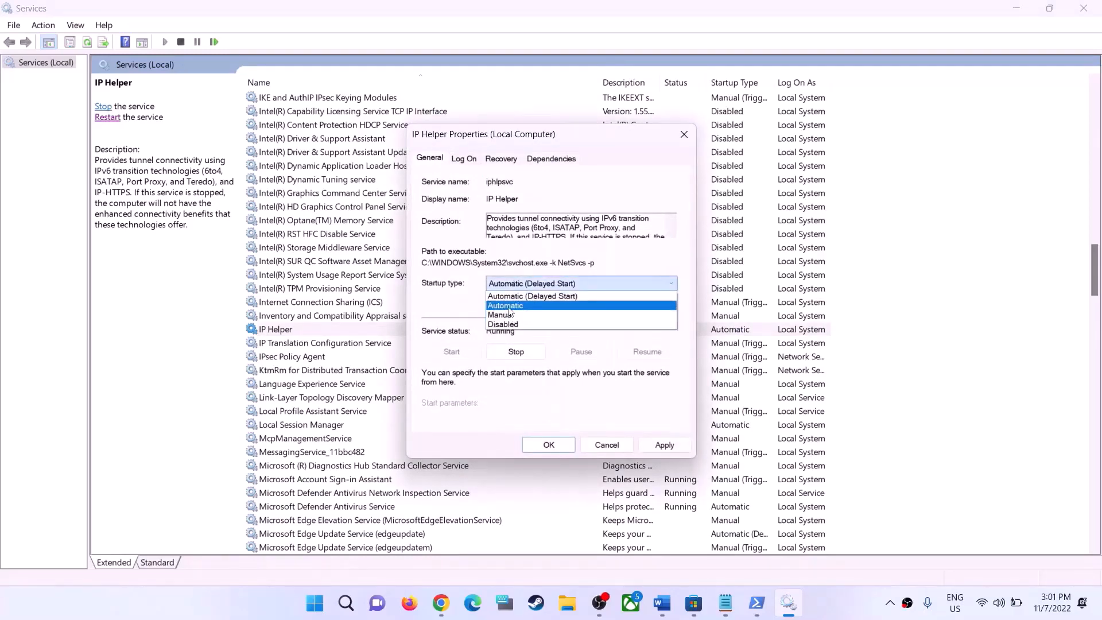
click(517, 303)
click(664, 445)
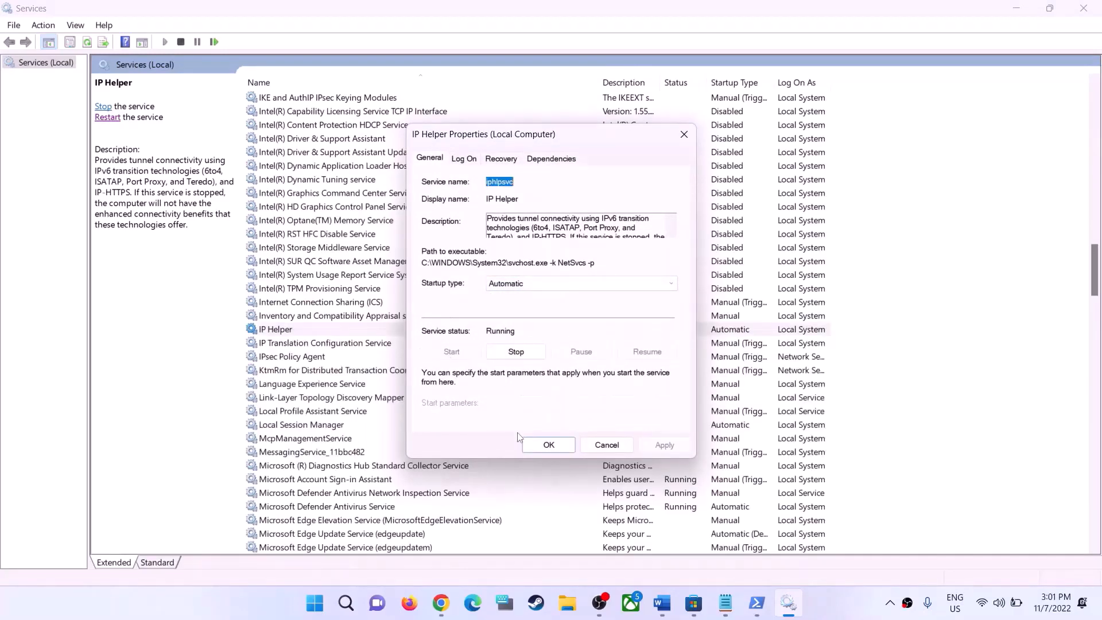
click(532, 445)
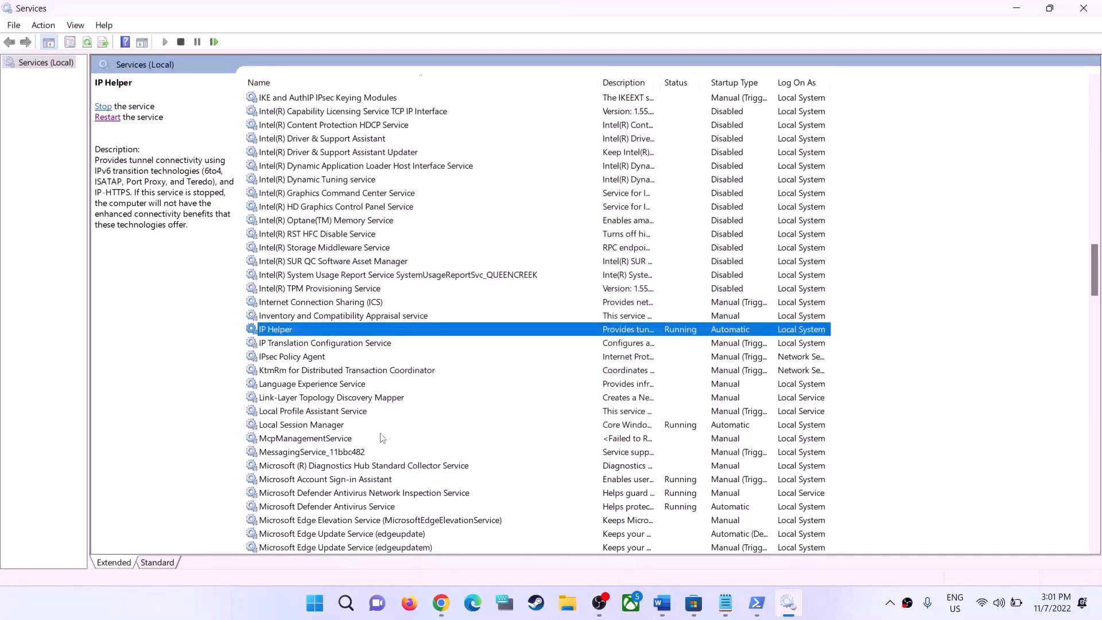
Set the Xbox Accessory Management Service's startup type to Automatic and apply the change
scroll(382, 438, down, 5)
click(327, 412)
key(x)
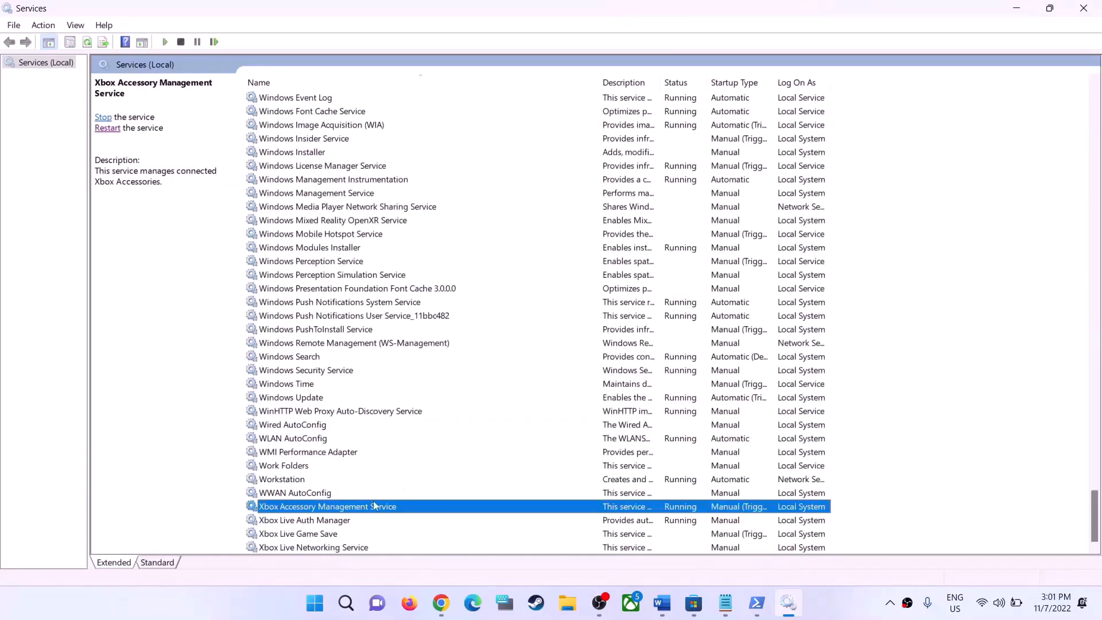
double_click(321, 510)
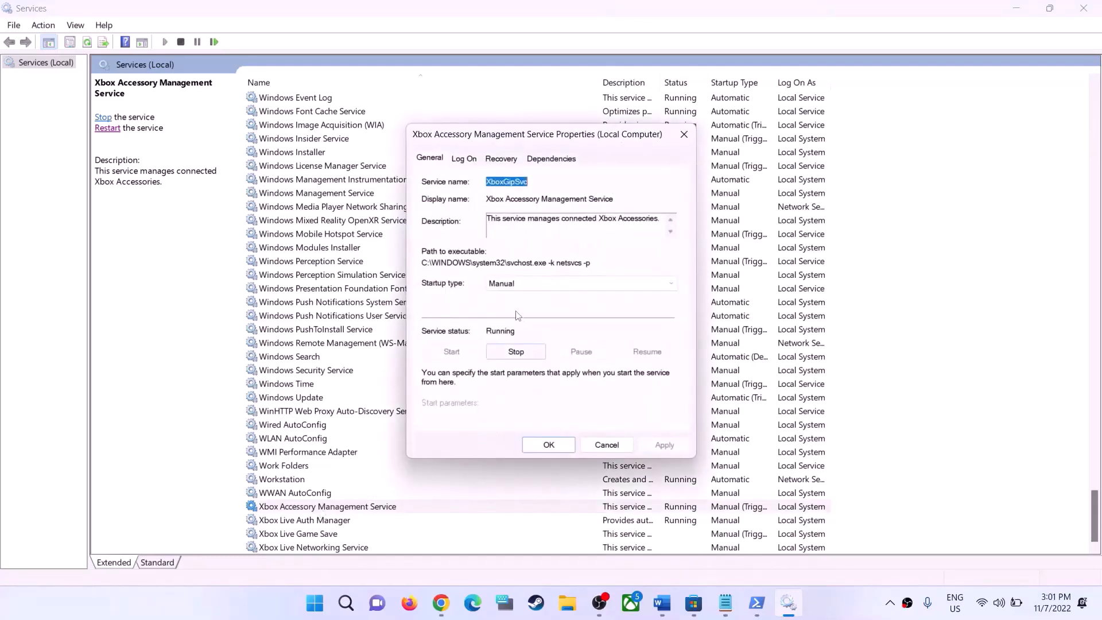
click(503, 289)
click(506, 306)
click(657, 448)
click(549, 446)
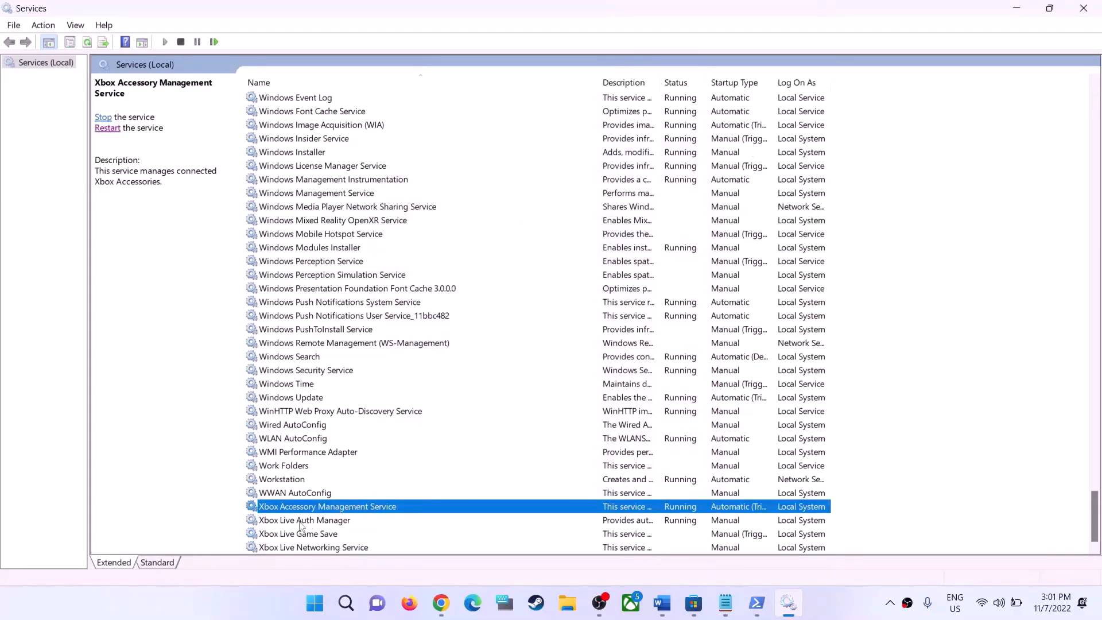
Set the Xbox Live Auth Manager service's startup type to Automatic and apply the change
double_click(300, 522)
click(523, 285)
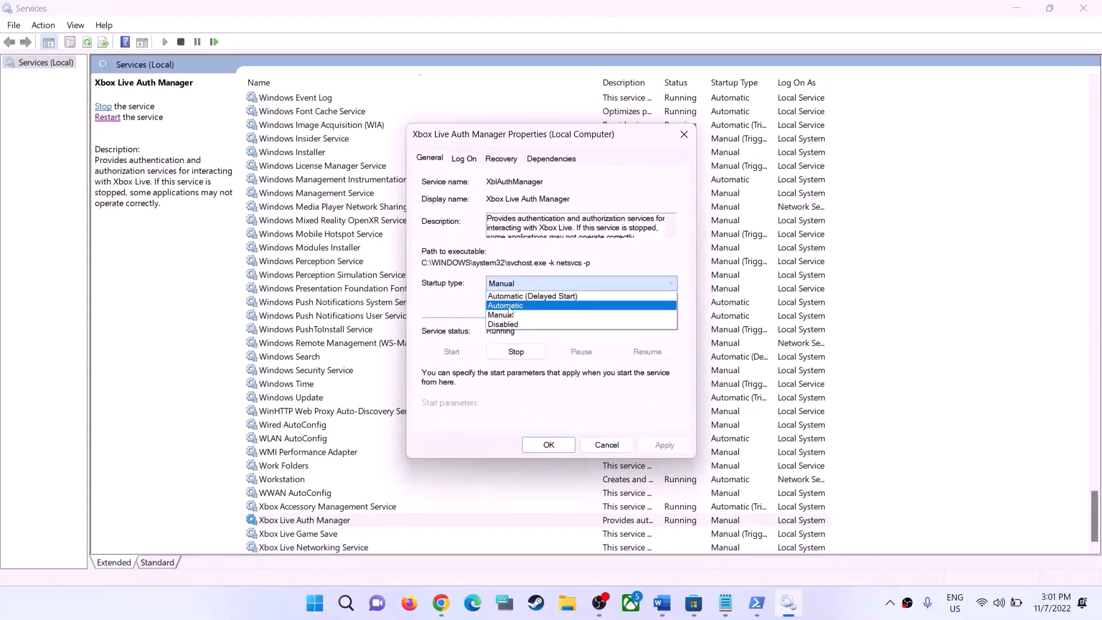
click(509, 306)
click(665, 446)
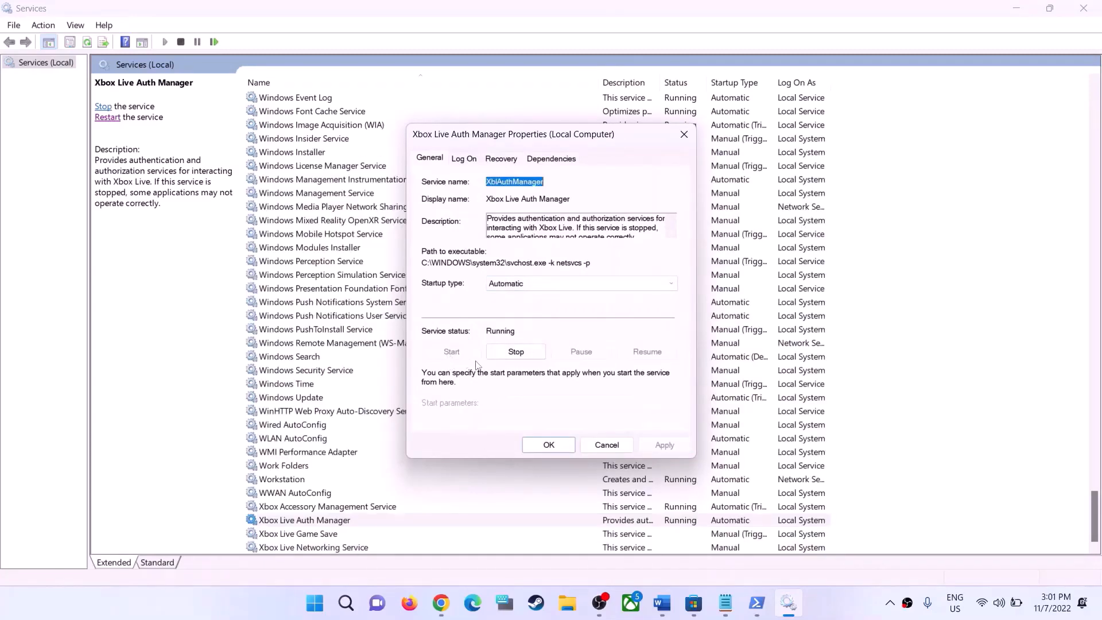
click(544, 443)
Set the Xbox Live Game Save service's startup type to Automatic and start the service
double_click(300, 534)
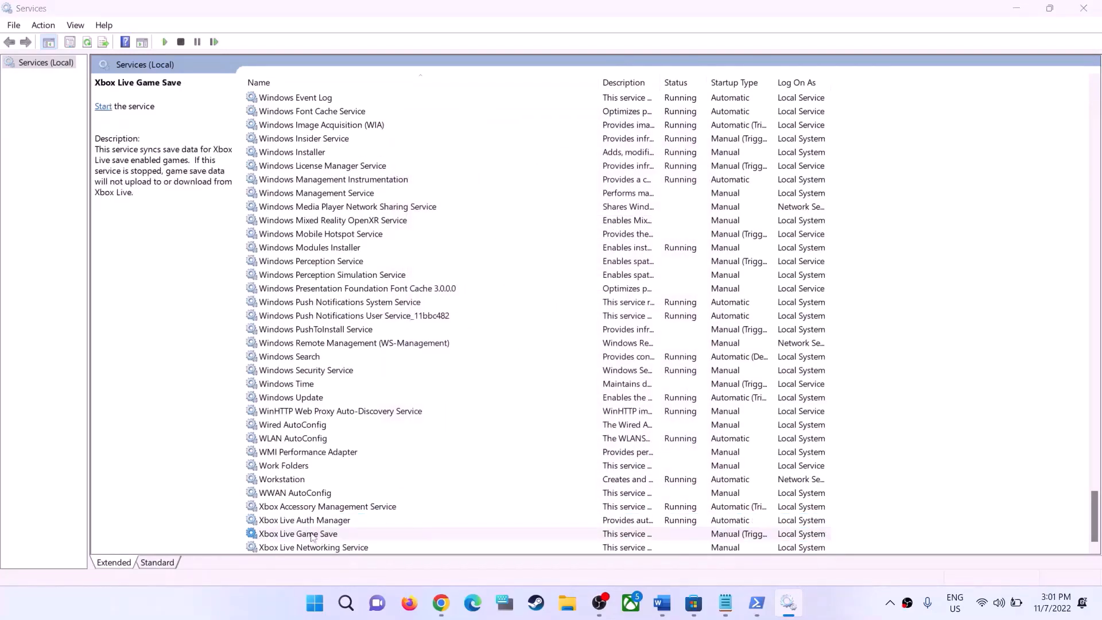
click(518, 286)
click(519, 305)
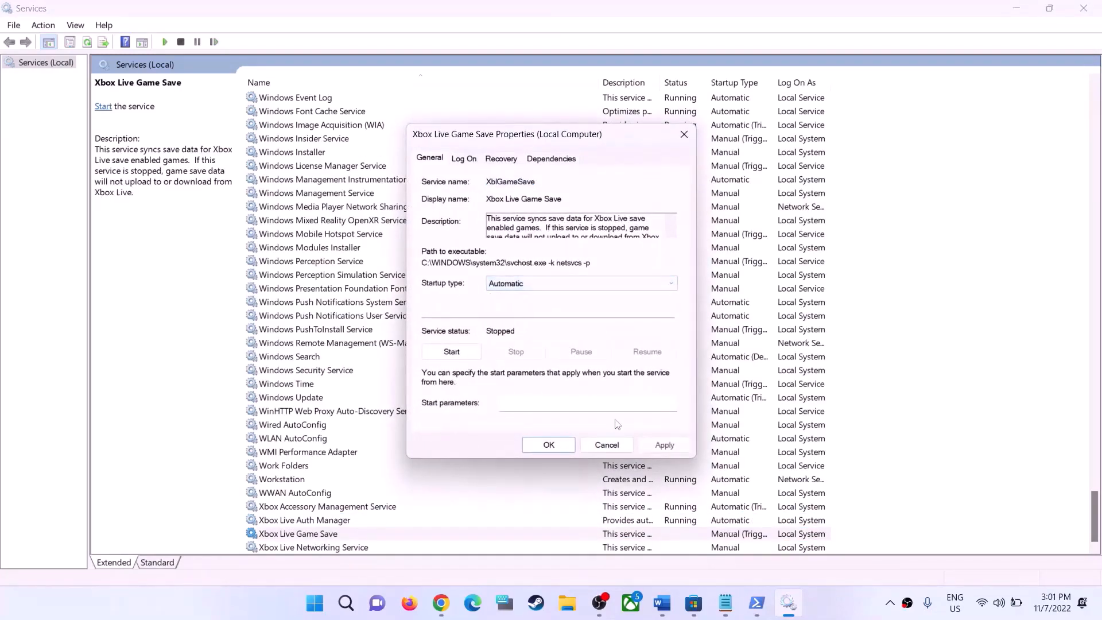
click(664, 445)
click(452, 351)
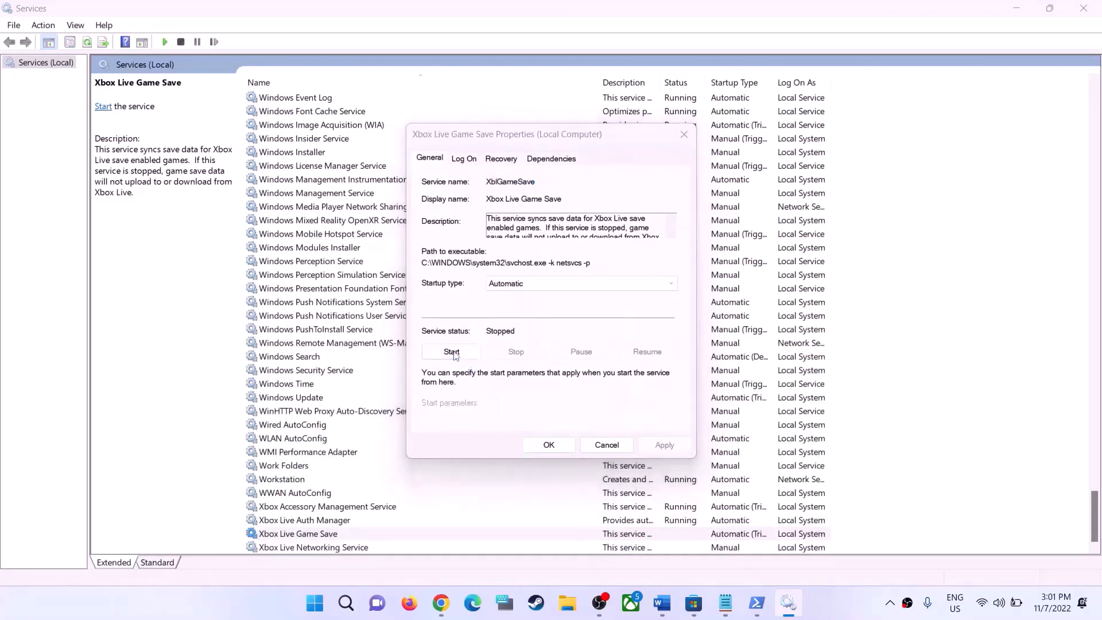
click(549, 446)
Set the Xbox Live Networking Service's startup type to Automatic and start the service
double_click(334, 548)
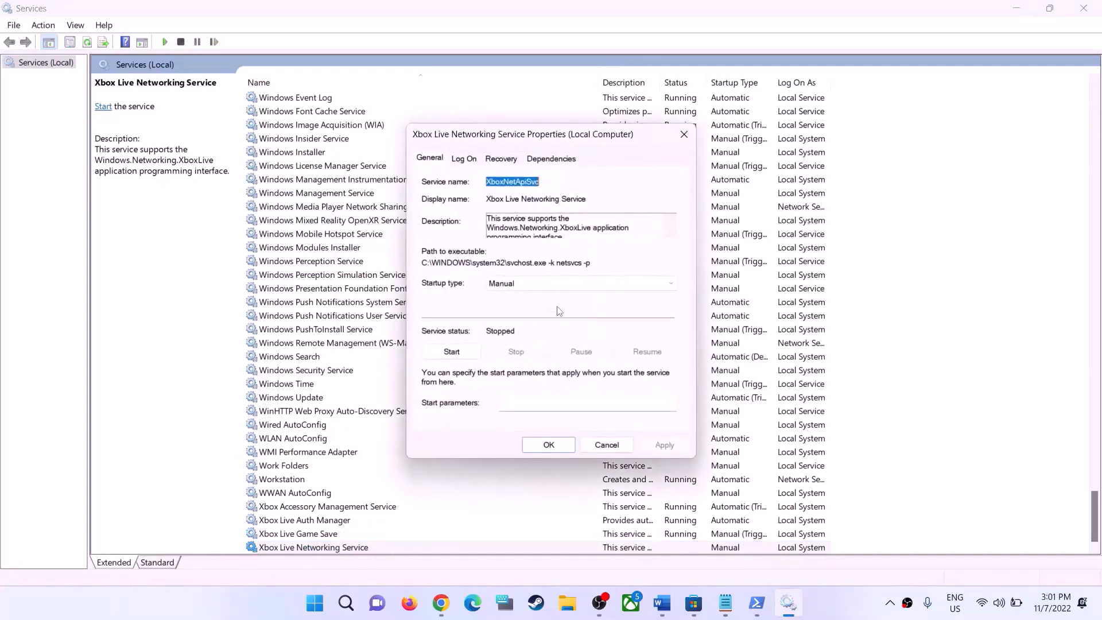
click(520, 283)
click(516, 307)
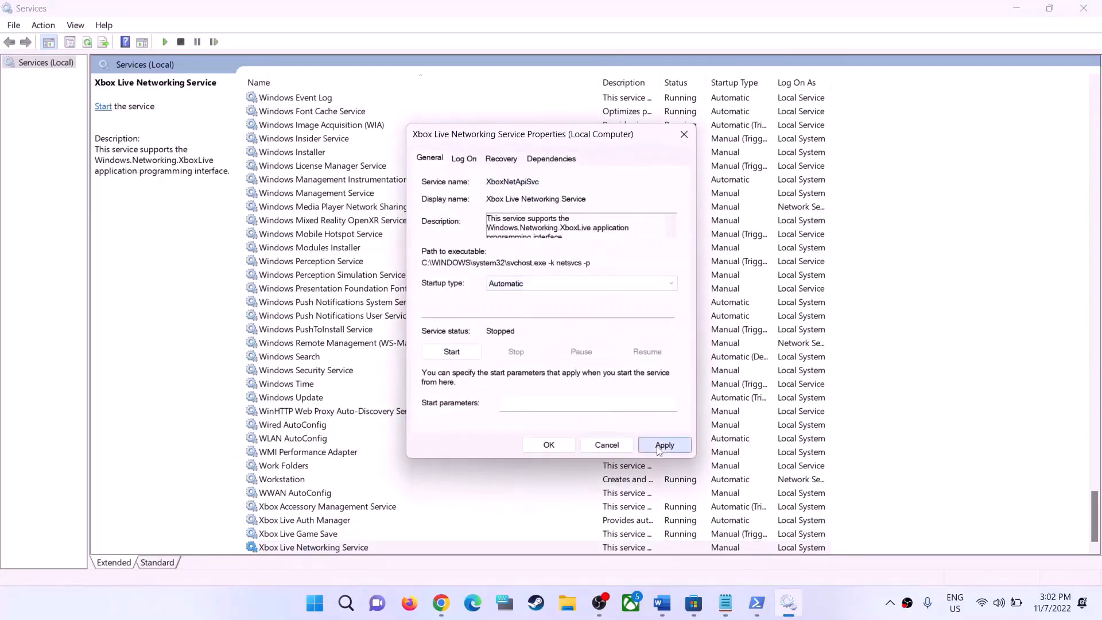
click(664, 446)
click(465, 352)
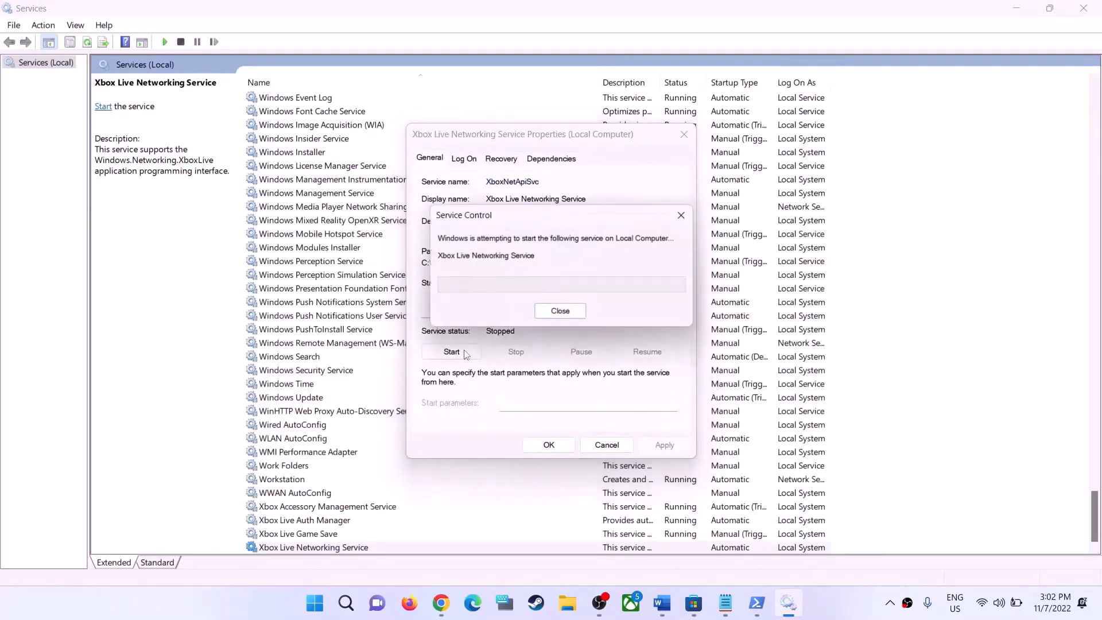
click(549, 445)
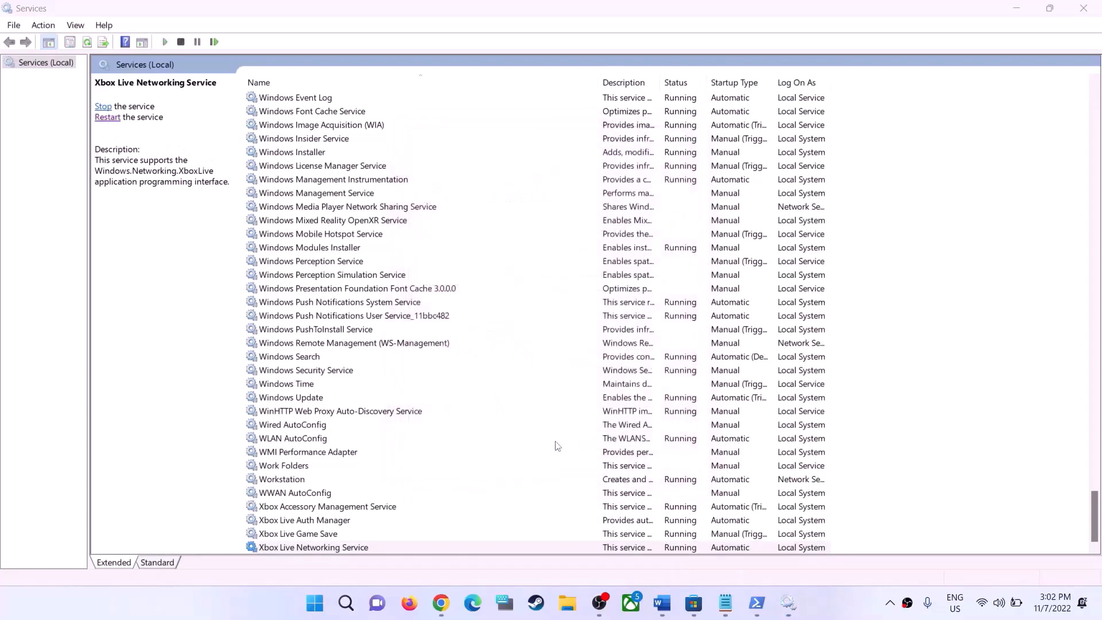
Find the two Gaming Services entries and inspect the properties of the one that logs on as Local System
click(369, 412)
key(g)
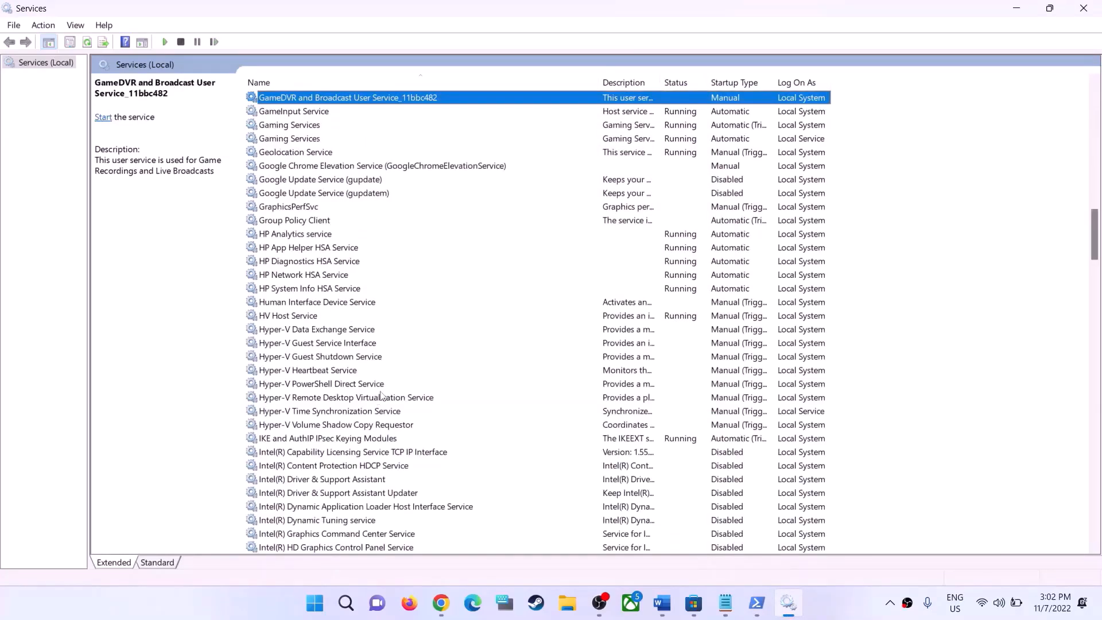
scroll(508, 397, up, 2)
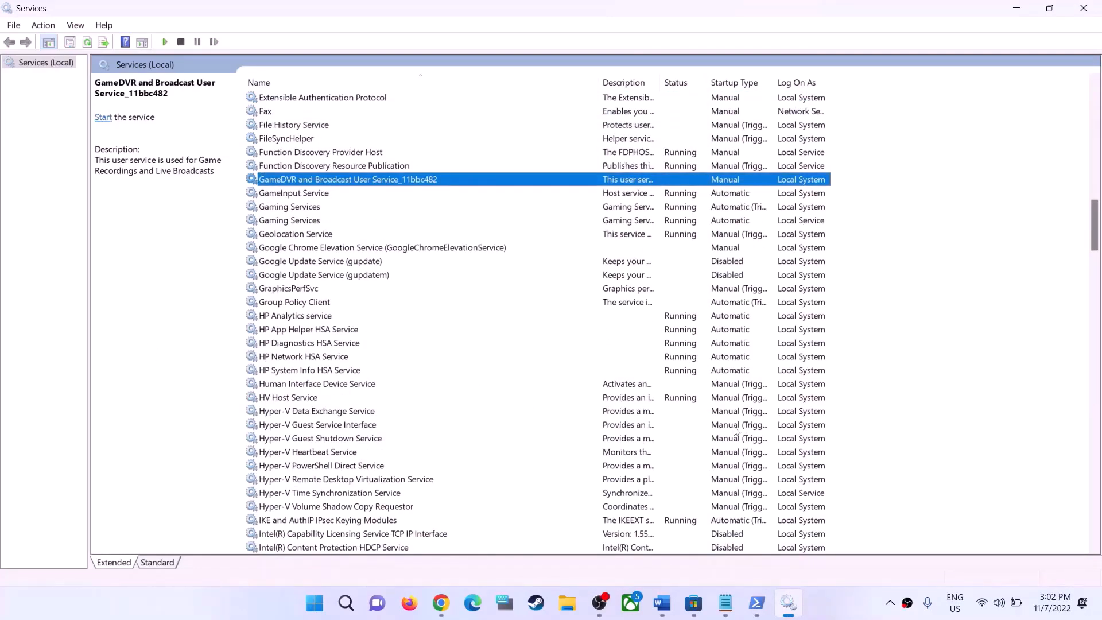
click(827, 614)
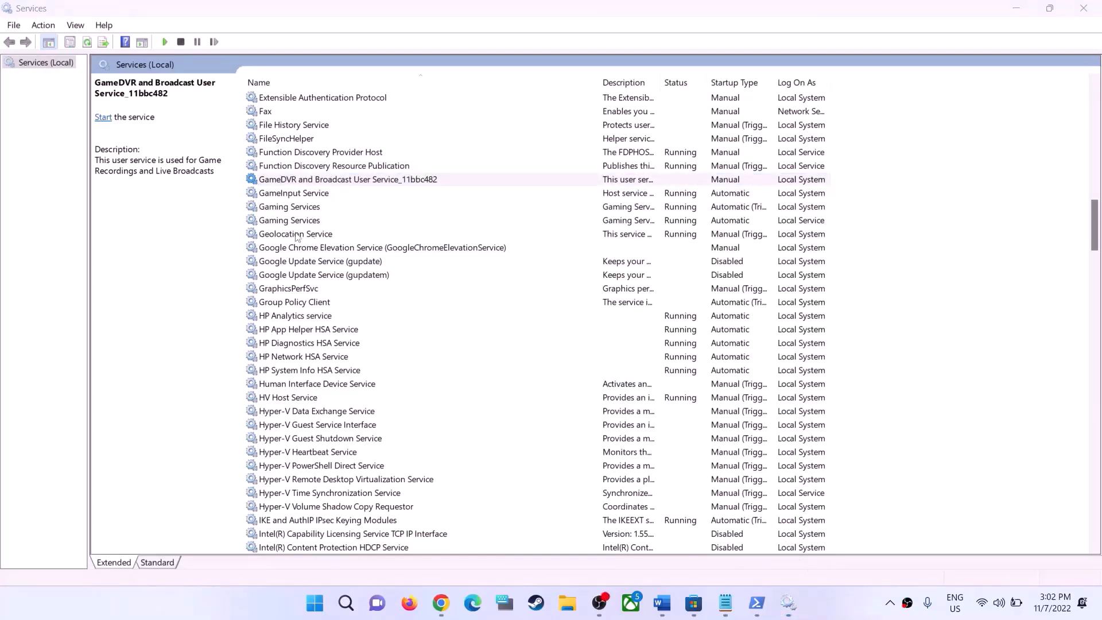
click(291, 209)
click(299, 221)
click(356, 209)
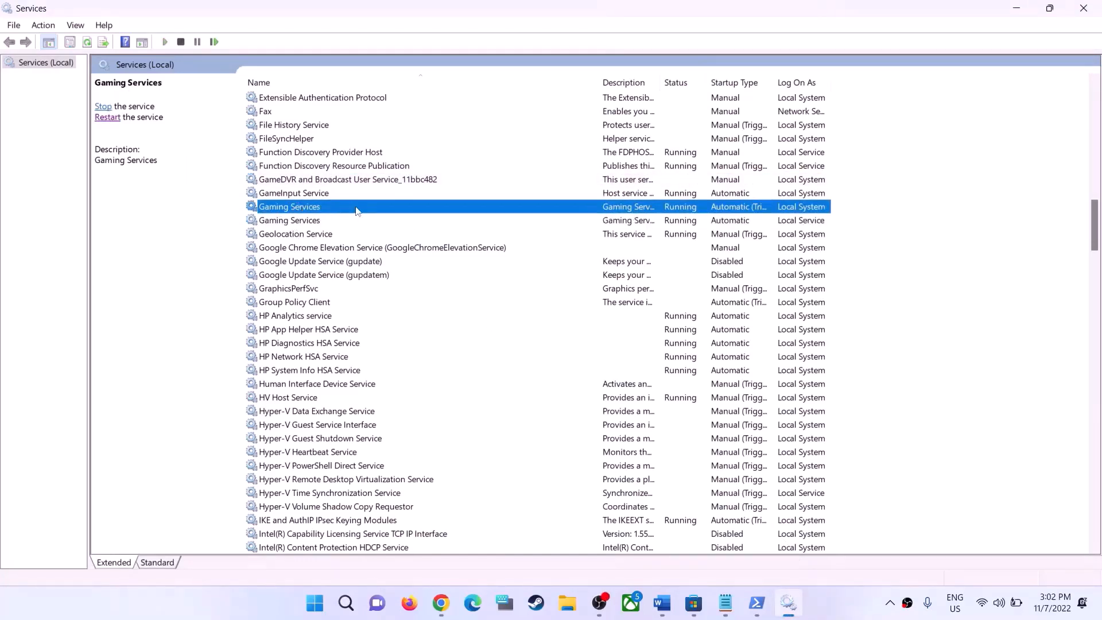
double_click(357, 209)
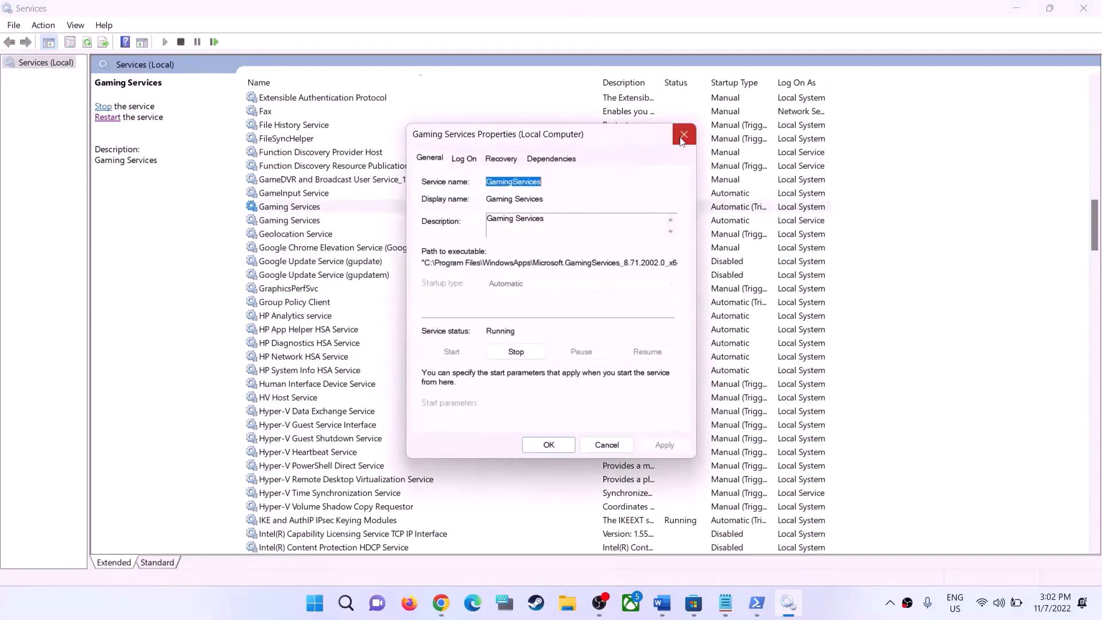
click(682, 141)
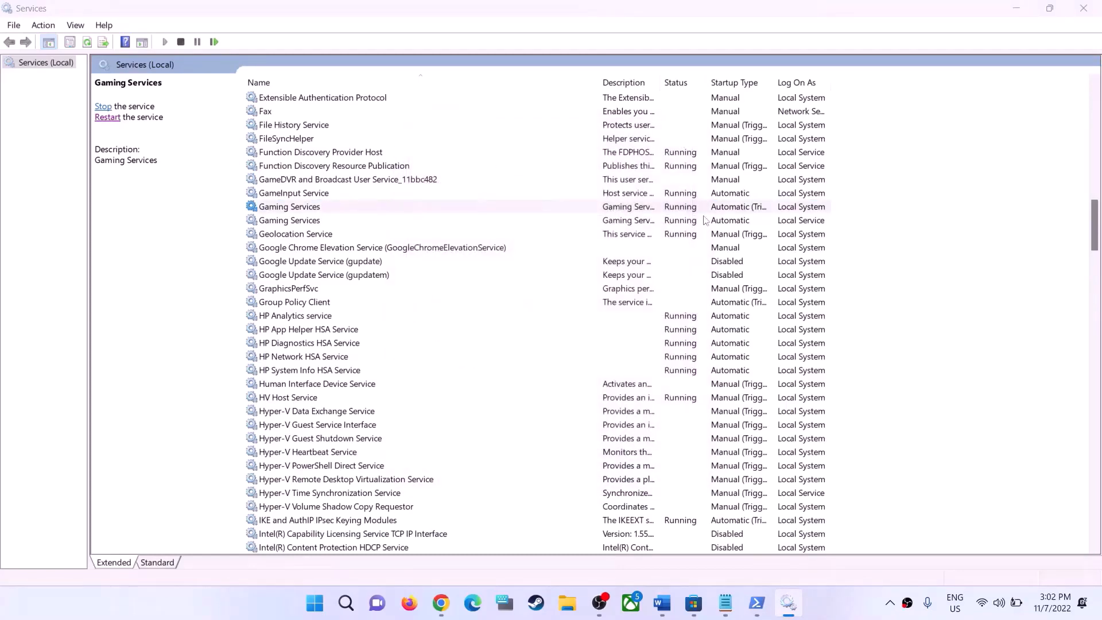
Check the status of both Gaming Services entries and the actions available for the first one
click(686, 222)
click(682, 209)
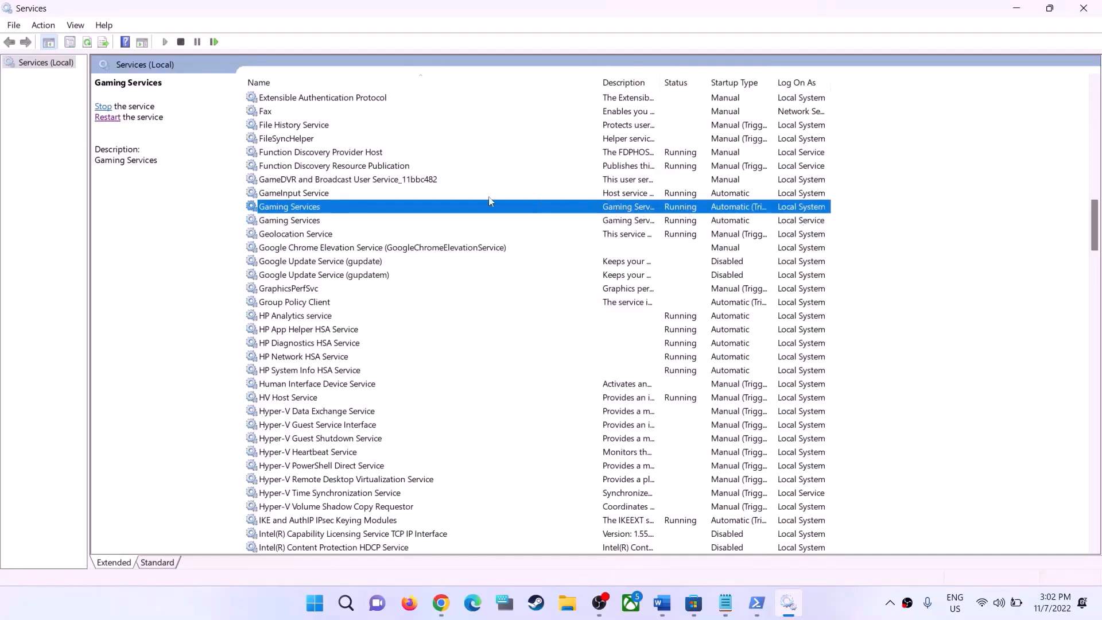
right_click(390, 207)
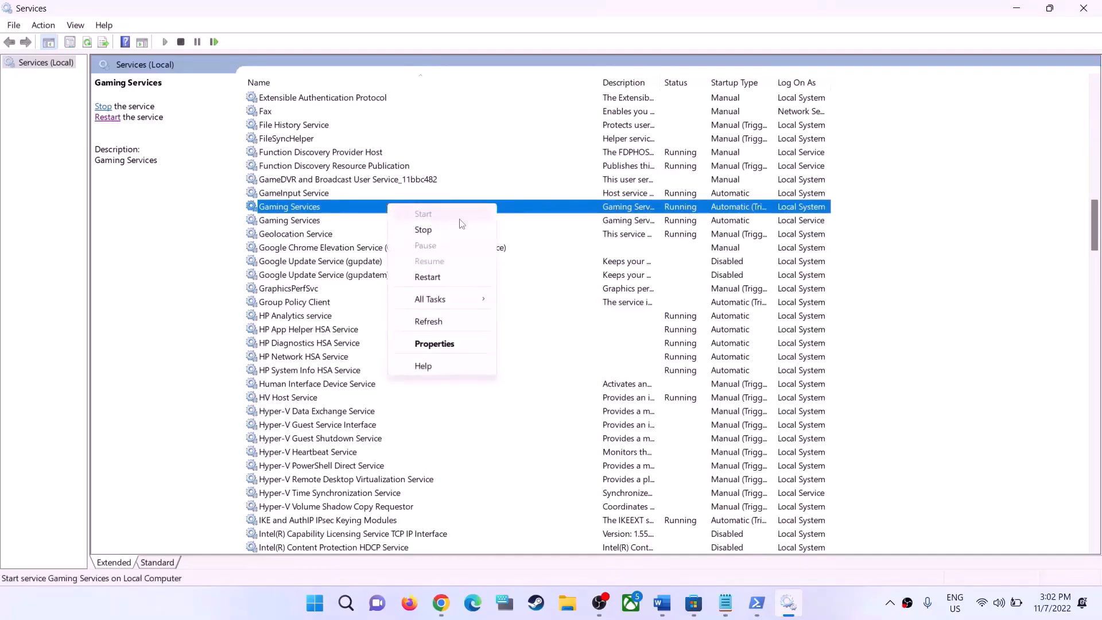
click(334, 214)
click(336, 221)
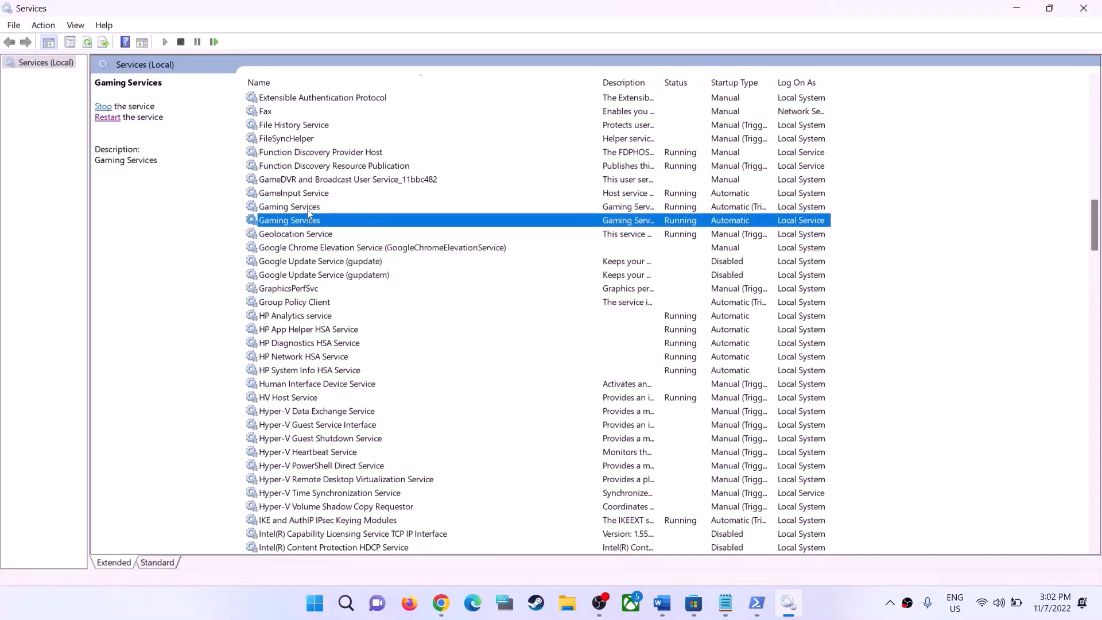
Stop both Gaming Services entries, first the Local System one and then the Local Service one
click(341, 208)
right_click(341, 208)
click(379, 231)
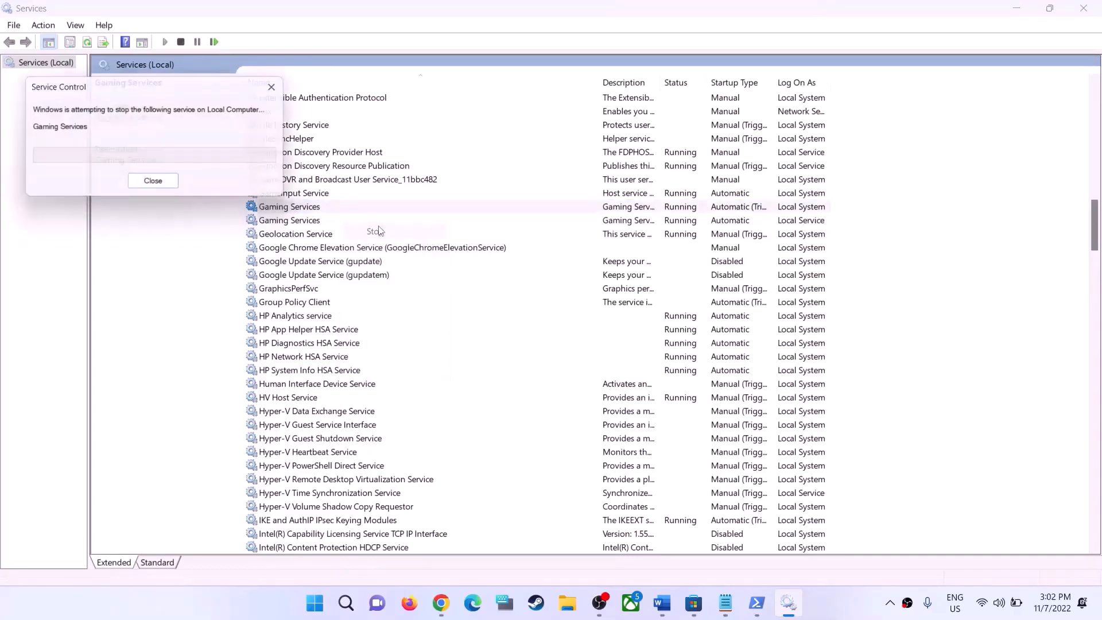
click(314, 221)
right_click(313, 222)
click(346, 248)
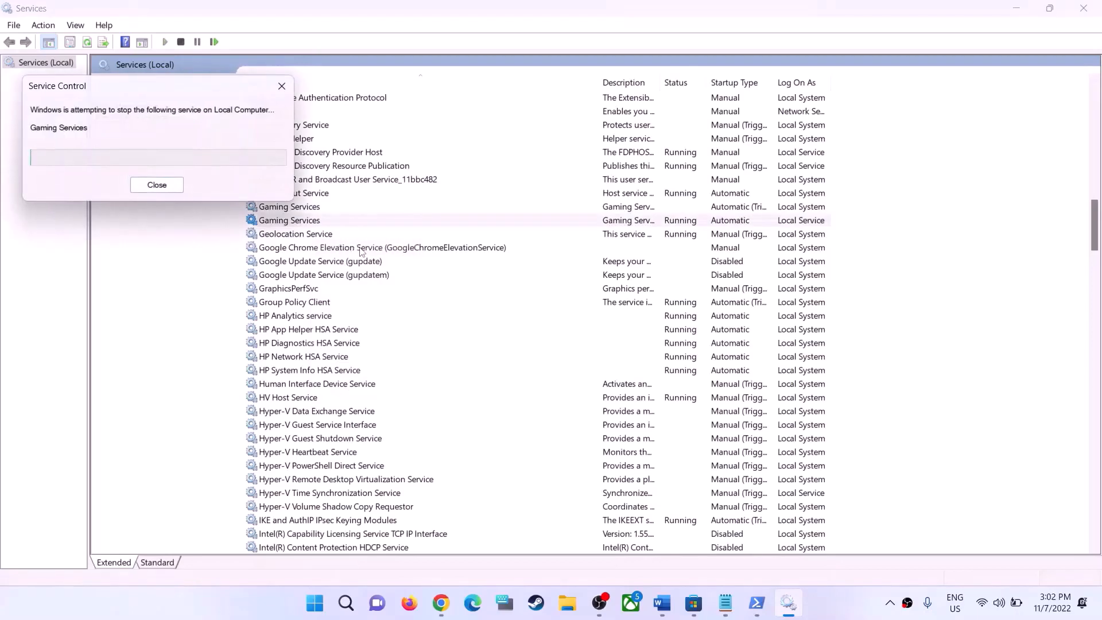
click(313, 206)
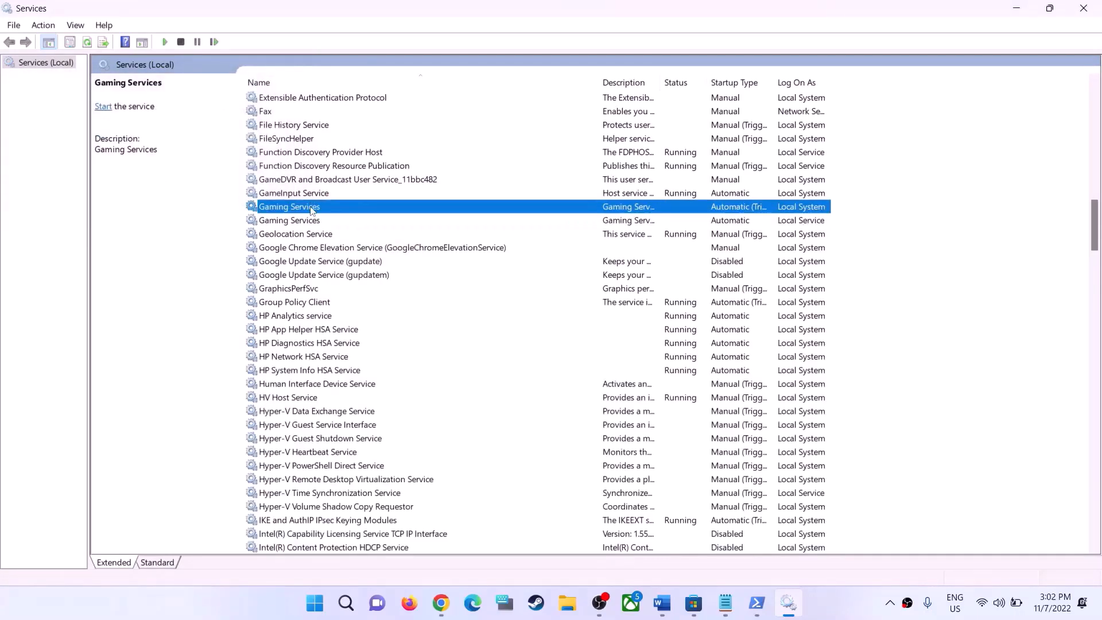
Start both Gaming Services entries, first the Local System one and then the Local Service one
right_click(314, 206)
click(347, 215)
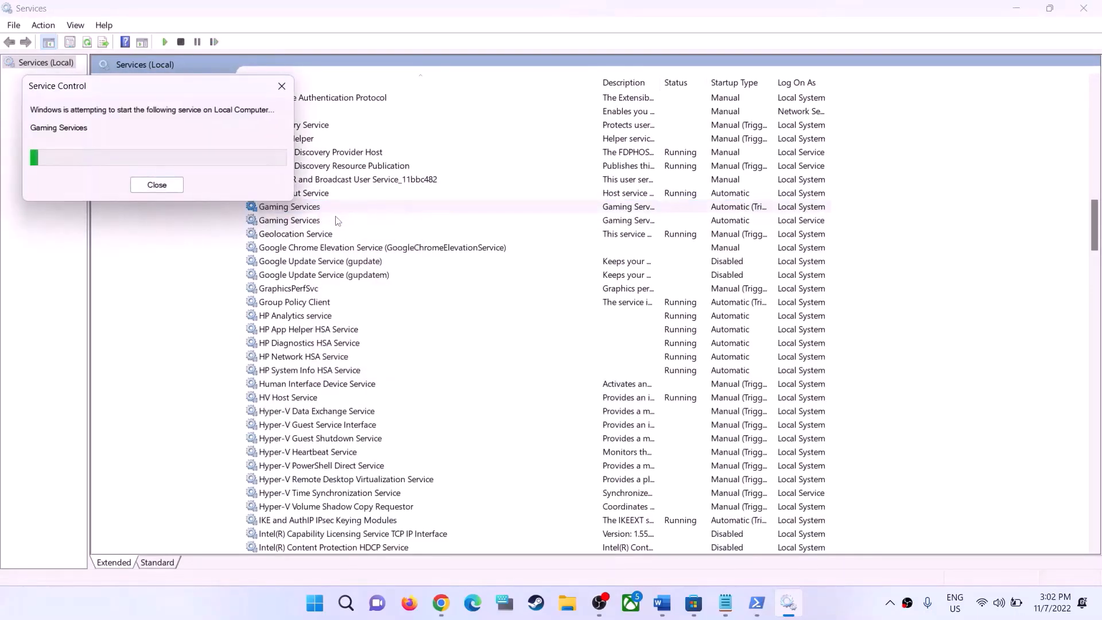
click(311, 220)
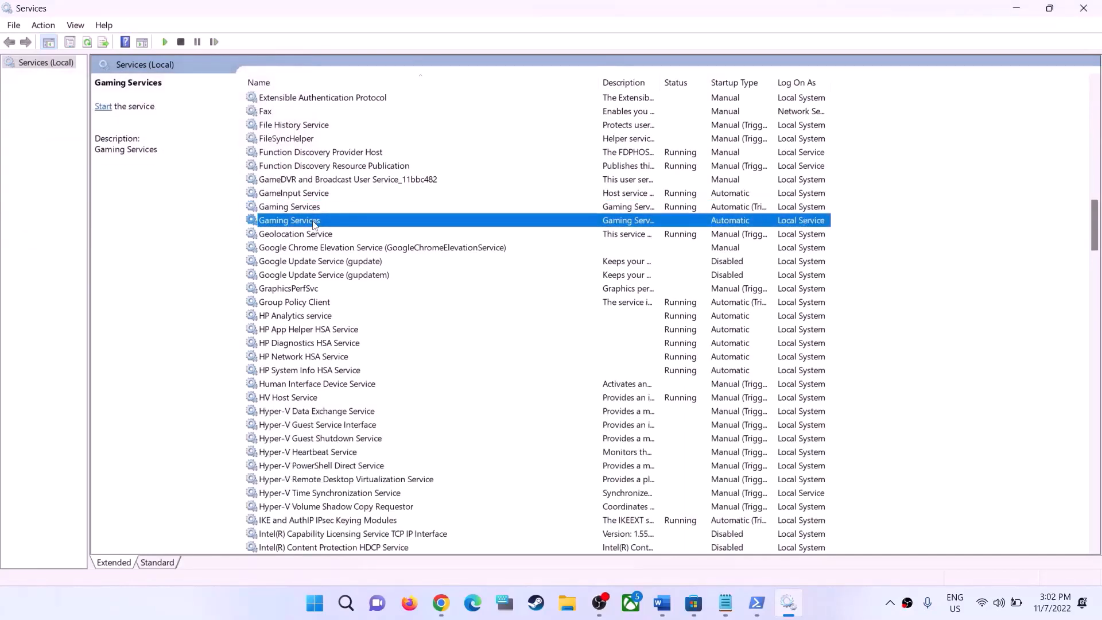
right_click(313, 220)
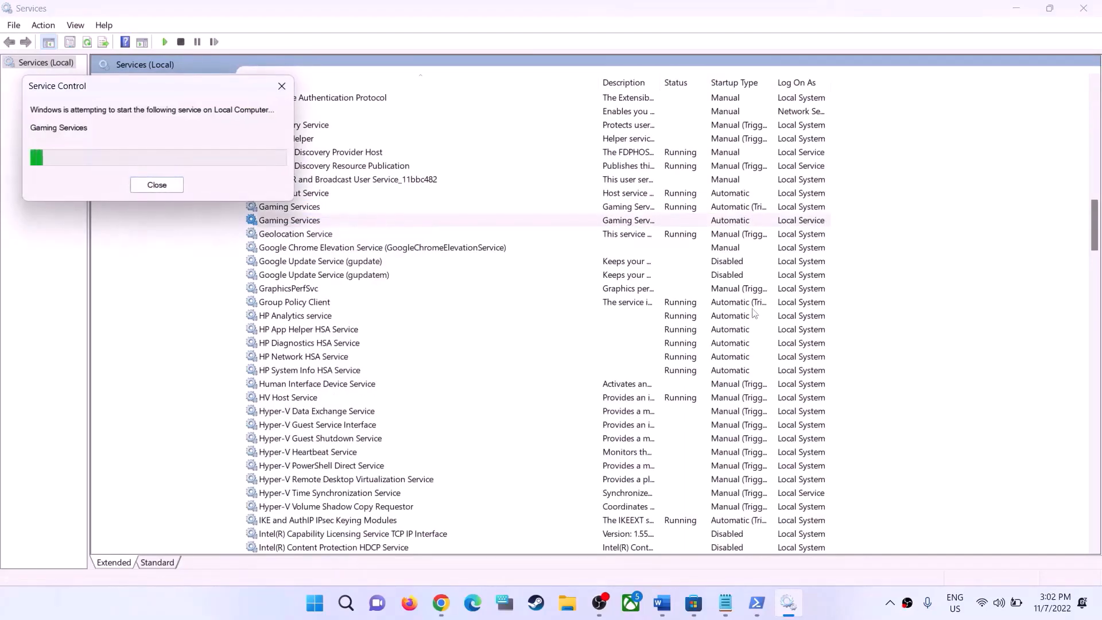
Check the remaining Step 16 services in the Word guide and set the Windows Update service's startup type to Automatic
click(672, 613)
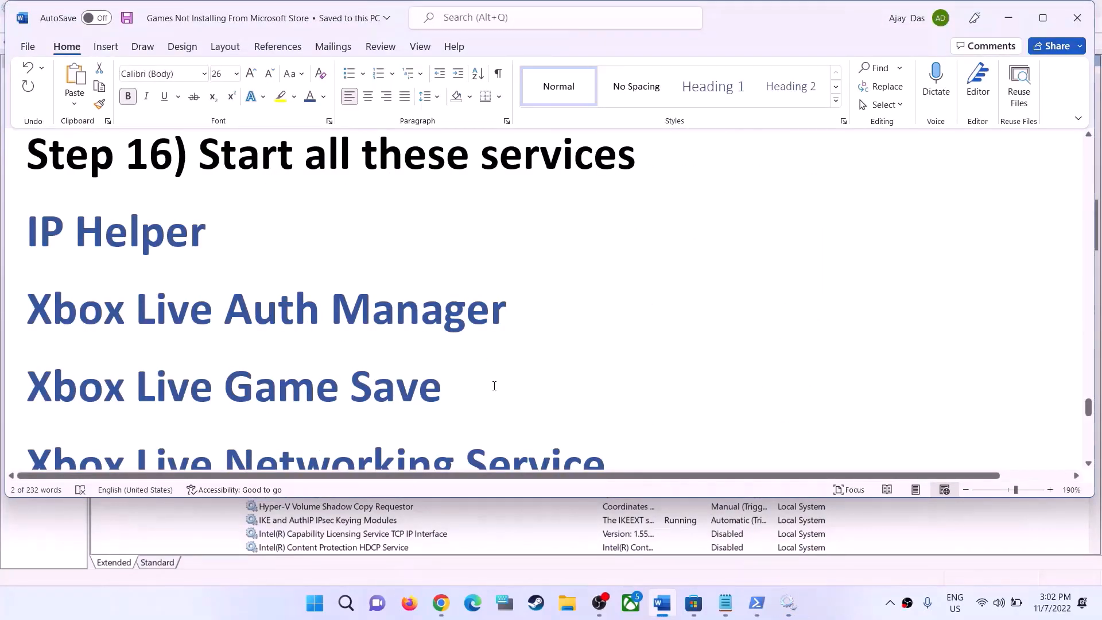
scroll(495, 386, down, 8)
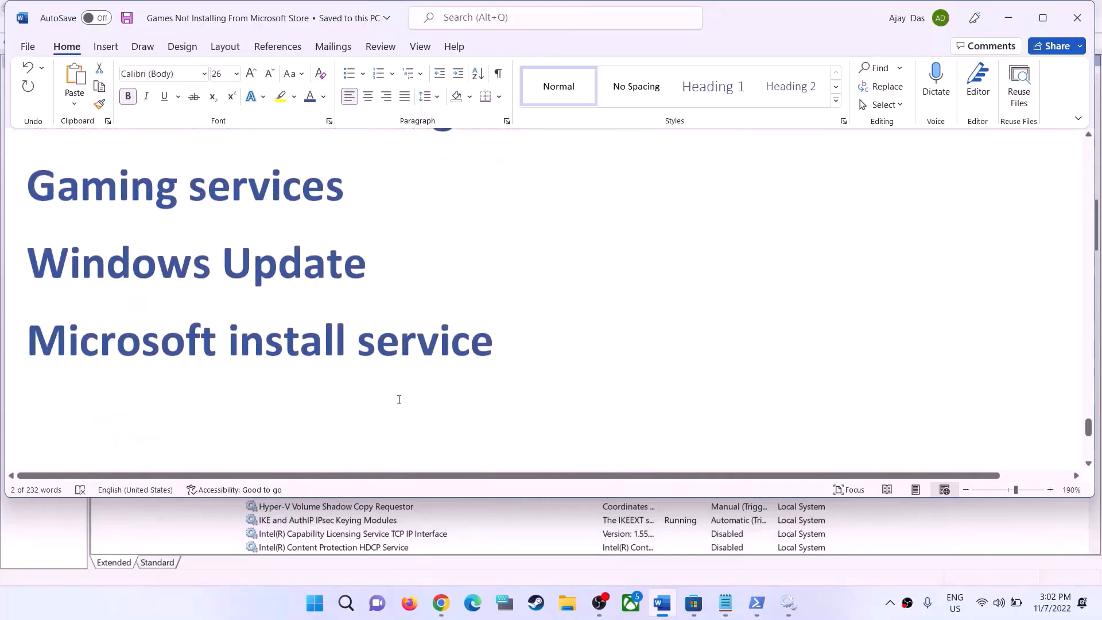
scroll(399, 399, down, 1)
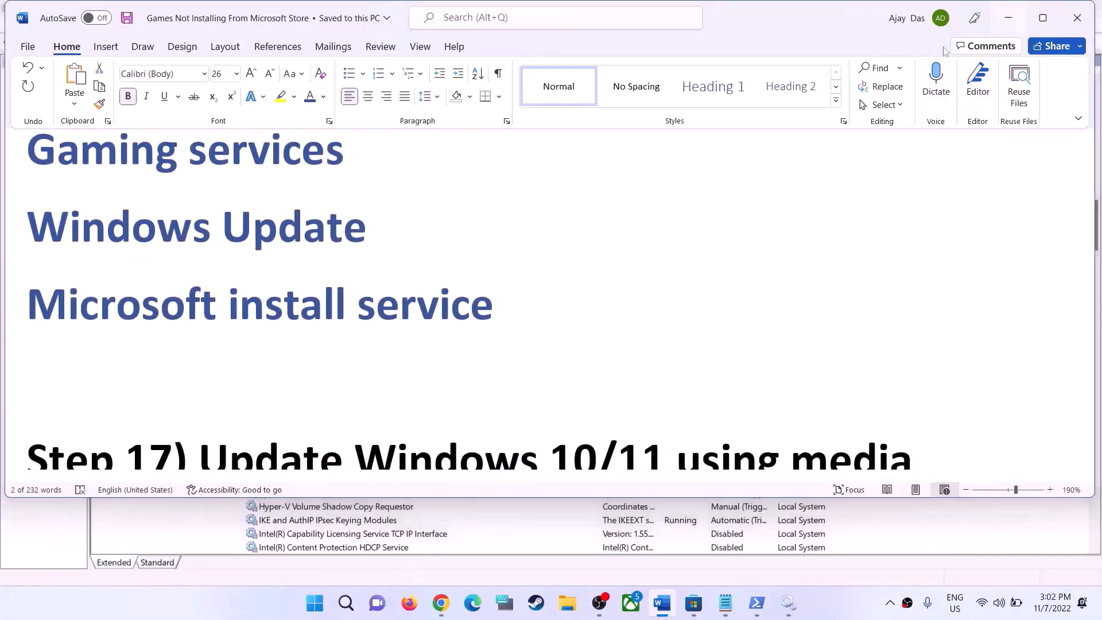
click(1009, 18)
click(376, 339)
key(w)
scroll(360, 491, down, 6)
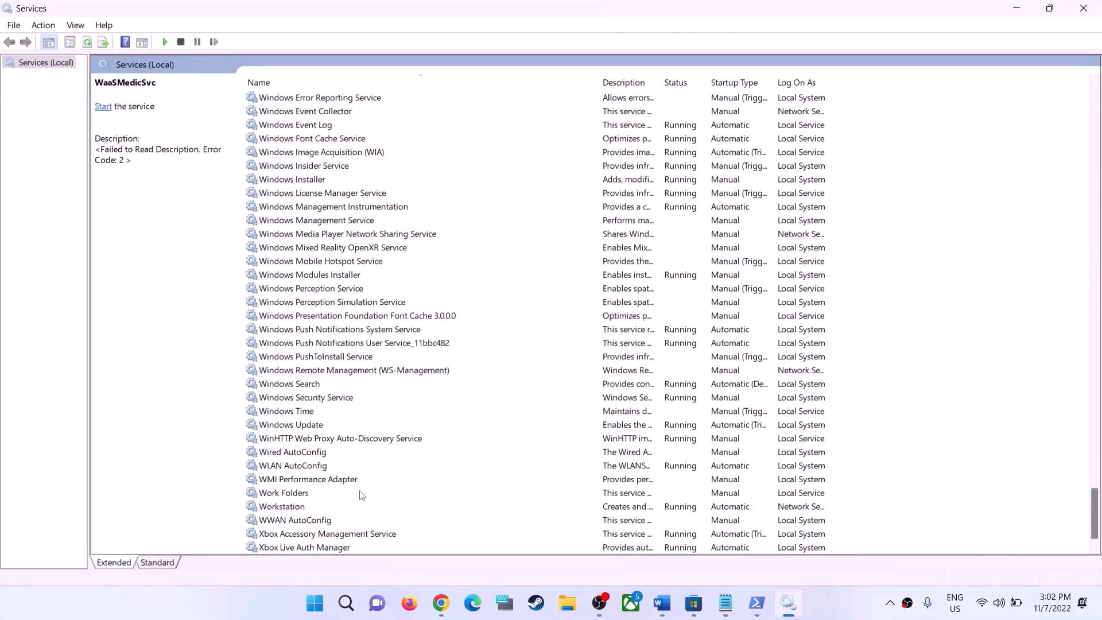
double_click(310, 424)
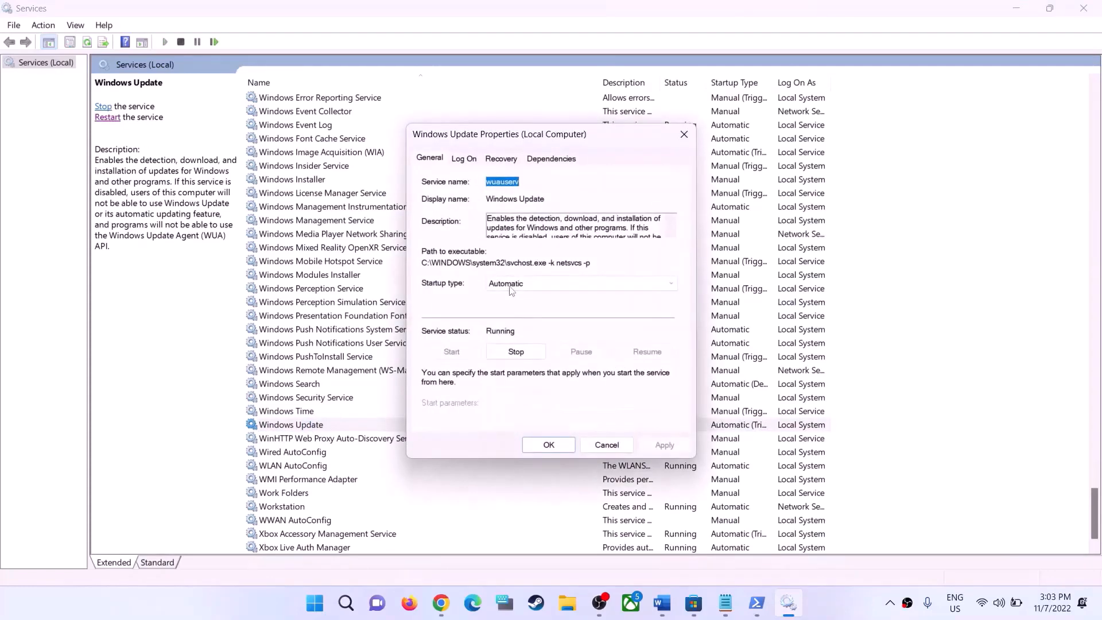
click(511, 284)
click(512, 308)
click(528, 450)
Find the Microsoft Store Install Service and set its startup type to Automatic
click(393, 341)
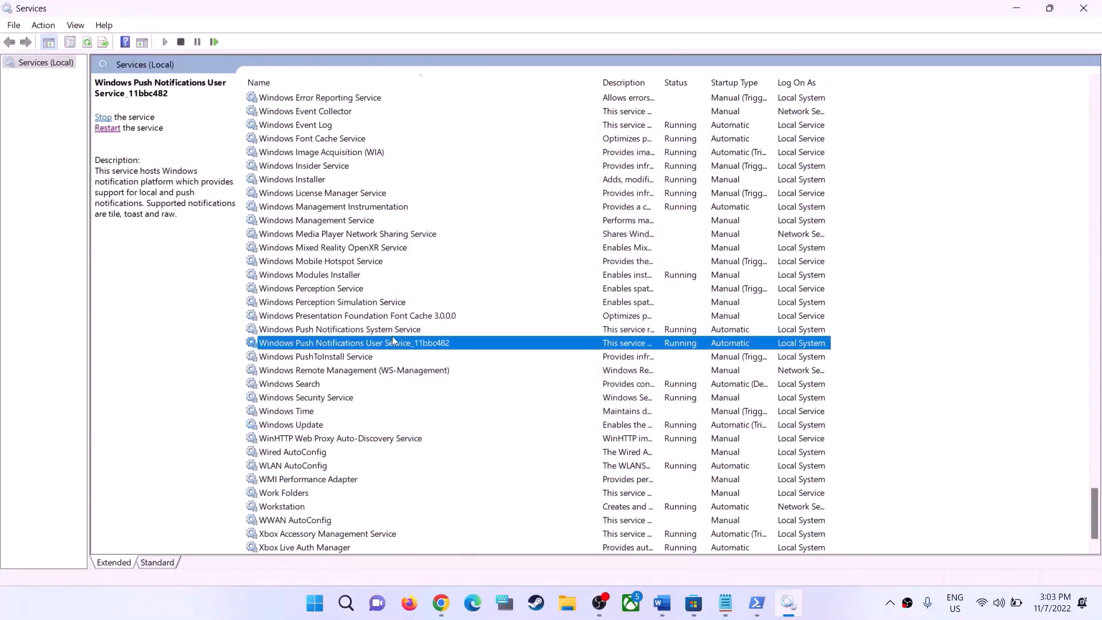
key(m)
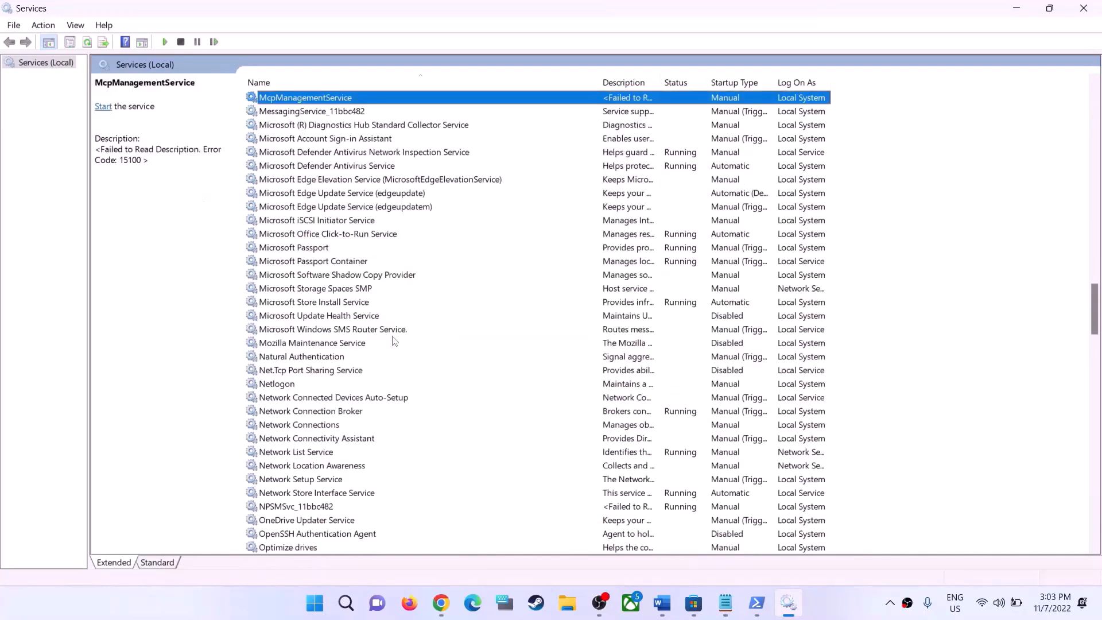
double_click(331, 304)
click(507, 286)
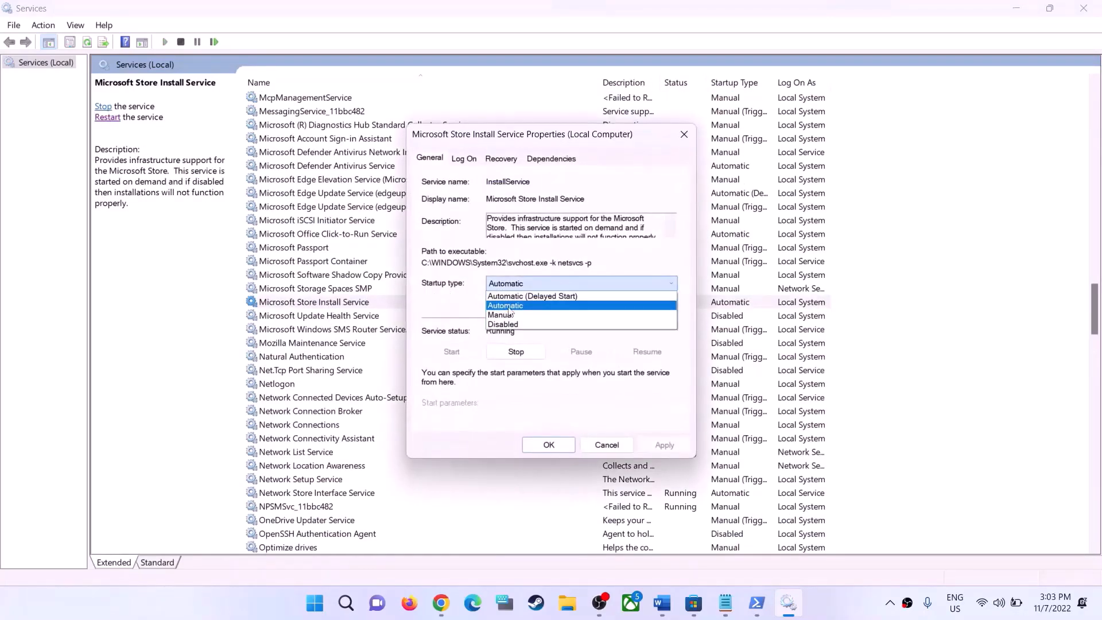
click(509, 306)
click(665, 447)
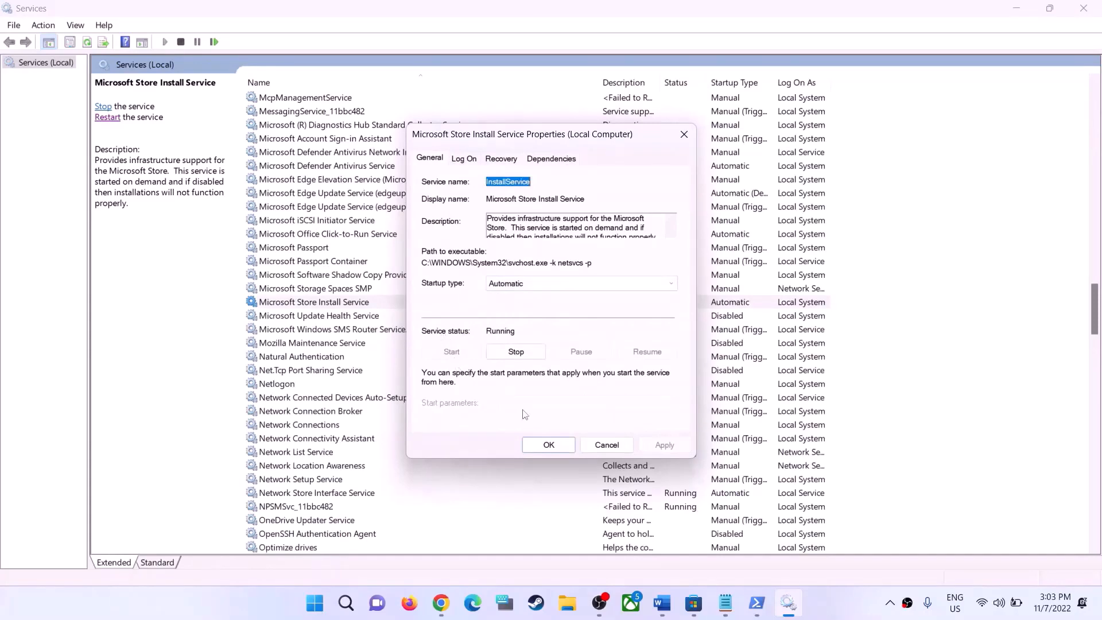
click(555, 449)
Close Services, minimize Microsoft Store and go back to the Word guide for the following troubleshooting step
click(1084, 8)
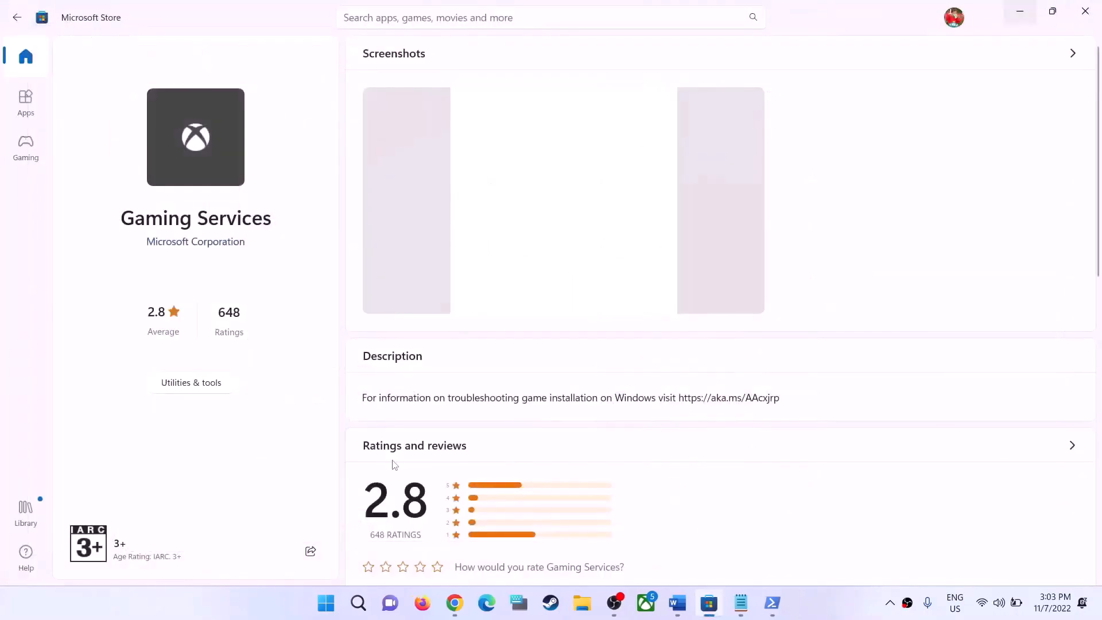
click(1020, 12)
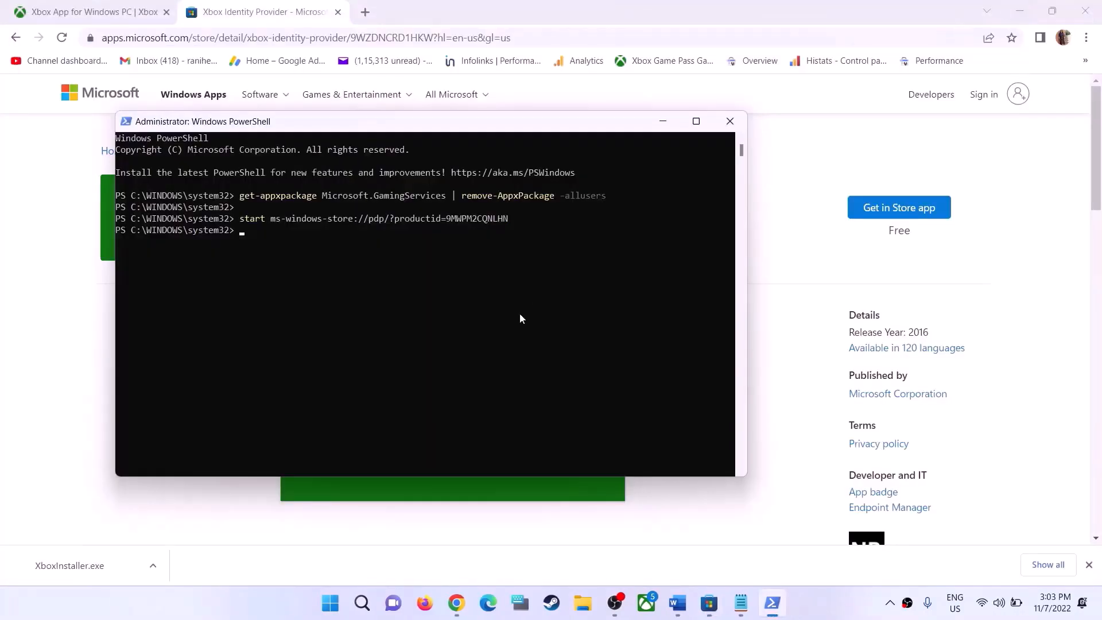
click(774, 183)
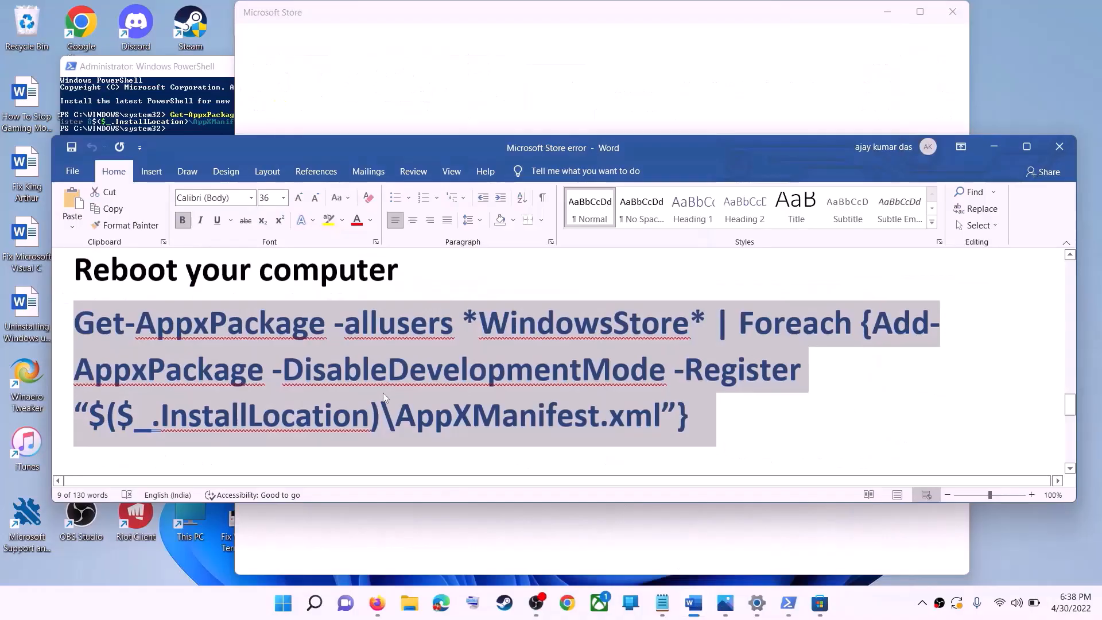
scroll(386, 390, down, 5)
scroll(389, 384, down, 1)
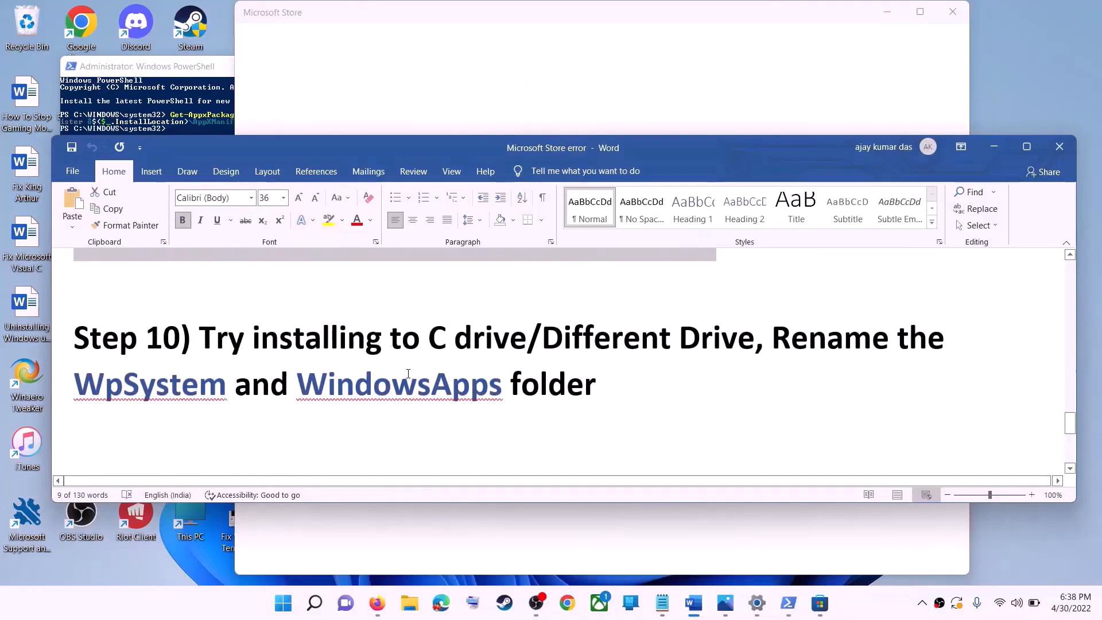
Highlight "Try installing to C drive/Different Drive" in Step 10 of the guide and open the System Storage page in Windows Settings
drag(235, 335, 754, 339)
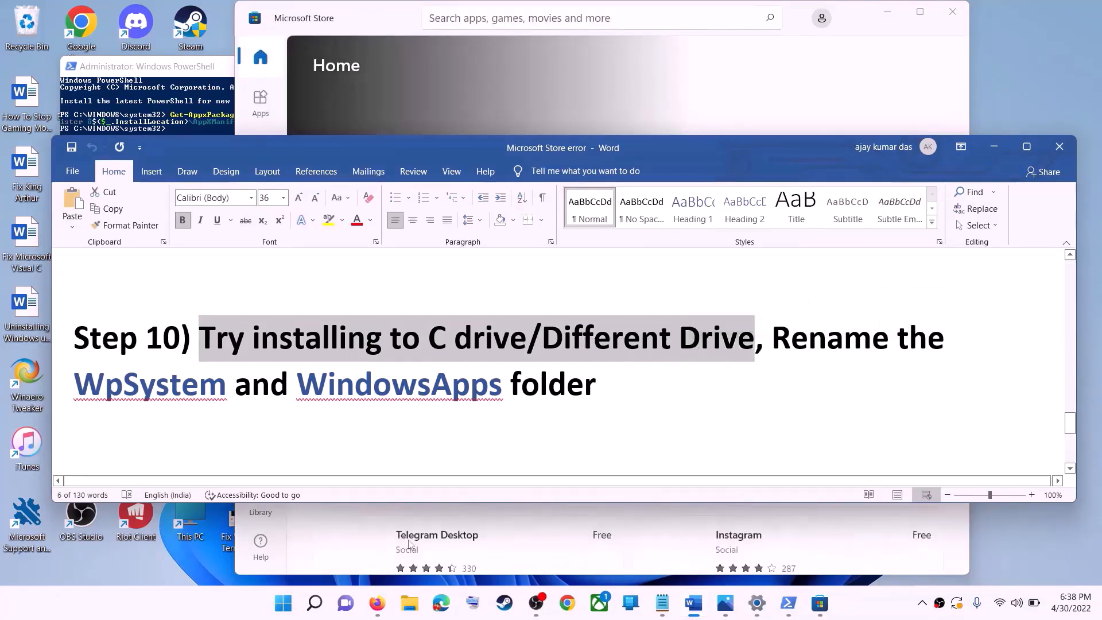
click(286, 603)
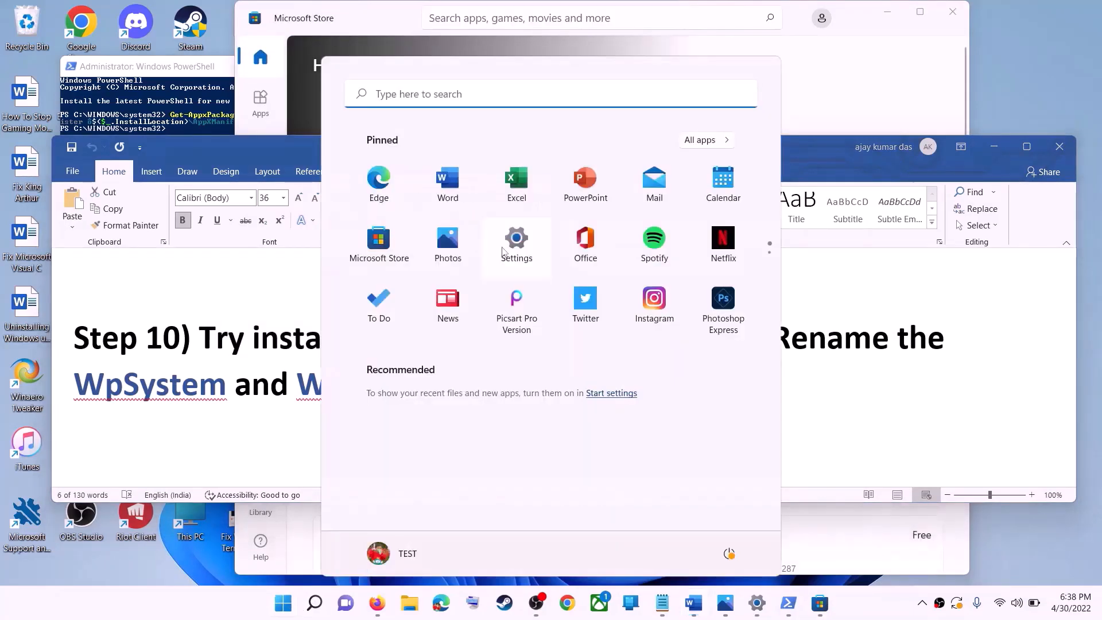
click(501, 252)
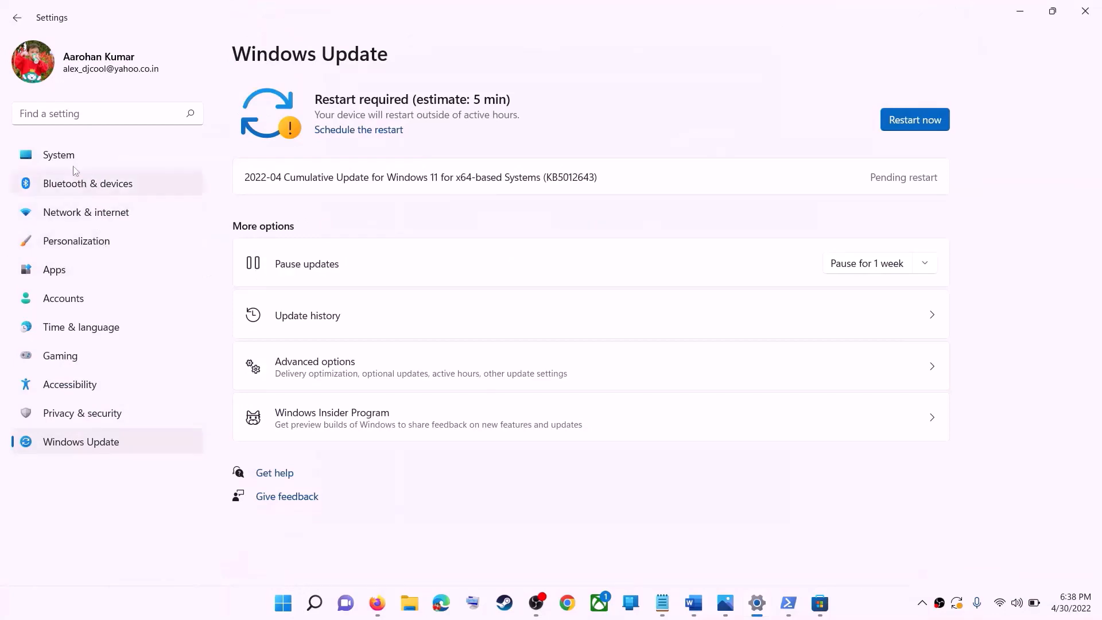
click(71, 163)
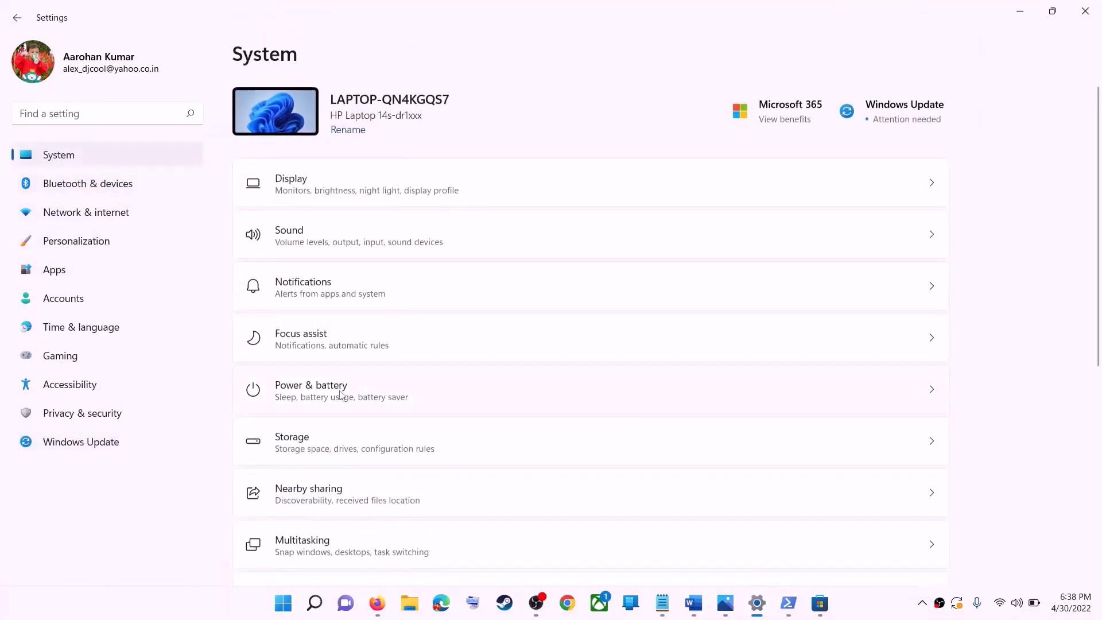
scroll(295, 310, down, 3)
click(315, 297)
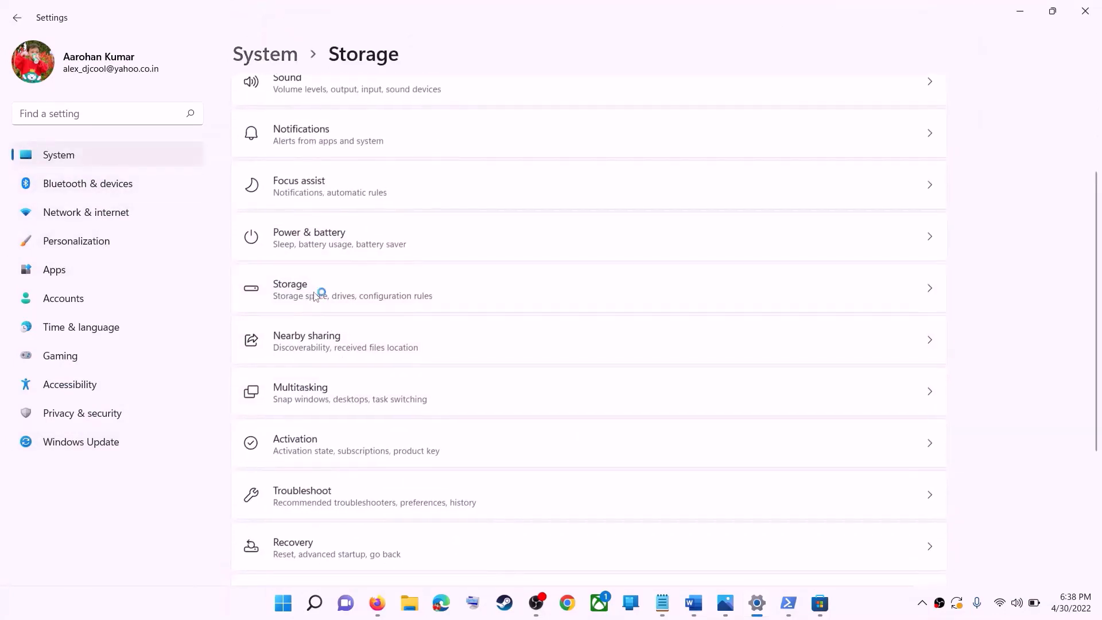
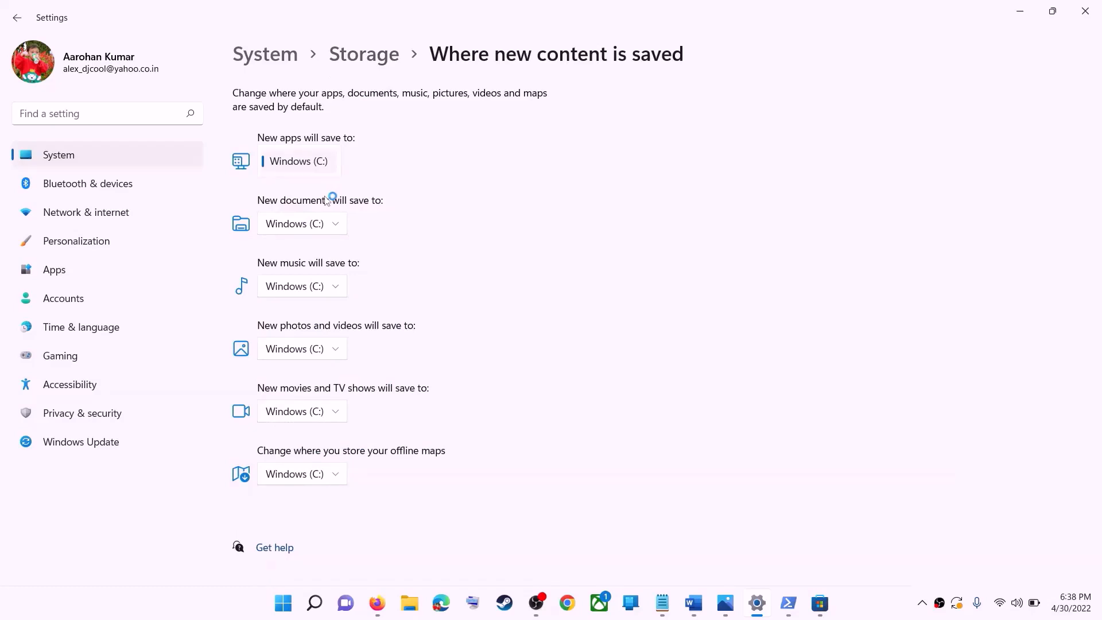
Check the drive choices for saving new apps and open New Volume (D:) in File Explorer
click(327, 201)
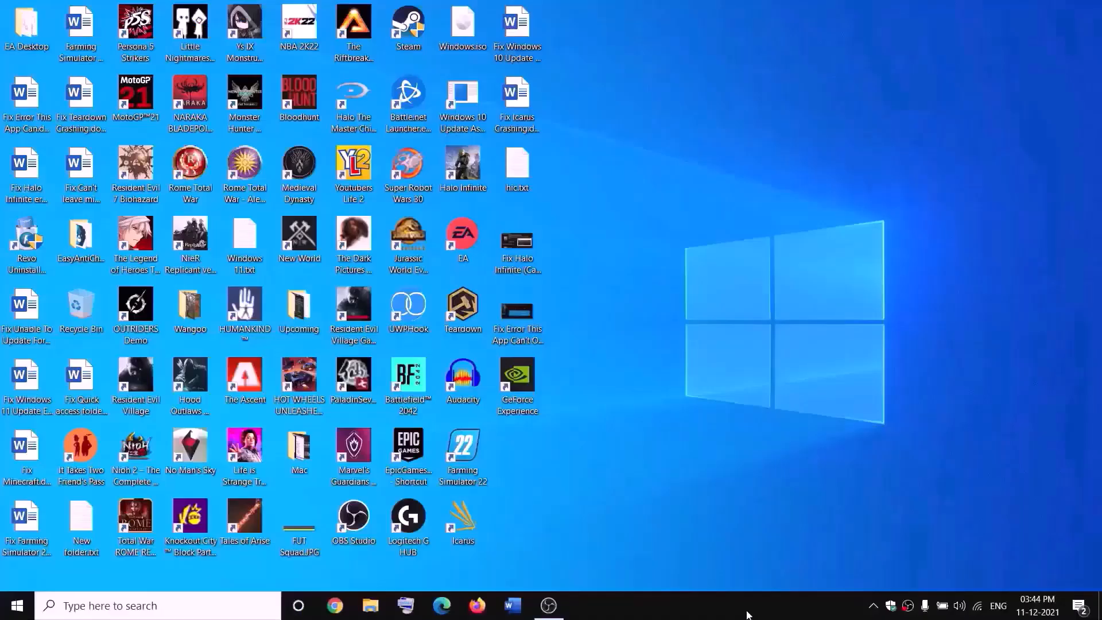
click(371, 605)
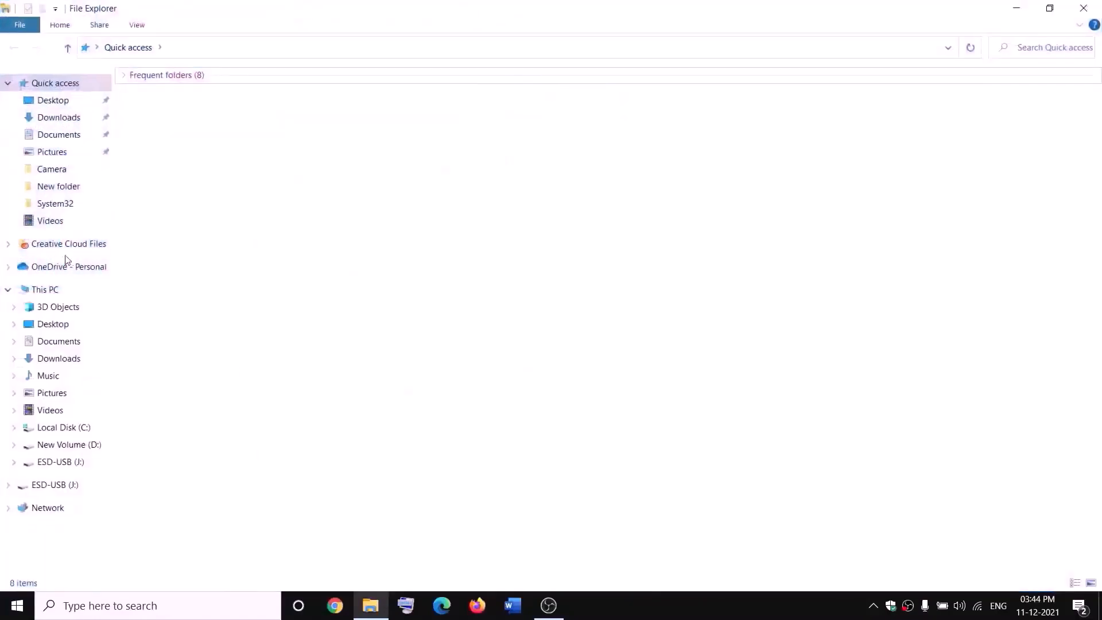
click(52, 291)
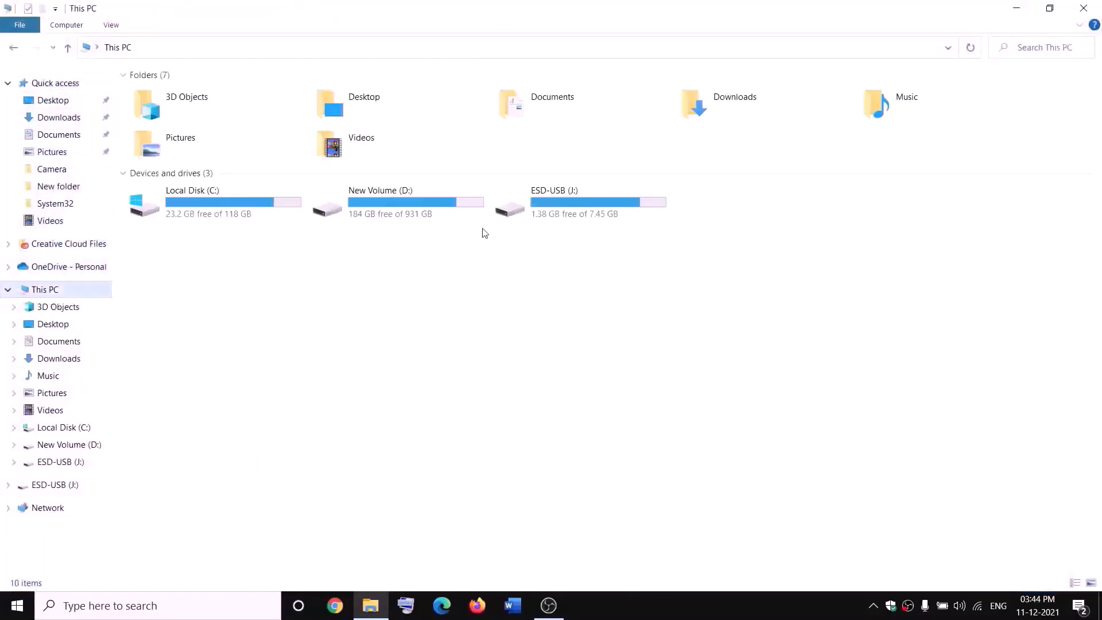
double_click(408, 209)
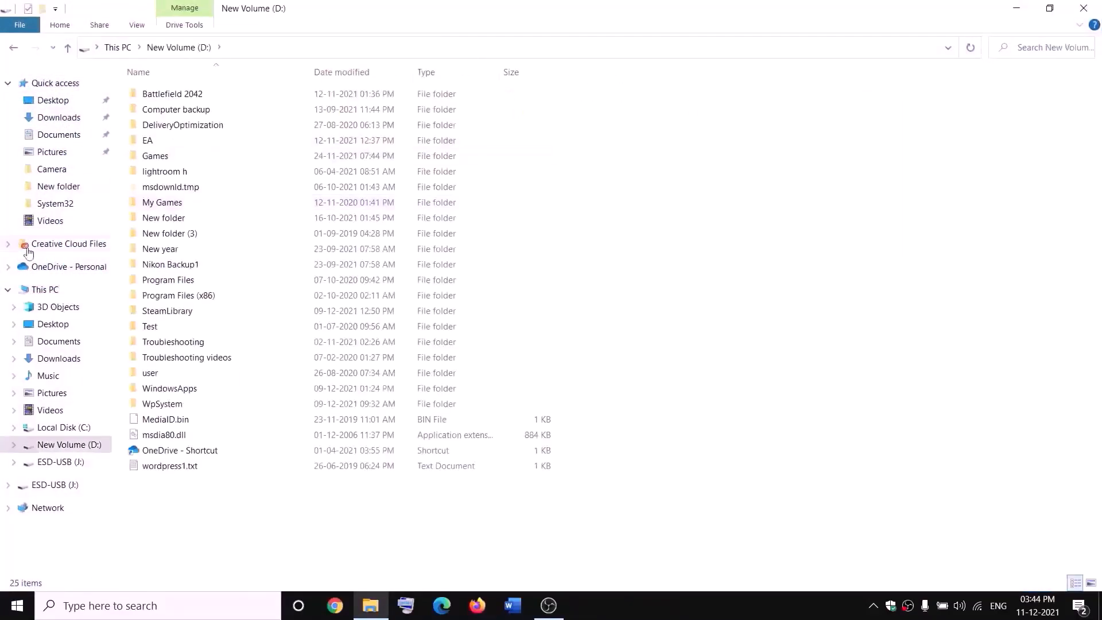
Open the advanced security settings of the WpSystem folder on New Volume (D:)
click(168, 404)
right_click(175, 403)
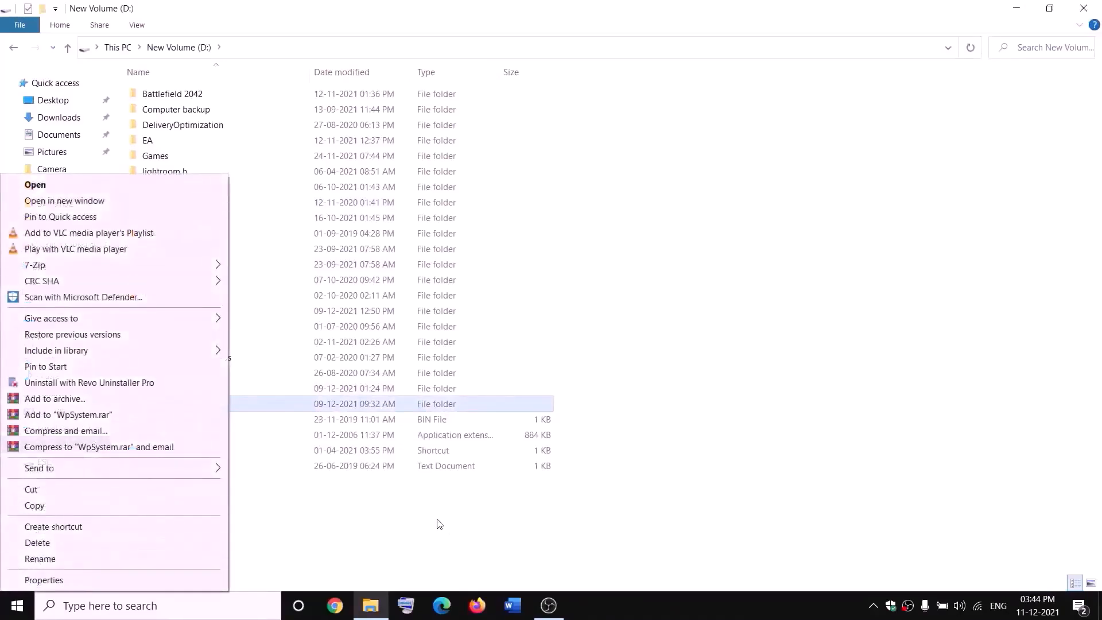
click(348, 524)
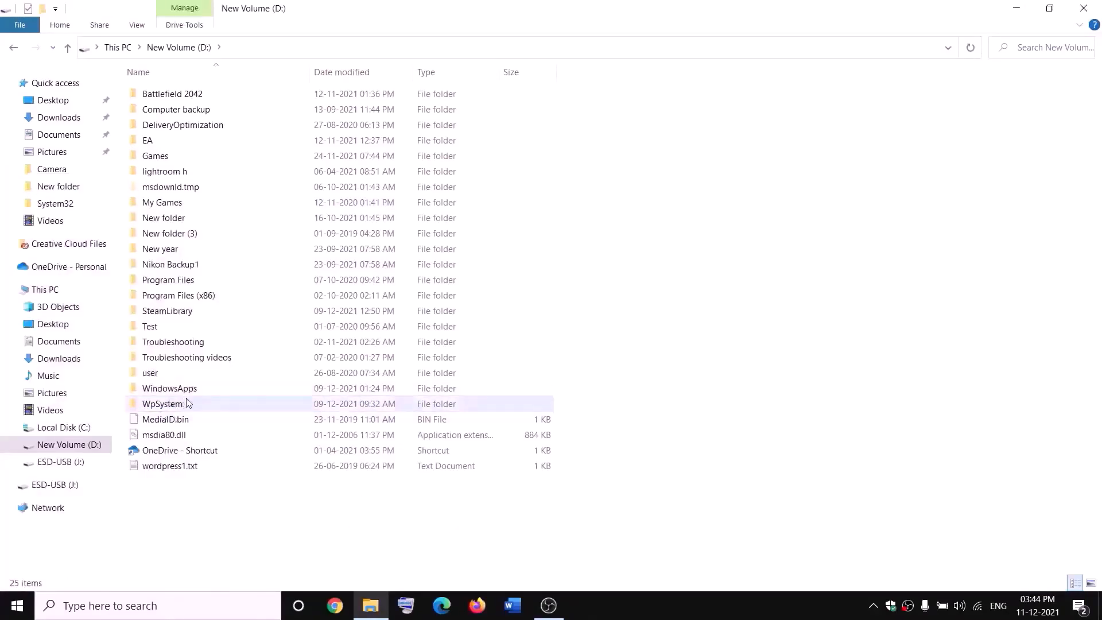
mouse_move(172, 408)
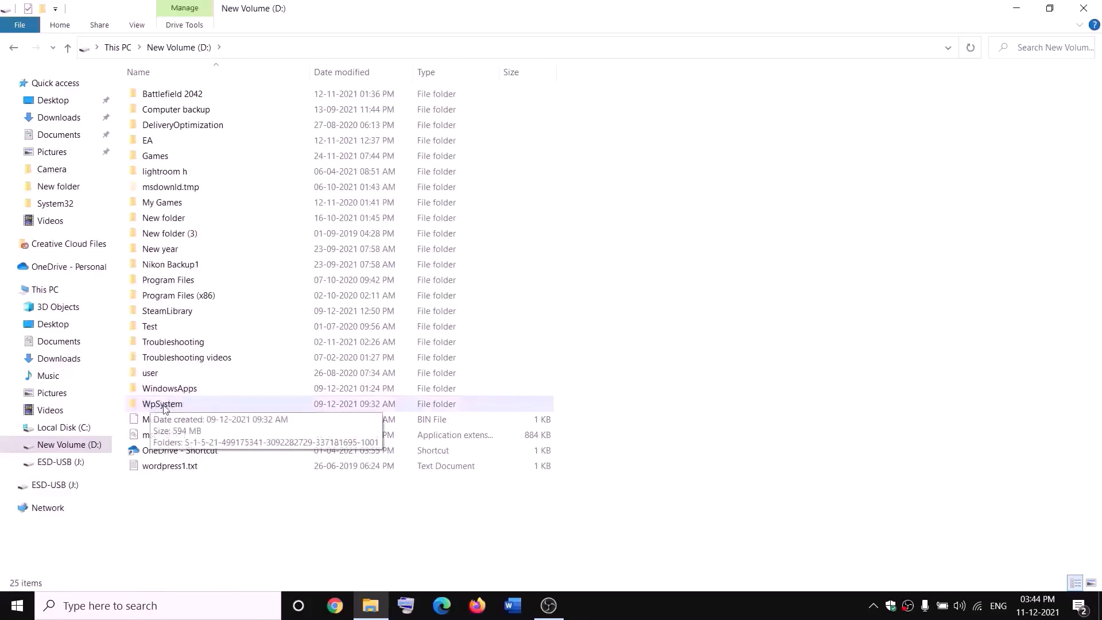
right_click(162, 407)
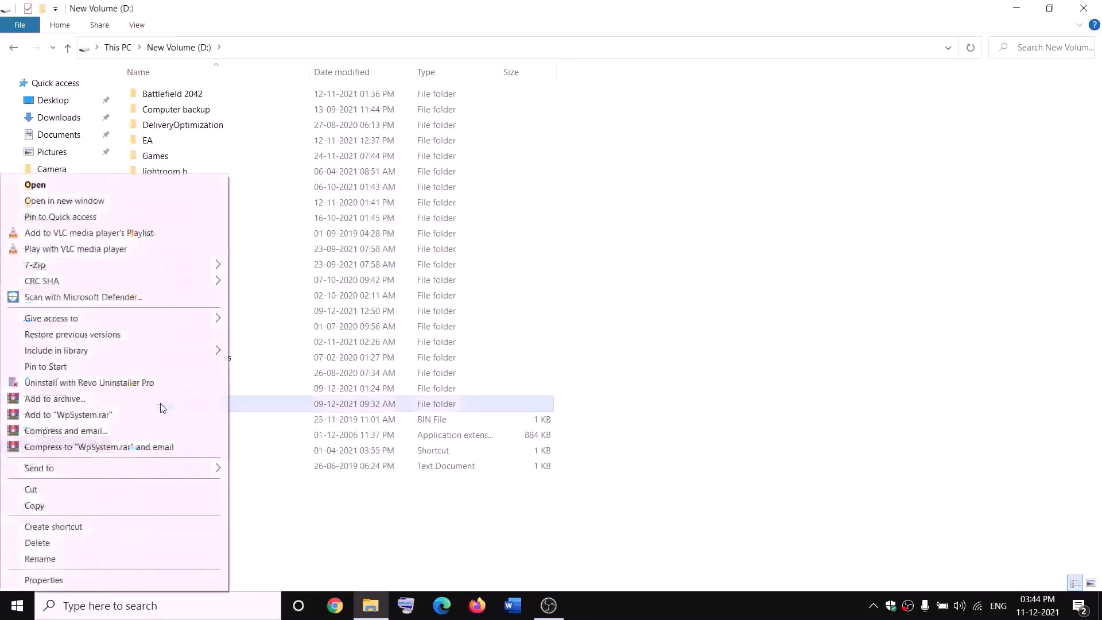
click(50, 579)
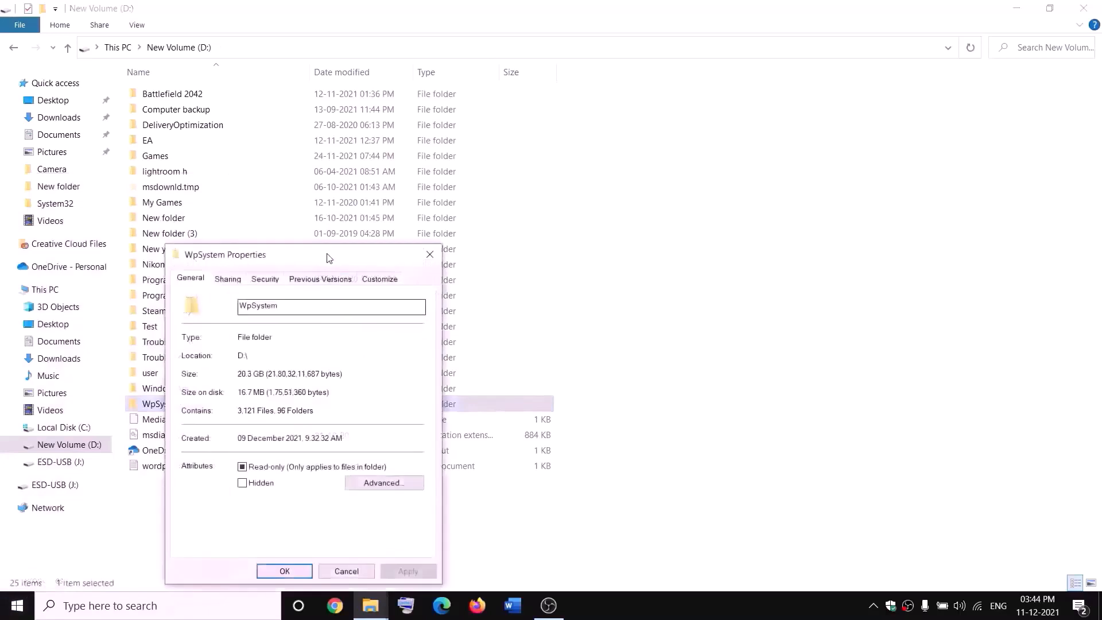
click(410, 184)
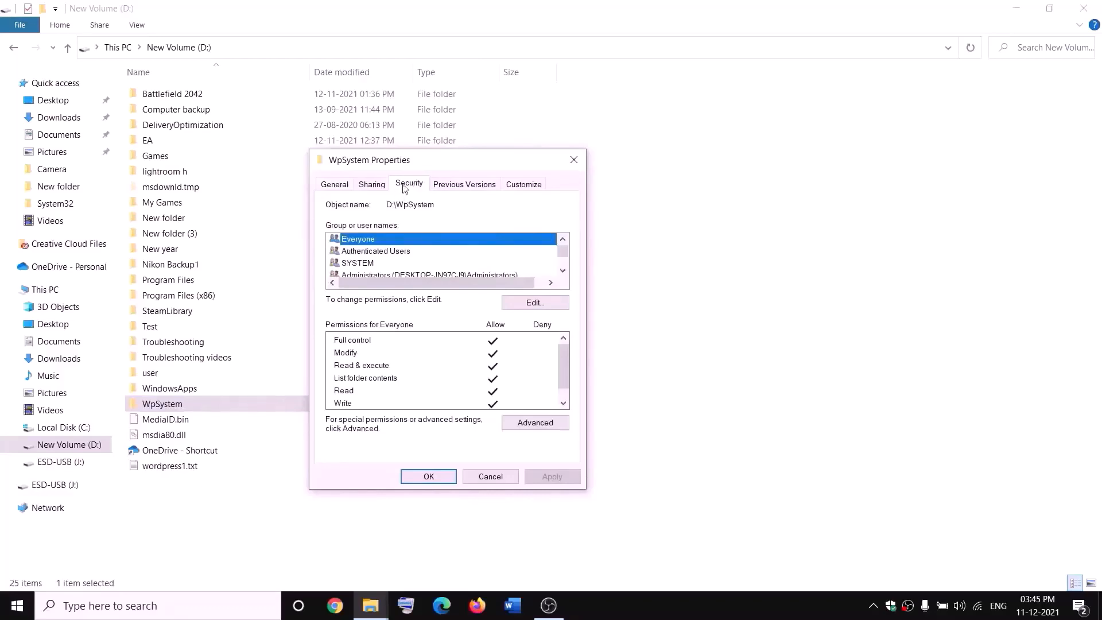
click(535, 423)
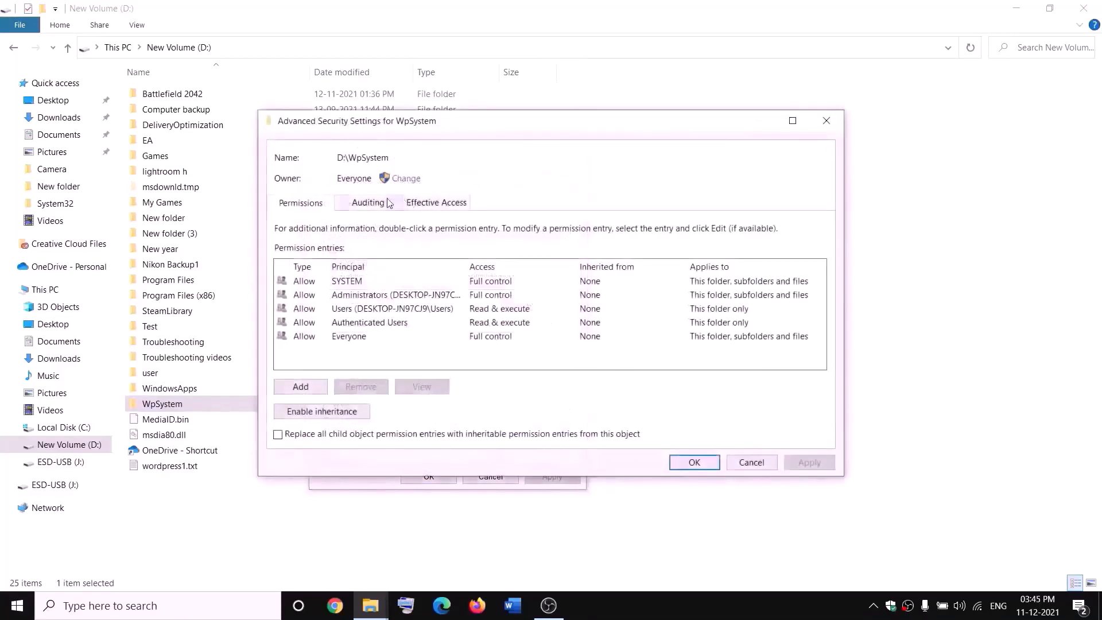
Set the owner of the WpSystem folder to Everyone, apply the change and close the folder's properties
click(407, 179)
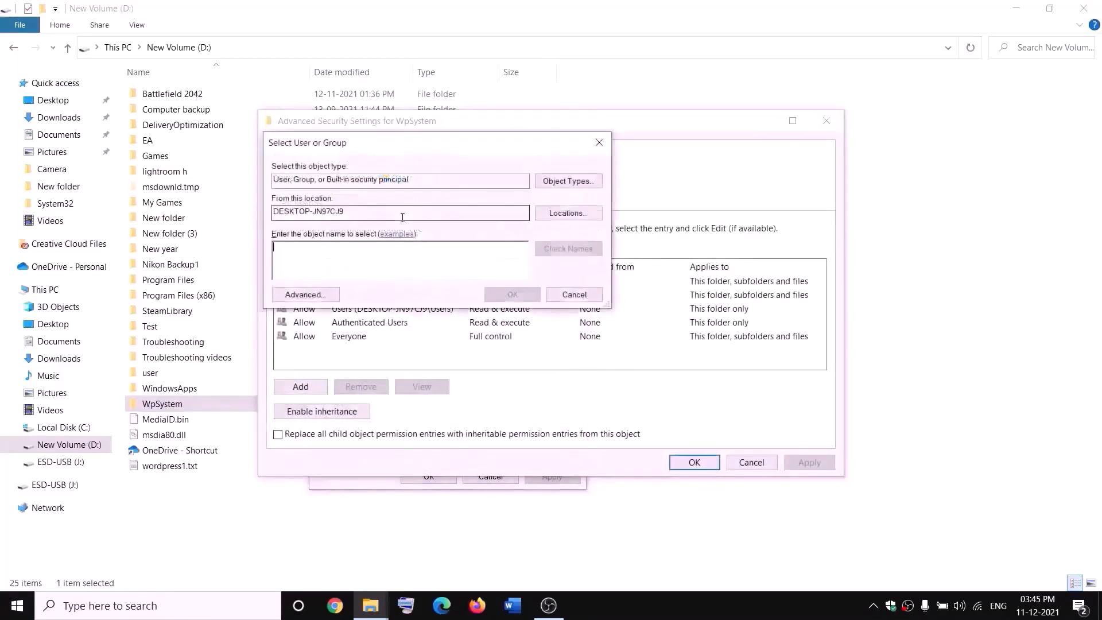
text(w)
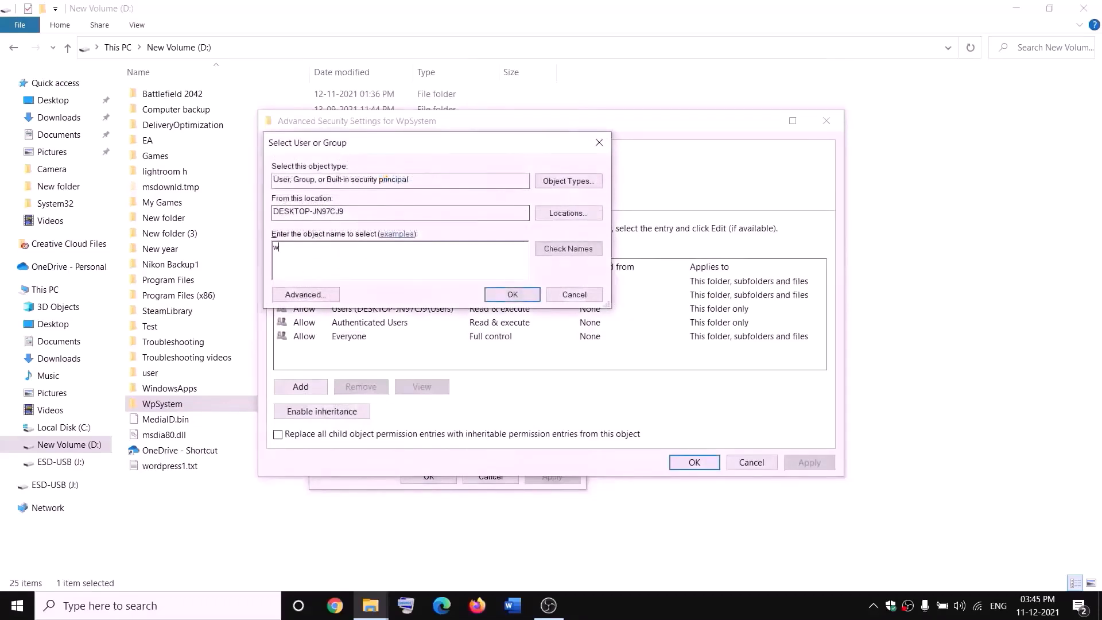
key(BackSpace)
text(e)
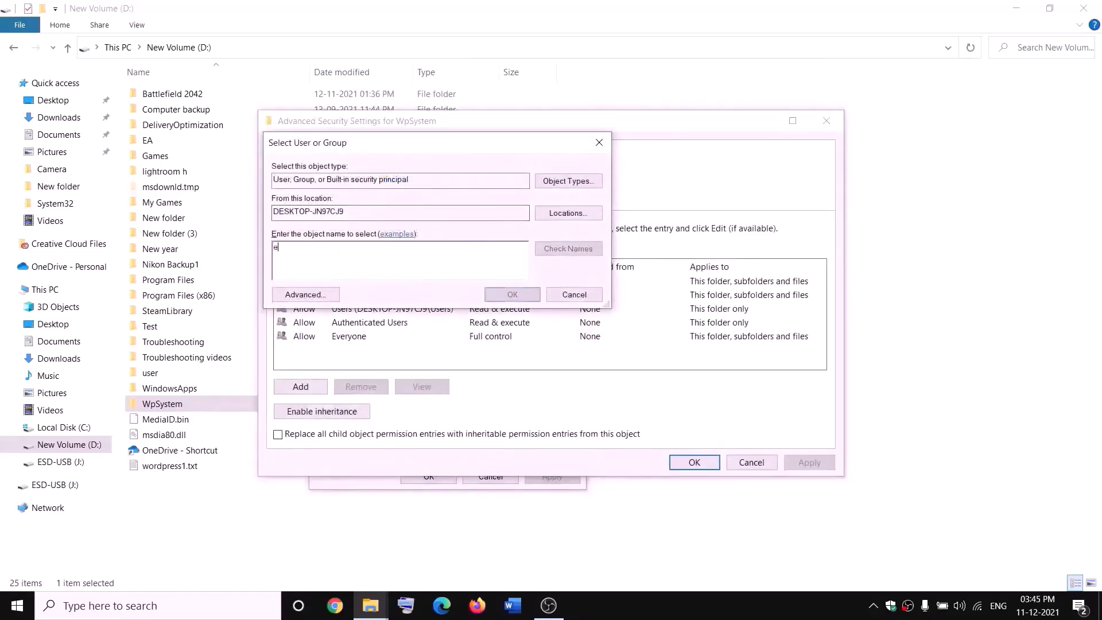
text(veryone)
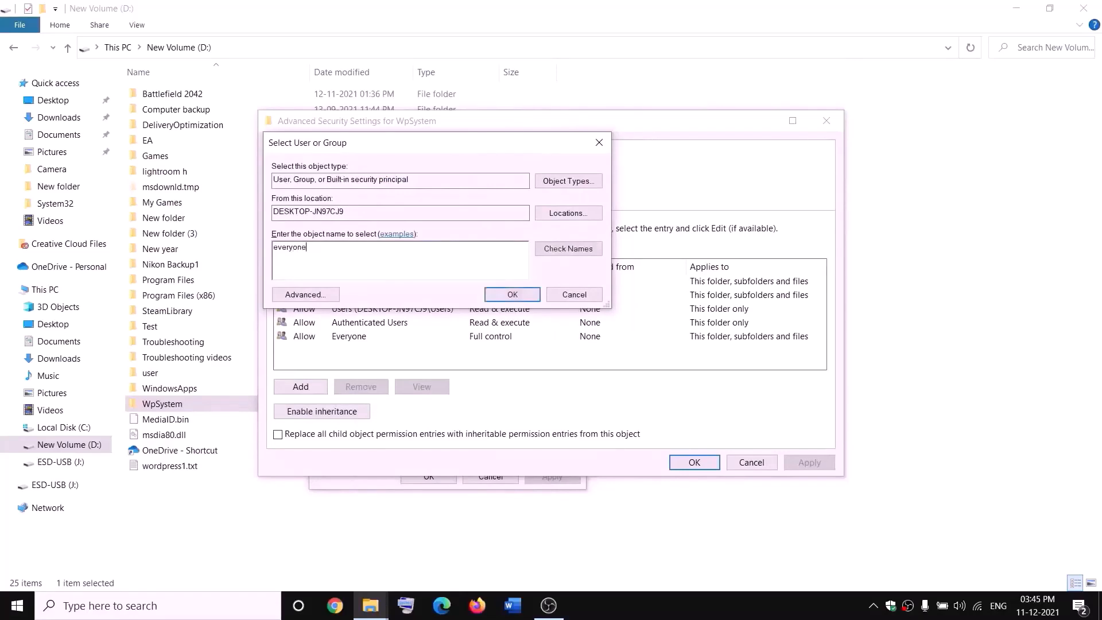
drag(328, 244, 273, 247)
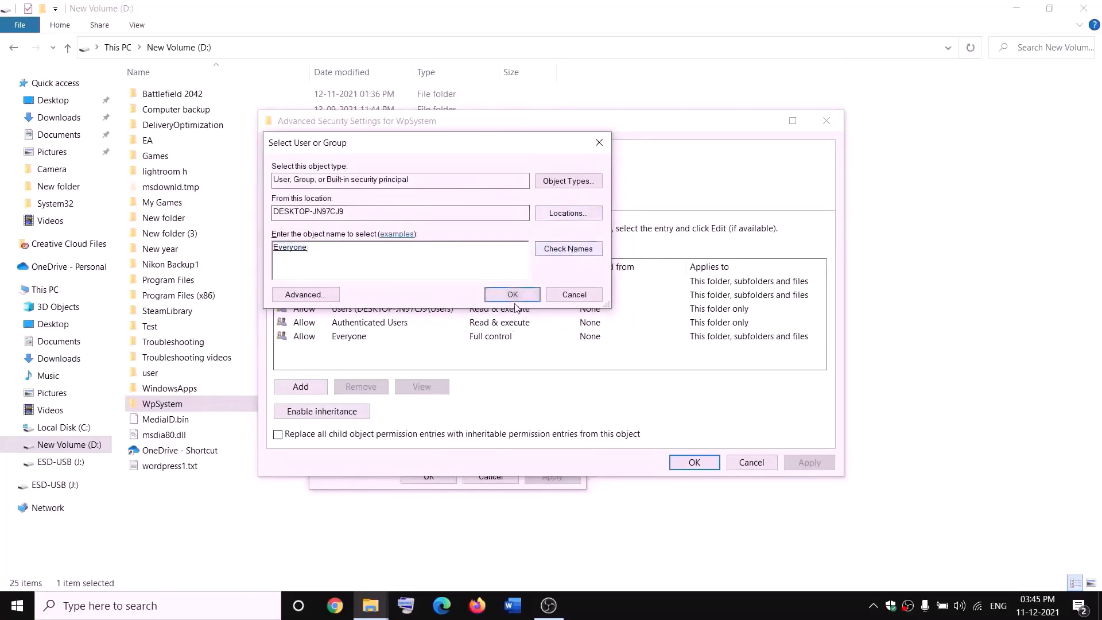
click(513, 296)
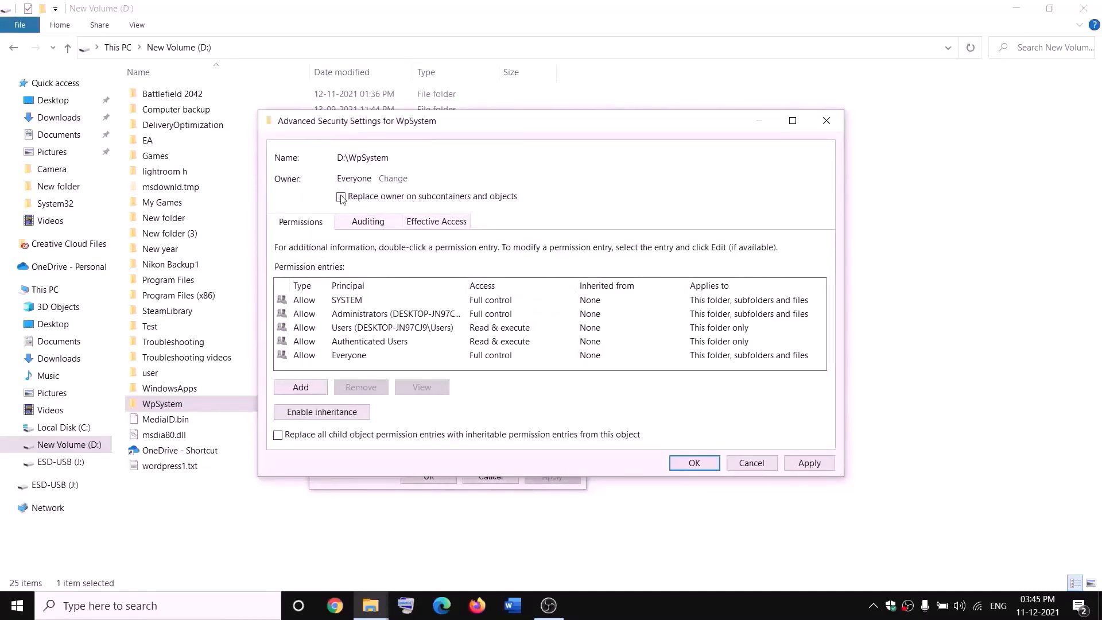
click(809, 463)
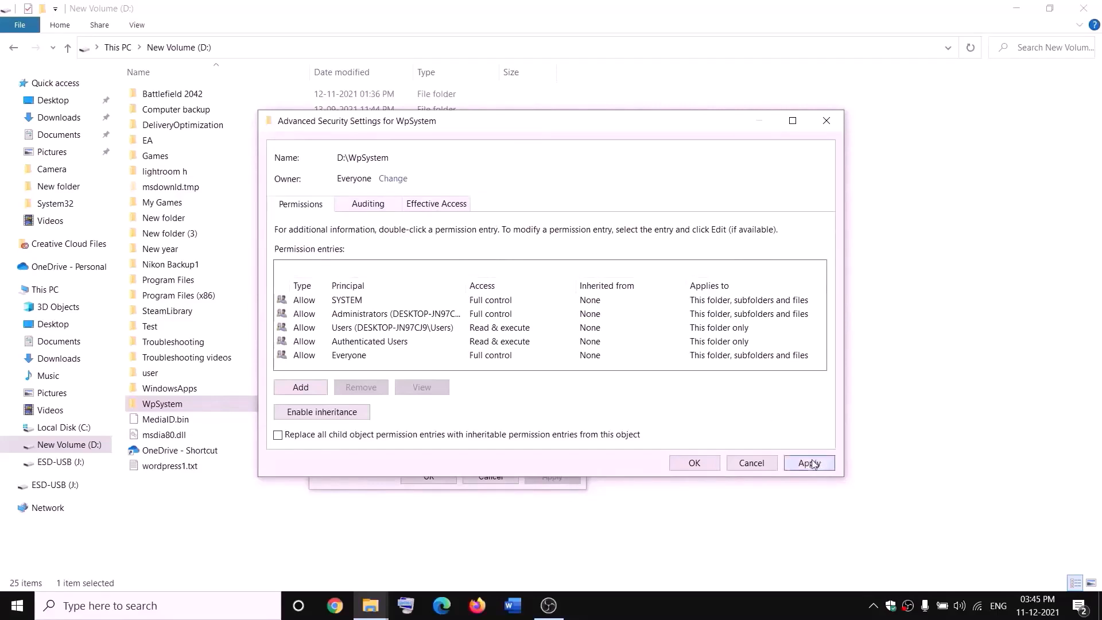
click(694, 462)
click(660, 363)
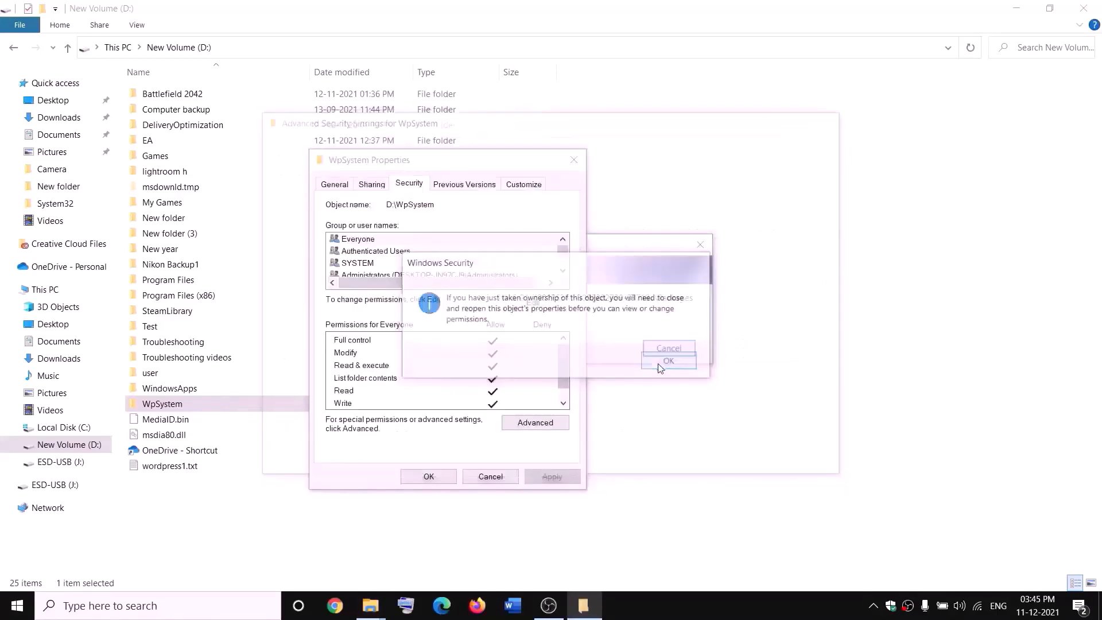
click(430, 476)
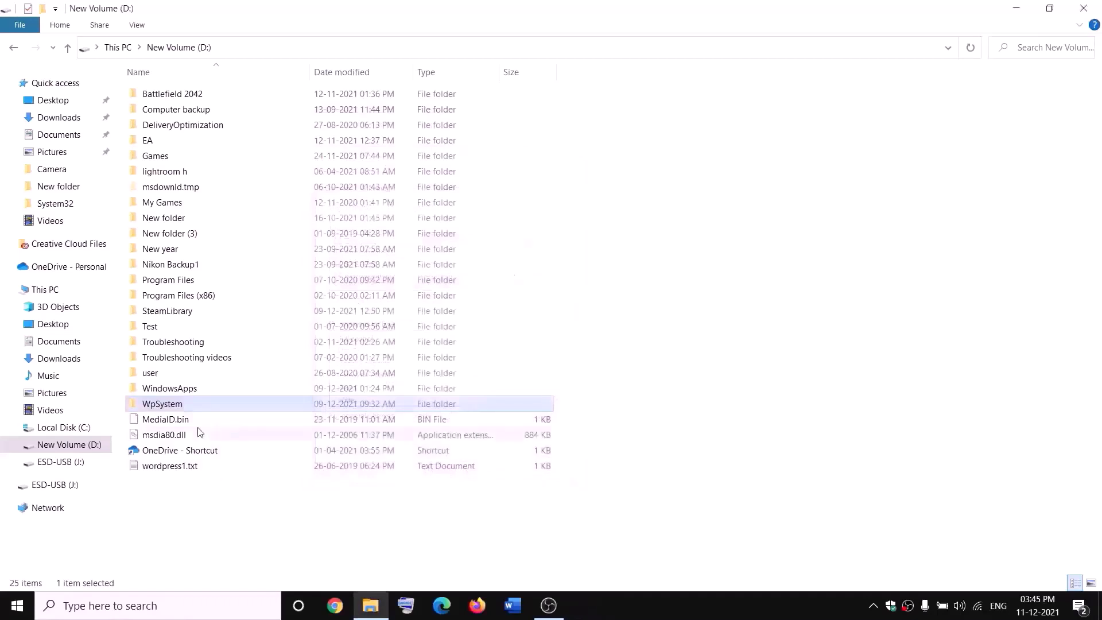
Reopen the WpSystem folder's properties and return to its advanced security settings
right_click(164, 408)
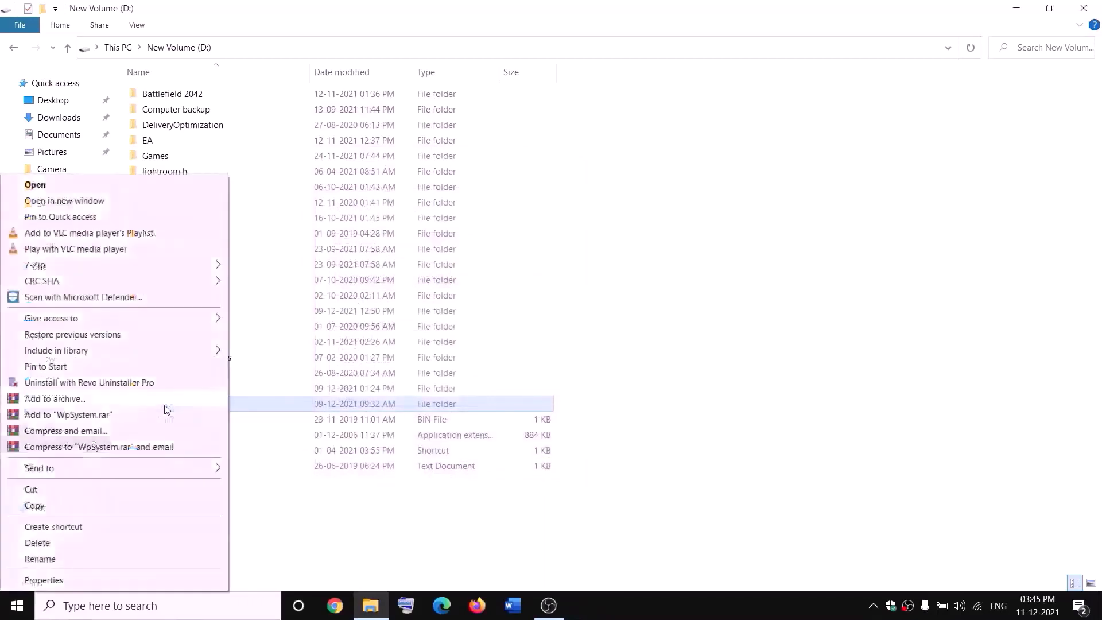
click(66, 580)
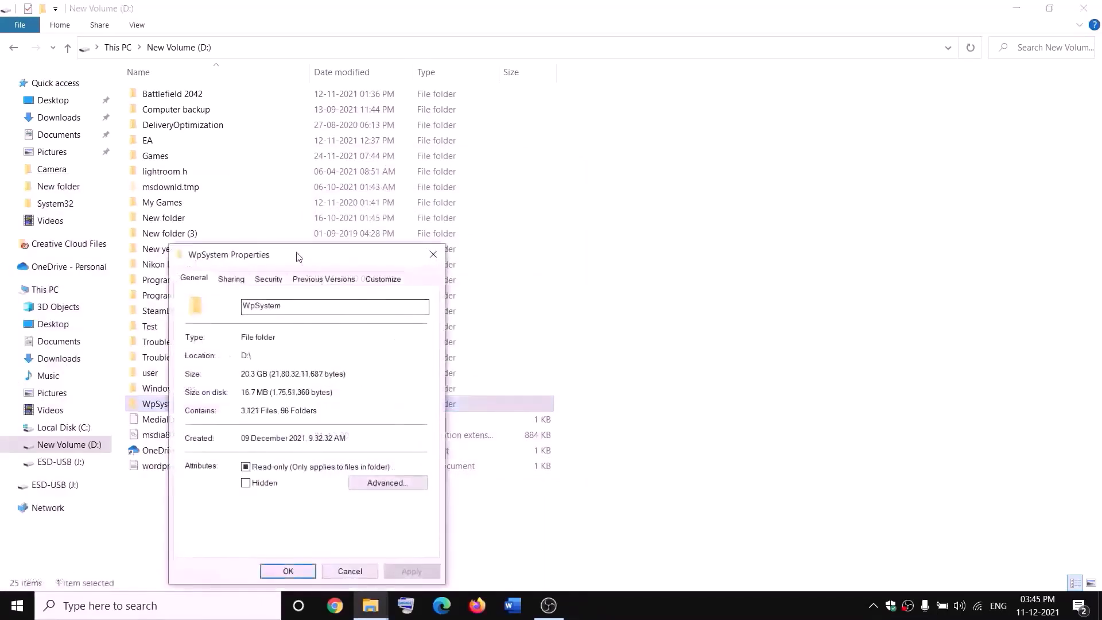
drag(295, 253, 374, 185)
click(404, 209)
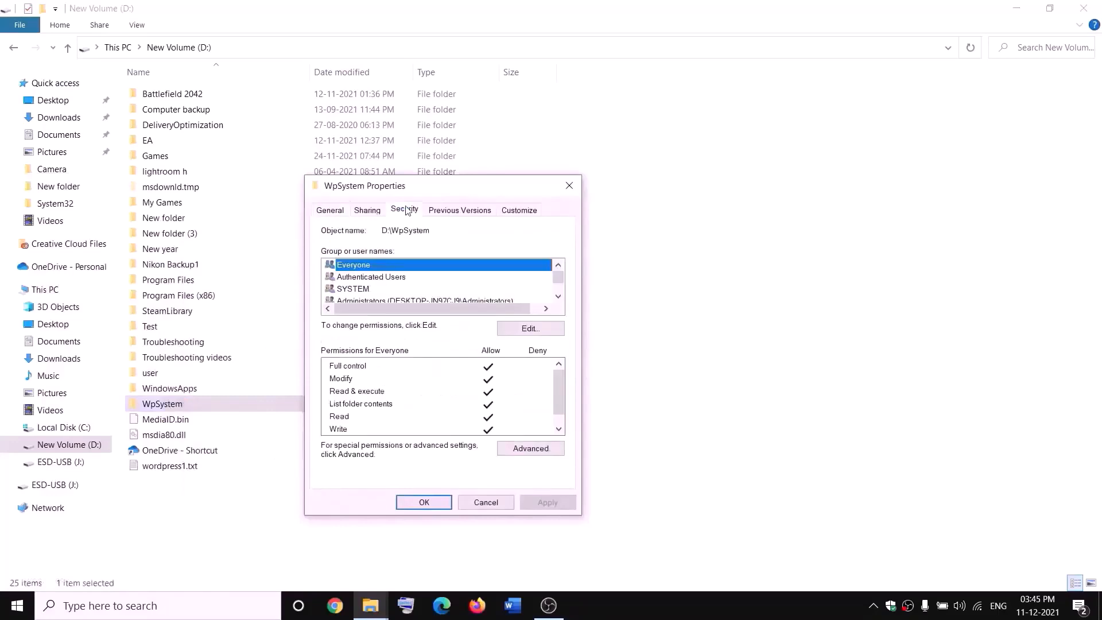
click(531, 448)
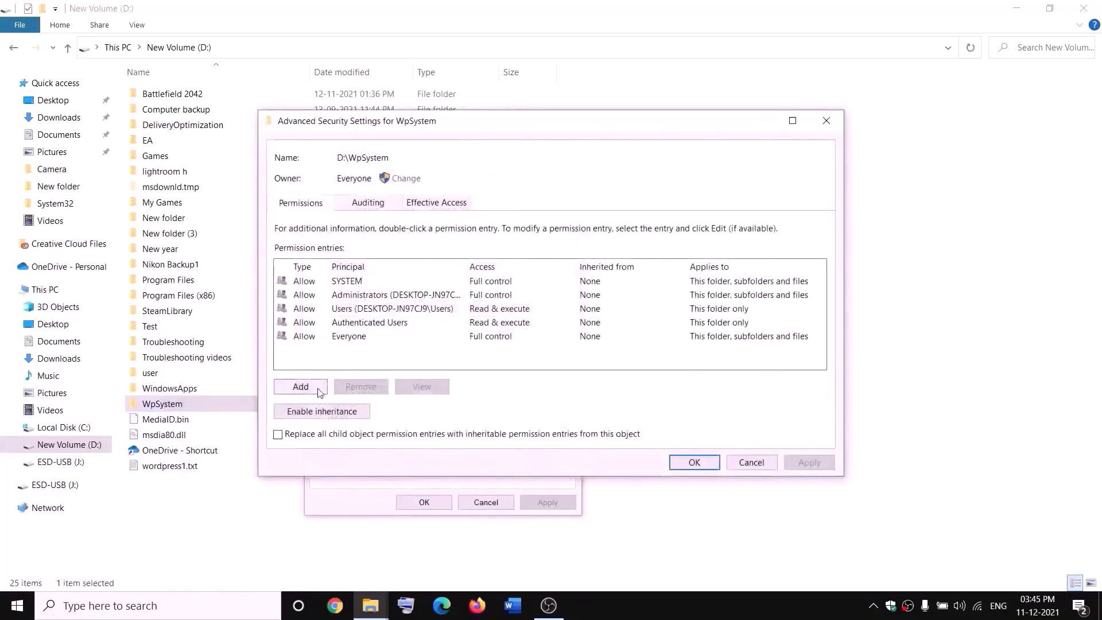
Add a permission entry granting Everyone Full control of the WpSystem folder and save the security settings
click(308, 395)
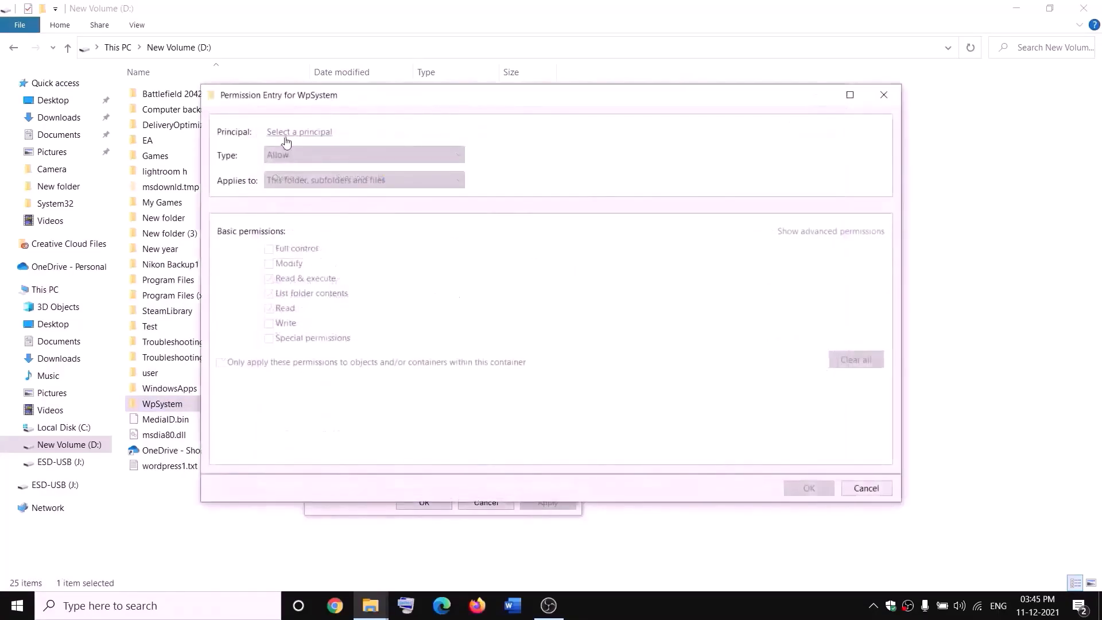
click(301, 132)
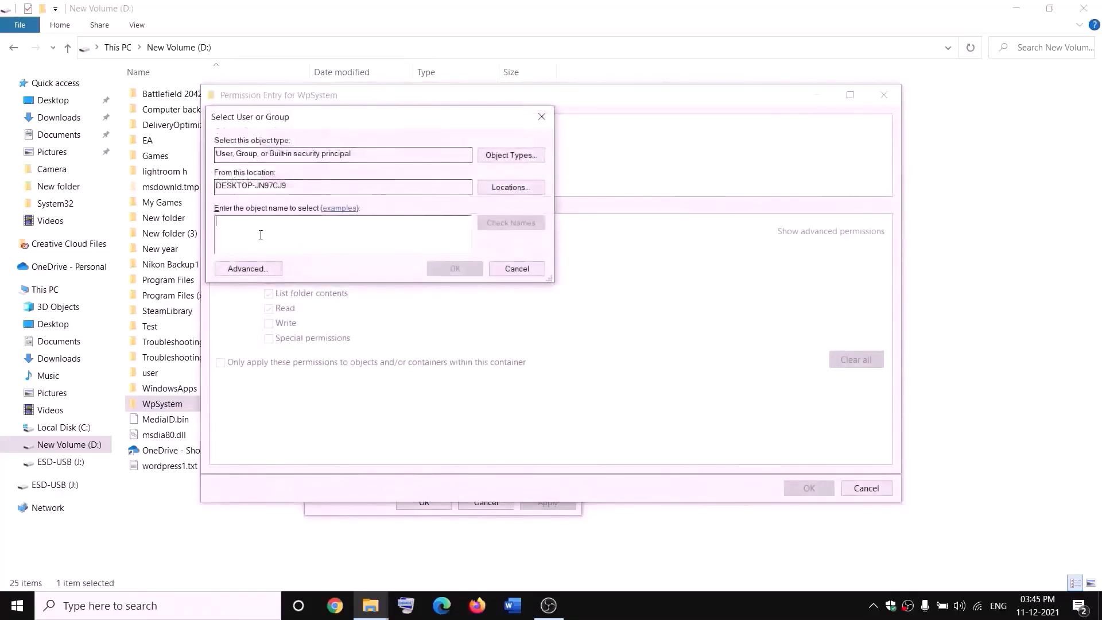
text(everyone)
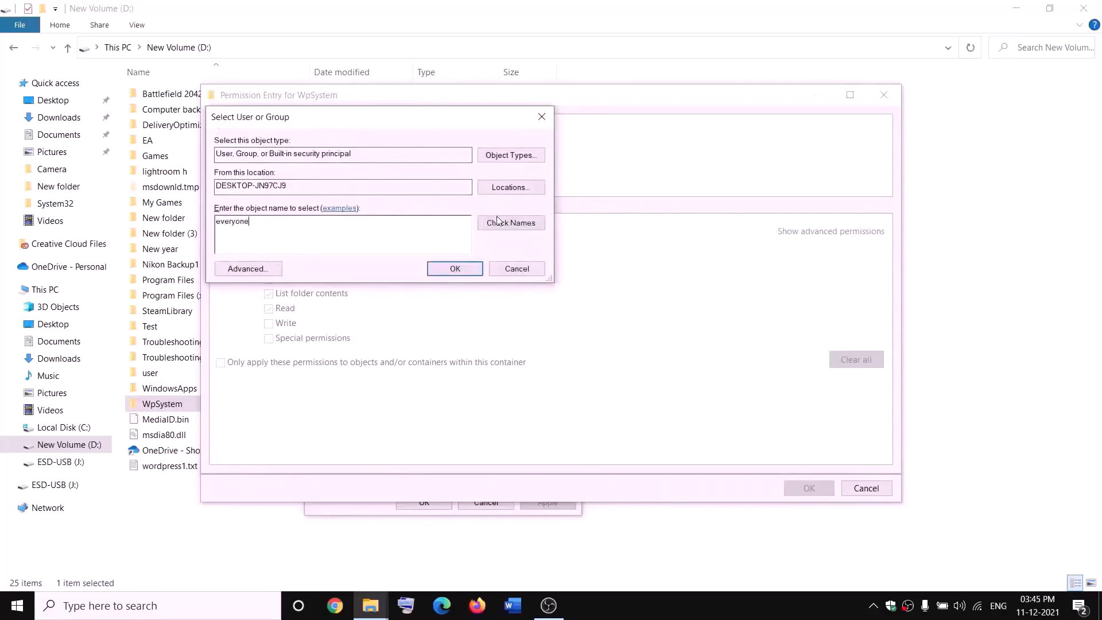
click(497, 221)
click(456, 269)
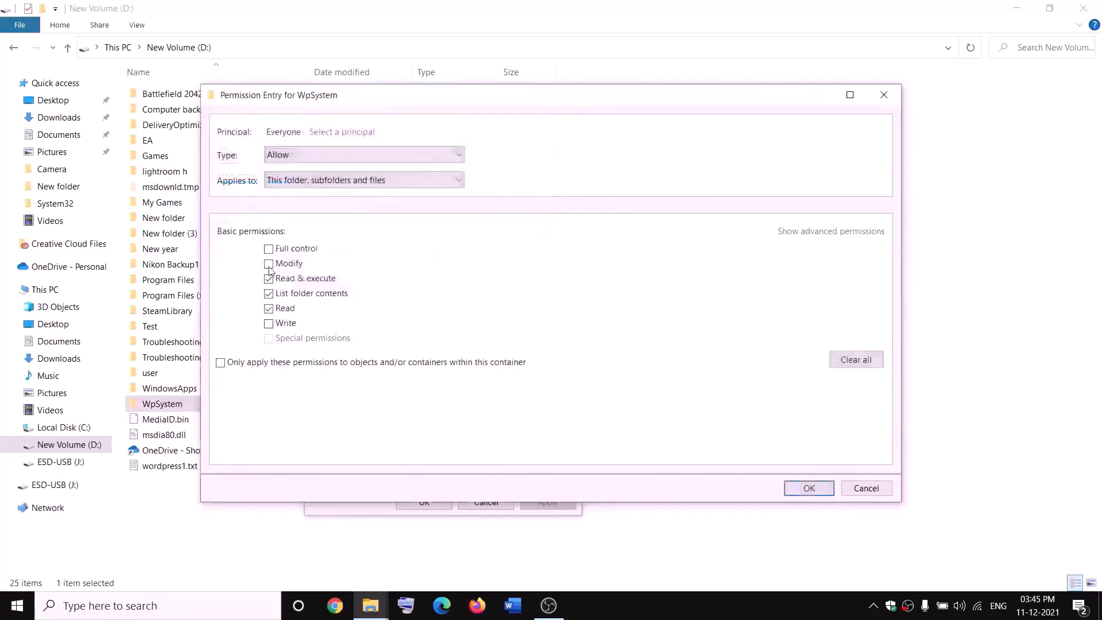
click(269, 249)
click(809, 488)
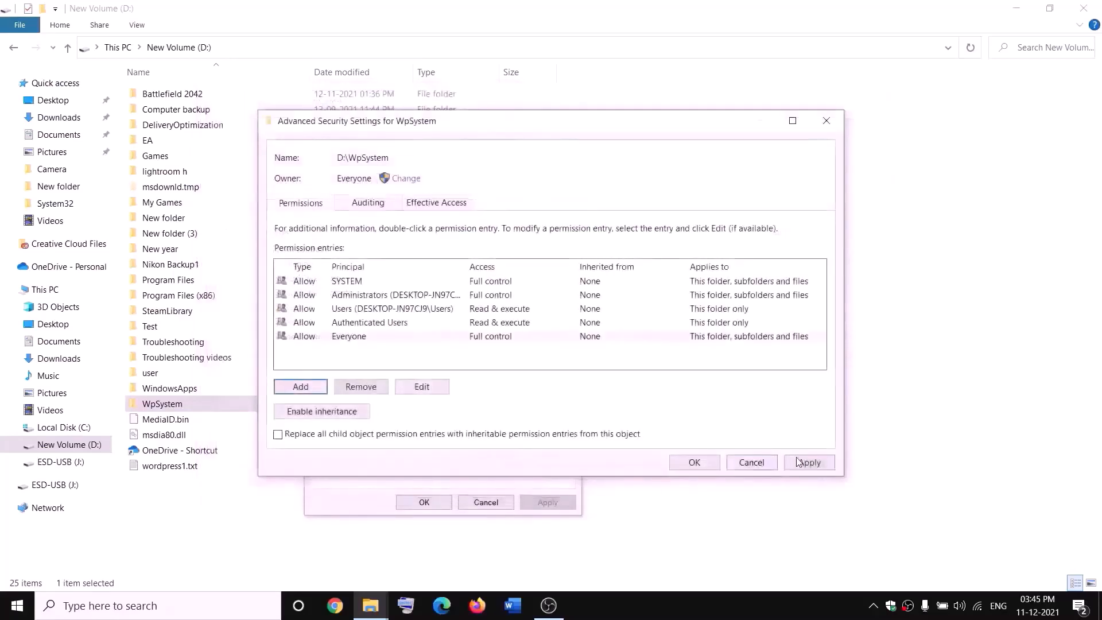
click(694, 462)
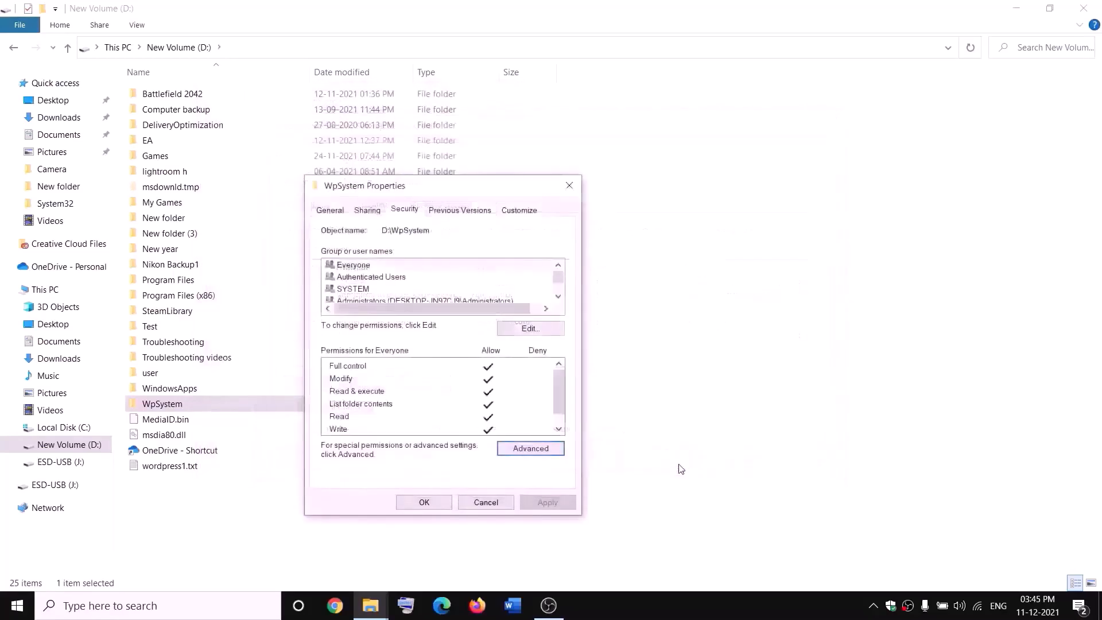
click(437, 502)
click(440, 505)
click(671, 616)
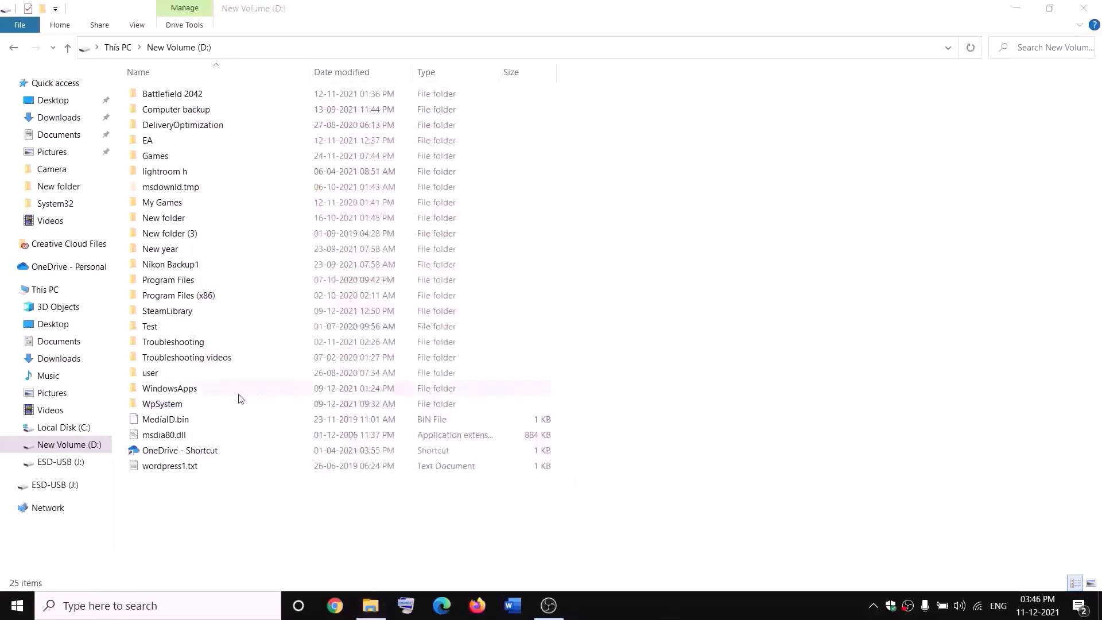
Rename the WpSystem folder as WpSystem.old
right_click(162, 405)
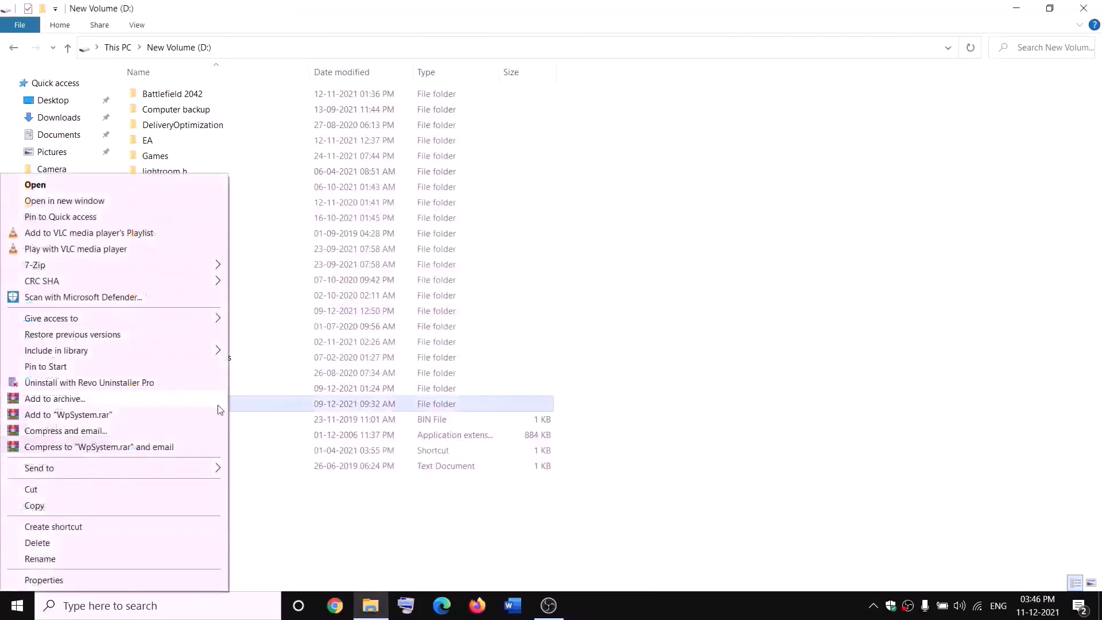
click(44, 560)
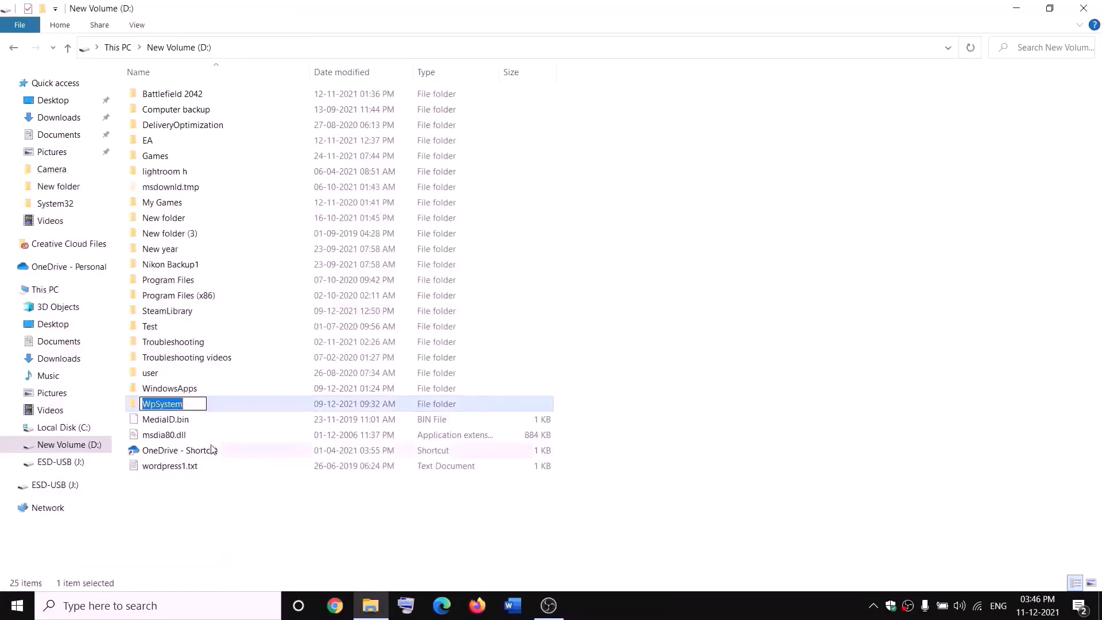
key(End)
text(.old)
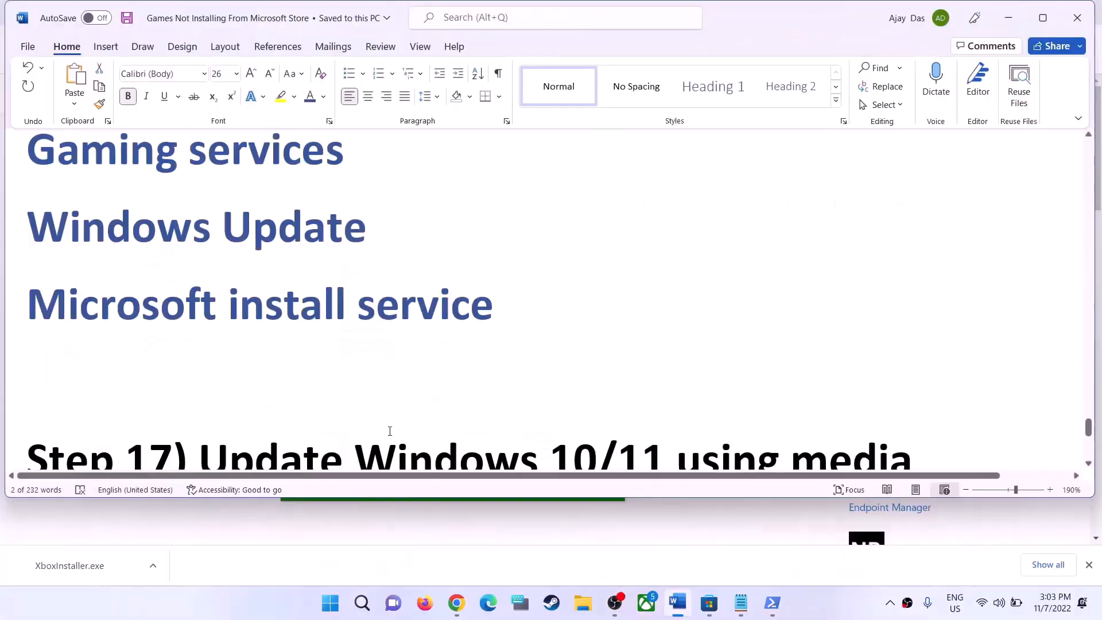
Return to the Word guide and find Step 17 on updating Windows 10/11 using the media creation tool
scroll(396, 419, down, 2)
scroll(404, 407, down, 1)
scroll(401, 389, up, 2)
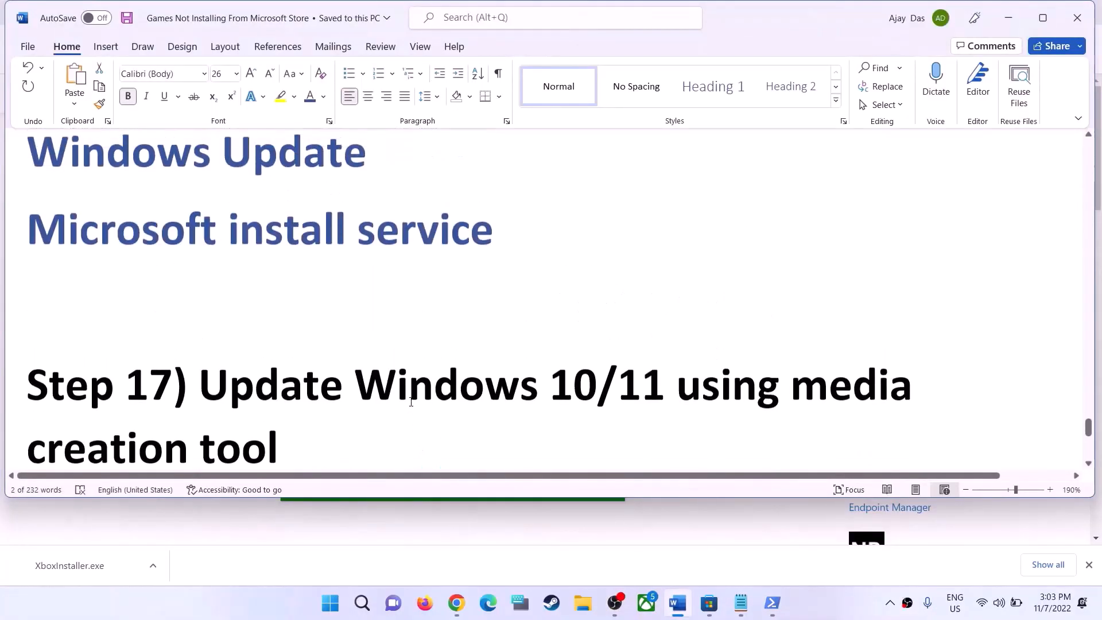
Review Step 17 of the Word guide and its Windows 10 and Windows 11 software download links
scroll(401, 389, down, 1)
drag(221, 347, 388, 383)
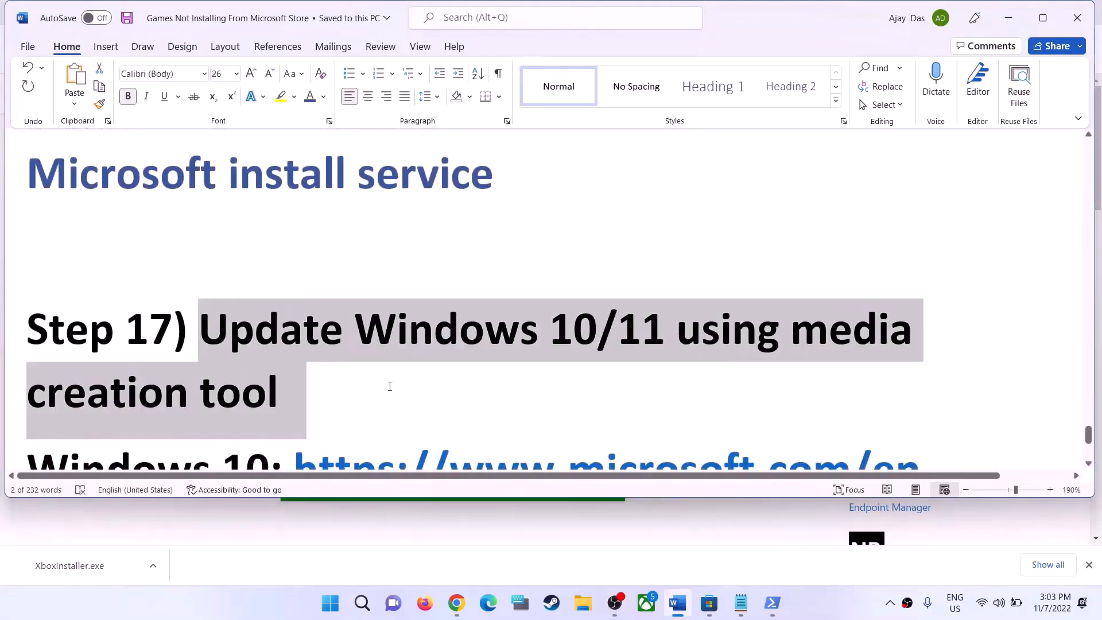
scroll(580, 408, down, 1)
scroll(576, 413, down, 1)
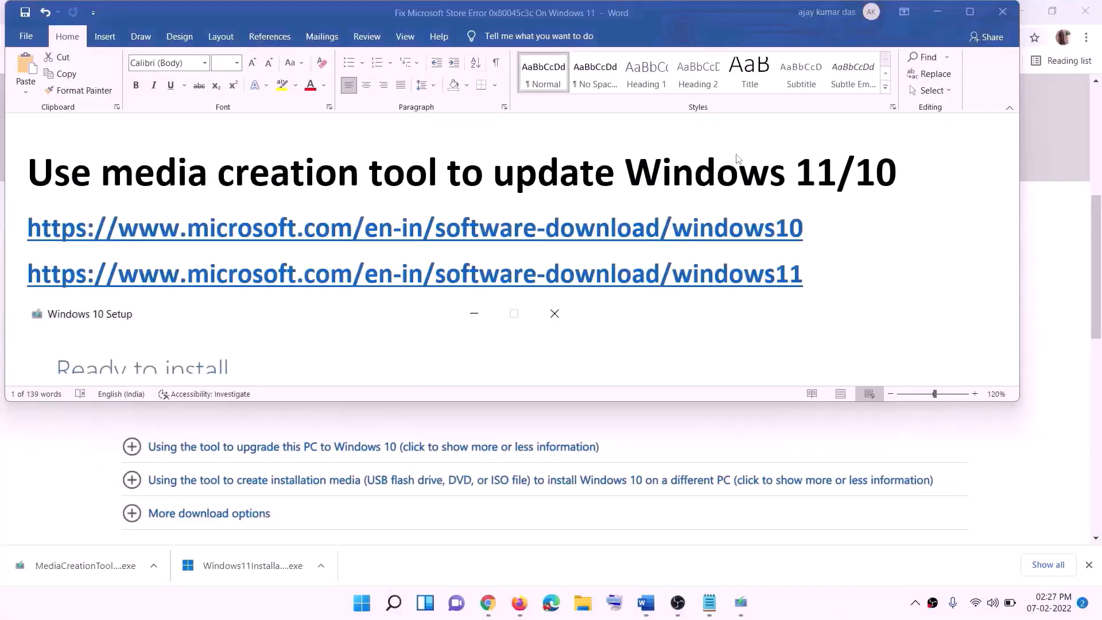
click(812, 231)
drag(817, 232, 616, 248)
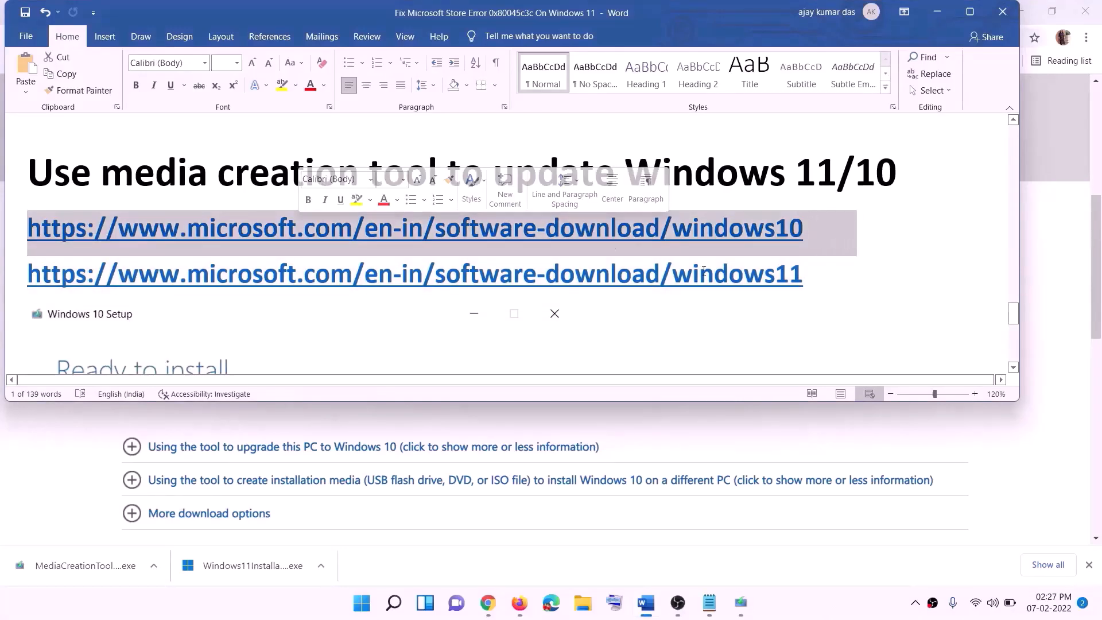
drag(820, 274, 551, 276)
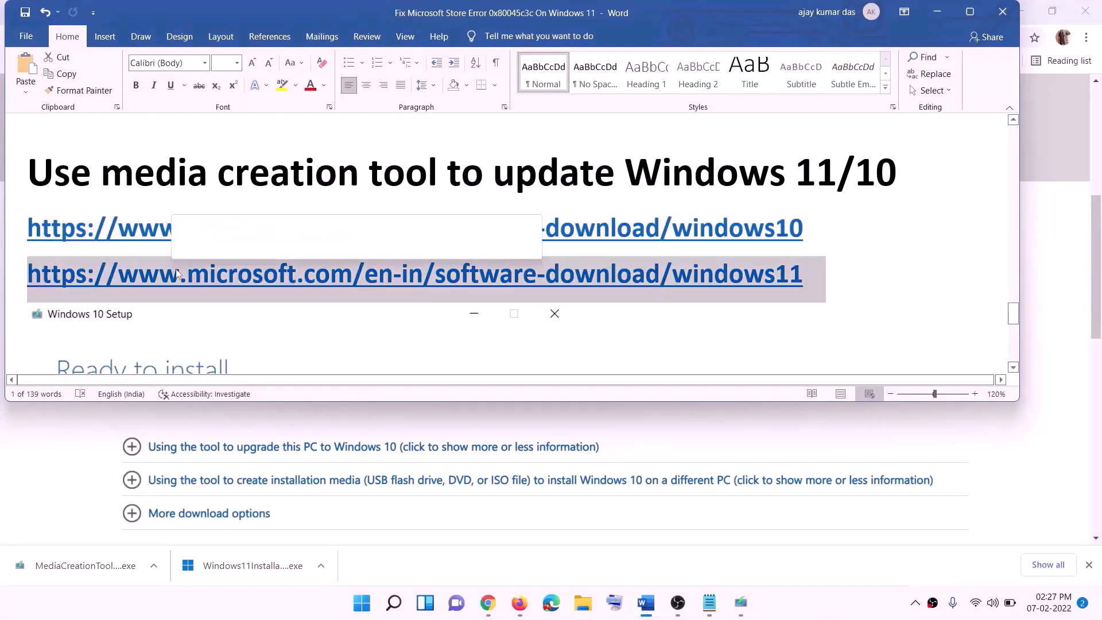
Switch to the Download Windows 10 page in Chrome and find the media creation tool under Create Windows 10 installation media
click(938, 12)
scroll(469, 295, up, 6)
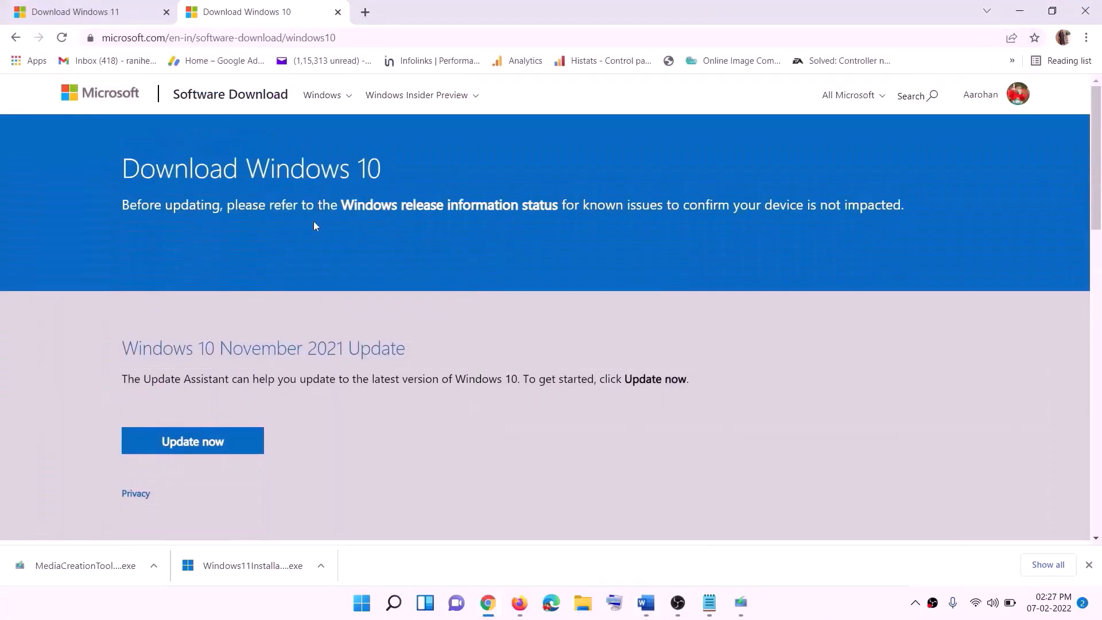
scroll(418, 216, down, 5)
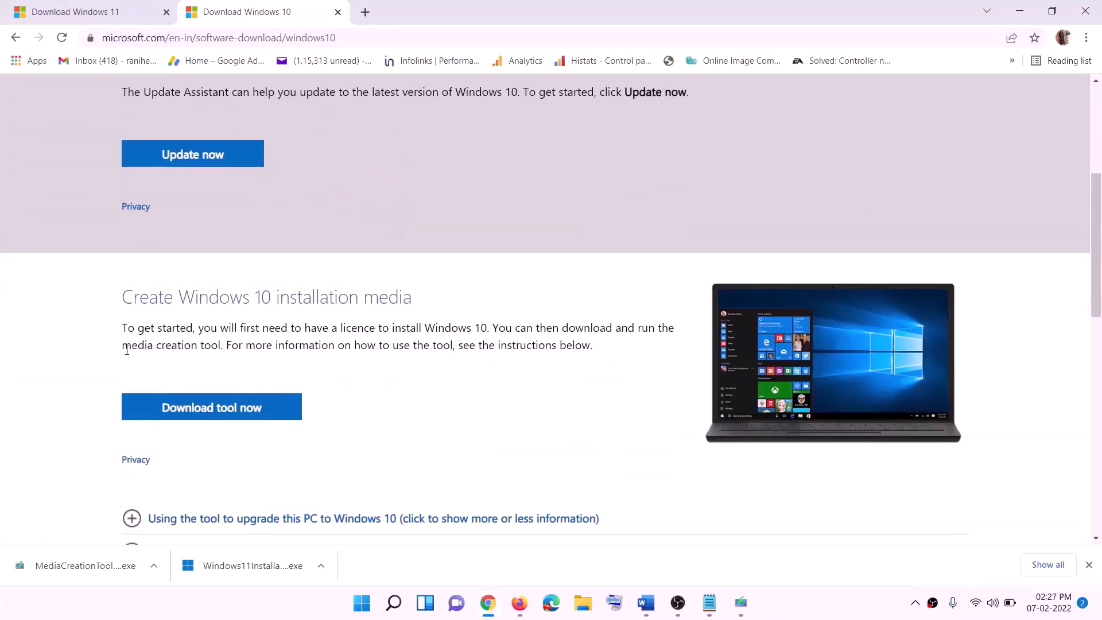
drag(132, 344, 253, 341)
scroll(367, 318, down, 3)
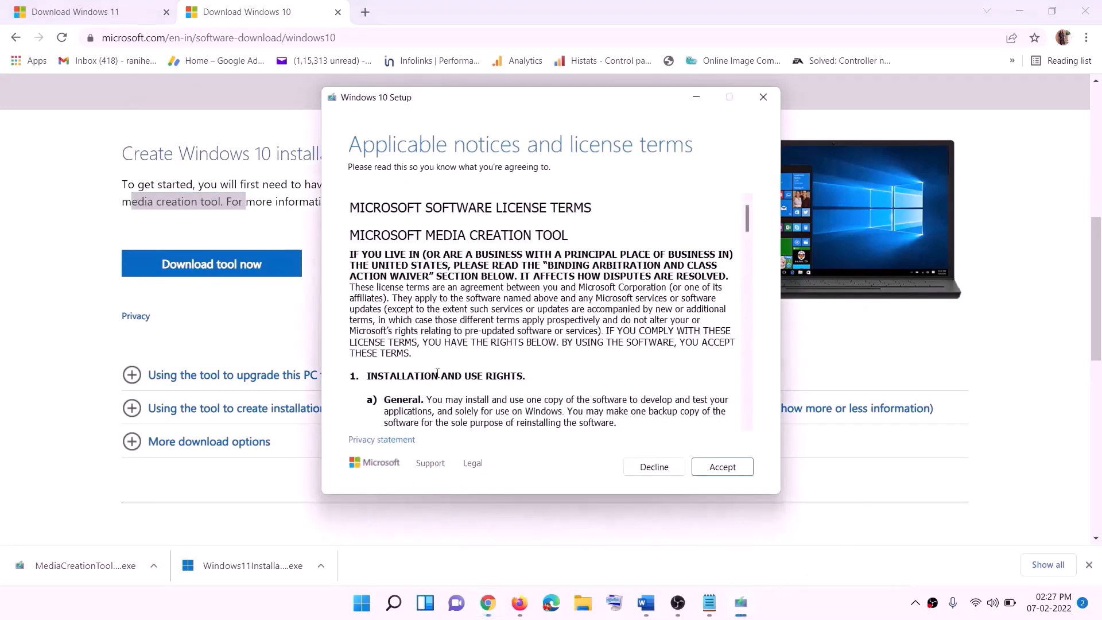
Accept the Windows 10 Setup license terms and start the download with Upgrade this PC now selected
click(719, 468)
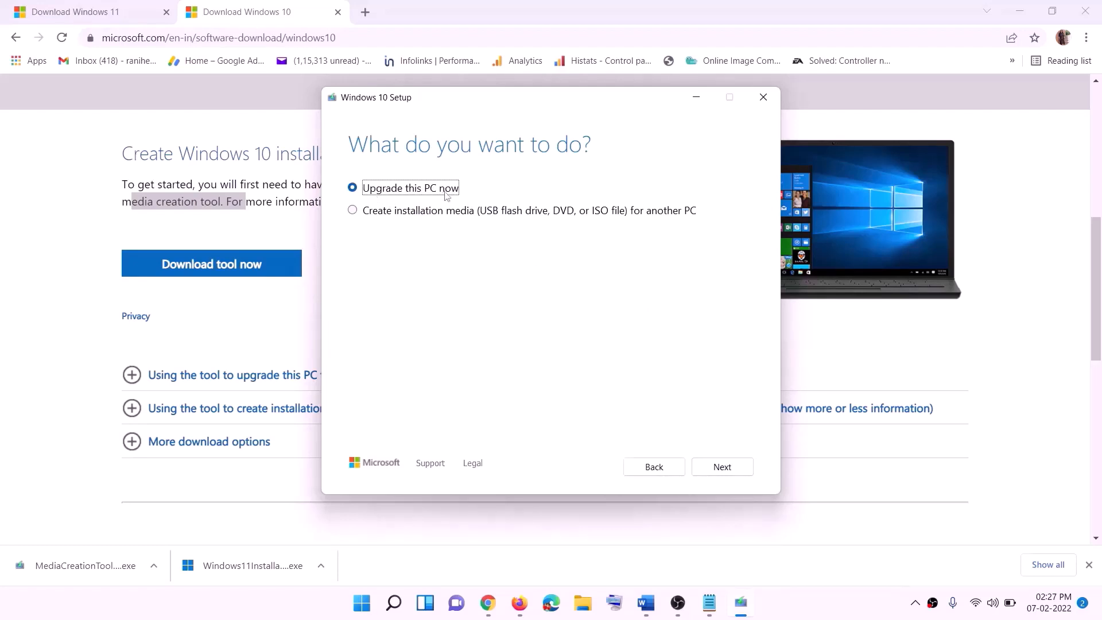
click(722, 466)
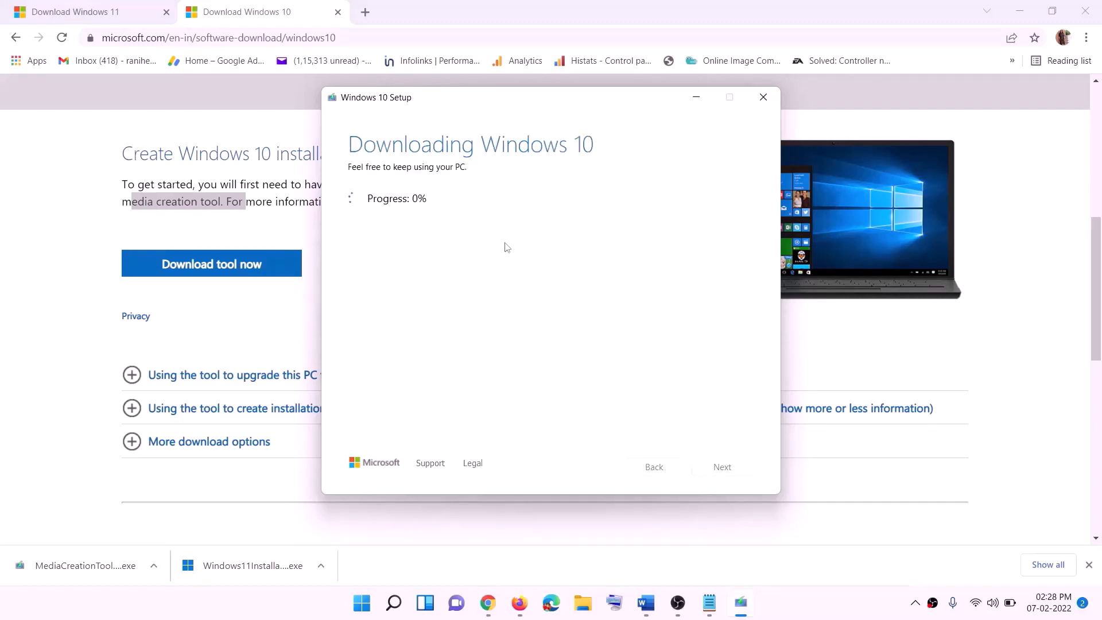
click(813, 615)
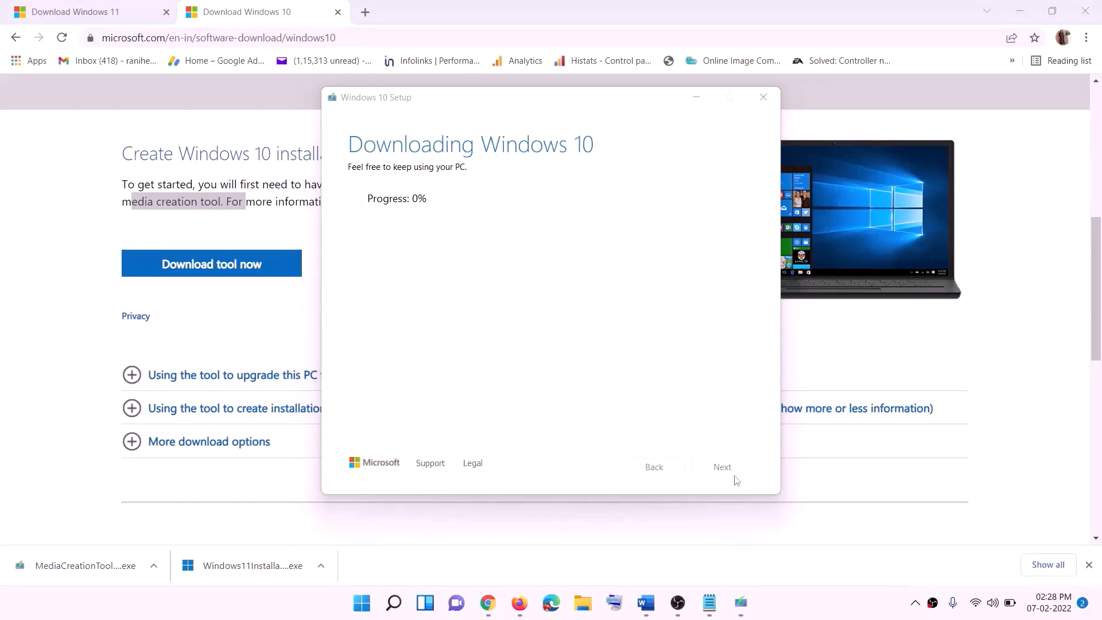
Return to the Word guide, maximize it and examine the Windows 10 Ready to install screenshot
click(652, 612)
scroll(120, 276, down, 1)
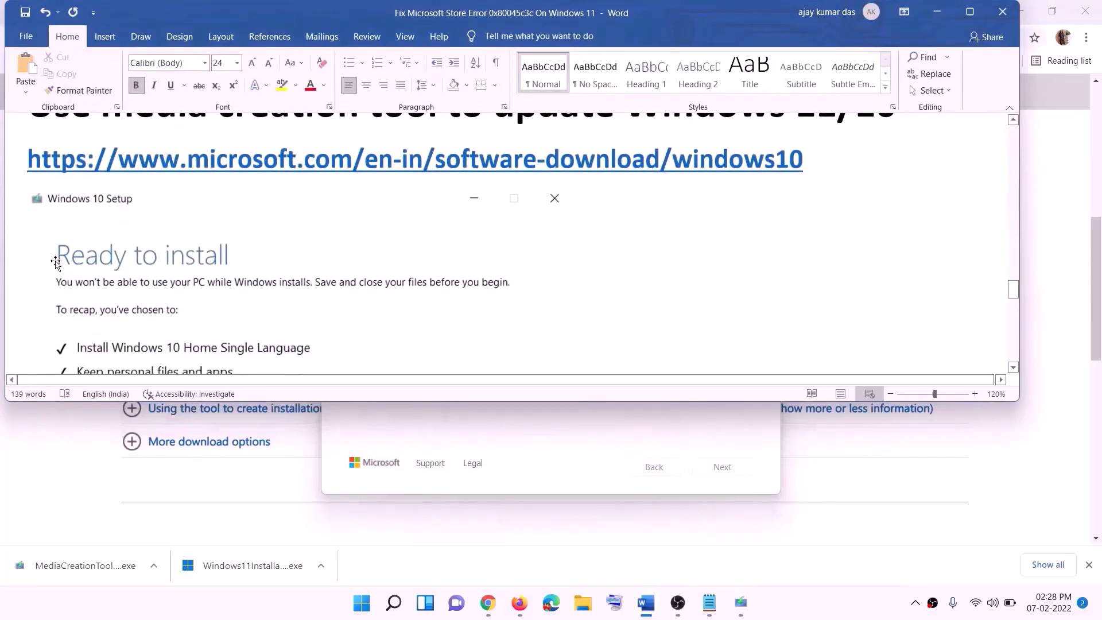
click(970, 12)
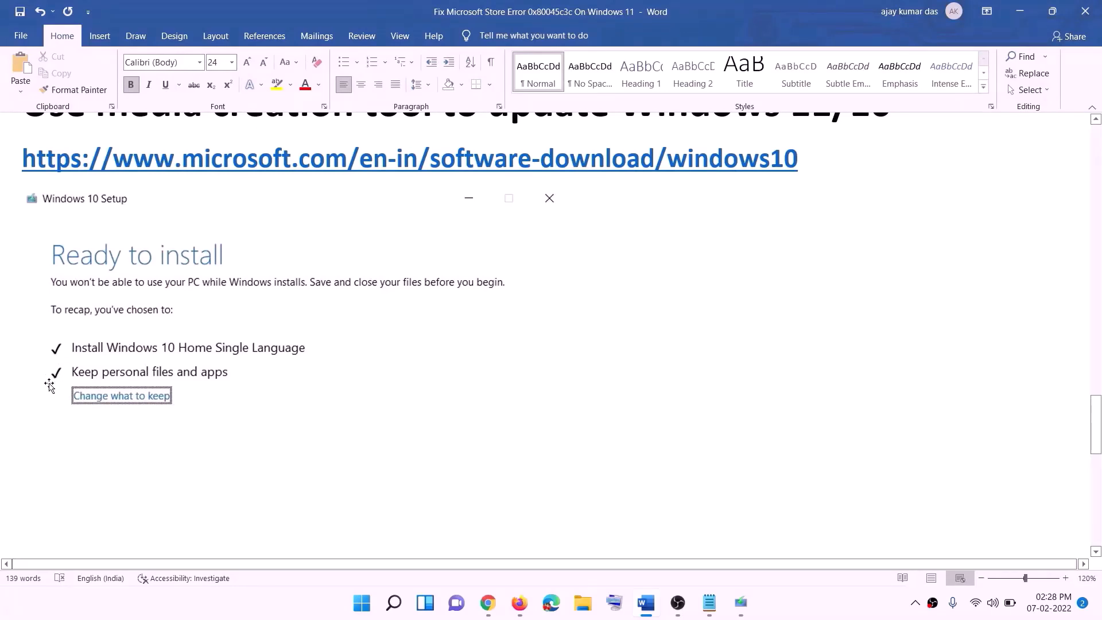
scroll(566, 399, down, 3)
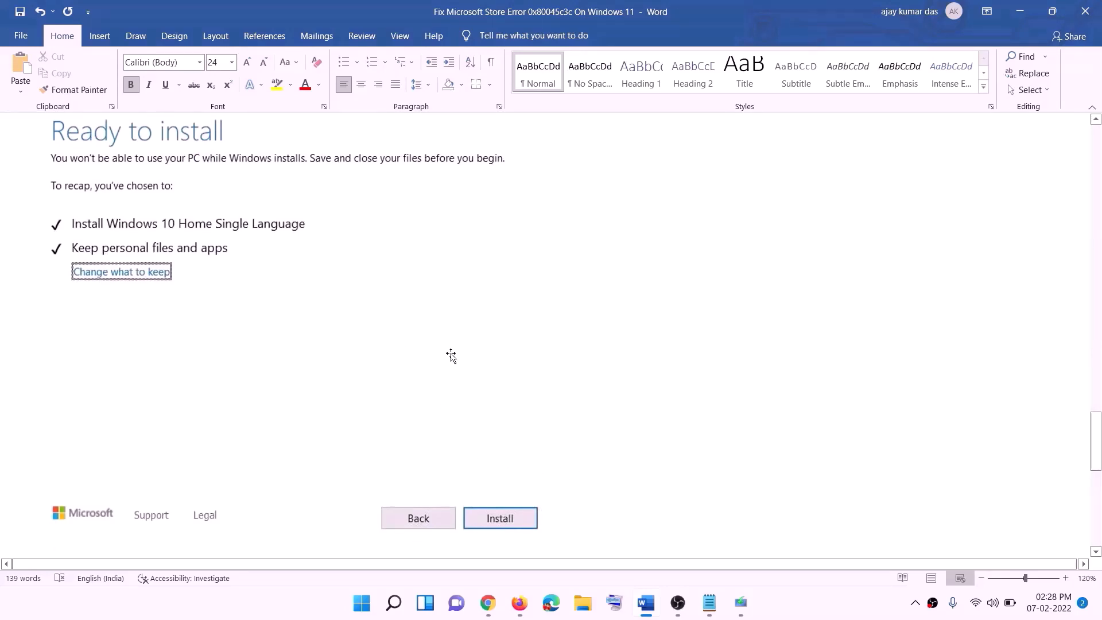
scroll(452, 356, up, 1)
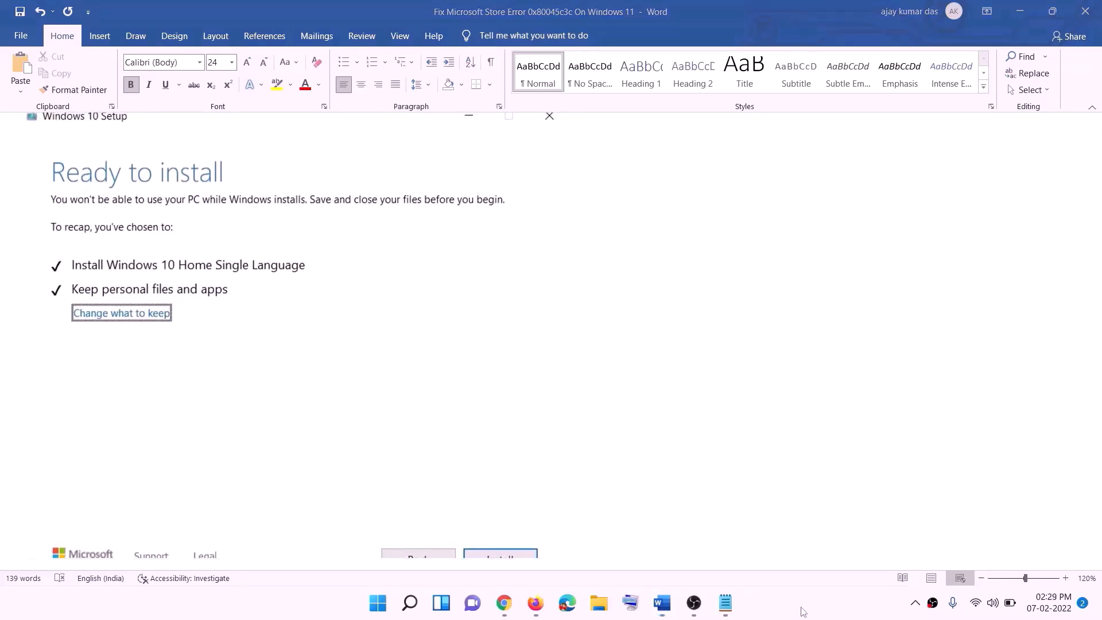
Download the media creation tool from the Create Windows 11 Installation Media section in Chrome and run it
click(504, 603)
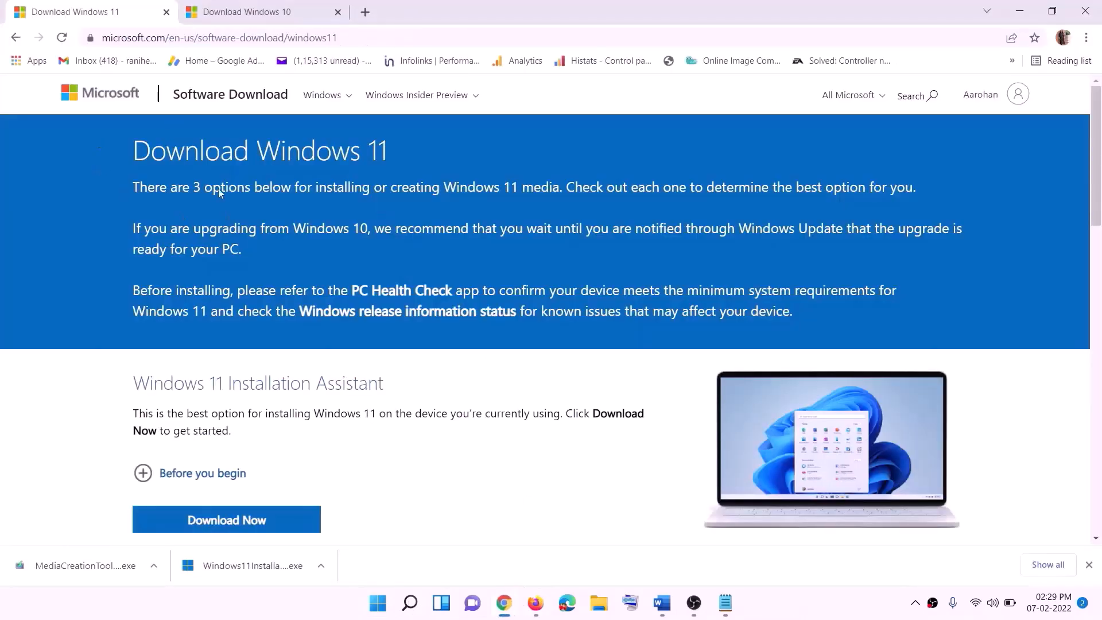
scroll(357, 377, down, 5)
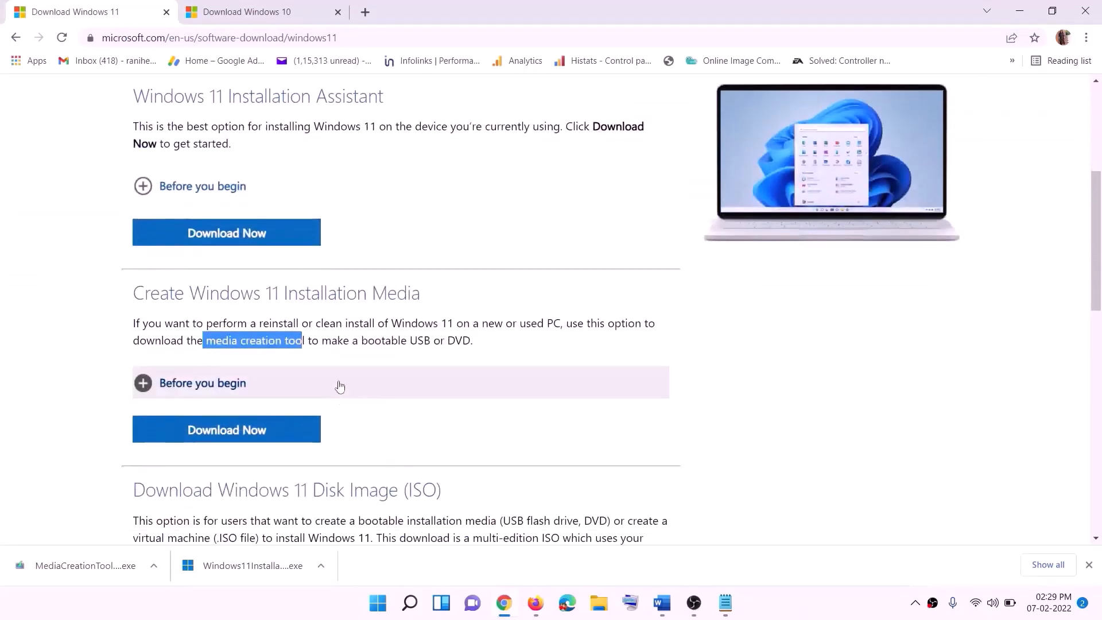
click(220, 343)
drag(210, 341, 319, 341)
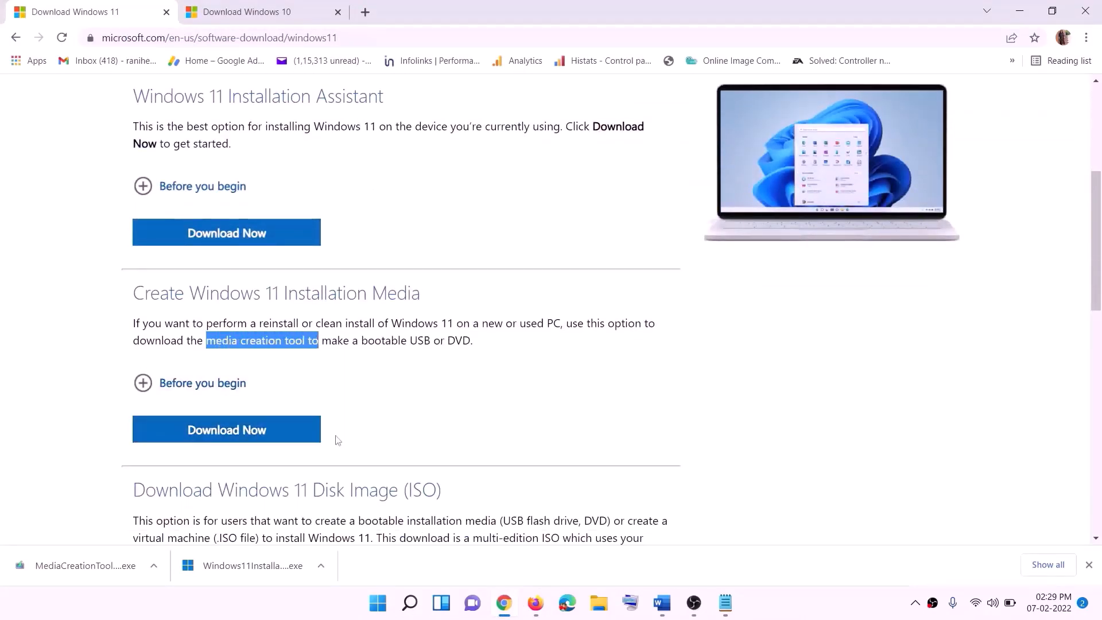
click(221, 435)
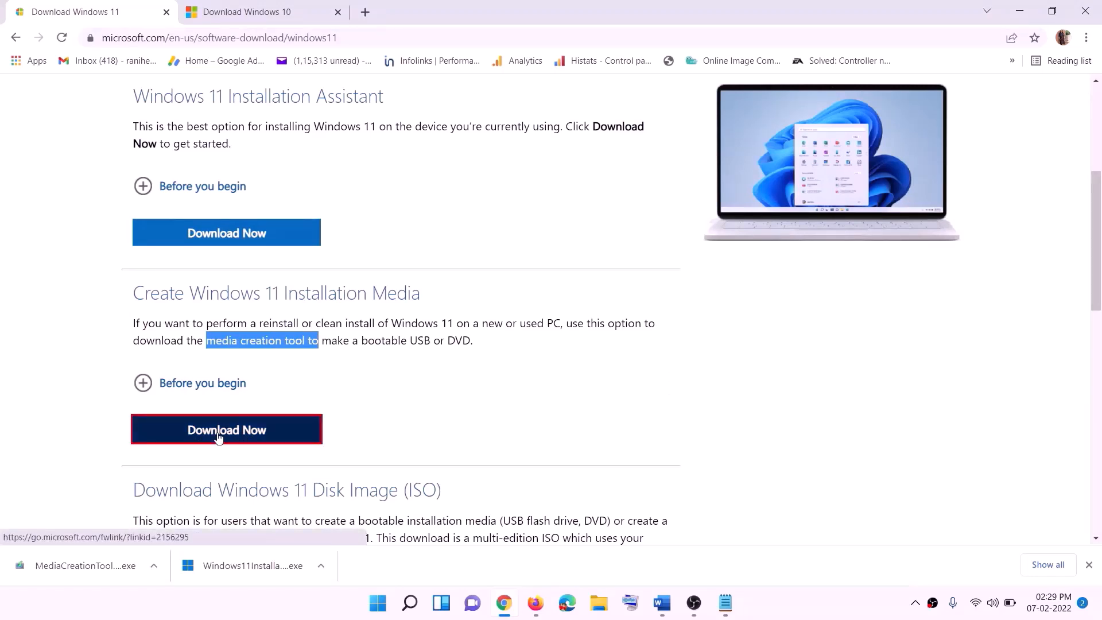
click(80, 572)
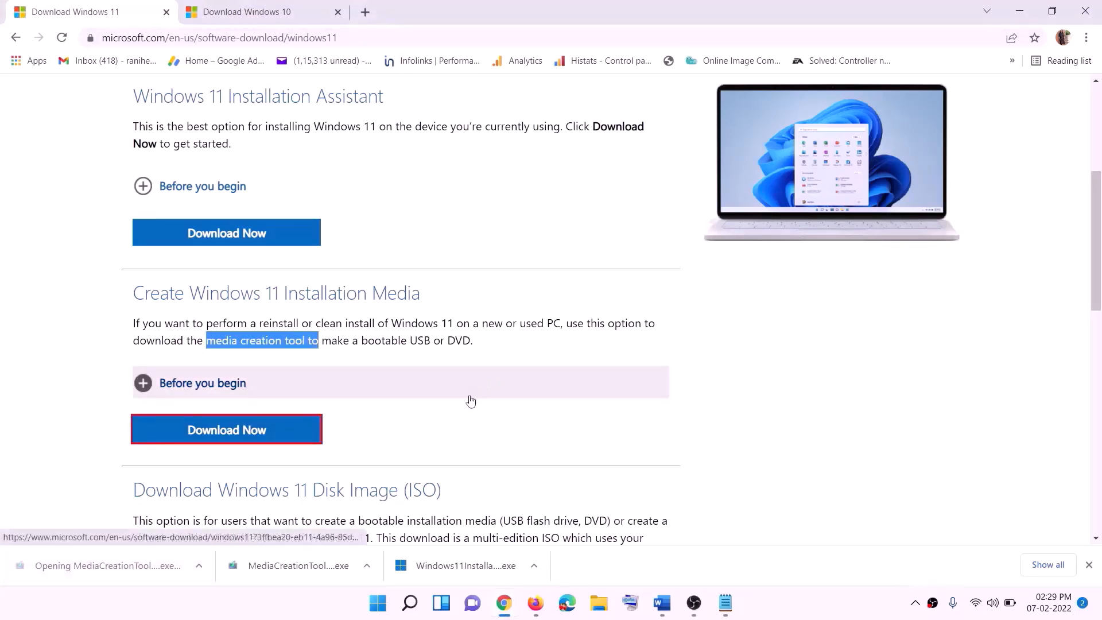
click(482, 419)
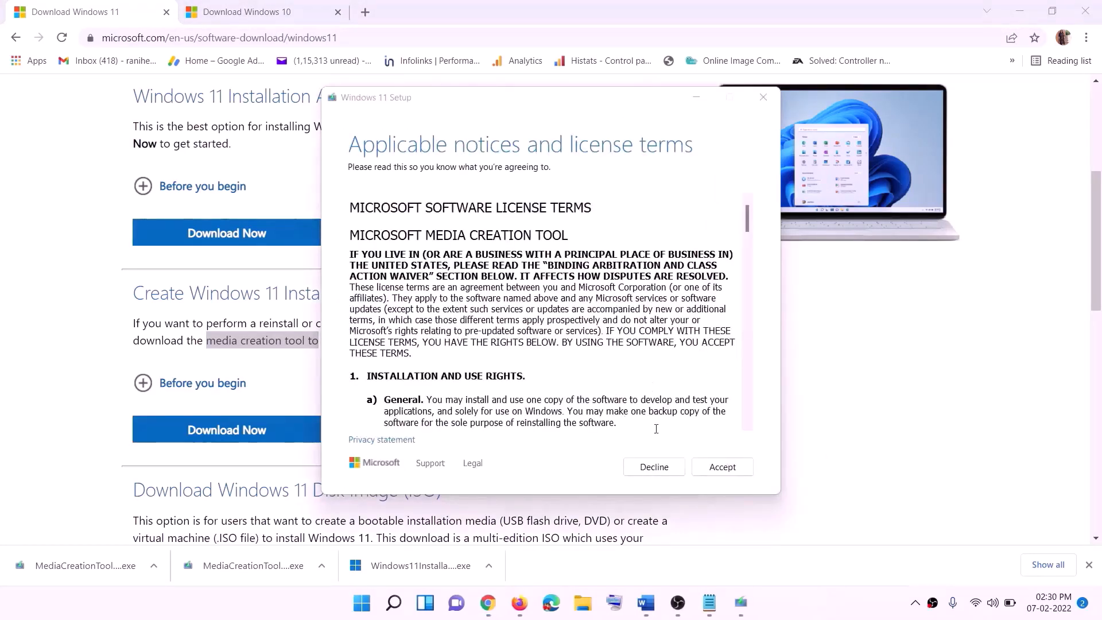
Accept the Windows 11 Setup license terms and recommended language and edition, and choose ISO file as the media
click(718, 467)
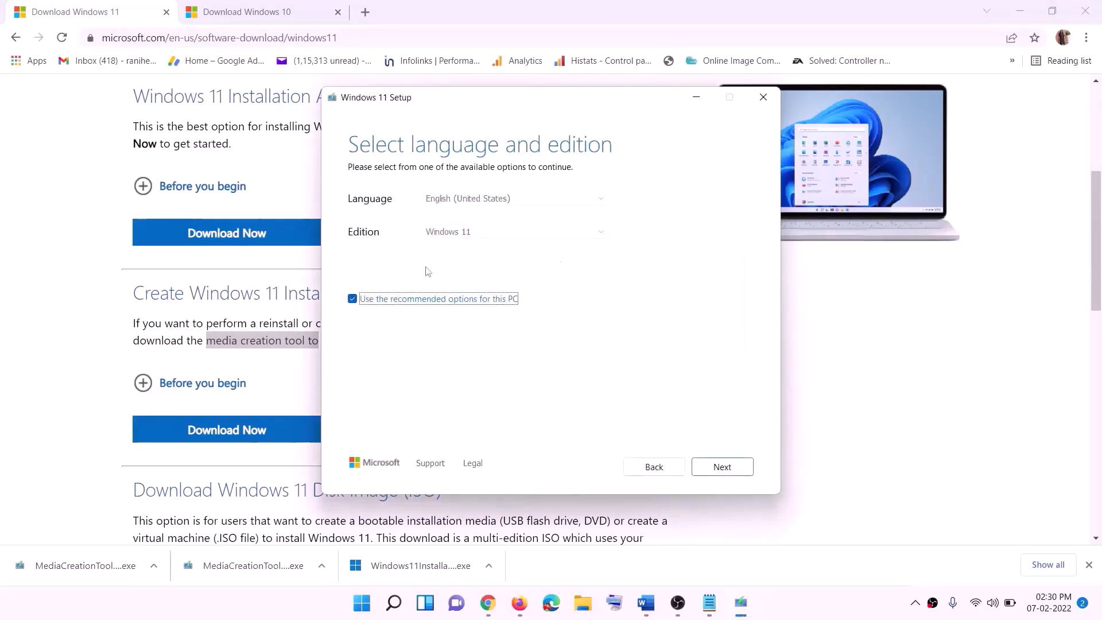
click(718, 466)
click(370, 248)
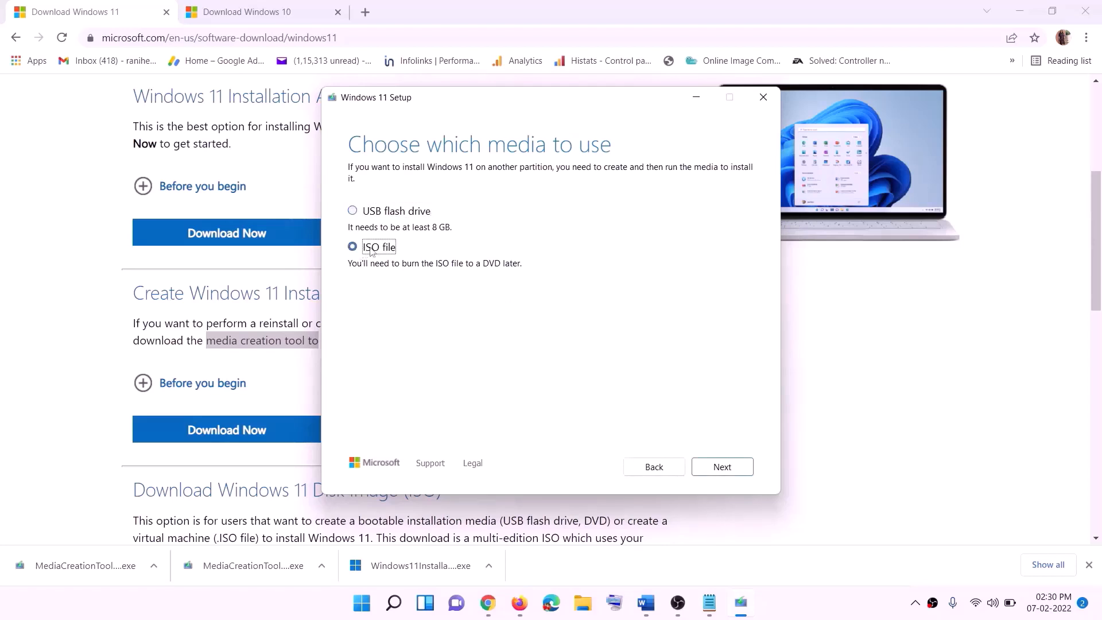
Save the Windows 11 ISO file as Windows on the Desktop
click(728, 468)
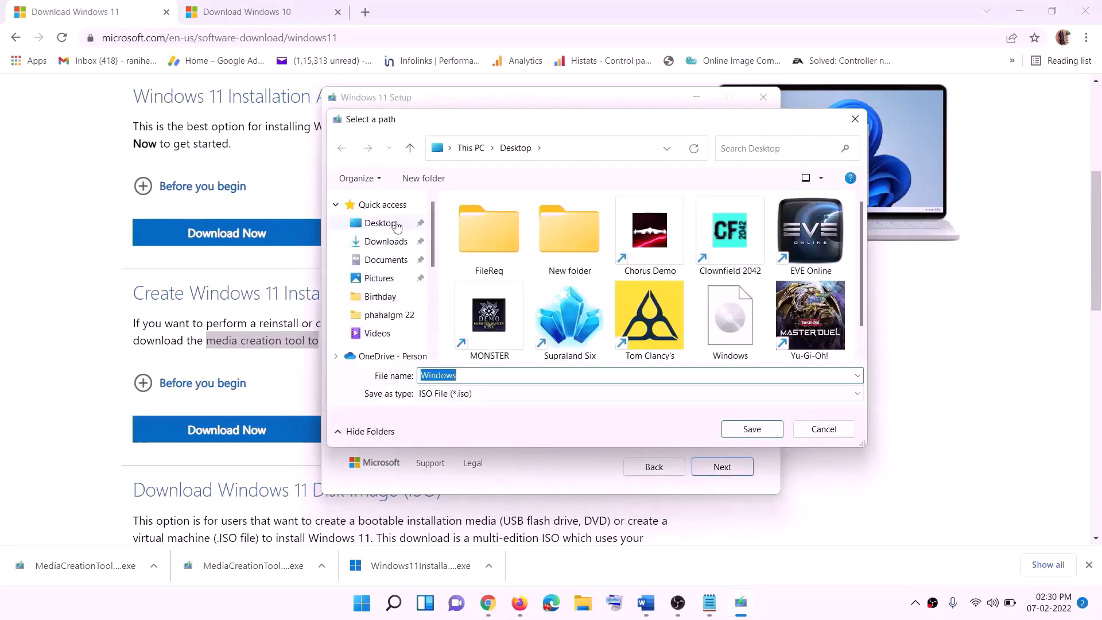
click(377, 225)
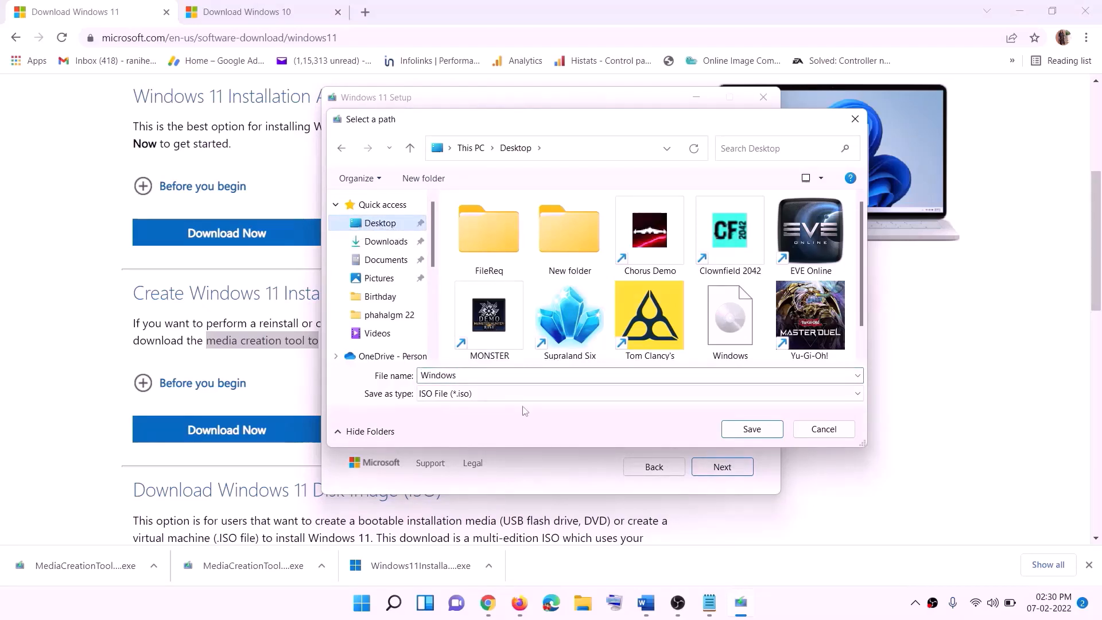
click(752, 430)
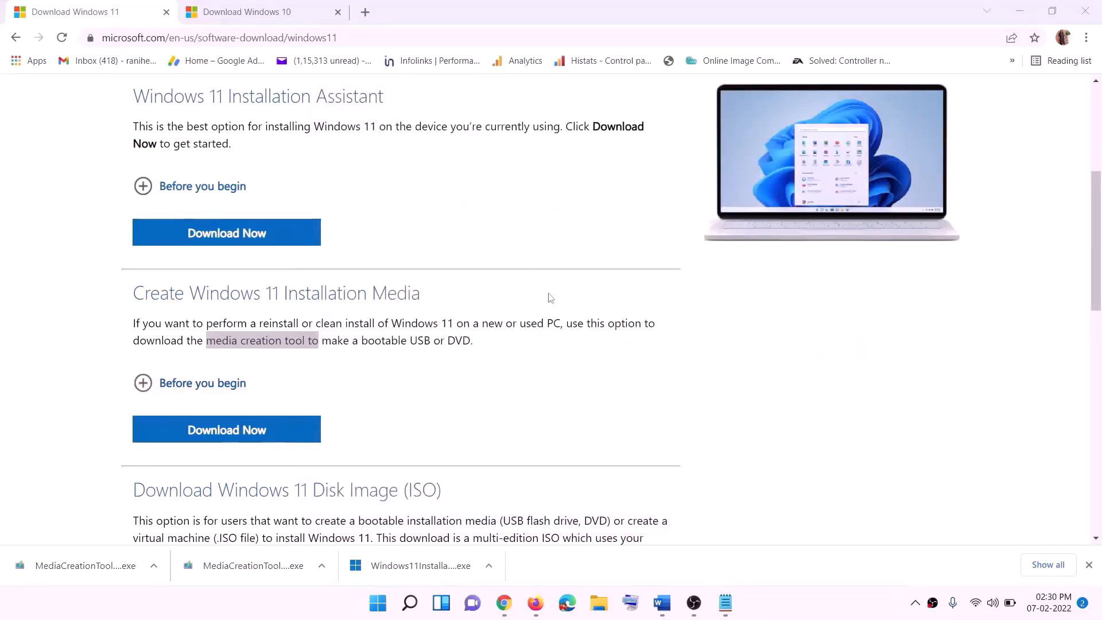
Show the desktop, move the Windows ISO file to a free spot among the icons and mount it
key(super+d)
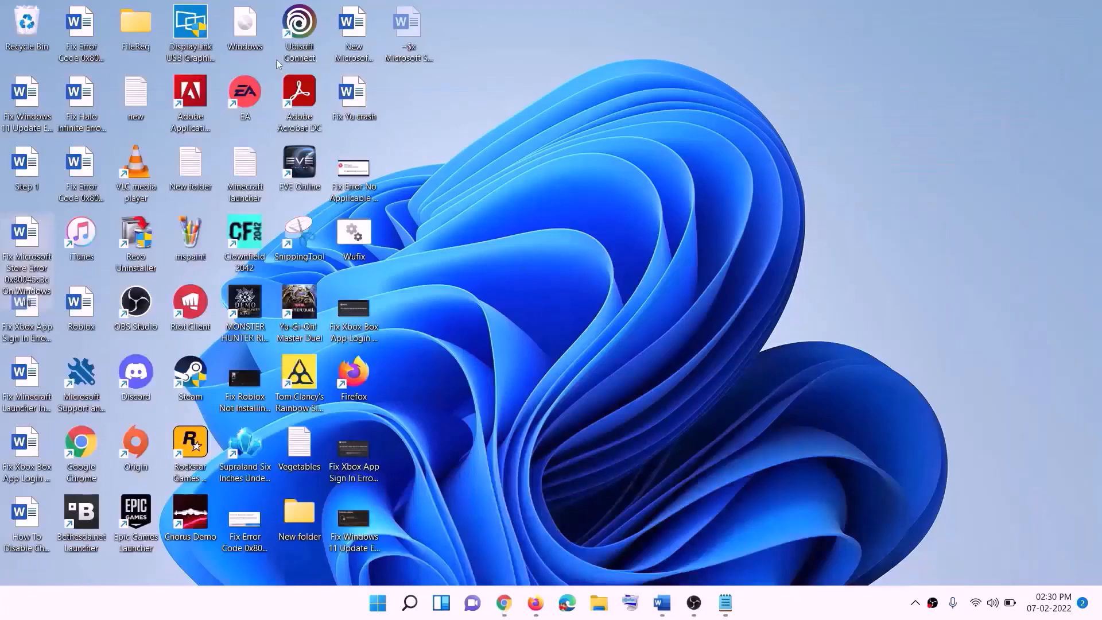
drag(251, 29, 443, 421)
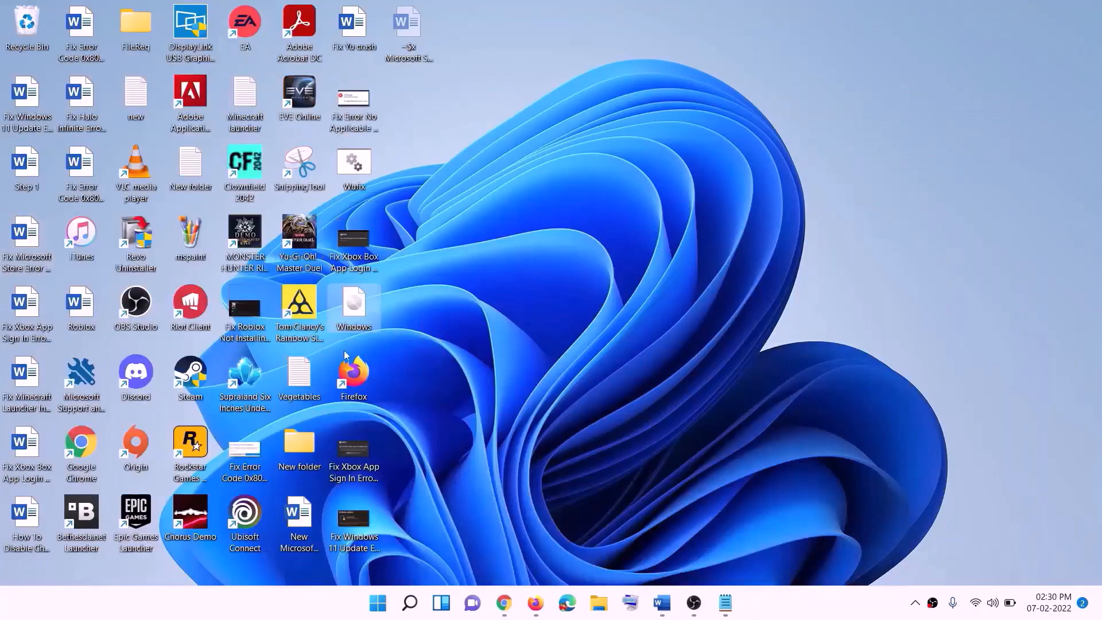
double_click(360, 304)
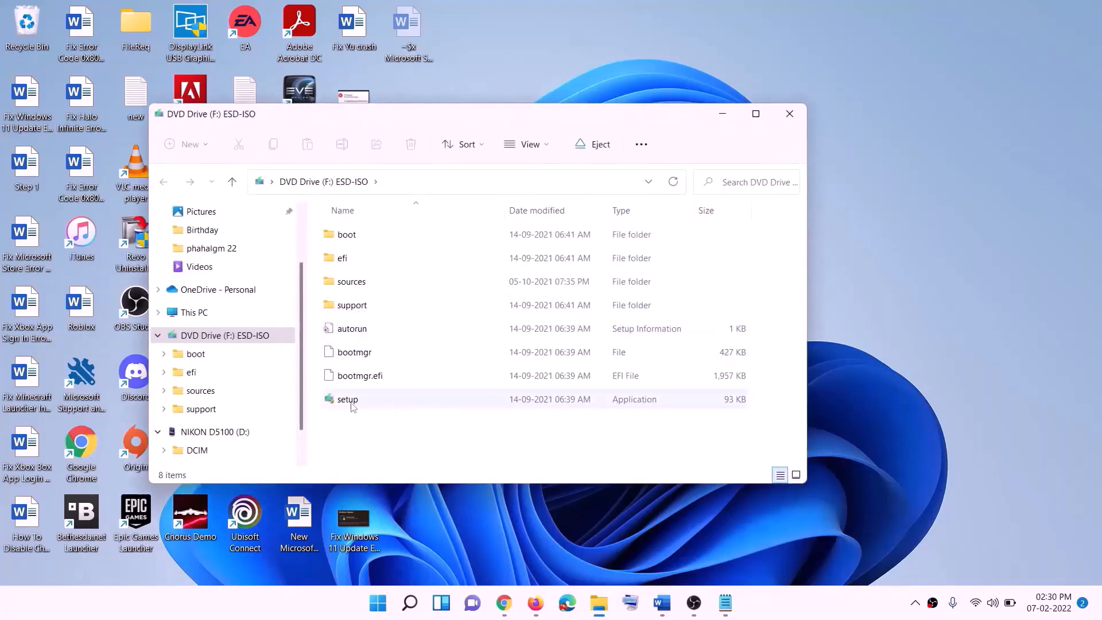
Run setup from the mounted ESD-ISO drive, allow it to make changes and continue past the Install Windows 11 page
click(353, 403)
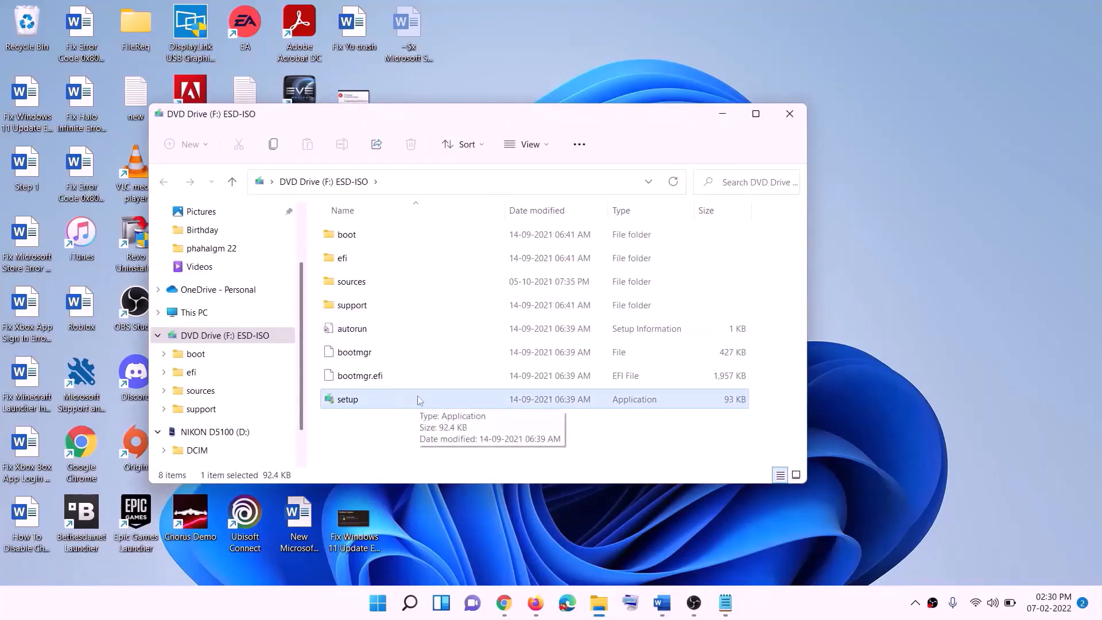
double_click(375, 398)
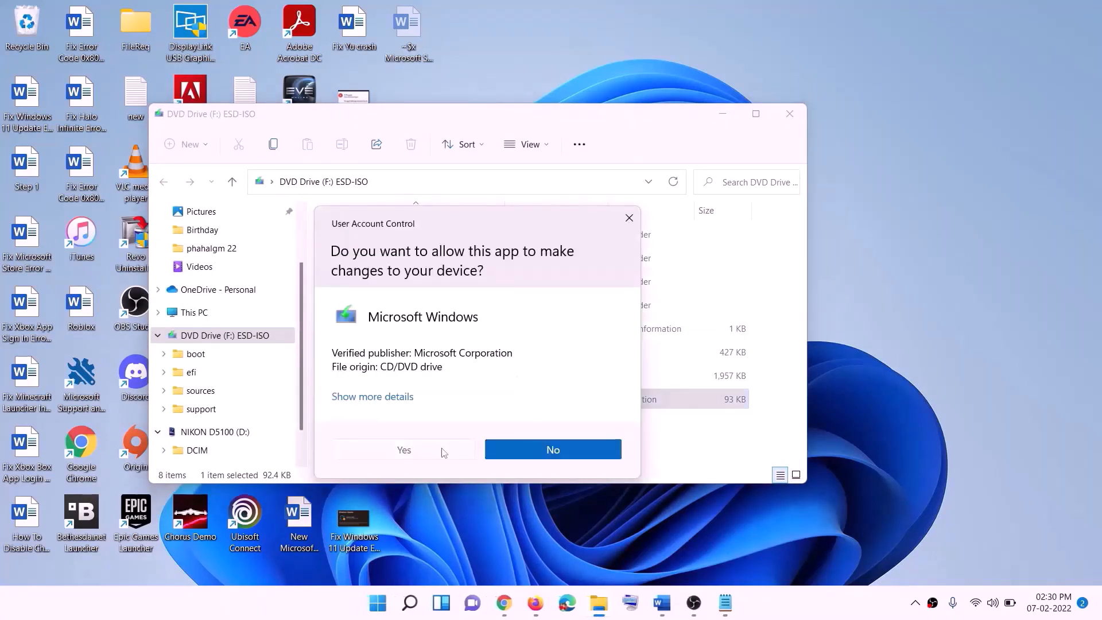
click(444, 451)
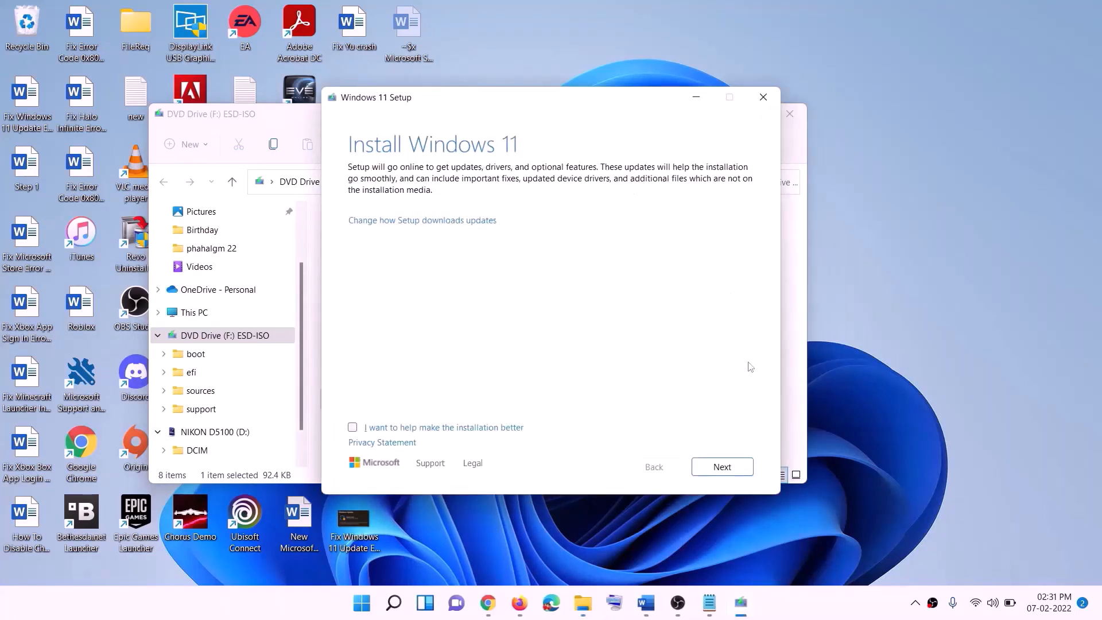
click(723, 467)
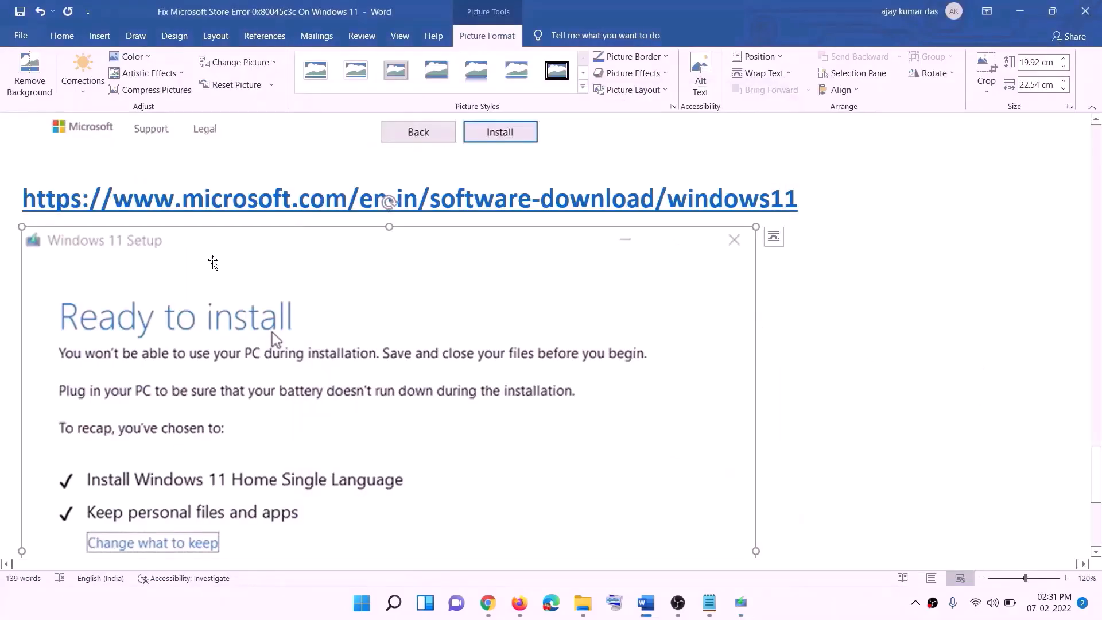
Examine the Windows 11 Ready to install screenshot in the Word guide, including the option to keep personal files and apps
scroll(255, 287, down, 4)
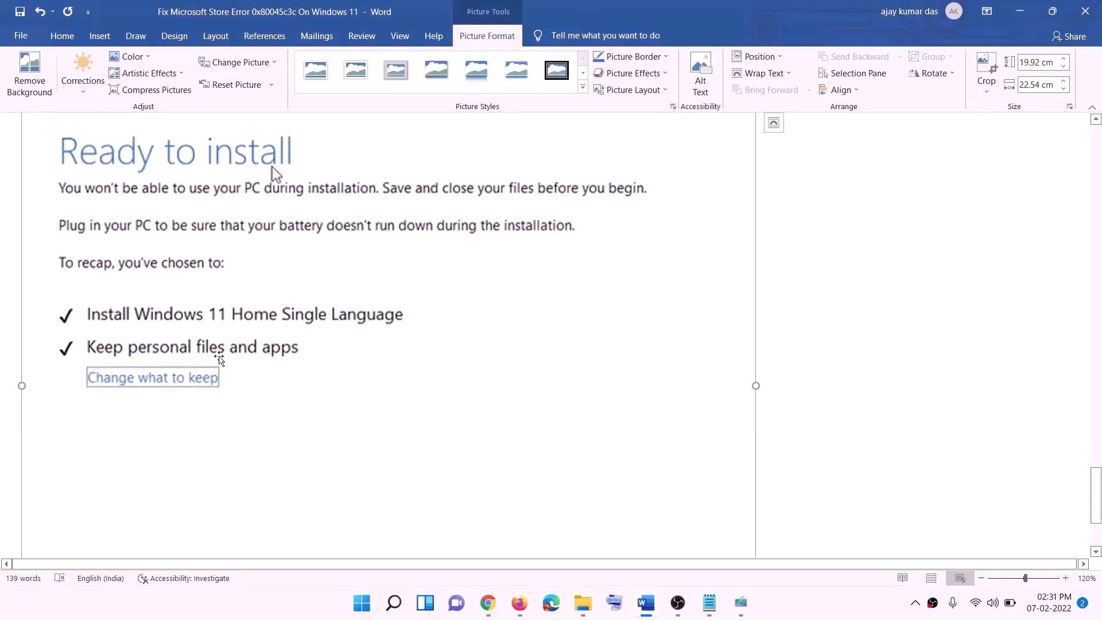
scroll(453, 372, down, 3)
scroll(582, 419, up, 7)
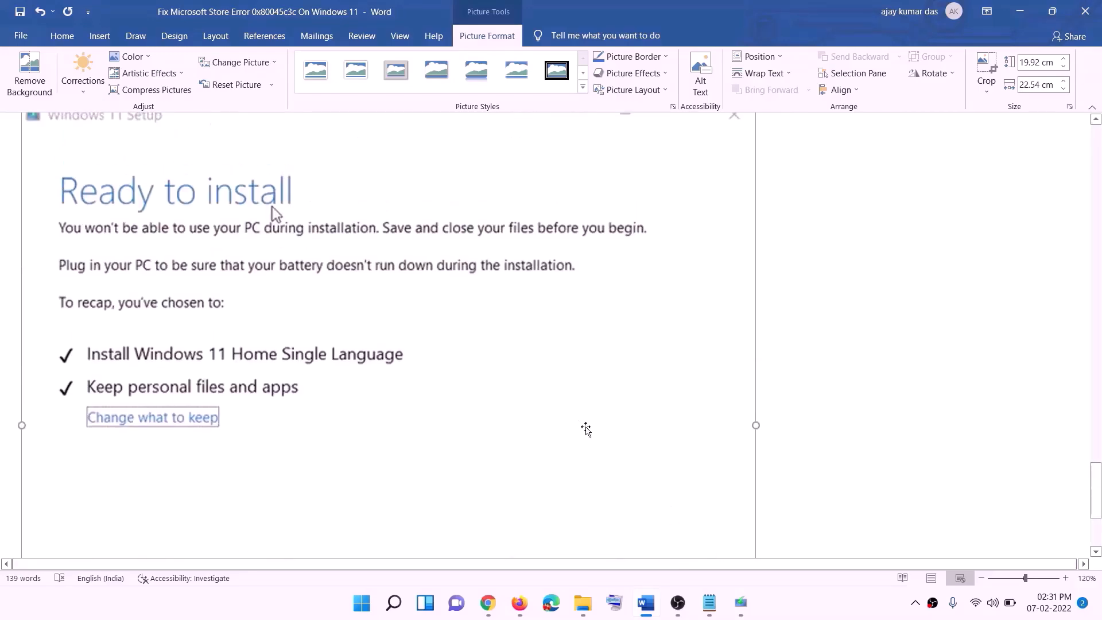